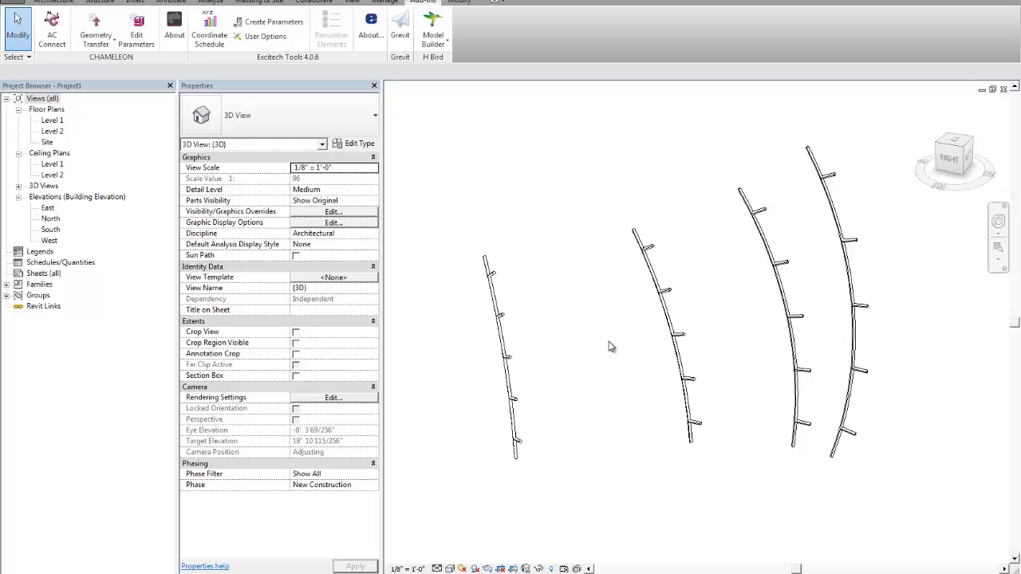
# Select the second 3_point_arc member in the 3D view and examine its placement points, radius and arc length
pyautogui.click(668, 320)
pyautogui.scroll(3, 676, 315)
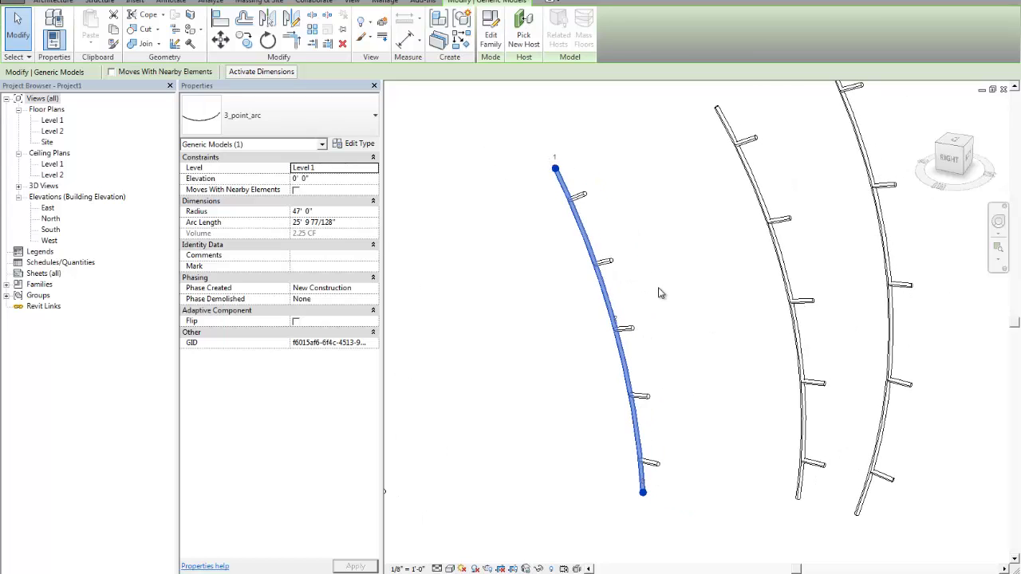
pyautogui.scroll(-1, 666, 293)
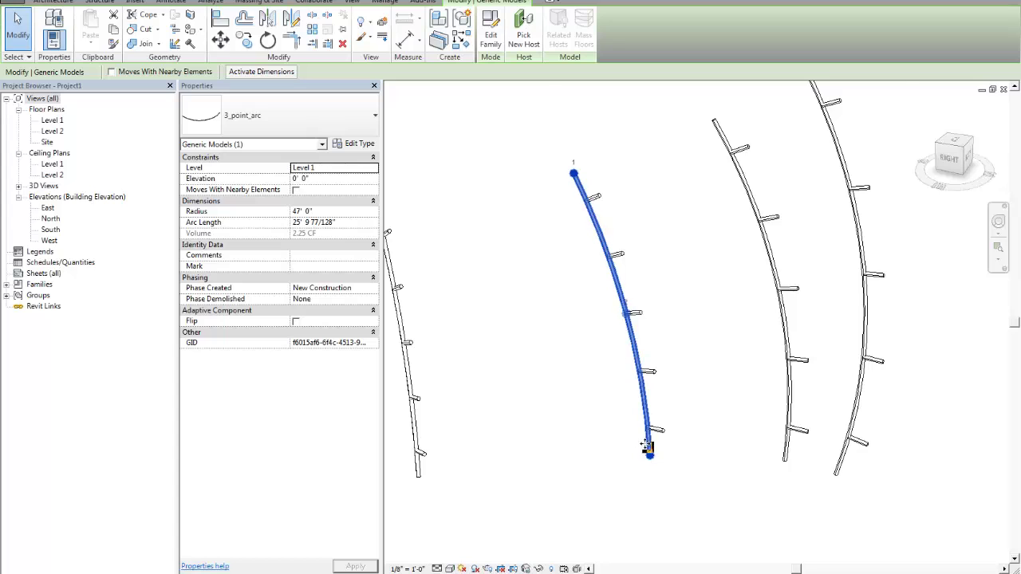
pyautogui.scroll(2, 654, 446)
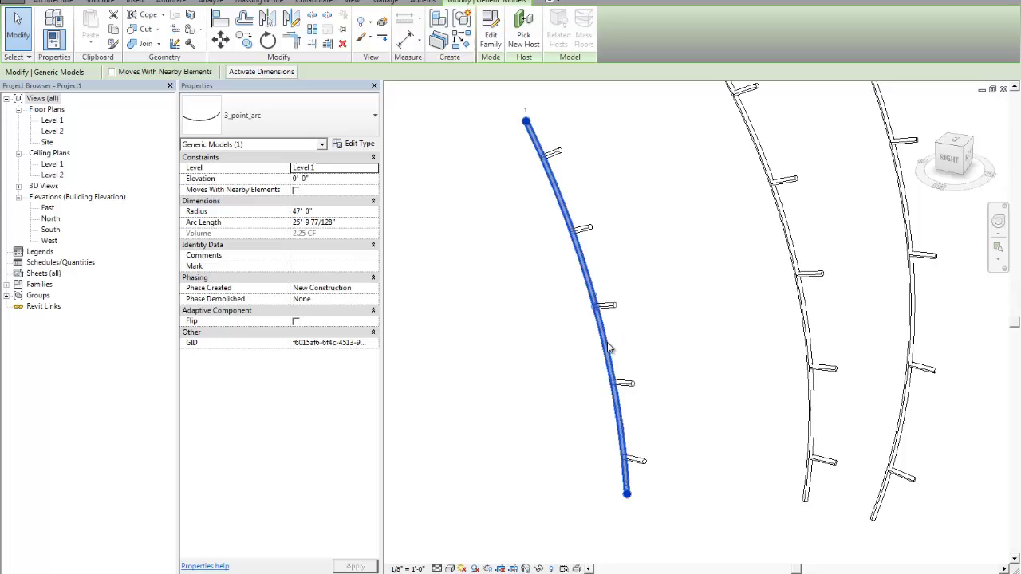
pyautogui.scroll(1, 683, 299)
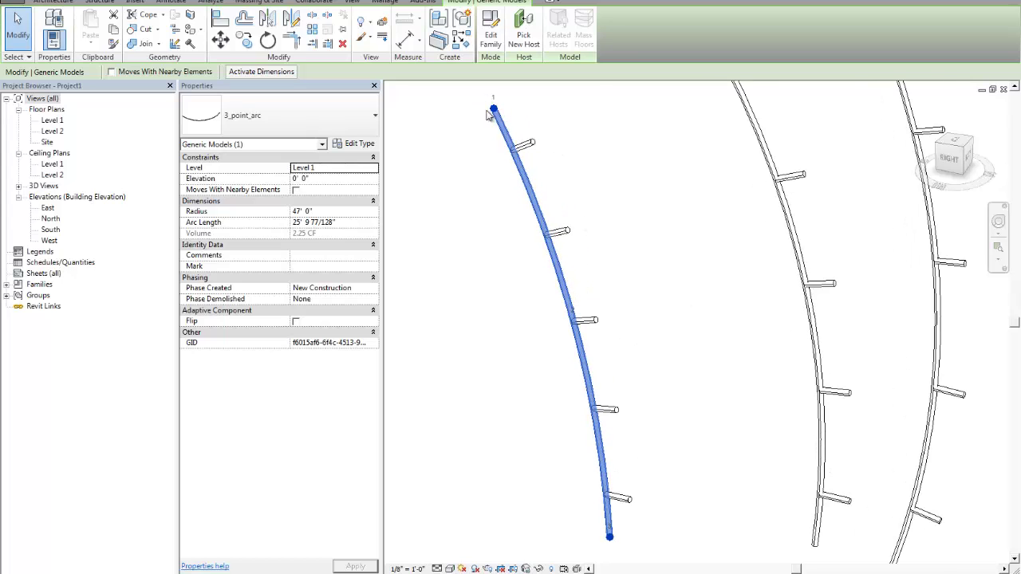
pyautogui.scroll(-1, 654, 417)
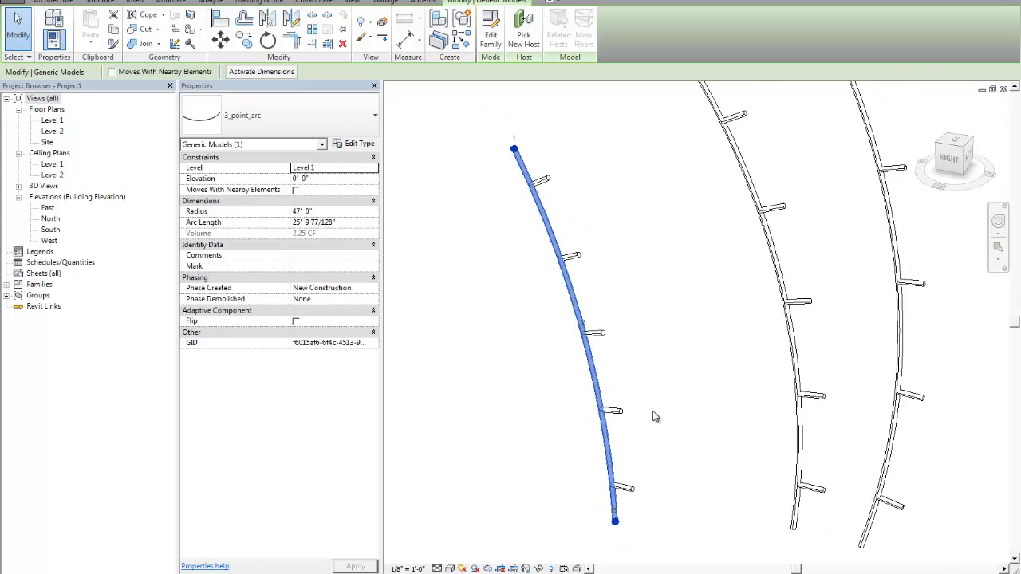
pyautogui.moveTo(654, 413); pyautogui.dragTo(662, 383, button='middle')
pyautogui.moveTo(613, 179); pyautogui.dragTo(607, 194, button='middle')
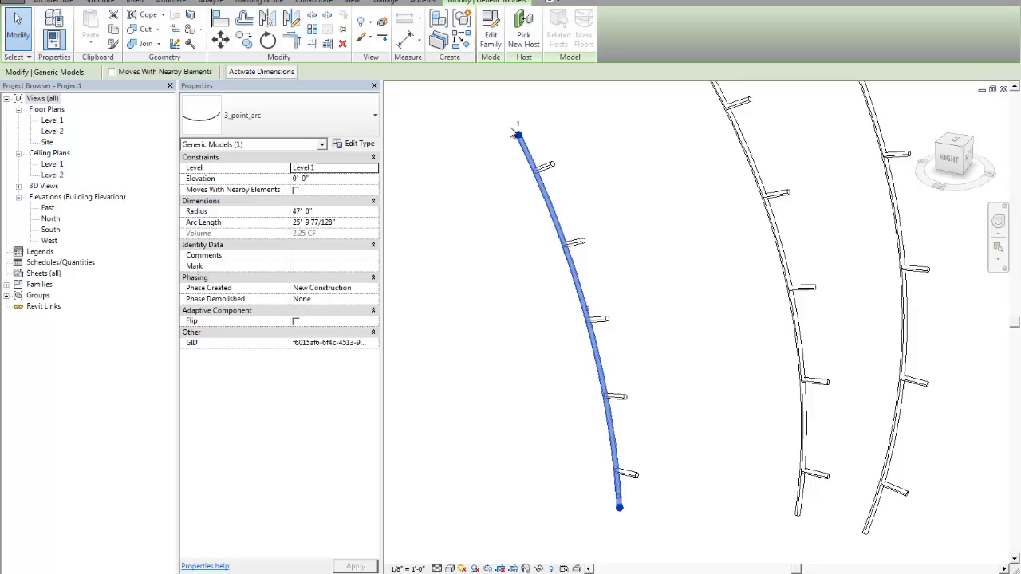
pyautogui.click(657, 347)
pyautogui.scroll(-3, 658, 347)
pyautogui.scroll(2, 660, 345)
pyautogui.moveTo(660, 350); pyautogui.dragTo(626, 372, button='middle')
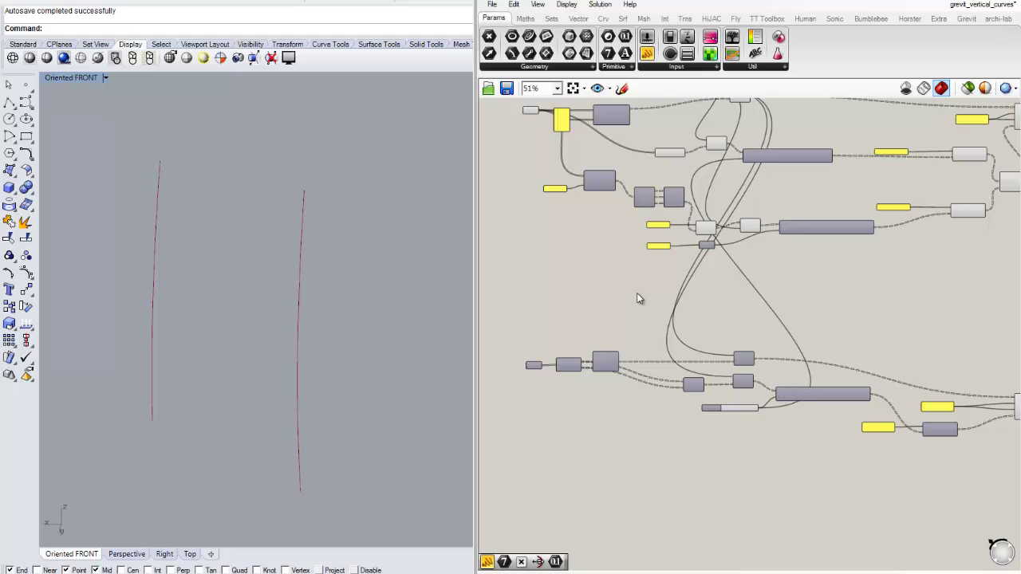
# Switch to Grasshopper and enable the preview of the Evaluate Curve component that produces three points per curve
pyautogui.scroll(-1, 618, 272)
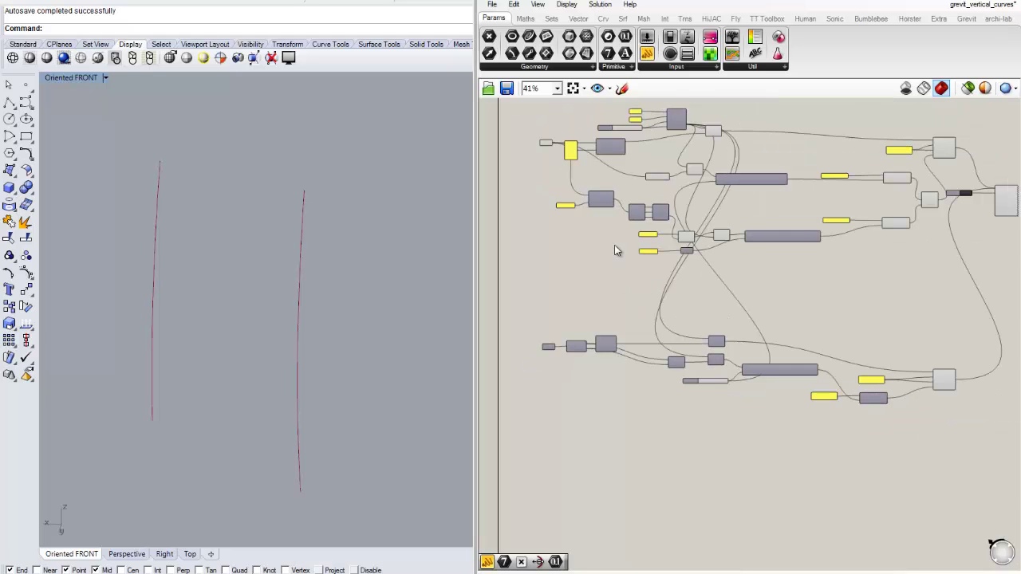
pyautogui.scroll(3, 615, 247)
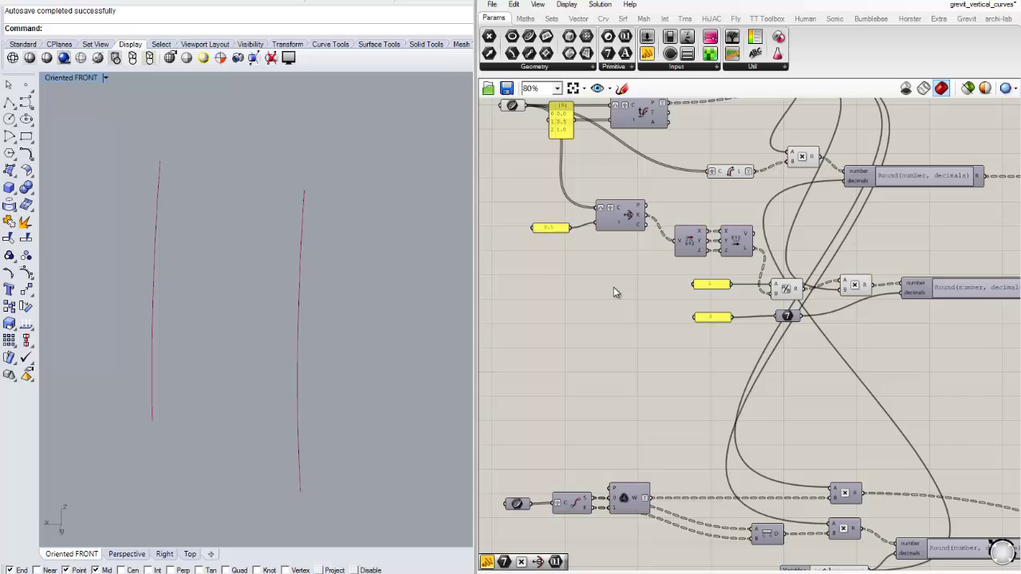
pyautogui.moveTo(613, 289); pyautogui.dragTo(608, 331, button='right')
pyautogui.rightClick(635, 162)
pyautogui.click(692, 186)
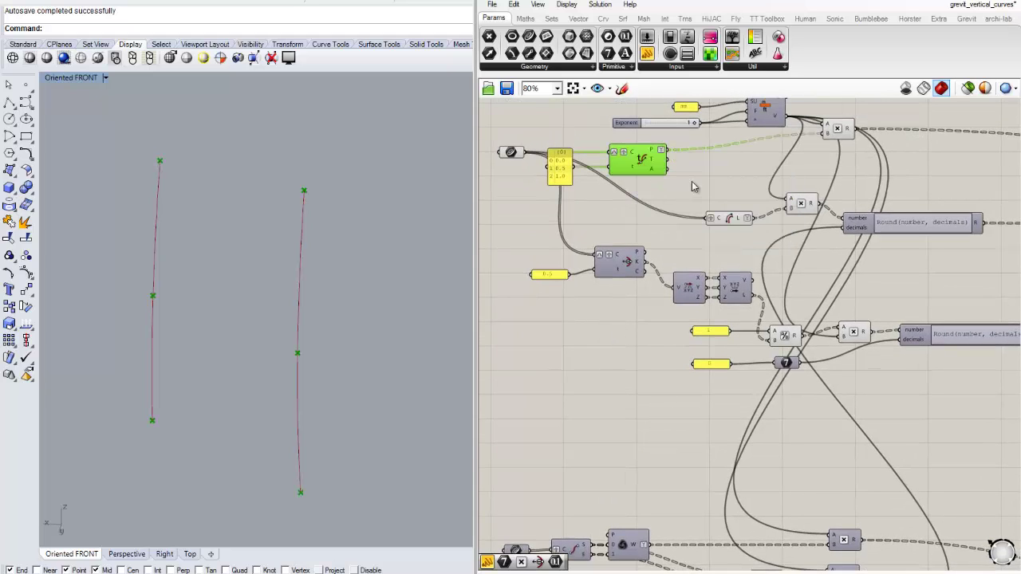
pyautogui.click(691, 186)
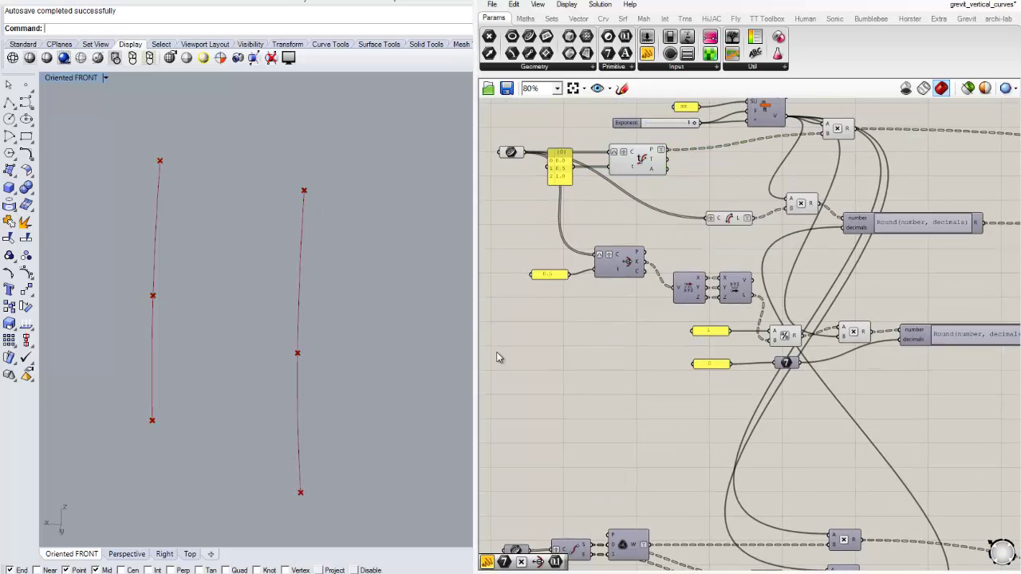
# Duplicate the arc-length multiplication component into the free area below, feed the evaluated curve points into B, and align it above the lower multiplications
pyautogui.moveTo(670, 398); pyautogui.dragTo(646, 386, button='right')
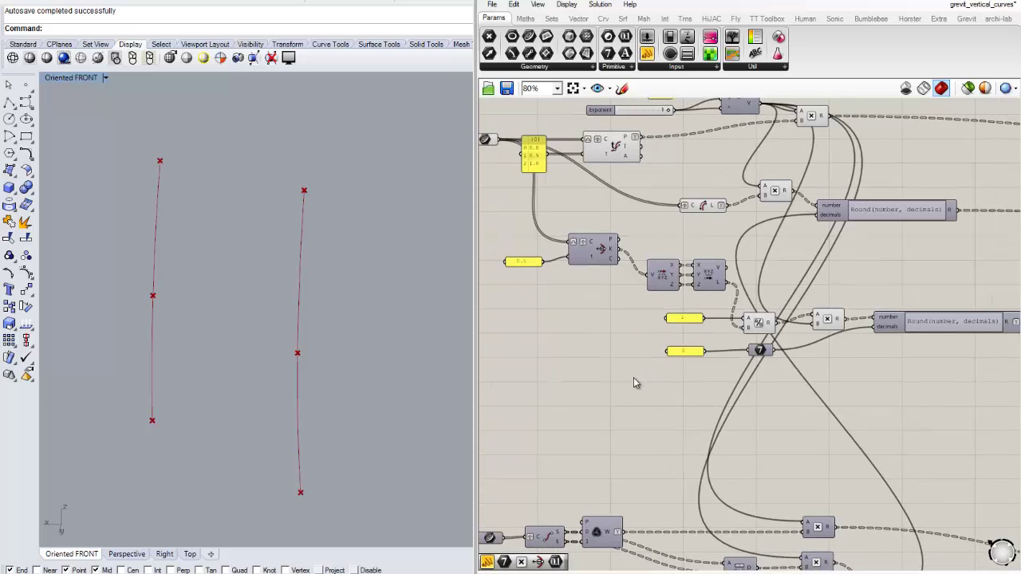
pyautogui.moveTo(782, 411); pyautogui.dragTo(729, 395, button='right')
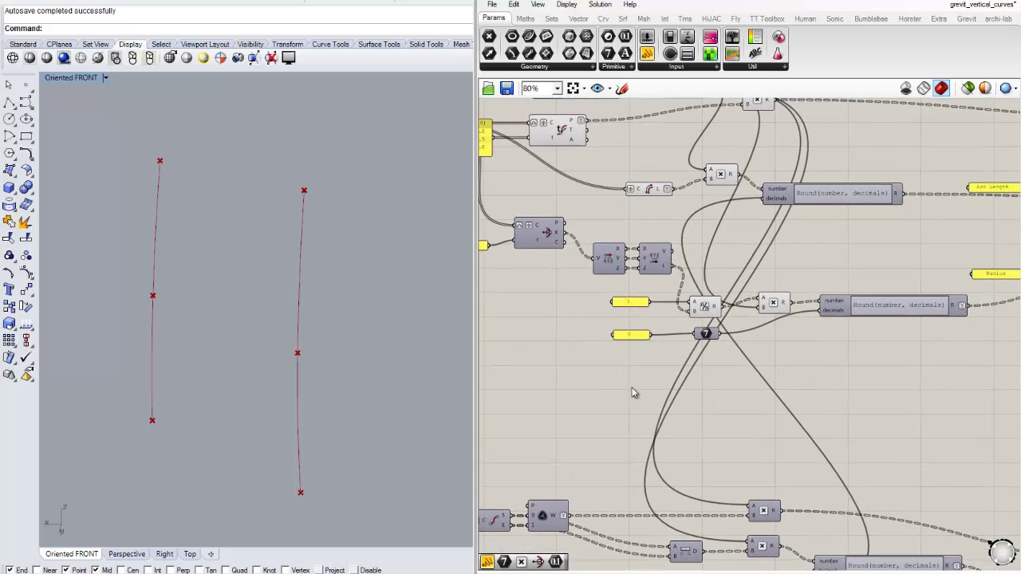
pyautogui.moveTo(631, 393); pyautogui.dragTo(656, 396, button='right')
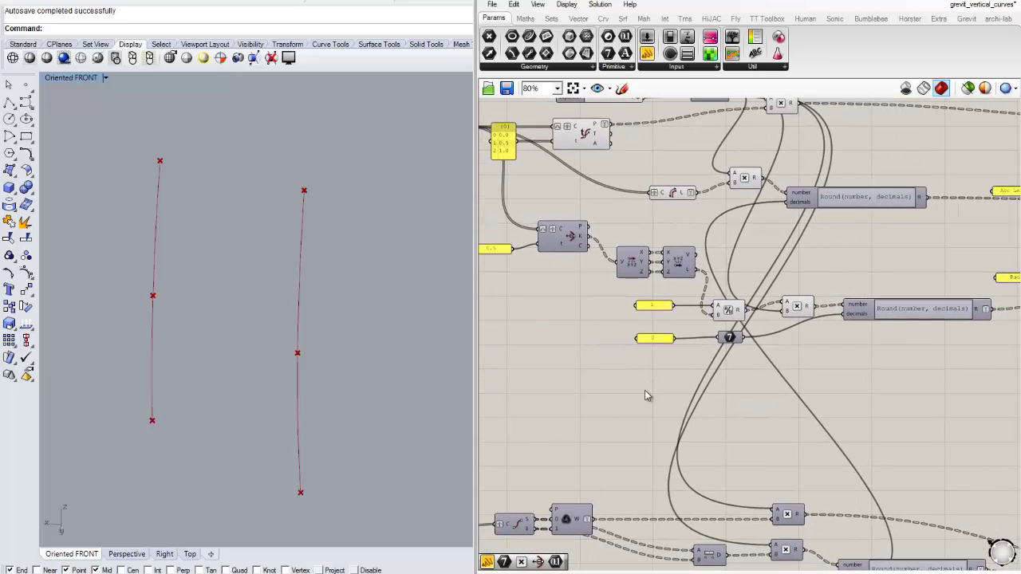
pyautogui.doubleClick(728, 394)
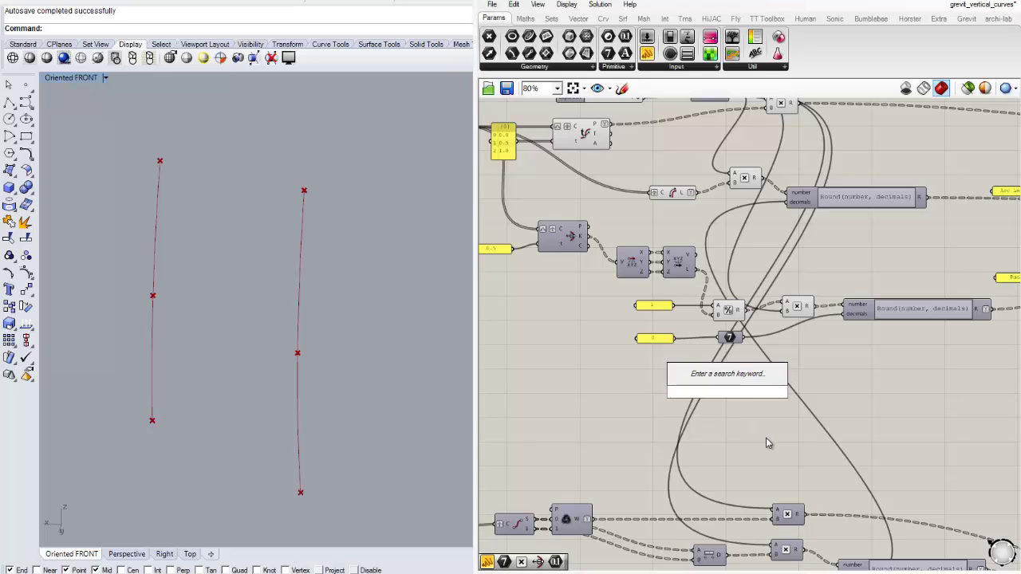
pyautogui.click(766, 438)
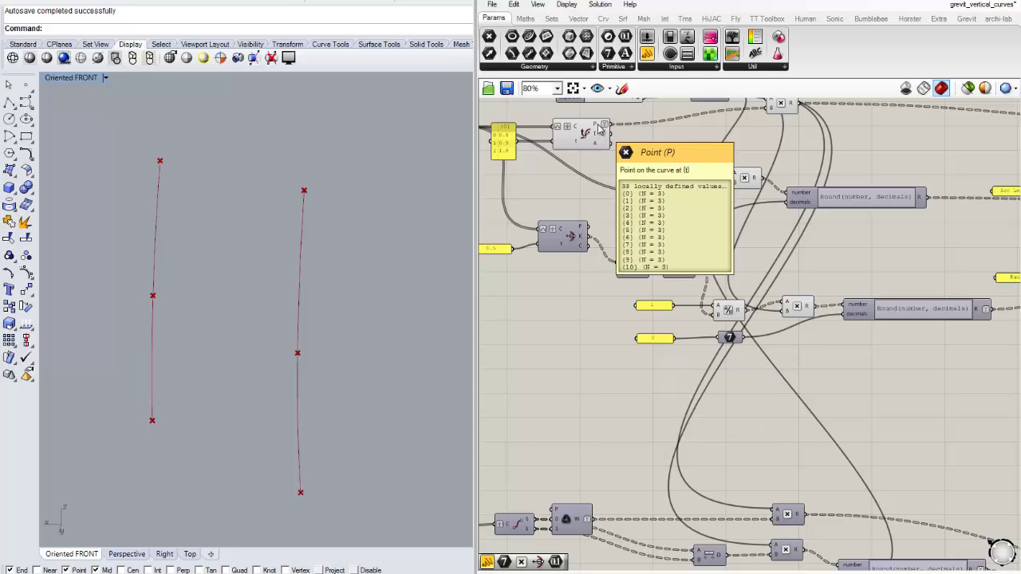
pyautogui.moveTo(744, 180); pyautogui.dragTo(738, 402)
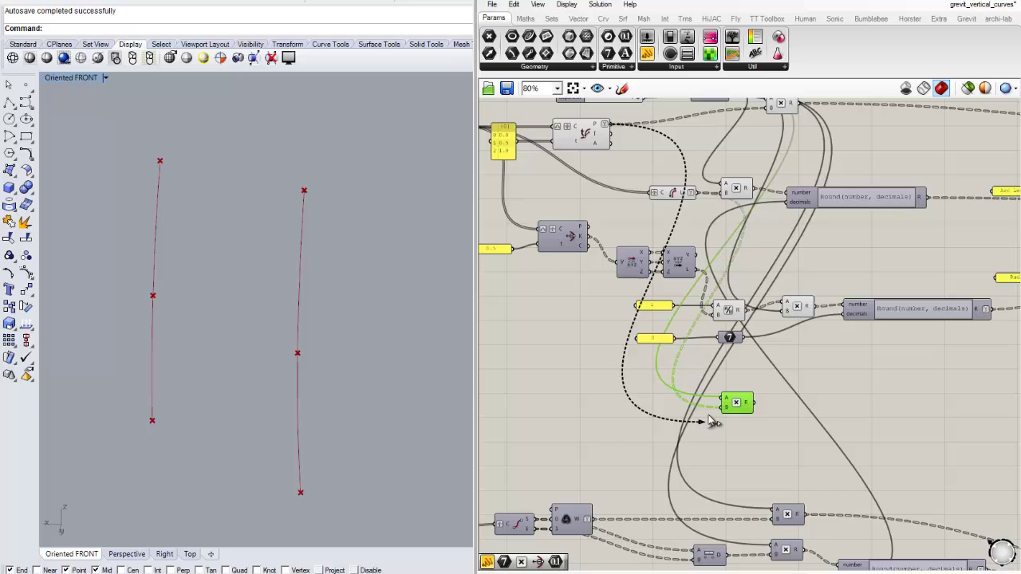
pyautogui.moveTo(735, 411); pyautogui.dragTo(719, 427)
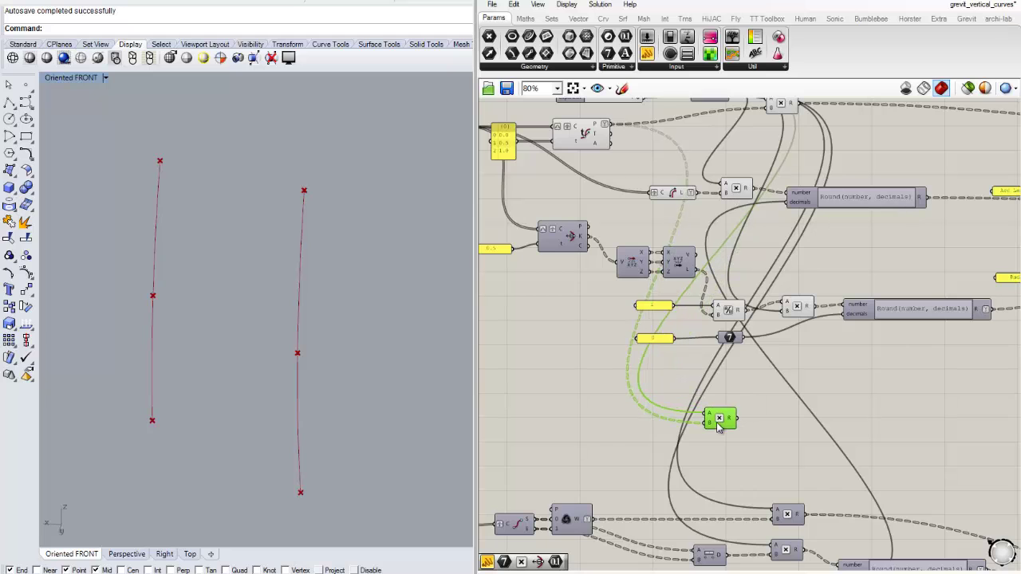
pyautogui.click(762, 435)
pyautogui.scroll(2, 613, 406)
pyautogui.moveTo(593, 407); pyautogui.dragTo(675, 370)
pyautogui.click(749, 339)
# Attach a temporary widened panel to the new multiplication's result to read the point coordinates, and delete it
pyautogui.moveTo(755, 337); pyautogui.dragTo(675, 301, button='right')
pyautogui.scroll(1, 672, 343)
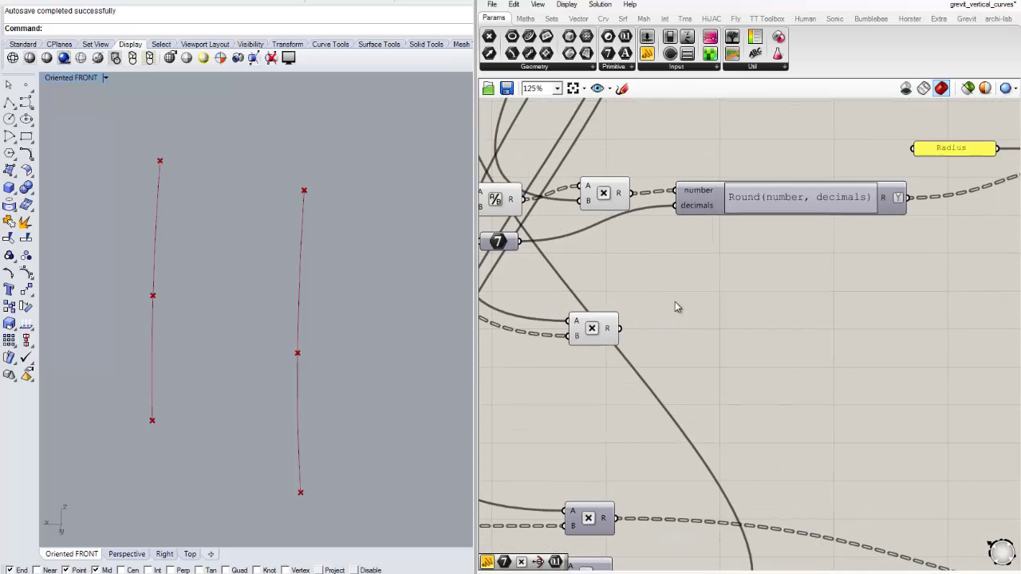
pyautogui.click(647, 54)
pyautogui.click(770, 291)
pyautogui.moveTo(619, 328); pyautogui.dragTo(709, 292)
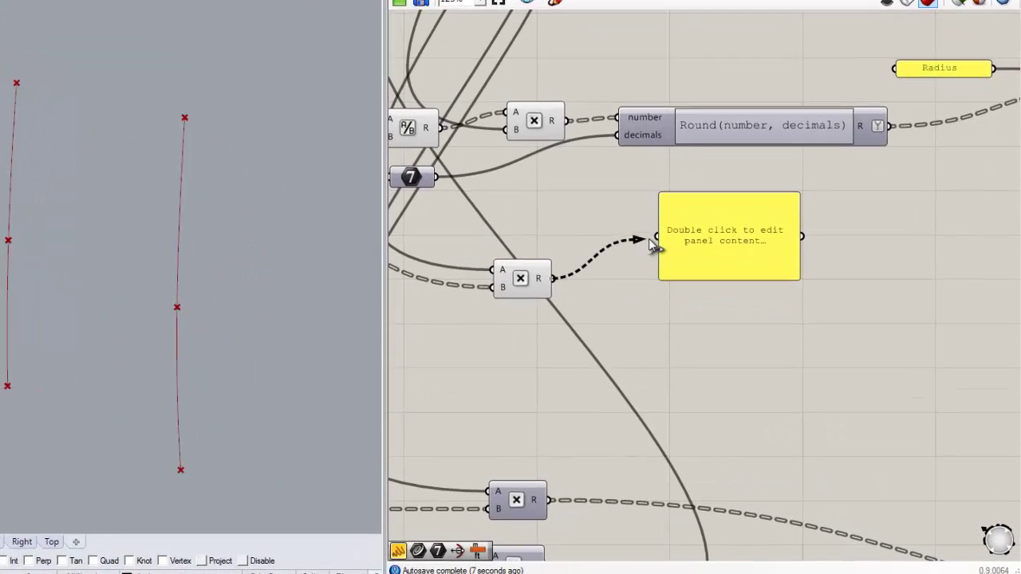
pyautogui.moveTo(749, 258); pyautogui.dragTo(750, 332)
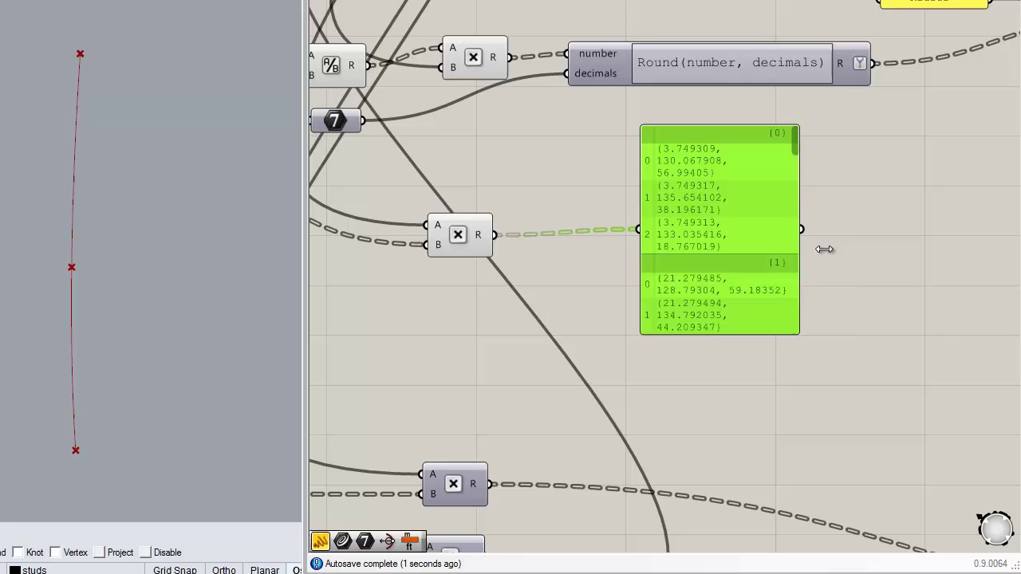
pyautogui.moveTo(800, 246); pyautogui.dragTo(958, 231)
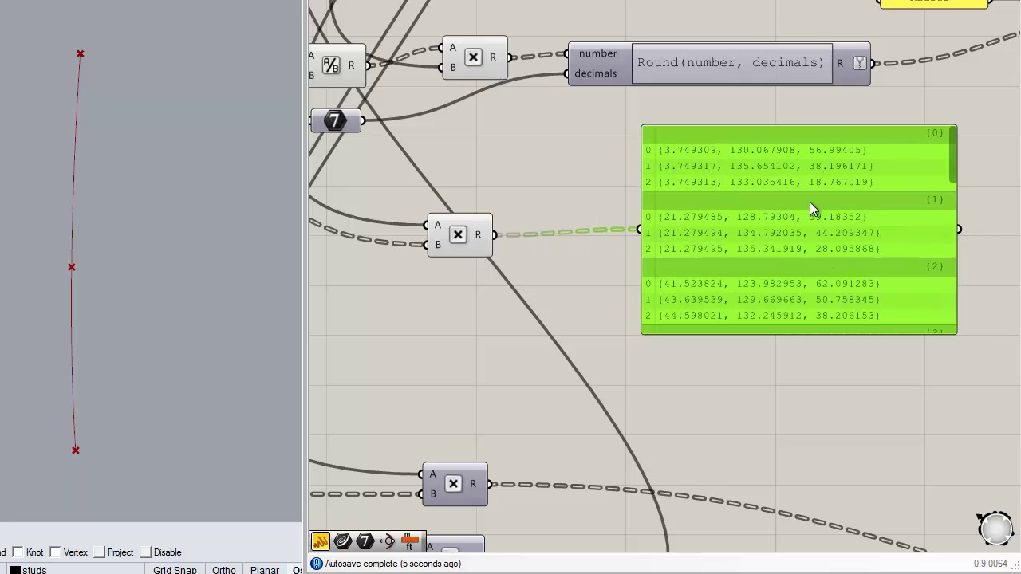
pyautogui.press('Delete')
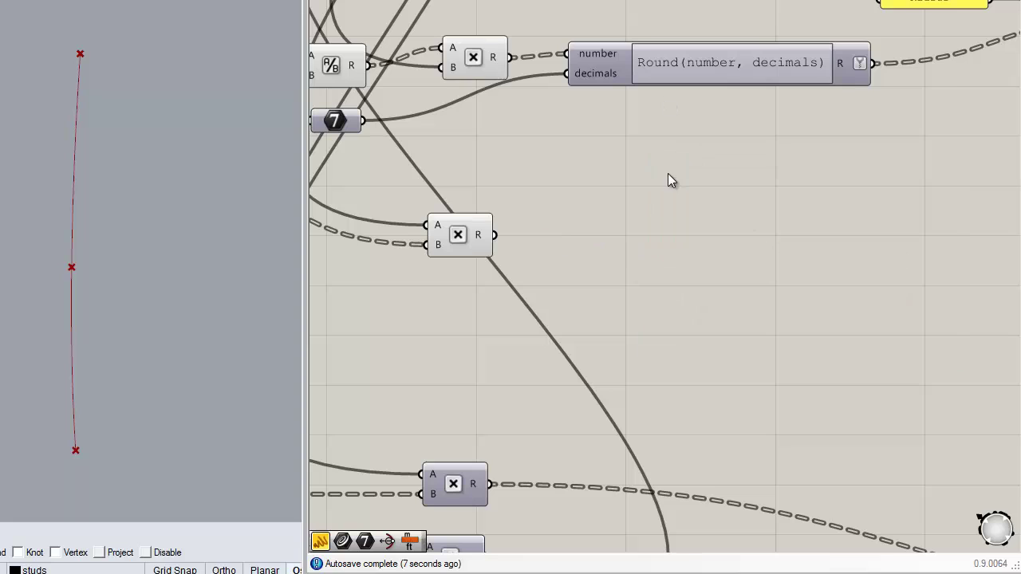
# Duplicate the Round(number, decimals) expression from the radius branch, feeding it the multiplied points as number and the integer parameter as decimals
pyautogui.click(615, 77)
pyautogui.hotkey('ctrl', 'c')
pyautogui.hotkey('ctrl', 'v')
pyautogui.moveTo(613, 88); pyautogui.dragTo(581, 227)
pyautogui.moveTo(621, 240); pyautogui.dragTo(737, 201, button='right')
pyautogui.moveTo(553, 122); pyautogui.dragTo(584, 111, button='right')
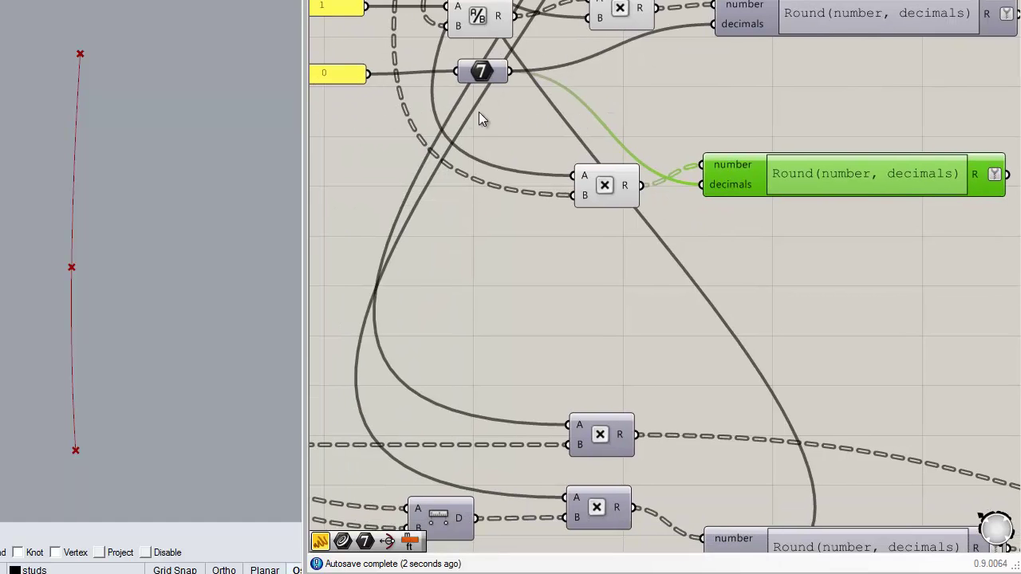
pyautogui.moveTo(504, 99); pyautogui.dragTo(440, 77, button='right')
pyautogui.moveTo(476, 51); pyautogui.dragTo(665, 179)
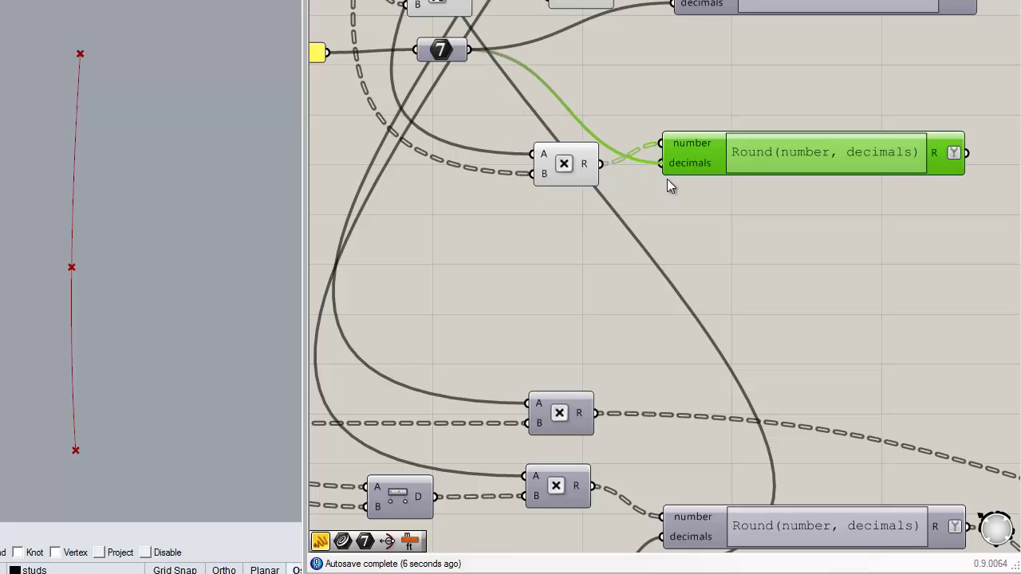
pyautogui.click(761, 229)
# Add a panel connected to the new Round expression's result and widen it slightly to show the rounded point coordinates
pyautogui.moveTo(762, 230); pyautogui.dragTo(576, 237, button='right')
pyautogui.click(678, 177)
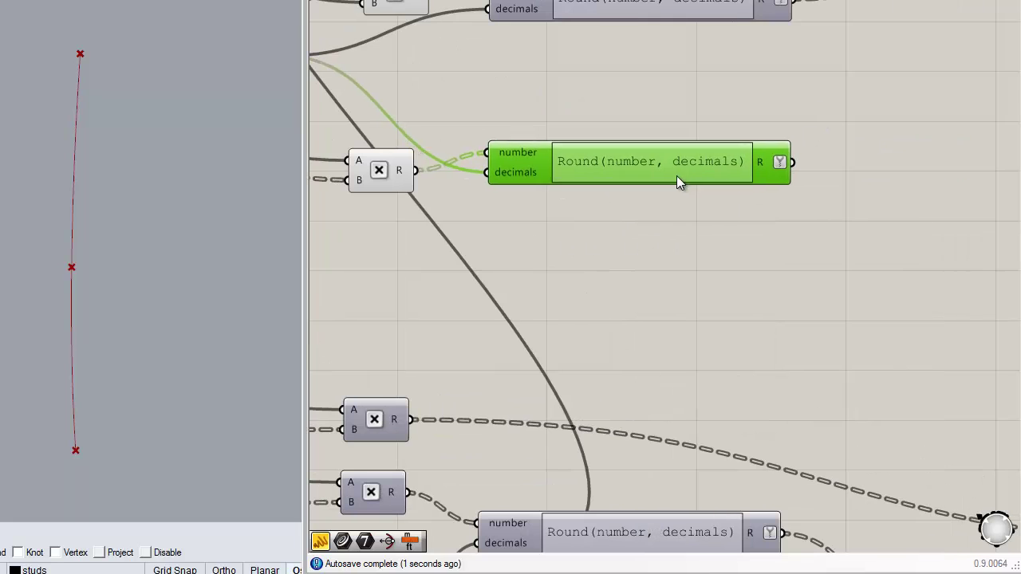
pyautogui.moveTo(765, 242); pyautogui.dragTo(614, 245, button='right')
pyautogui.click(862, 82)
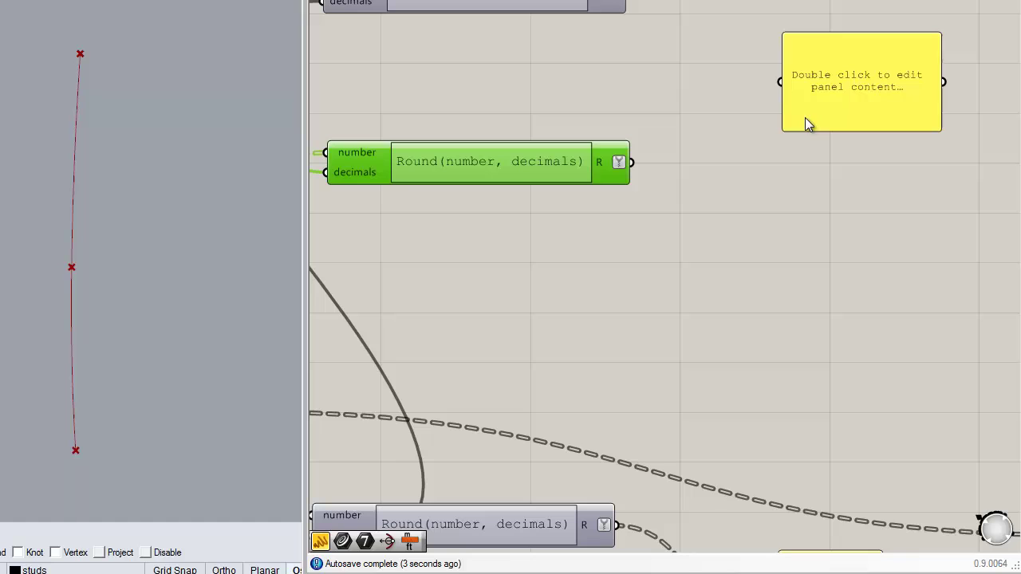
pyautogui.moveTo(634, 163); pyautogui.dragTo(777, 90)
pyautogui.moveTo(772, 173); pyautogui.dragTo(645, 184, button='right')
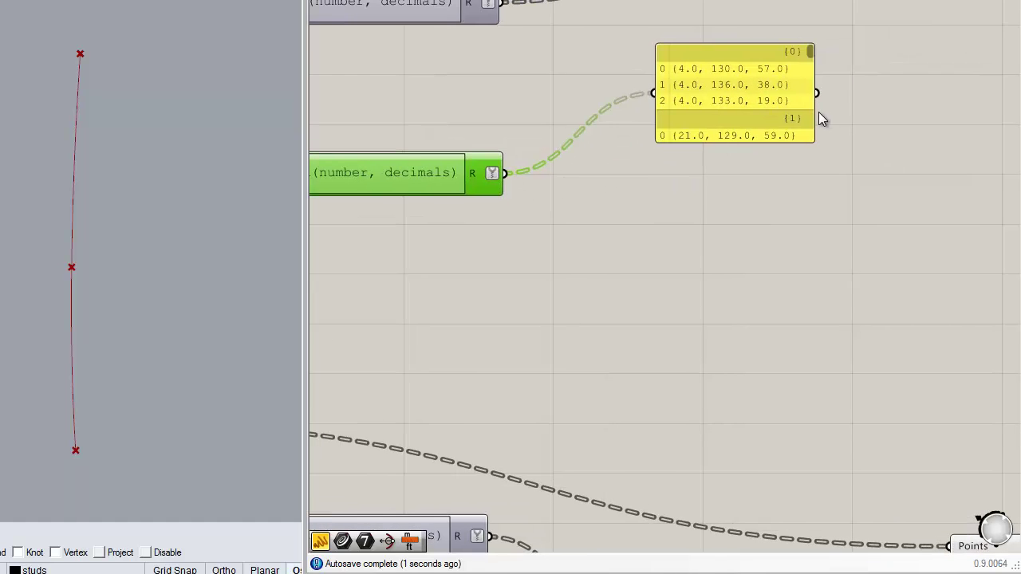
pyautogui.moveTo(815, 112); pyautogui.dragTo(846, 113)
pyautogui.click(739, 154)
pyautogui.scroll(2, 719, 110)
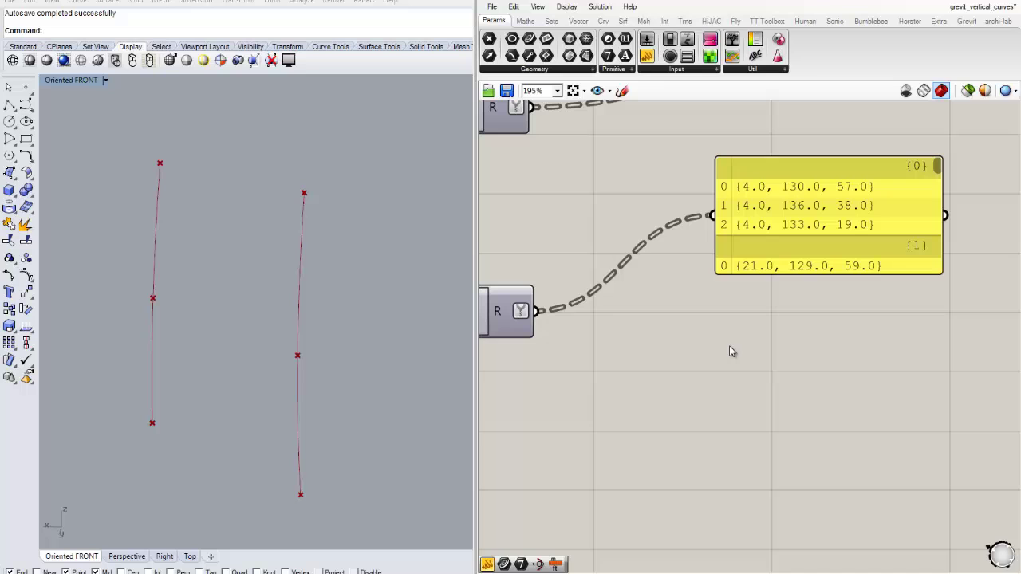
pyautogui.scroll(-4, 729, 351)
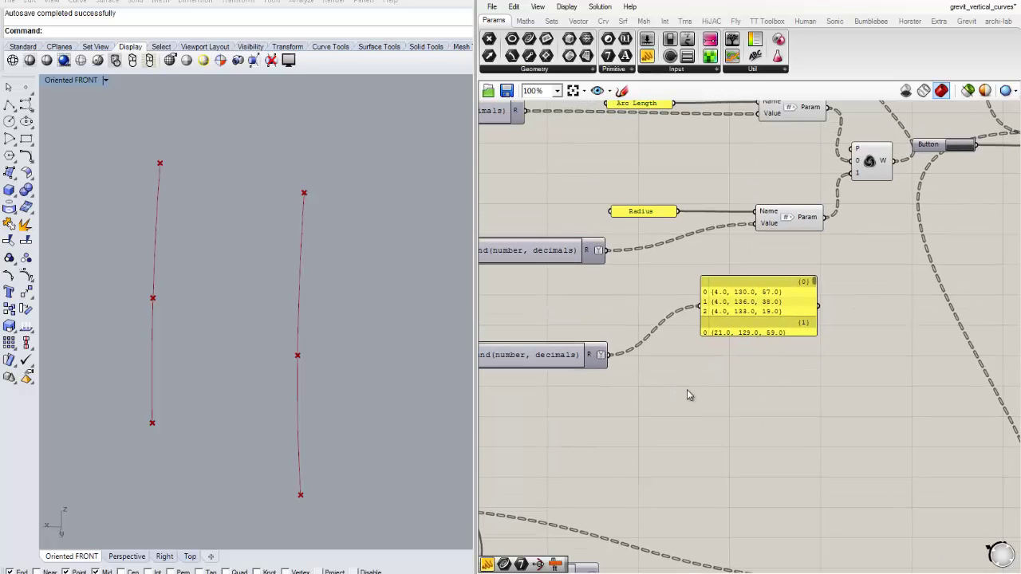
pyautogui.scroll(3, 684, 375)
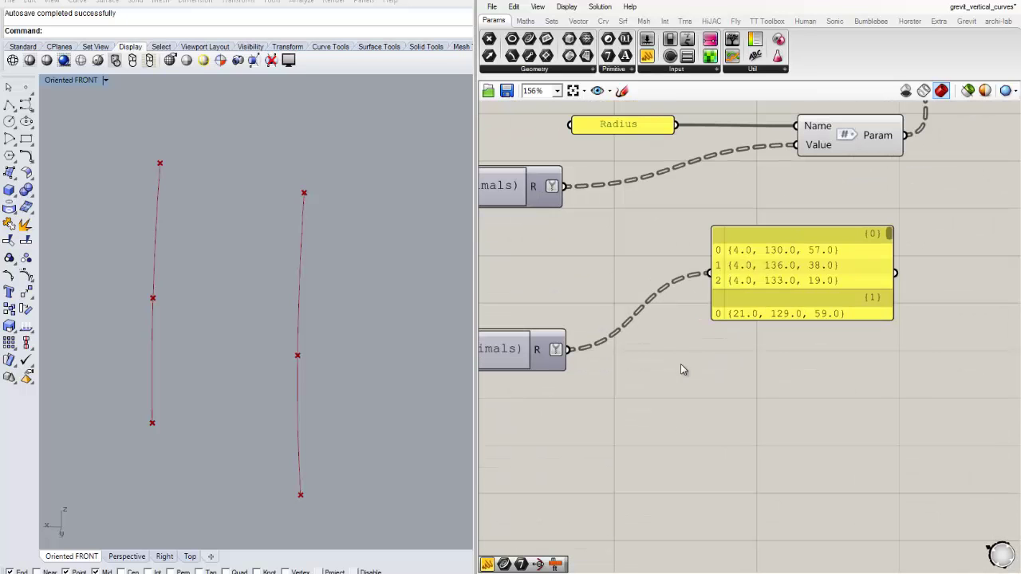
pyautogui.moveTo(736, 382); pyautogui.dragTo(682, 345, button='right')
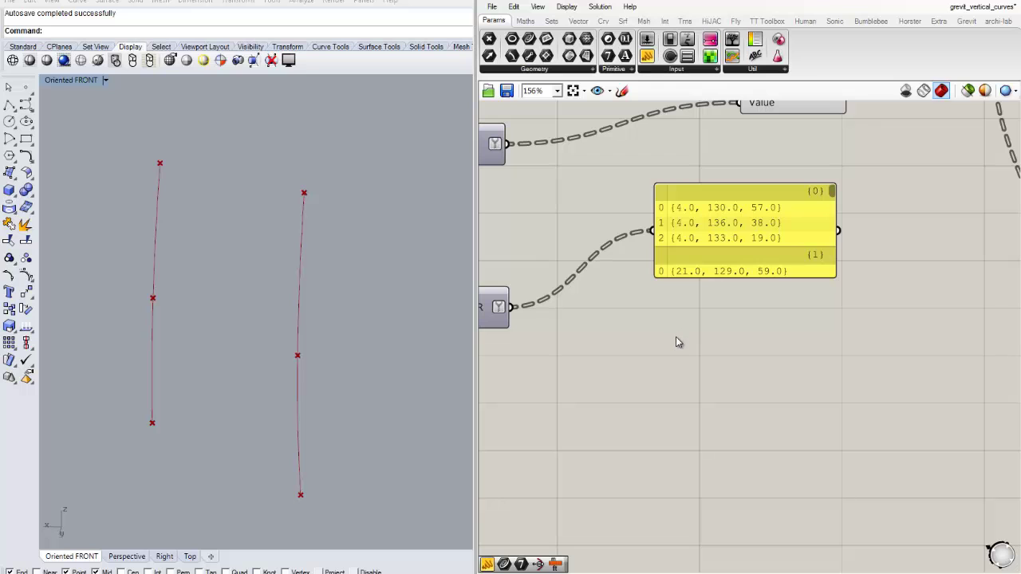
pyautogui.scroll(-3, 676, 337)
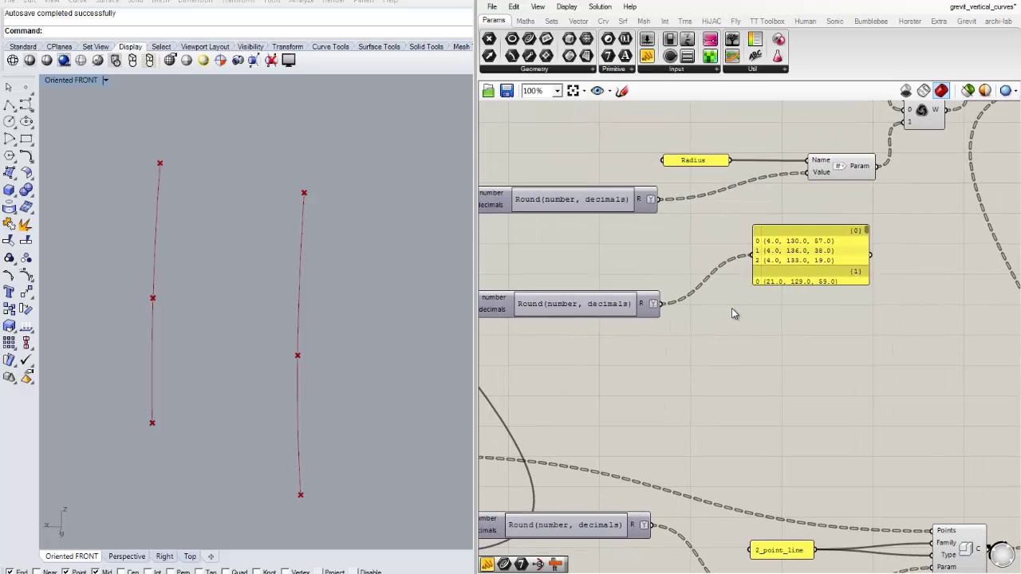
pyautogui.scroll(1, 732, 308)
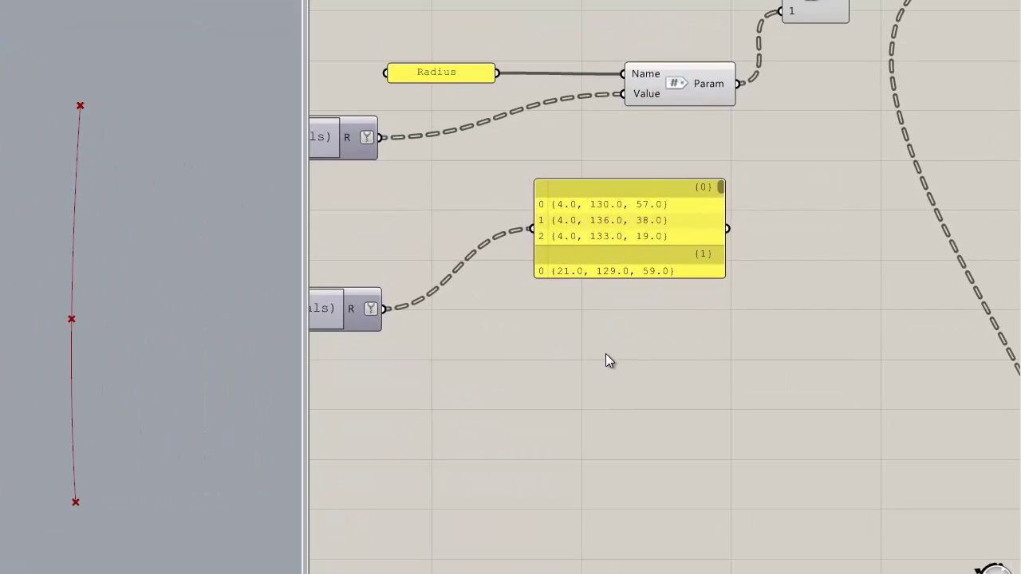
# Move the rounded-coordinates panel aside and duplicate the Radius parameter component into the free area below the original
pyautogui.moveTo(625, 342); pyautogui.dragTo(652, 311, button='right')
pyautogui.moveTo(676, 164); pyautogui.dragTo(762, 341)
pyautogui.click(699, 70)
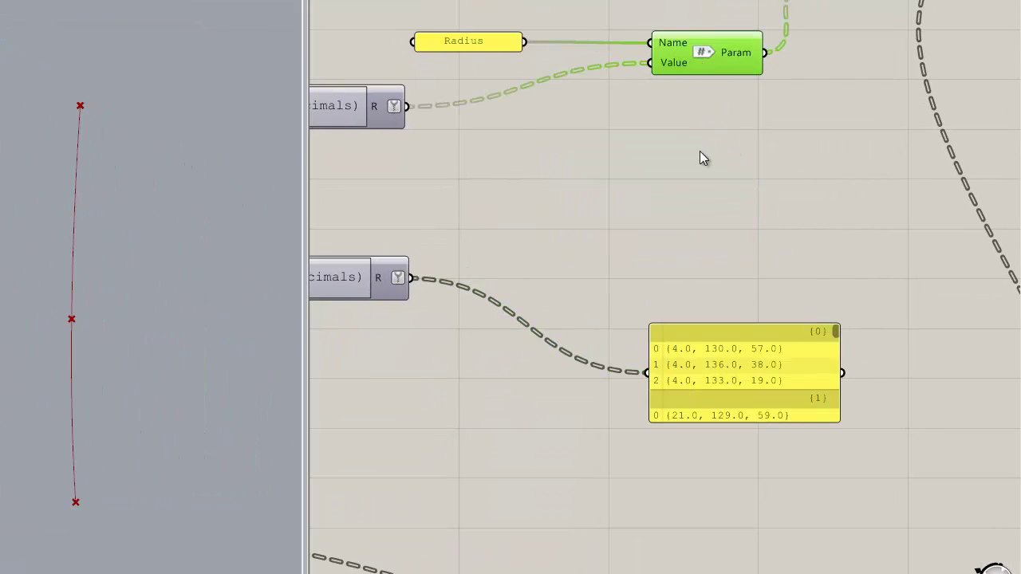
pyautogui.keyDown('alt'); pyautogui.moveTo(696, 55); pyautogui.dragTo(707, 268); pyautogui.keyUp('alt')
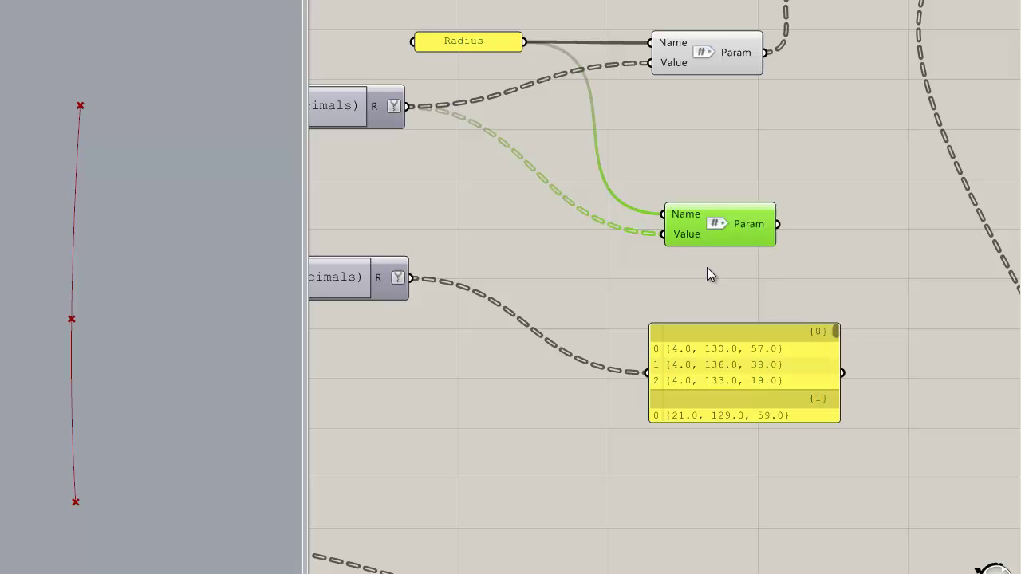
# Duplicate the Radius label panel below the original and arrange it beside the copied parameter component, clear of the coordinates panel
pyautogui.click(482, 42)
pyautogui.hotkey('ctrl', 'v')
pyautogui.moveTo(490, 54); pyautogui.dragTo(551, 246)
pyautogui.click(654, 203)
pyautogui.moveTo(685, 382); pyautogui.dragTo(752, 316, button='right')
pyautogui.moveTo(744, 320); pyautogui.dragTo(707, 396)
pyautogui.moveTo(645, 274); pyautogui.dragTo(618, 253, button='right')
pyautogui.moveTo(595, 158); pyautogui.dragTo(553, 161)
pyautogui.moveTo(753, 184); pyautogui.dragTo(780, 136)
pyautogui.click(759, 219)
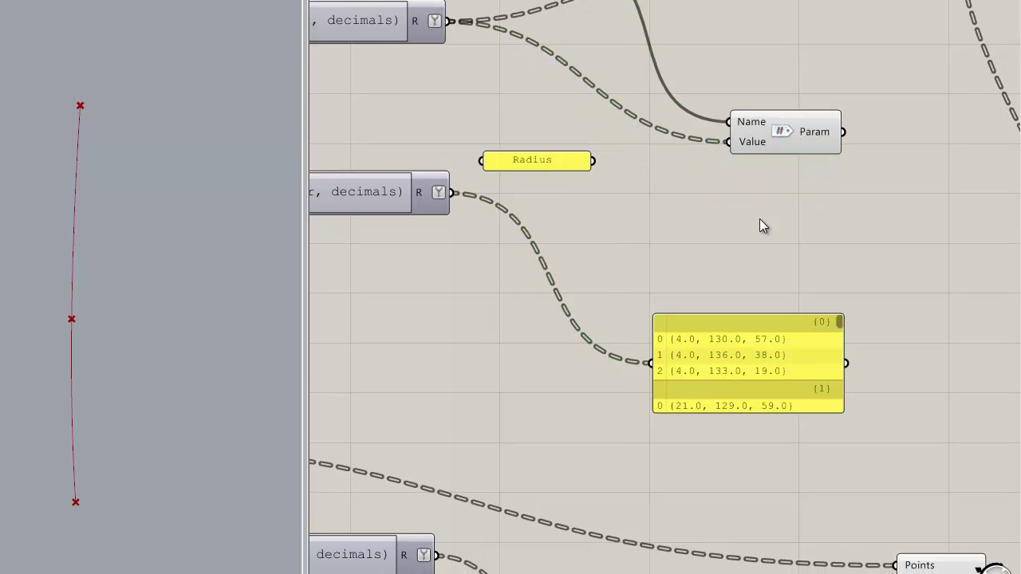
# Change the duplicated label's text to Point 1 and connect it to the Name input of the copied parameter component
pyautogui.moveTo(570, 161); pyautogui.dragTo(597, 131)
pyautogui.doubleClick(597, 132)
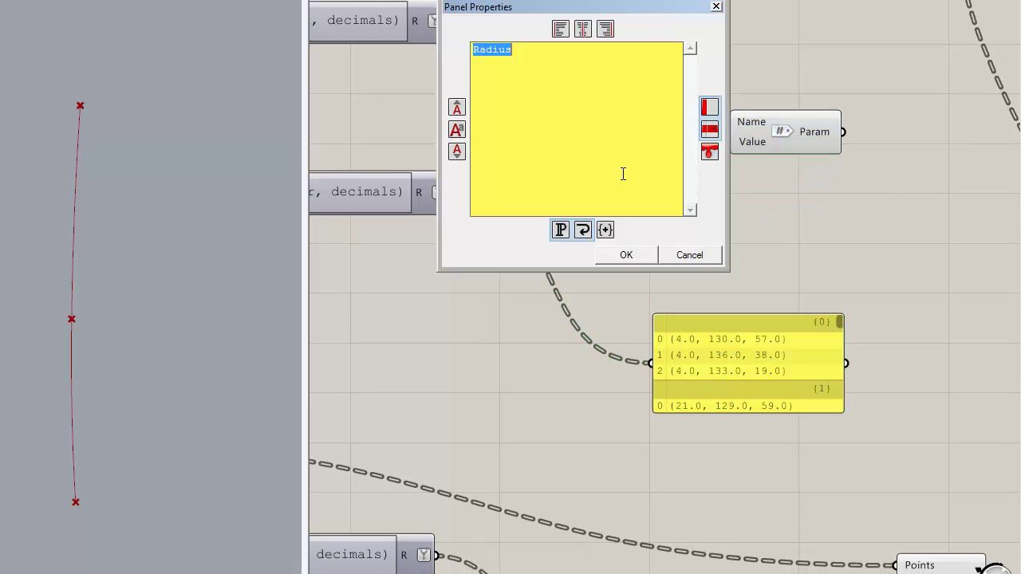
pyautogui.write('Point 1')
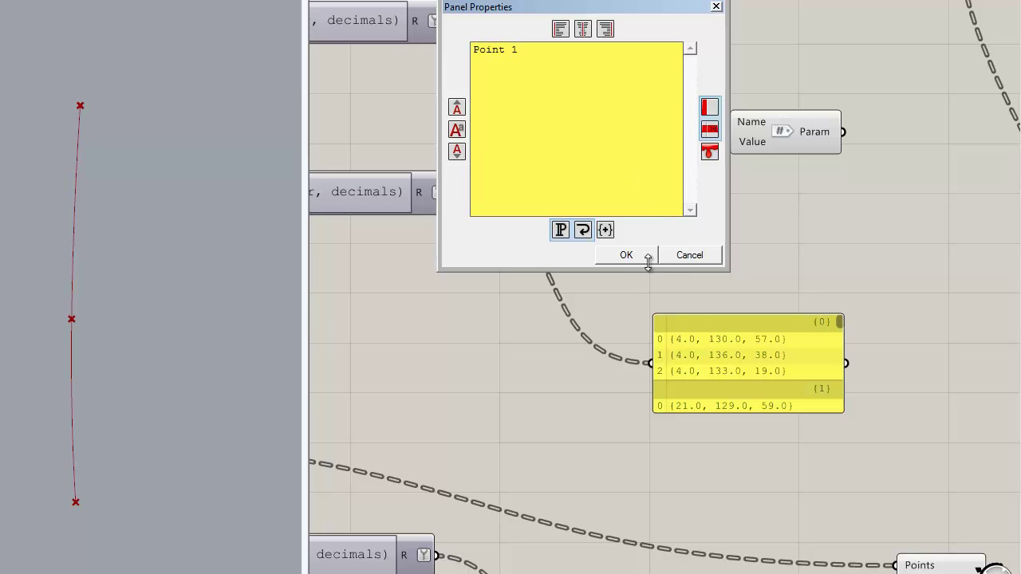
pyautogui.click(636, 256)
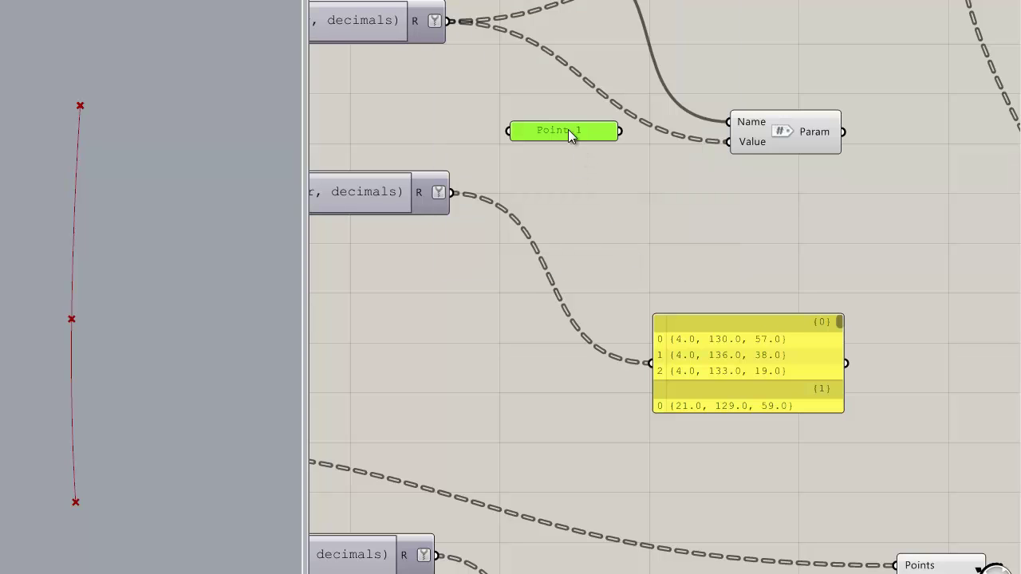
pyautogui.moveTo(581, 122); pyautogui.dragTo(729, 122)
pyautogui.moveTo(763, 147); pyautogui.dragTo(770, 142)
pyautogui.click(743, 200)
# Duplicate the Point 1 label panel and place the copy directly below it
pyautogui.click(566, 109)
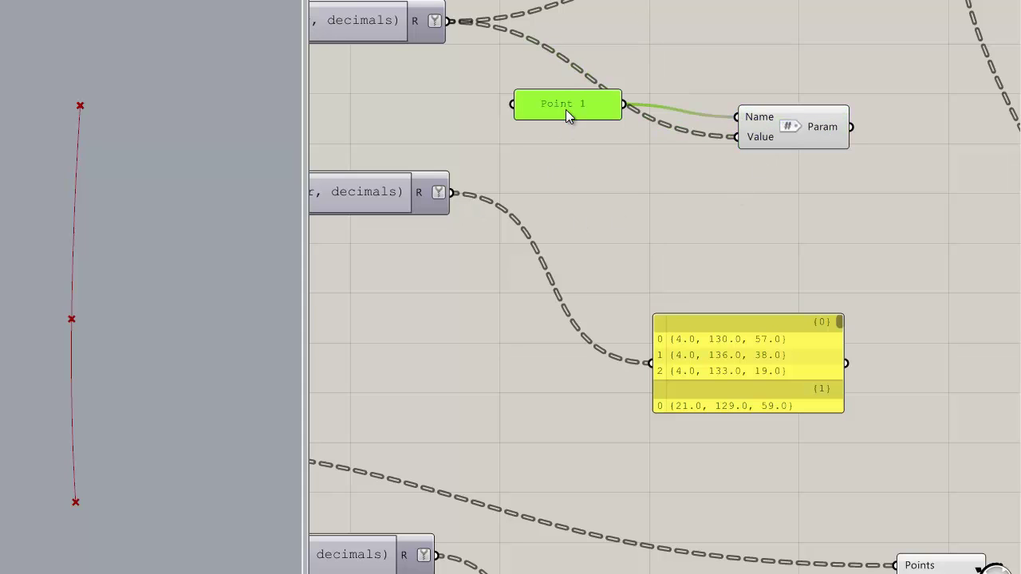
pyautogui.hotkey('ctrl', 'c')
pyautogui.hotkey('ctrl', 'v')
pyautogui.moveTo(570, 124); pyautogui.dragTo(569, 175)
# Disconnect the rounded radius from the Value input of the parameter component fed by the Point 1 label
pyautogui.click(776, 137)
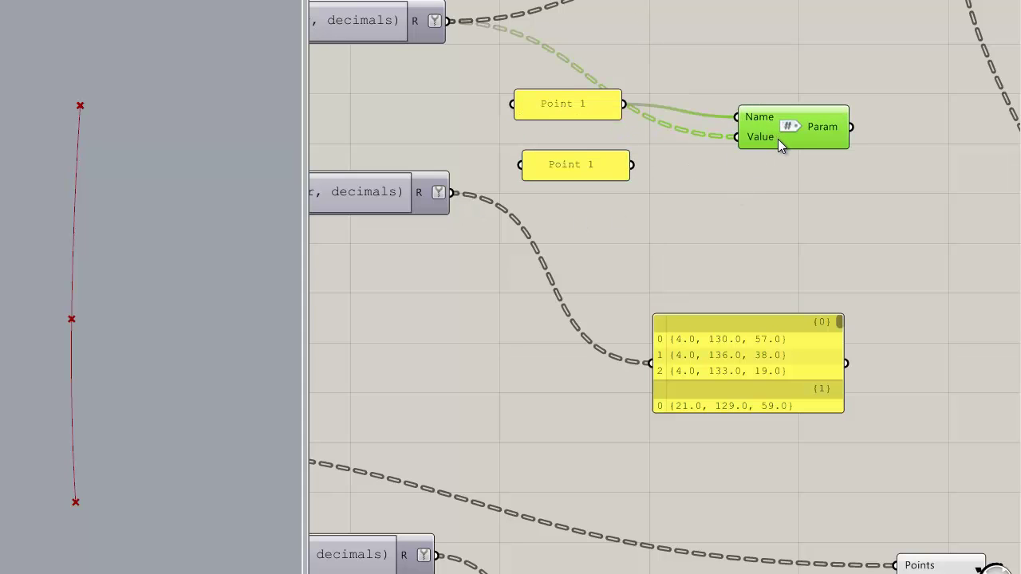
pyautogui.moveTo(783, 146); pyautogui.dragTo(770, 121)
pyautogui.rightClick(742, 115)
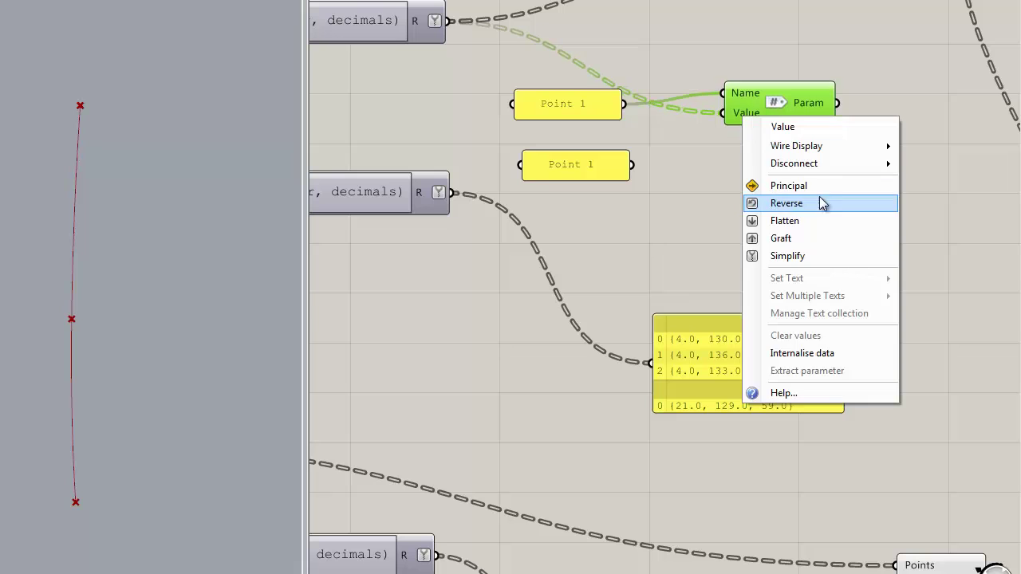
pyautogui.moveTo(887, 166)
pyautogui.click(705, 169)
pyautogui.moveTo(769, 141)
pyautogui.mouseDown()
pyautogui.moveTo(773, 124)
pyautogui.moveTo(765, 153)
pyautogui.mouseUp()
pyautogui.click(680, 209)
# Duplicate the Point 1 parameter component twice and stack the copies below it
pyautogui.click(770, 89)
pyautogui.hotkey('ctrl', 'c')
pyautogui.hotkey('ctrl', 'v')
pyautogui.hotkey('ctrl', 'v')
pyautogui.moveTo(782, 116); pyautogui.dragTo(774, 242)
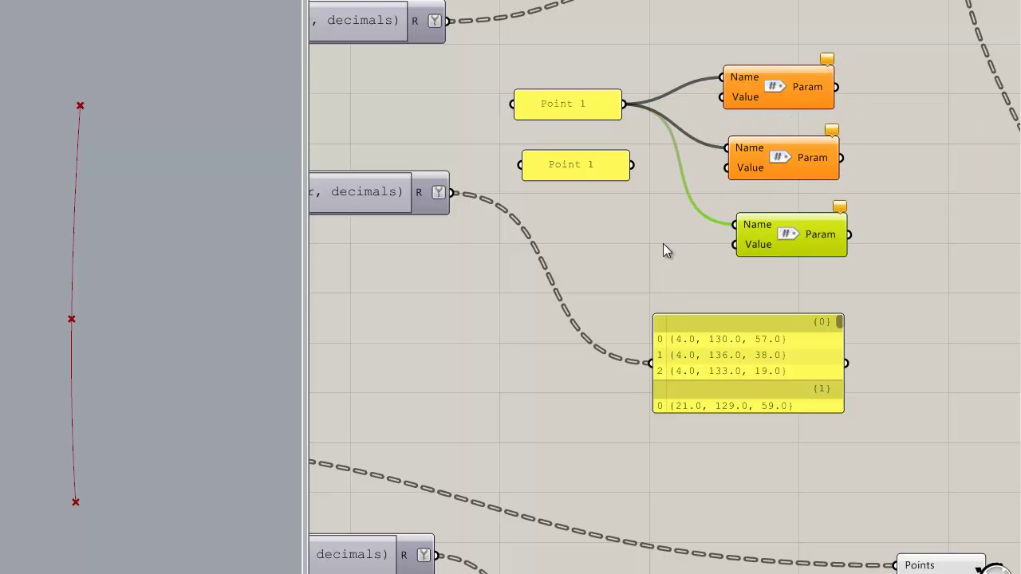
# Add a third label panel below the other two and rename the lower two labels Point 2 and Point 3
pyautogui.click(578, 168)
pyautogui.keyDown('alt'); pyautogui.moveTo(579, 170); pyautogui.dragTo(571, 269); pyautogui.keyUp('alt')
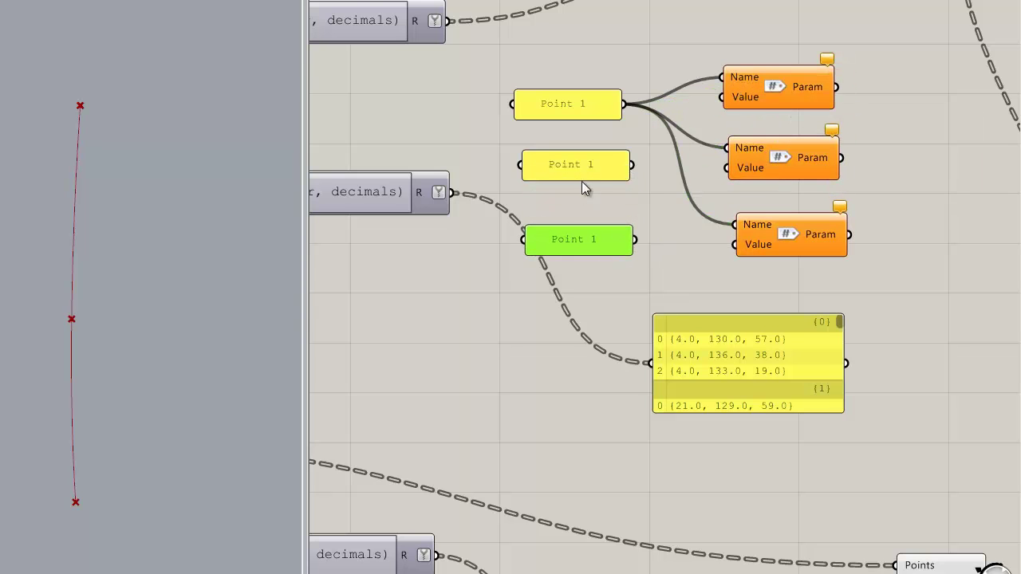
pyautogui.click(578, 166)
pyautogui.doubleClick(578, 166)
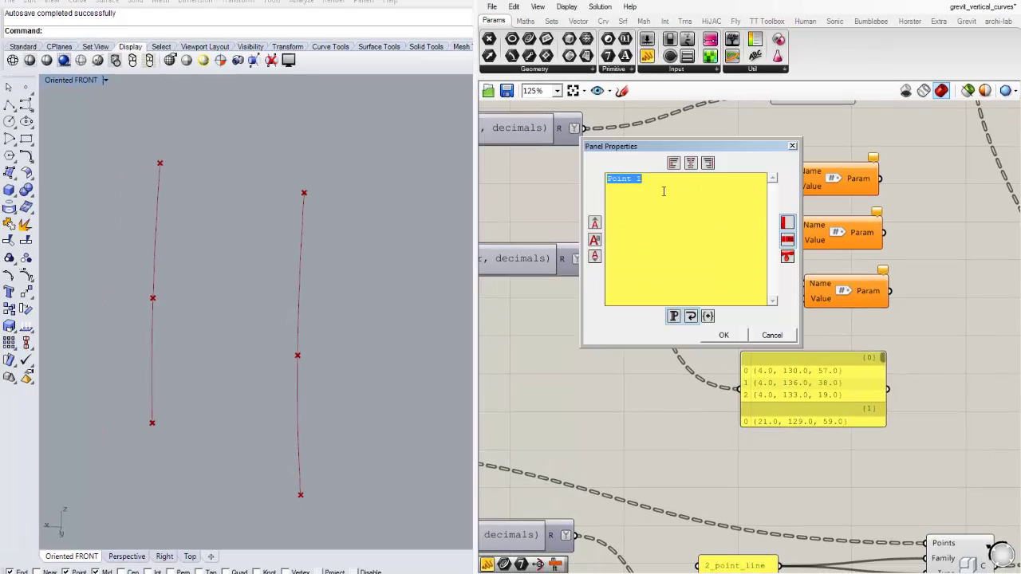
pyautogui.click(663, 192)
pyautogui.click(726, 335)
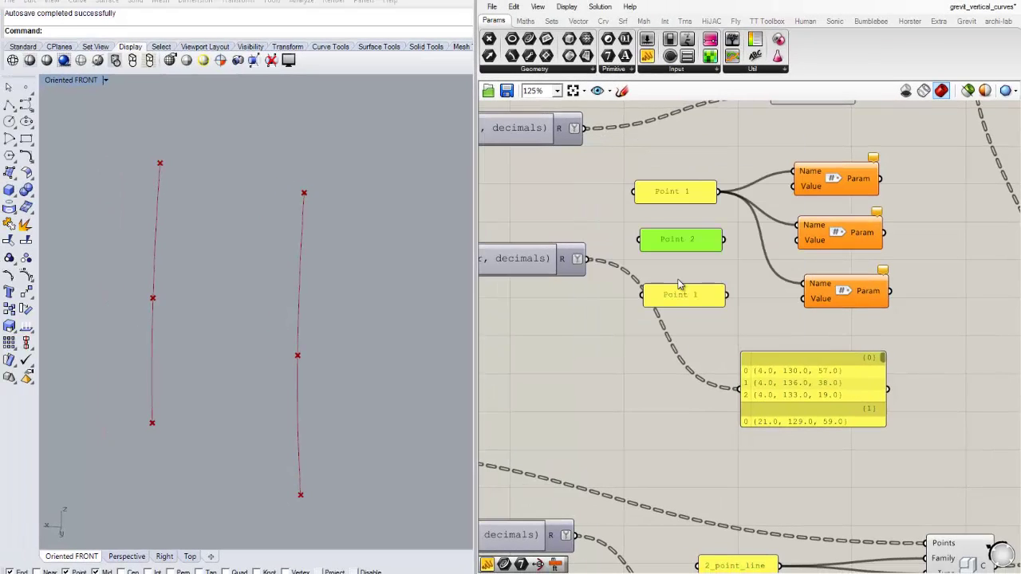
pyautogui.doubleClick(685, 297)
pyautogui.click(670, 250)
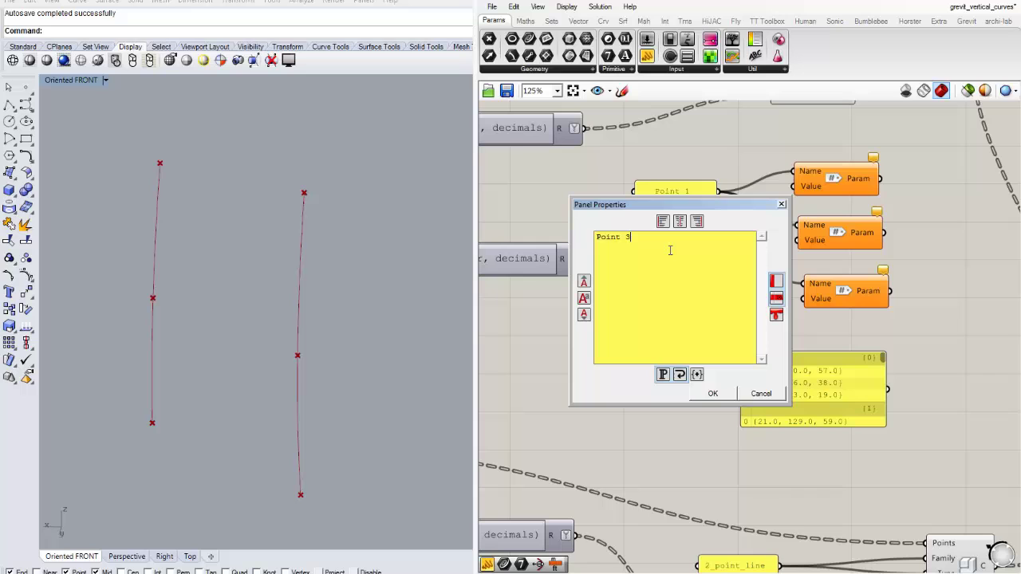
pyautogui.click(717, 394)
# Connect the Point 2 and Point 3 labels to the Name inputs of the second and third copied parameter components
pyautogui.click(742, 249)
pyautogui.scroll(1, 742, 249)
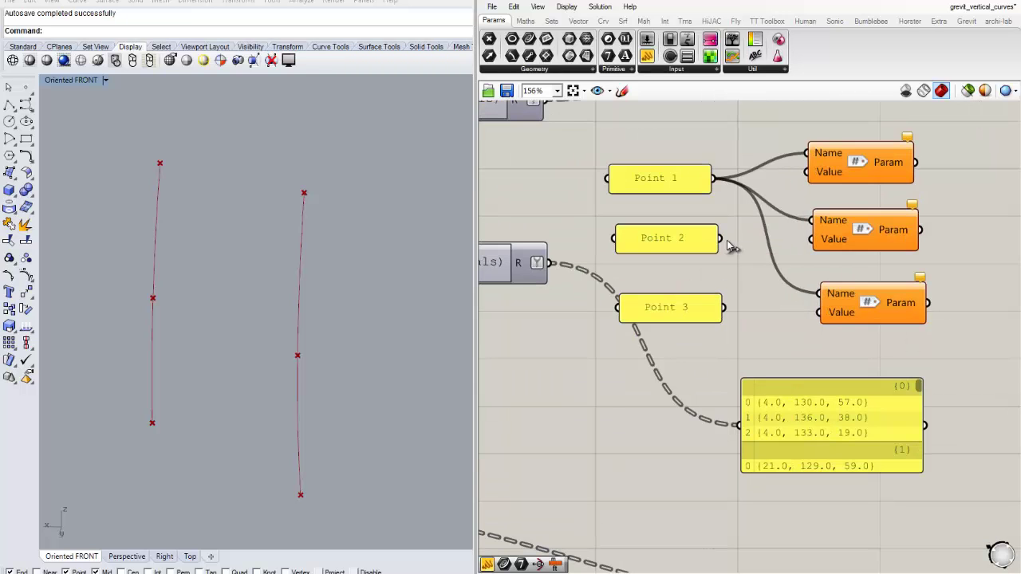
pyautogui.moveTo(723, 239); pyautogui.dragTo(808, 224)
pyautogui.moveTo(722, 307); pyautogui.dragTo(819, 294)
# Move the three point labels and their parameter components together farther from the Round expression to free space between them
pyautogui.scroll(-2, 814, 279)
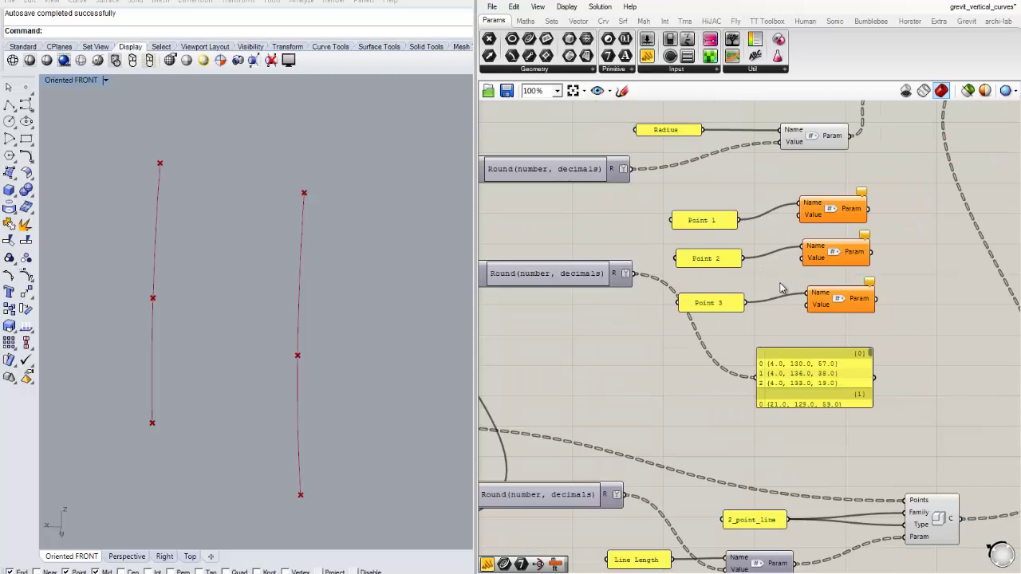
pyautogui.moveTo(890, 357); pyautogui.dragTo(855, 371)
pyautogui.scroll(2, 654, 329)
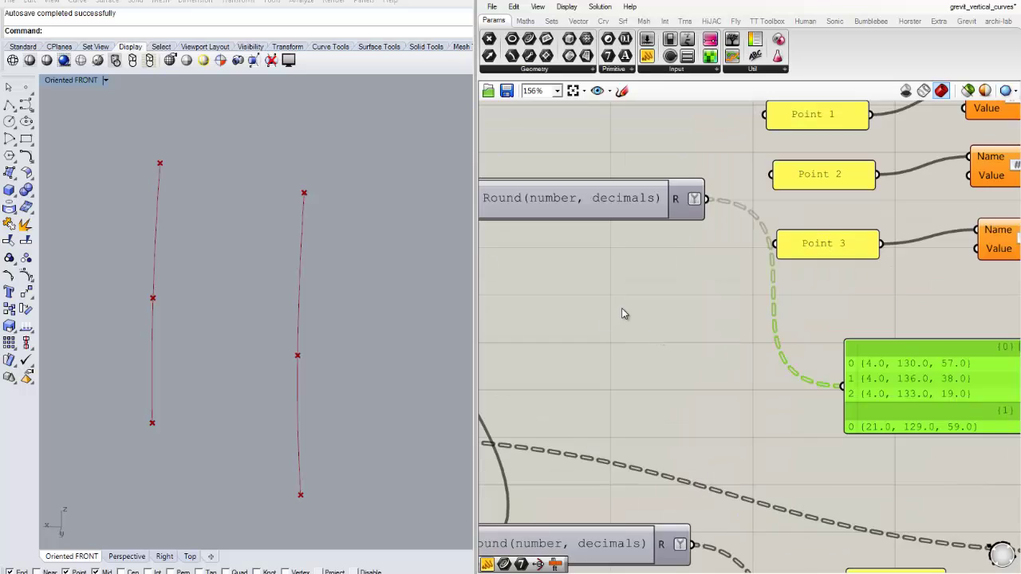
pyautogui.scroll(-3, 626, 308)
pyautogui.moveTo(758, 315); pyautogui.dragTo(657, 316, button='right')
pyautogui.scroll(1, 662, 313)
pyautogui.click(678, 305)
pyautogui.moveTo(785, 304); pyautogui.dragTo(581, 150)
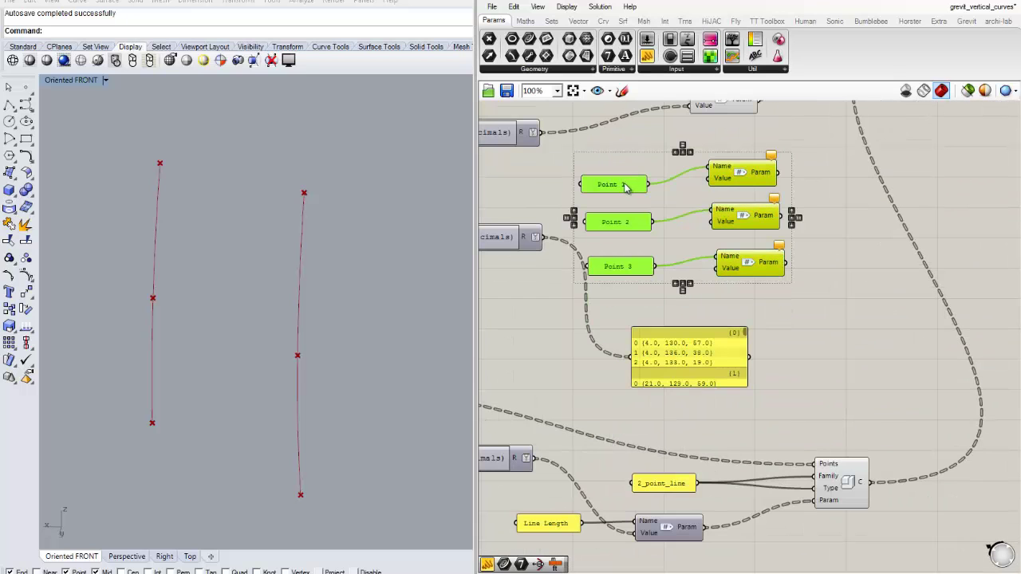
pyautogui.moveTo(624, 186); pyautogui.dragTo(742, 190)
pyautogui.click(620, 231)
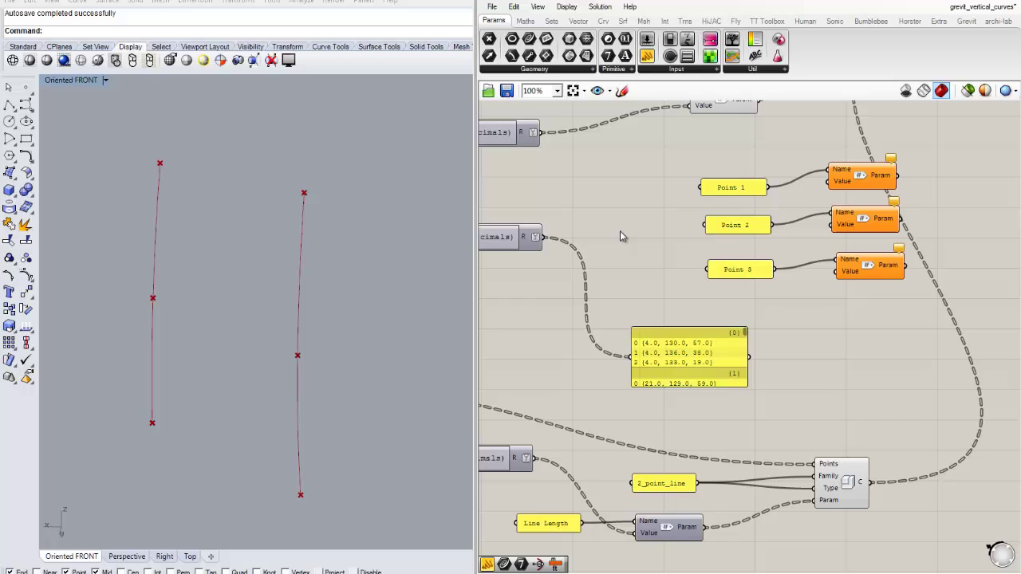
# Add a List Item component beside the lower Round expression and feed the rounded points into its L input
pyautogui.moveTo(520, 256); pyautogui.dragTo(626, 256, button='right')
pyautogui.click(773, 362)
pyautogui.scroll(1, 710, 337)
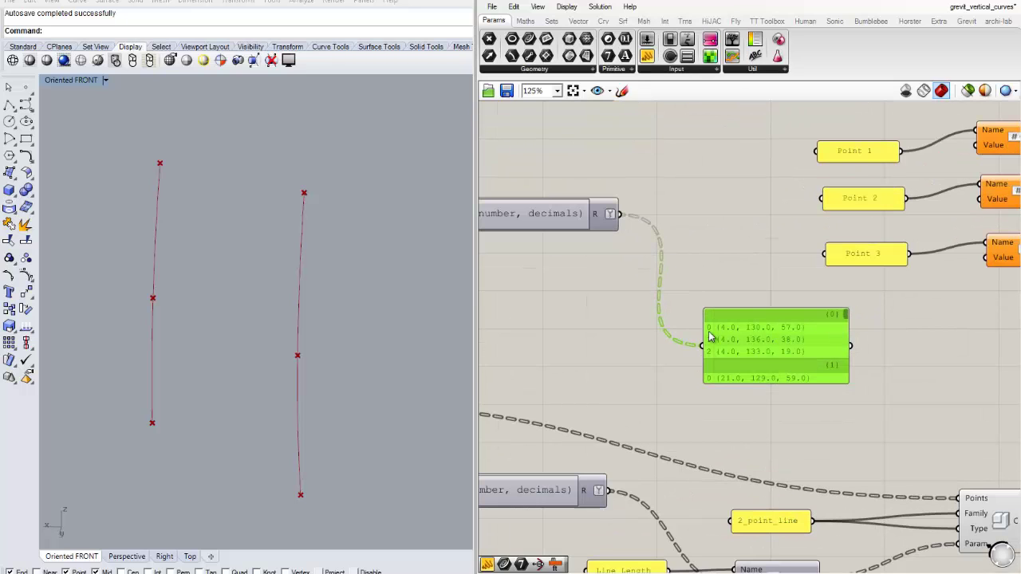
pyautogui.moveTo(722, 256); pyautogui.dragTo(719, 291, button='right')
pyautogui.click(695, 250)
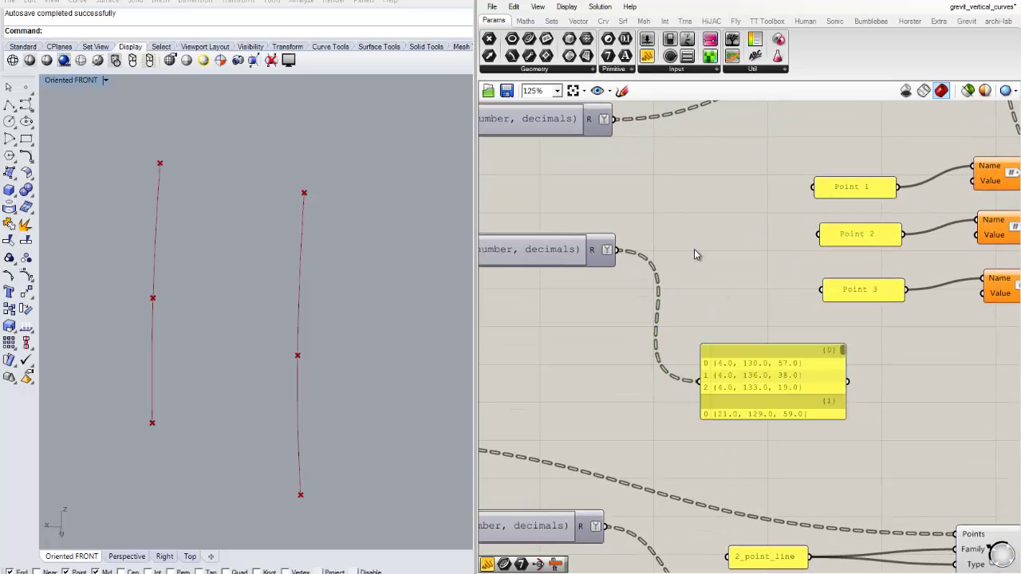
pyautogui.doubleClick(681, 205)
pyautogui.write('list')
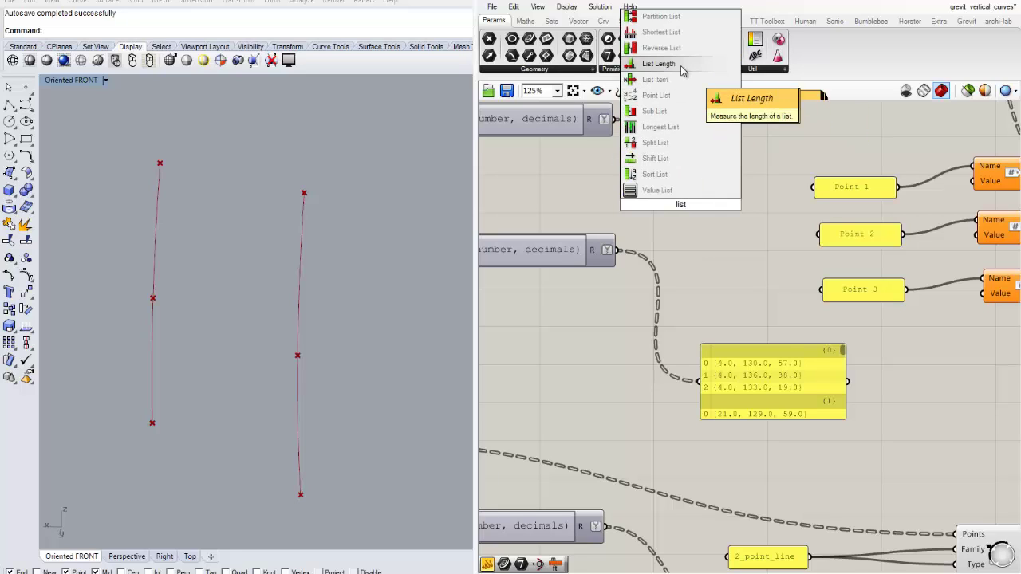
pyautogui.click(671, 64)
pyautogui.moveTo(685, 206); pyautogui.dragTo(726, 252)
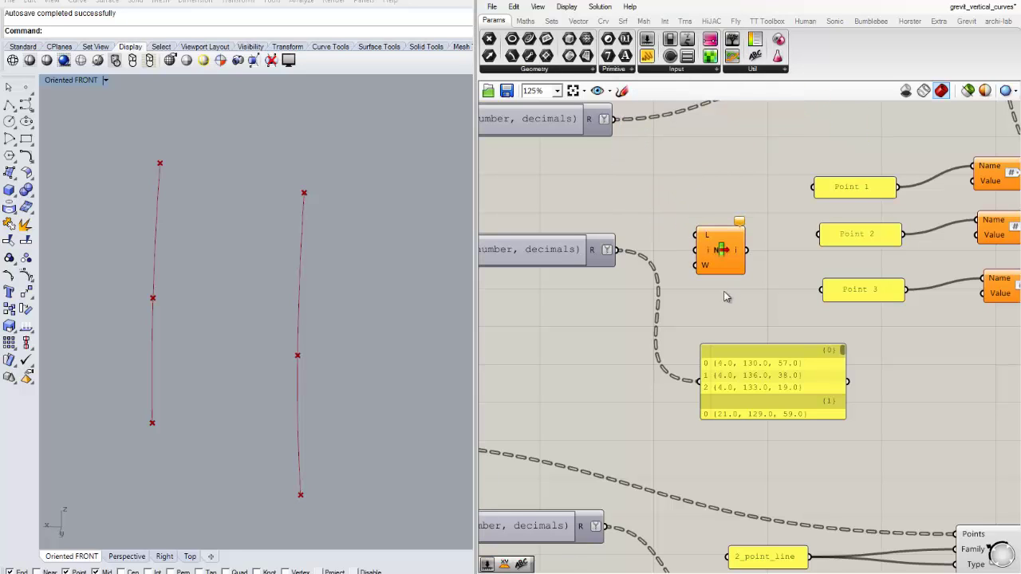
pyautogui.moveTo(619, 252); pyautogui.dragTo(702, 238)
# Add the +1 and +2 outputs to the List Item component
pyautogui.scroll(6, 732, 280)
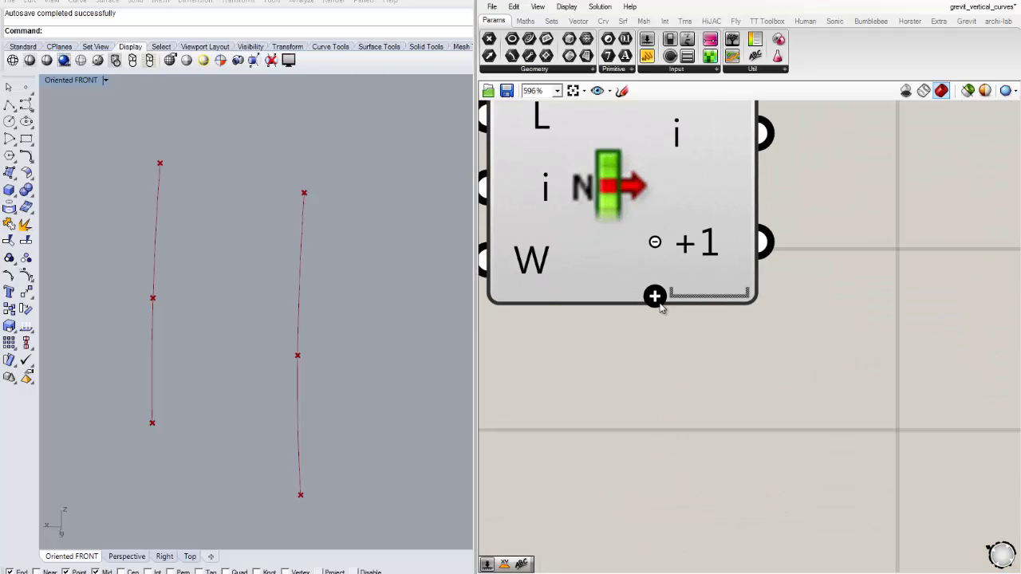
pyautogui.scroll(-2, 662, 227)
pyautogui.scroll(3, 662, 225)
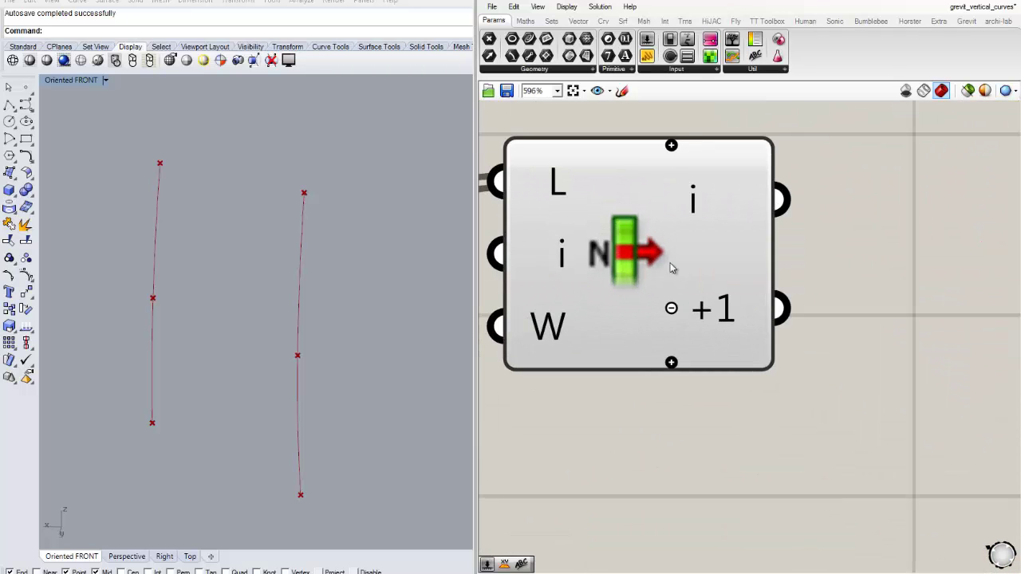
pyautogui.click(671, 363)
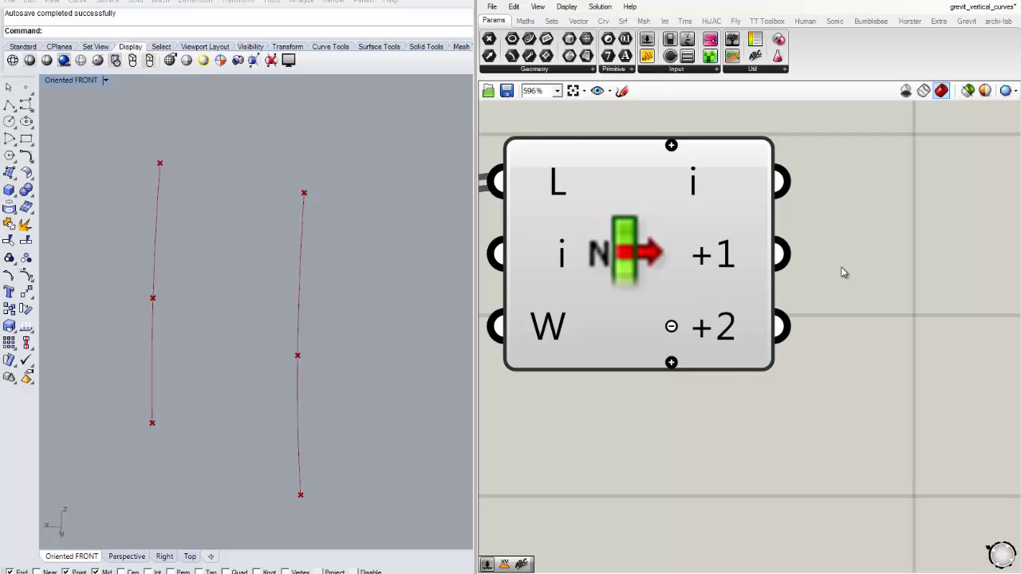
# Rewire the coordinates panel to List Item's i output and its +1 output to check the extracted points
pyautogui.scroll(-5, 843, 275)
pyautogui.scroll(2, 853, 289)
pyautogui.moveTo(853, 289); pyautogui.dragTo(715, 234, button='right')
pyautogui.moveTo(725, 402); pyautogui.dragTo(824, 412)
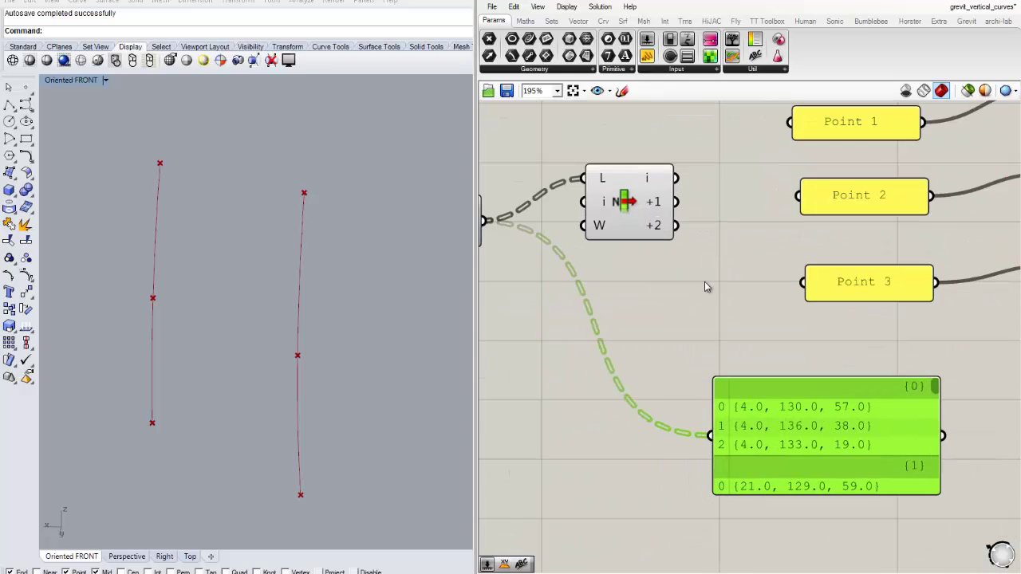
pyautogui.scroll(-1, 702, 281)
pyautogui.moveTo(699, 274); pyautogui.dragTo(629, 251, button='right')
pyautogui.moveTo(614, 177); pyautogui.dragTo(645, 384)
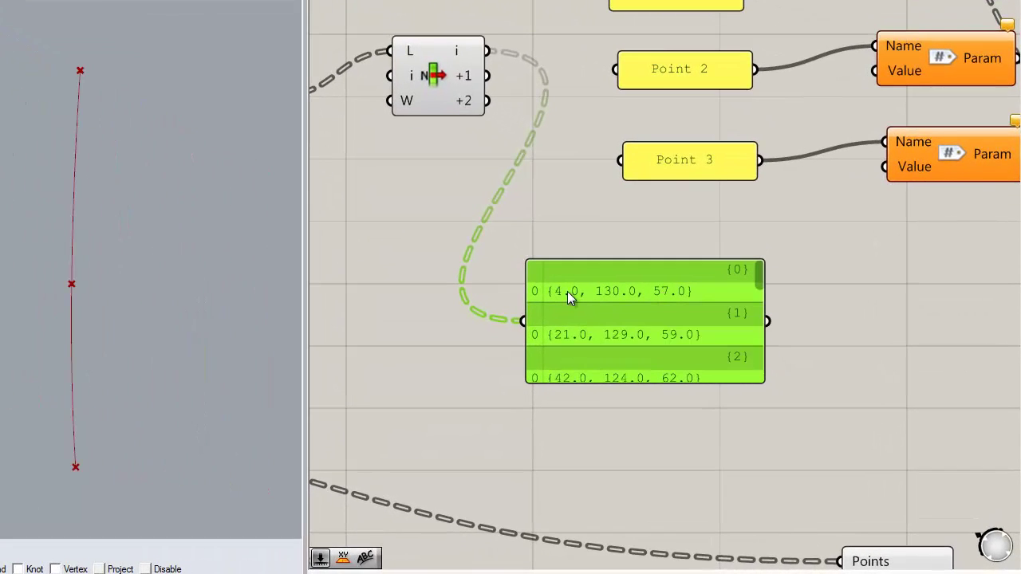
pyautogui.moveTo(449, 189); pyautogui.dragTo(492, 186, button='right')
pyautogui.moveTo(529, 80); pyautogui.dragTo(566, 317)
pyautogui.moveTo(500, 205); pyautogui.dragTo(492, 271, button='right')
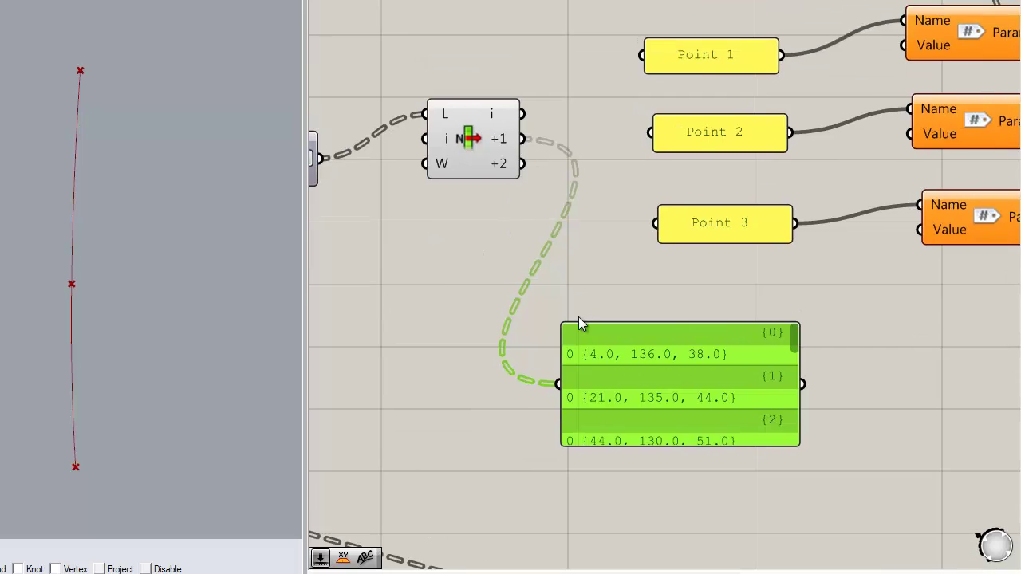
# Move the List Item component close to the lower Round expression, in line with its result
pyautogui.moveTo(435, 309); pyautogui.dragTo(598, 287, button='right')
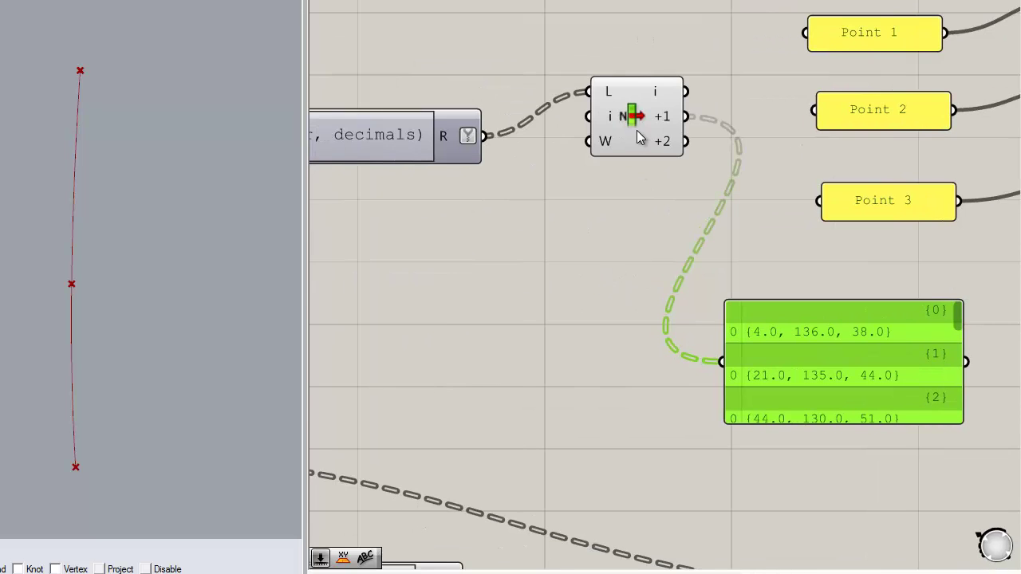
pyautogui.moveTo(637, 130); pyautogui.dragTo(574, 176)
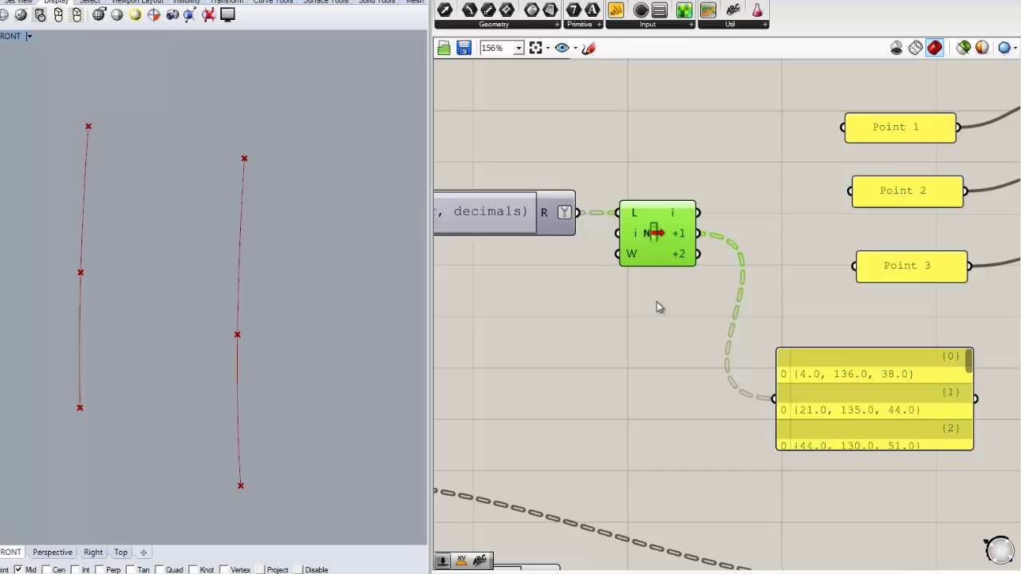
pyautogui.click(603, 335)
pyautogui.scroll(-1, 599, 338)
pyautogui.moveTo(596, 341); pyautogui.dragTo(629, 324, button='right')
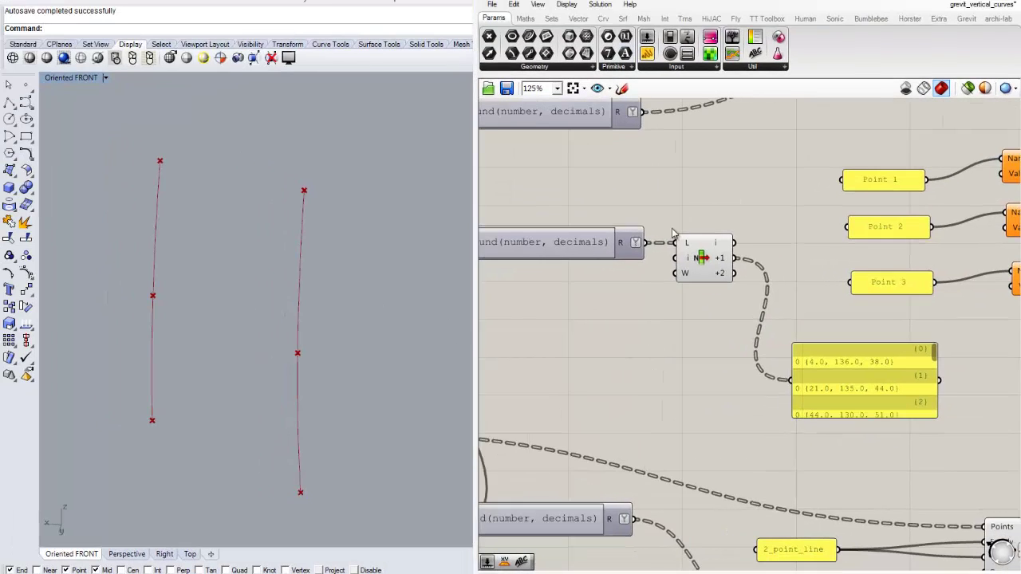
# Add a Point List component above List Item and feed the rounded points from the Round expression into its P input
pyautogui.doubleClick(734, 215)
pyautogui.write('point')
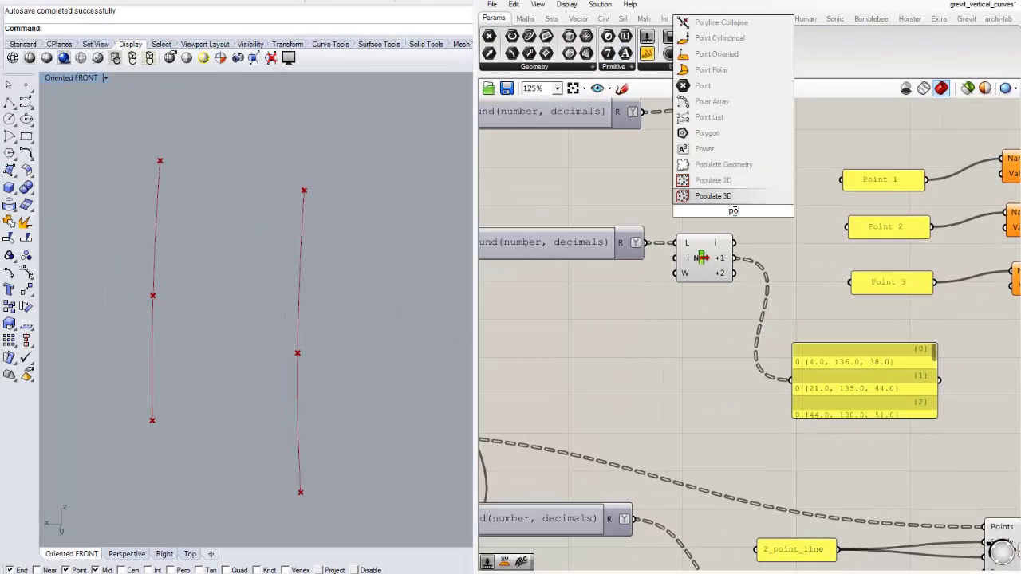
pyautogui.press('Return')
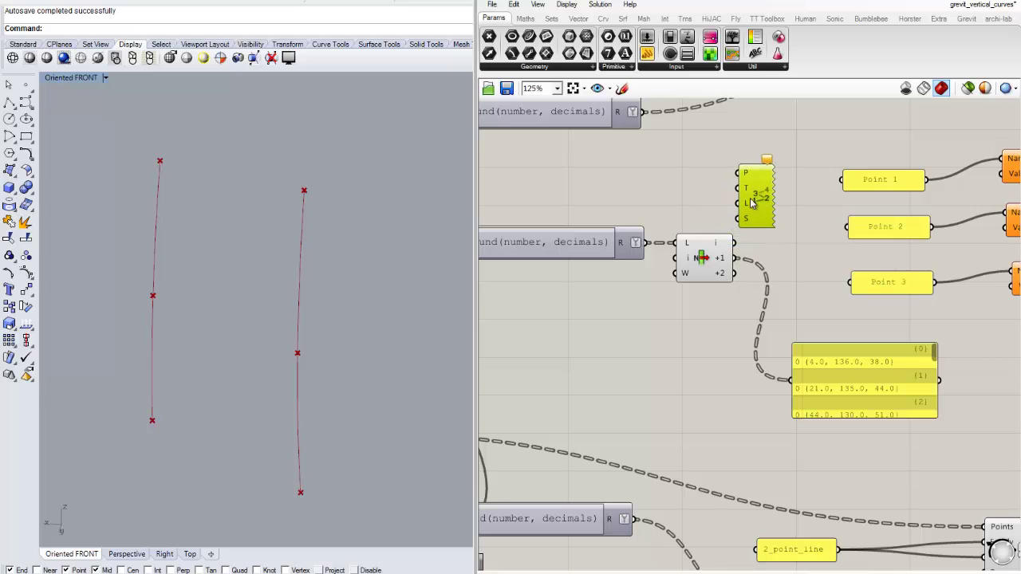
pyautogui.moveTo(735, 211); pyautogui.dragTo(738, 170)
pyautogui.moveTo(646, 242); pyautogui.dragTo(720, 148)
pyautogui.click(770, 250)
pyautogui.scroll(-3, 618, 340)
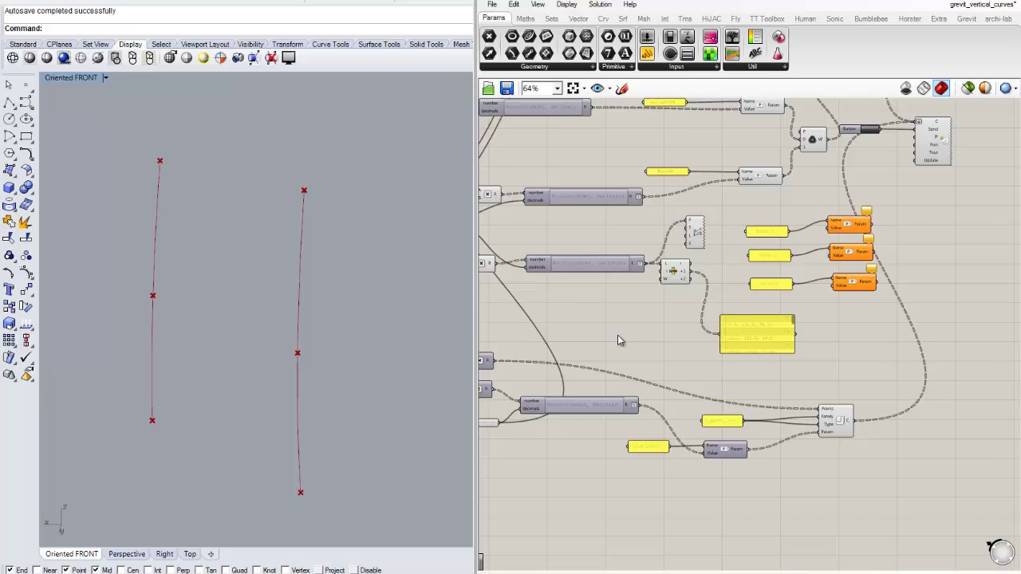
# Turn off the viewport preview of all the upper arc-branch components, from the source curves through to the Round expressions
pyautogui.scroll(-2, 618, 341)
pyautogui.moveTo(808, 361); pyautogui.dragTo(546, 145)
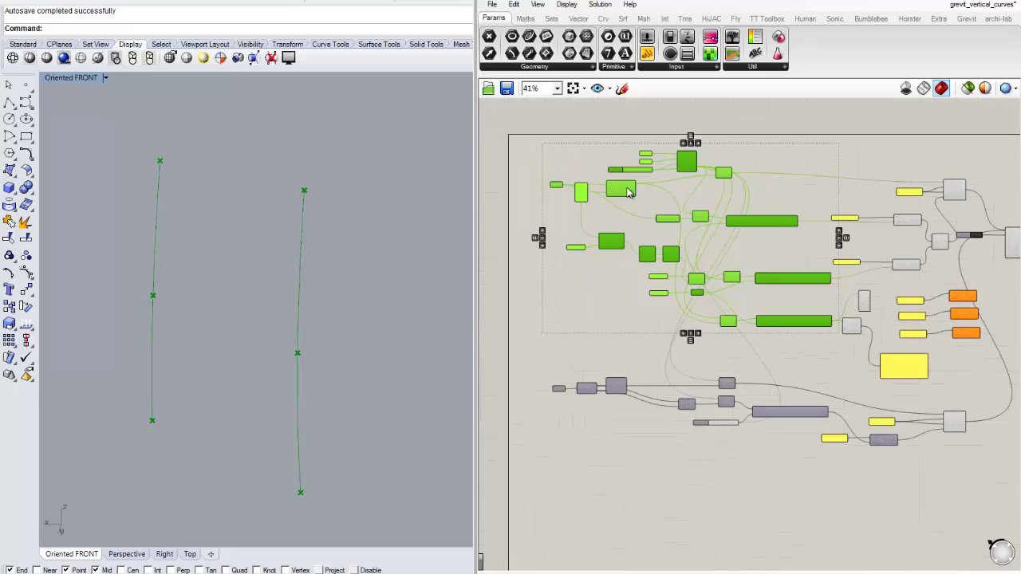
pyautogui.middleClick(627, 190)
pyautogui.click(682, 189)
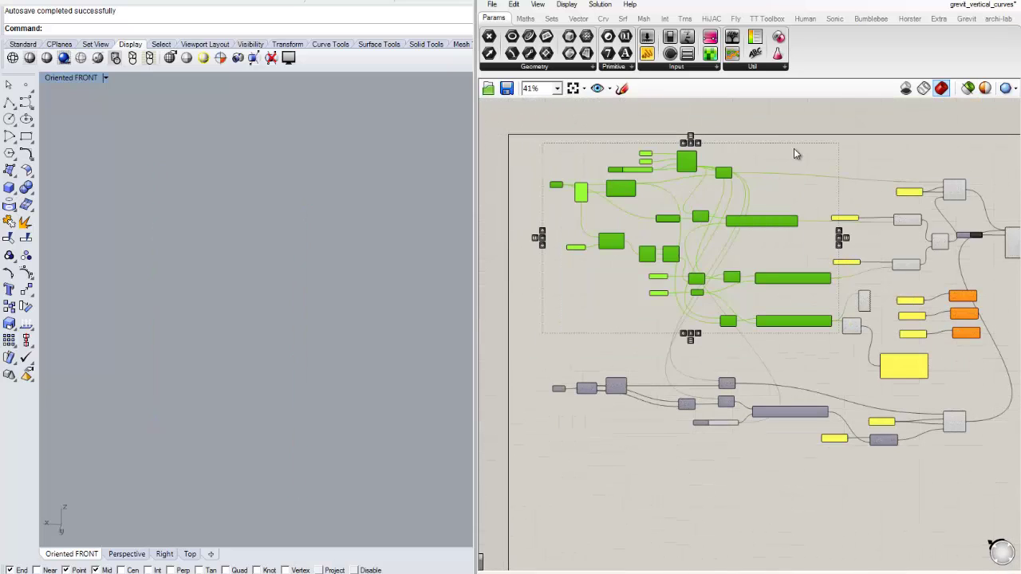
pyautogui.click(795, 155)
# Rewire Point List's P input to the unrounded arc points upstream and examine the point numbering order in the Rhino viewport
pyautogui.scroll(5, 872, 343)
pyautogui.moveTo(872, 343); pyautogui.dragTo(805, 286, button='right')
pyautogui.click(806, 263)
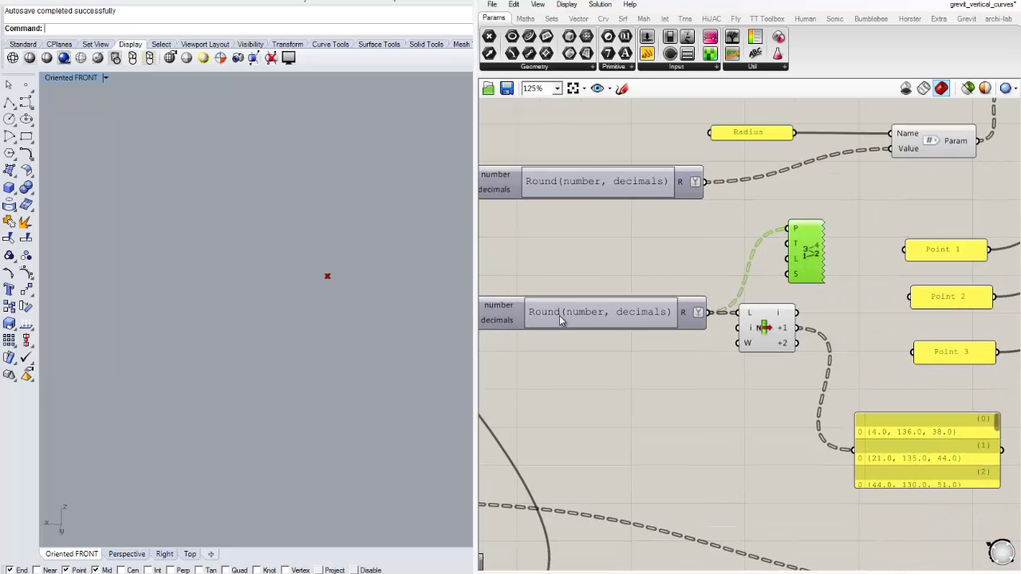
pyautogui.click(649, 365)
pyautogui.scroll(-4, 649, 365)
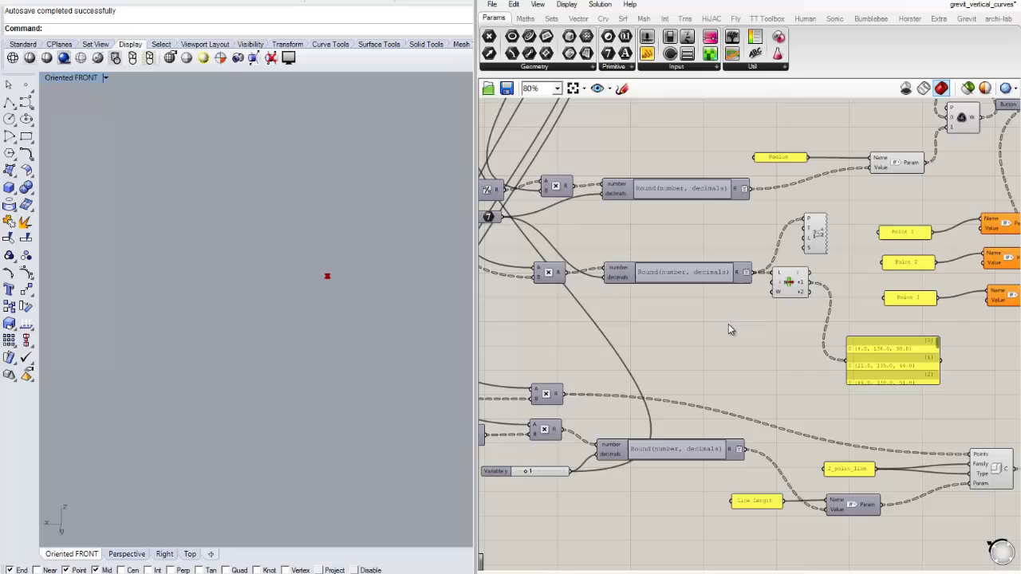
pyautogui.scroll(-1, 728, 330)
pyautogui.scroll(1, 741, 277)
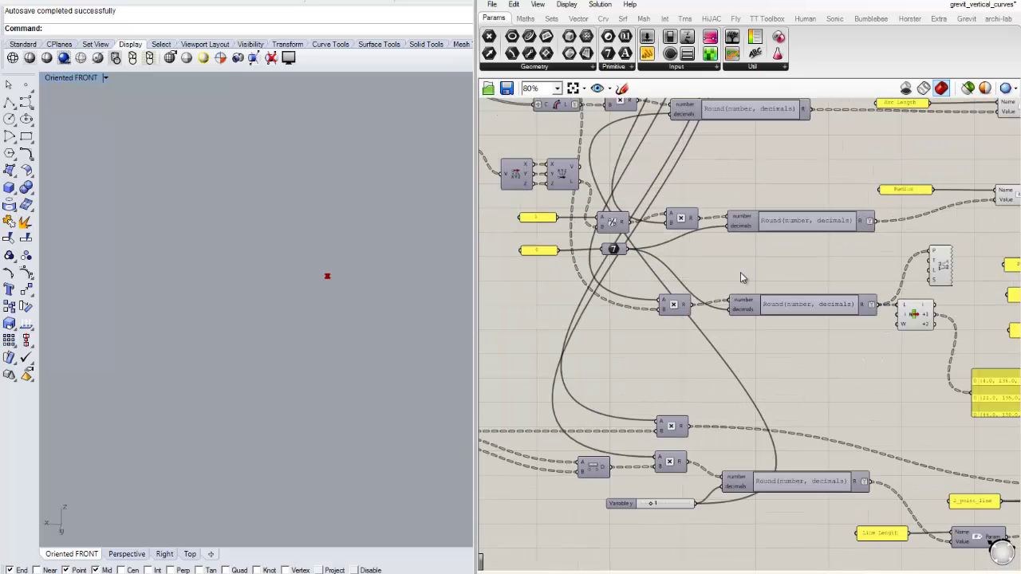
pyautogui.moveTo(696, 274); pyautogui.dragTo(668, 308, button='right')
pyautogui.scroll(-1, 668, 308)
pyautogui.moveTo(651, 267); pyautogui.dragTo(644, 319, button='right')
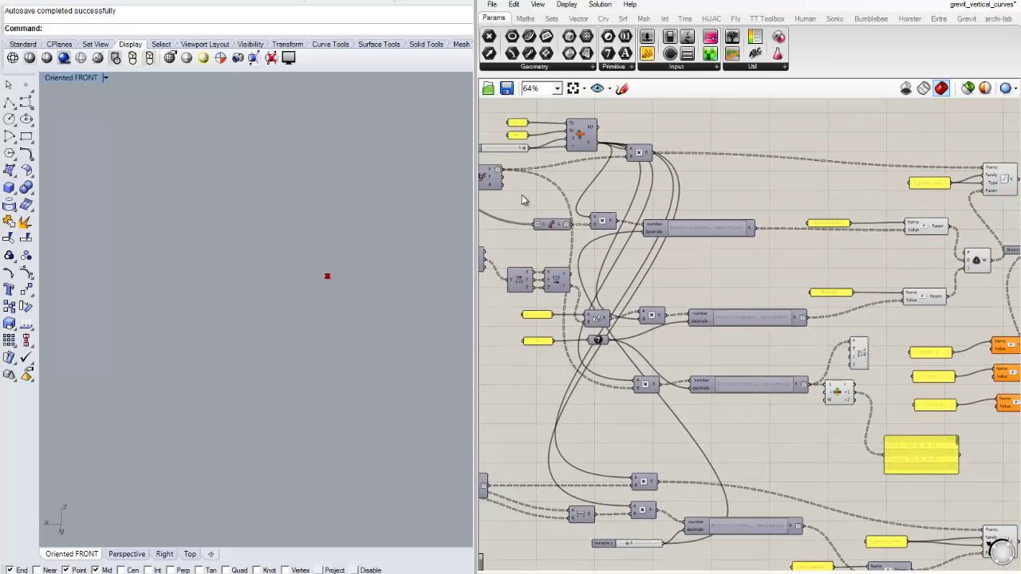
pyautogui.scroll(-1, 853, 372)
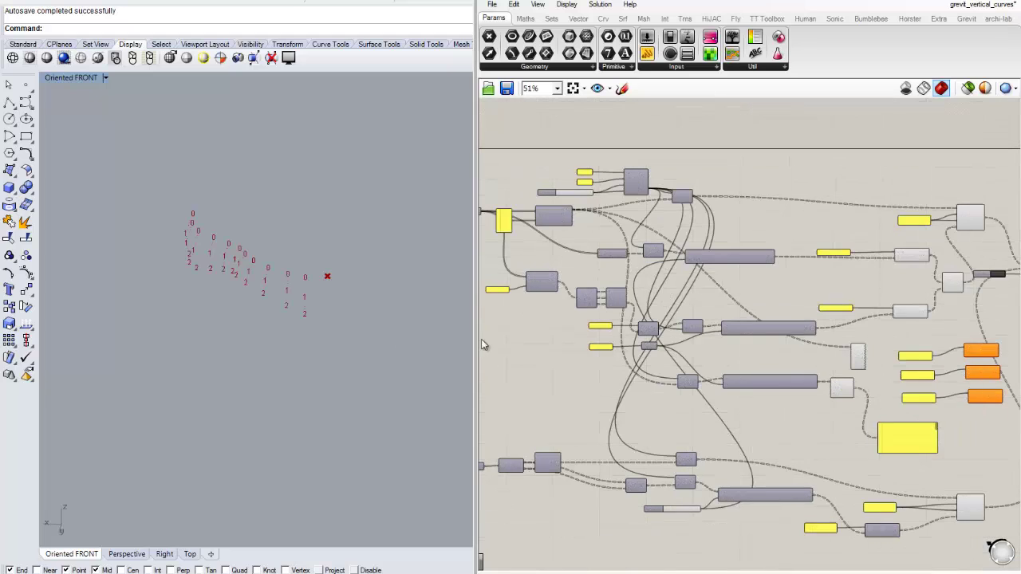
pyautogui.scroll(-6, 368, 297)
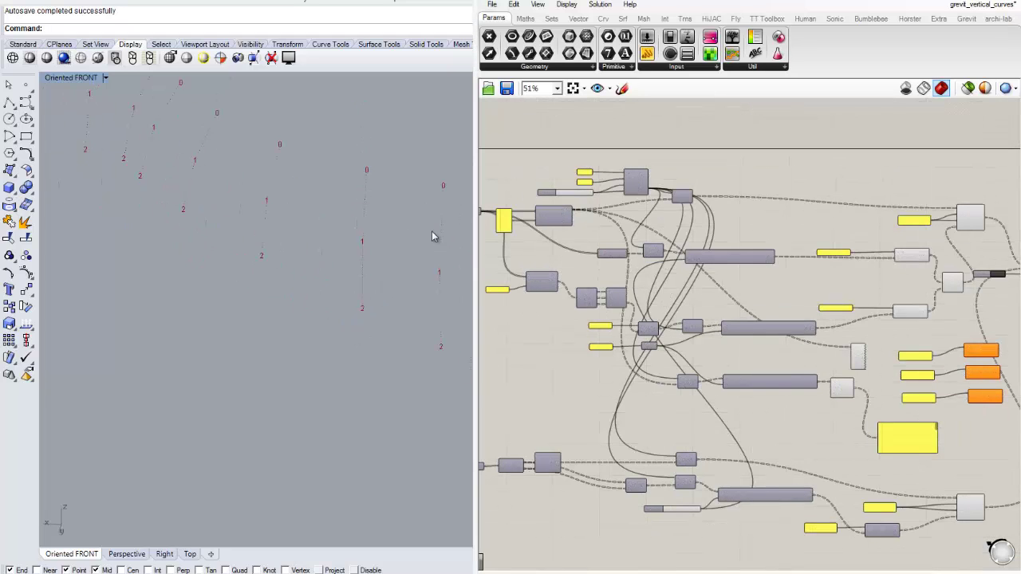
pyautogui.moveTo(432, 231); pyautogui.dragTo(292, 231, button='right')
# Wire List Item's i, +1 and +2 outputs to the Value inputs of the Point 1, Point 2 and Point 3 parameters and delete the coordinates panel
pyautogui.scroll(2, 301, 191)
pyautogui.scroll(3, 705, 295)
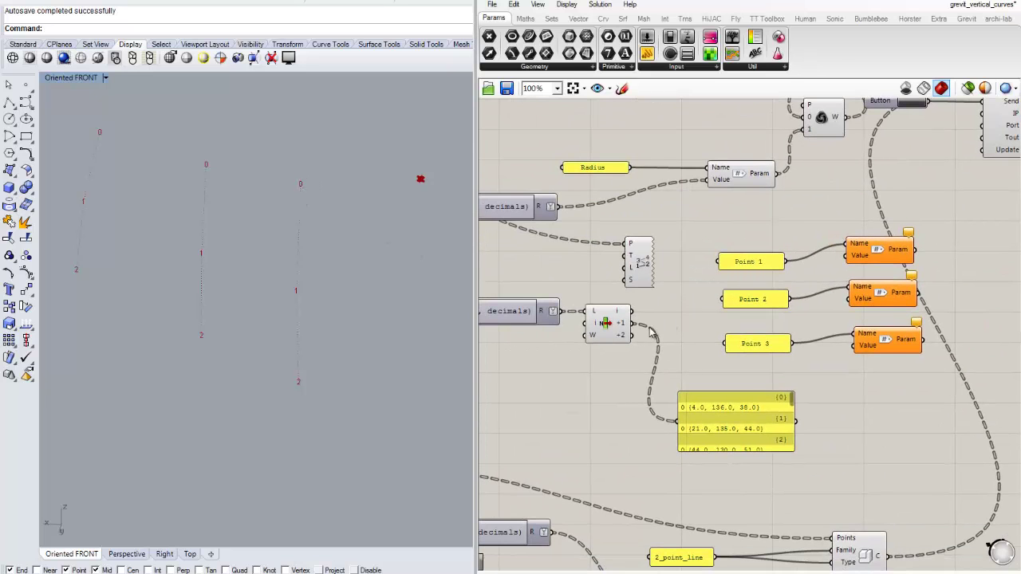
pyautogui.moveTo(632, 311); pyautogui.dragTo(847, 256)
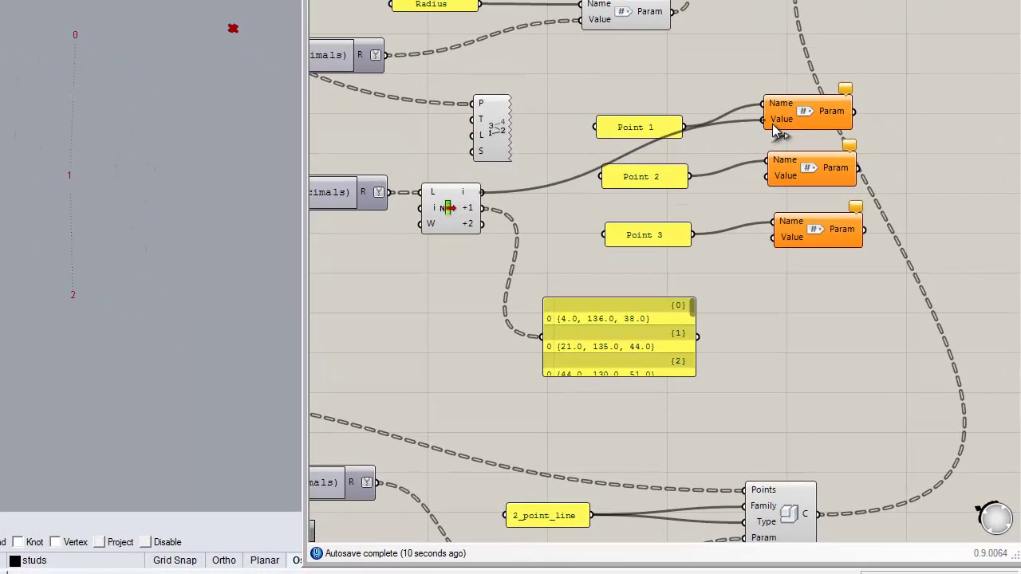
pyautogui.moveTo(484, 208); pyautogui.dragTo(771, 179)
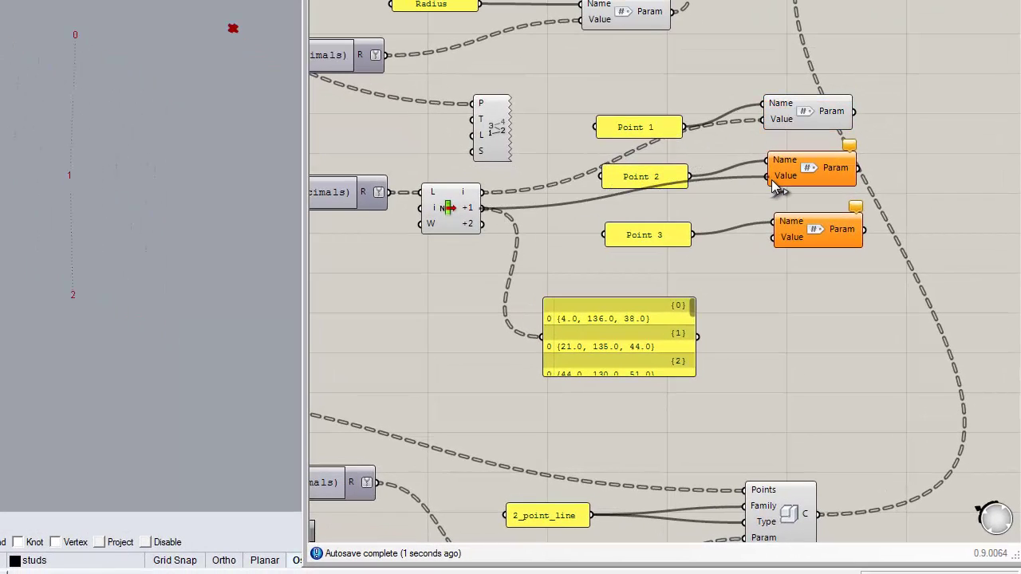
pyautogui.moveTo(565, 230); pyautogui.dragTo(774, 237)
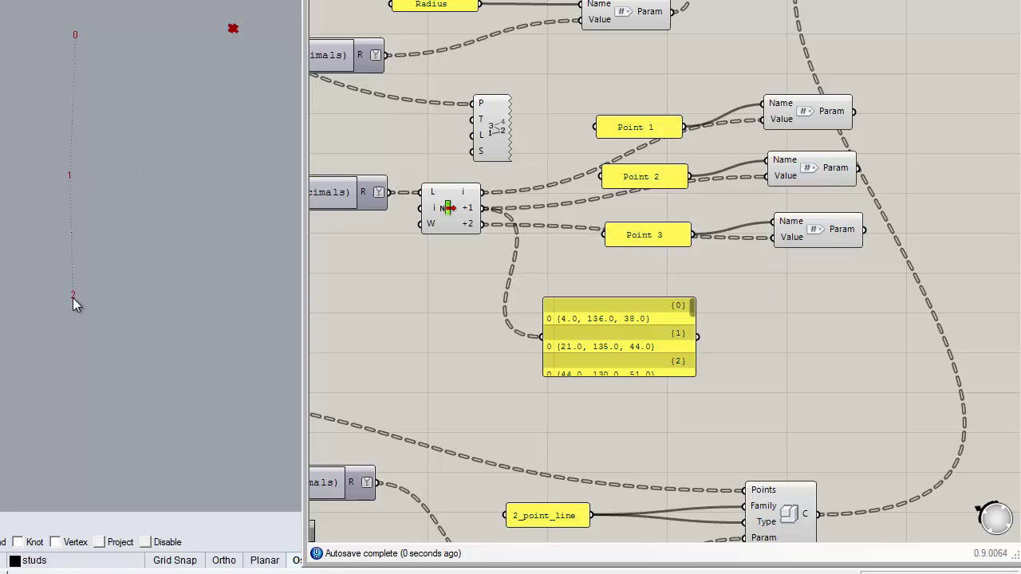
pyautogui.moveTo(604, 353); pyautogui.dragTo(581, 348)
pyautogui.press('Delete')
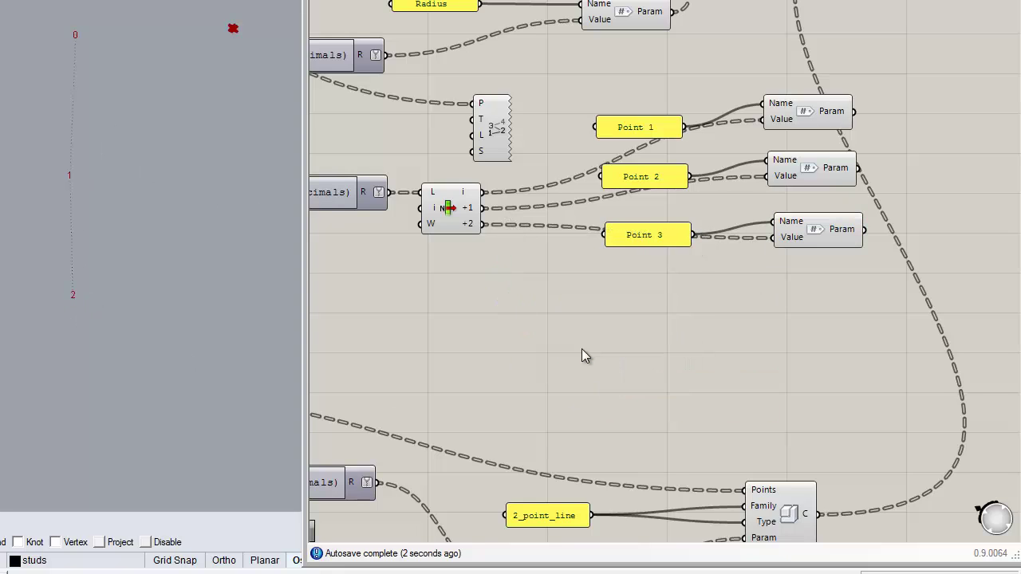
# Add a panel beside the point parameters and feed it from List Item's +2 and +1 outputs in turn to check the coordinates
pyautogui.moveTo(673, 328); pyautogui.dragTo(635, 302, button='right')
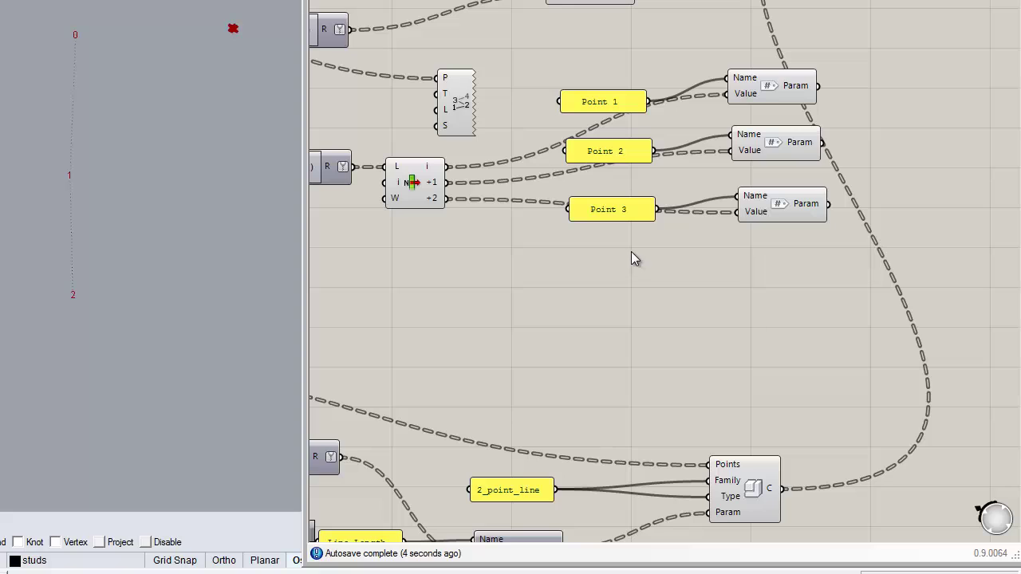
pyautogui.moveTo(723, 266); pyautogui.dragTo(625, 269, button='right')
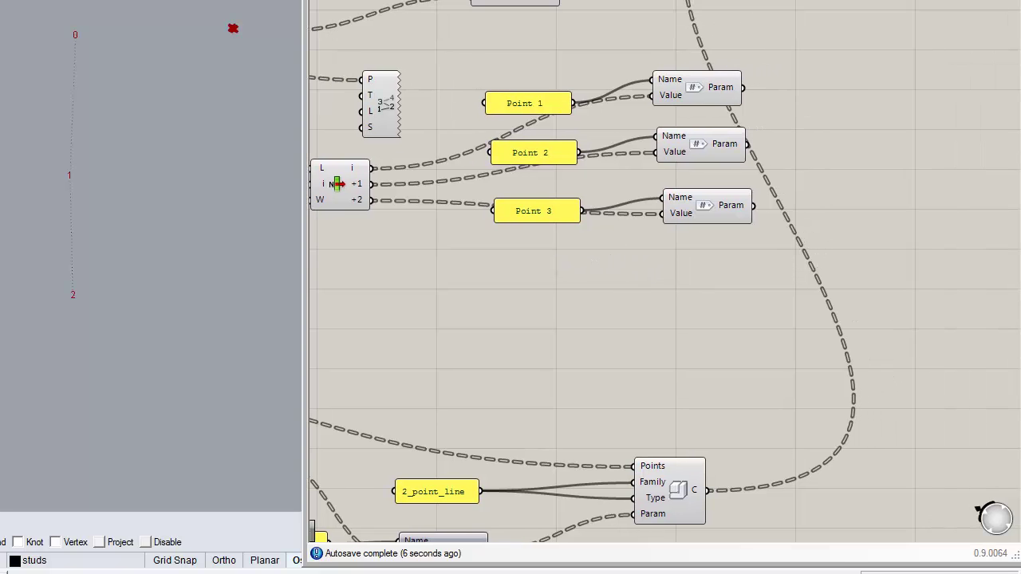
pyautogui.click(876, 110)
pyautogui.moveTo(374, 201); pyautogui.dragTo(845, 125)
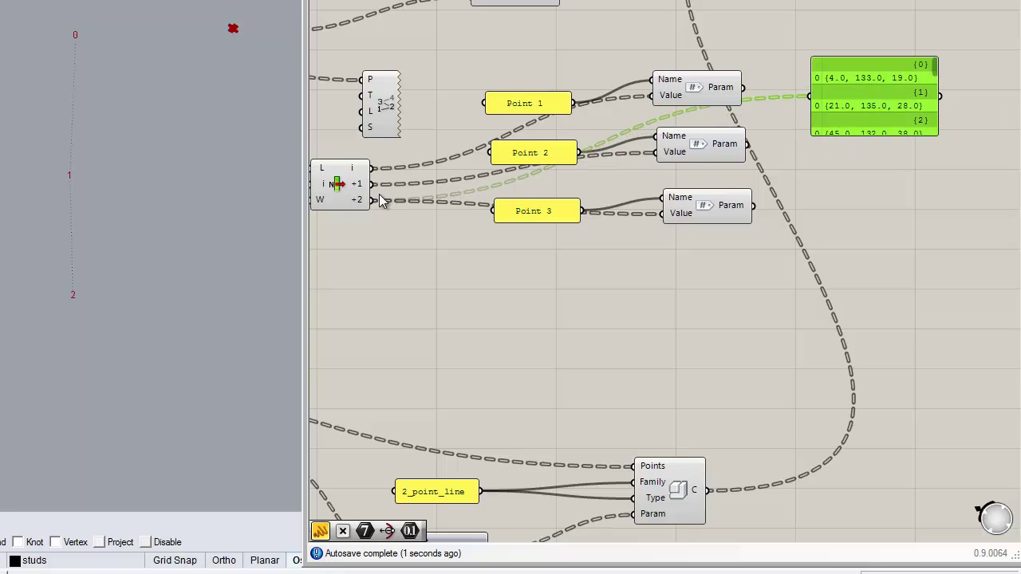
pyautogui.moveTo(374, 185); pyautogui.dragTo(813, 97)
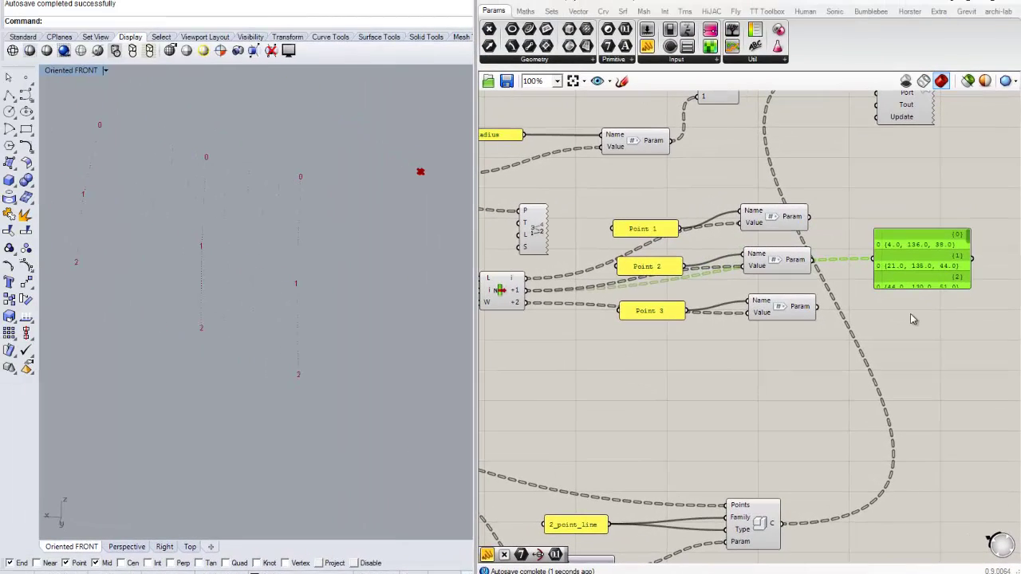
pyautogui.scroll(3, 886, 312)
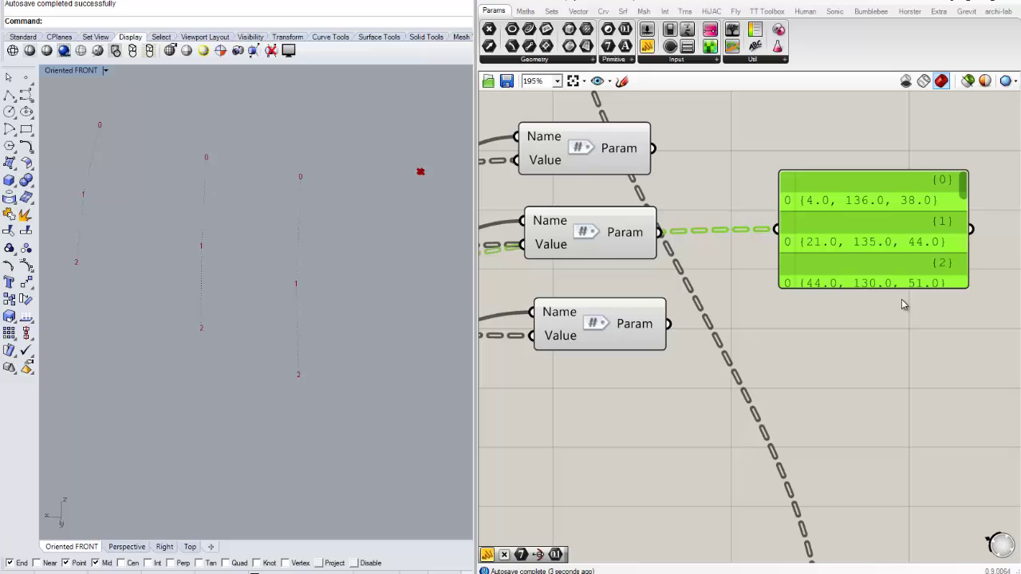
pyautogui.scroll(-3, 903, 305)
pyautogui.moveTo(829, 341); pyautogui.dragTo(982, 330, button='right')
pyautogui.moveTo(503, 325)
pyautogui.mouseDown(button='right')
pyautogui.moveTo(741, 324)
pyautogui.moveTo(849, 310)
pyautogui.moveTo(705, 297)
pyautogui.mouseUp(button='right')
pyautogui.scroll(-1, 741, 324)
pyautogui.scroll(1, 736, 267)
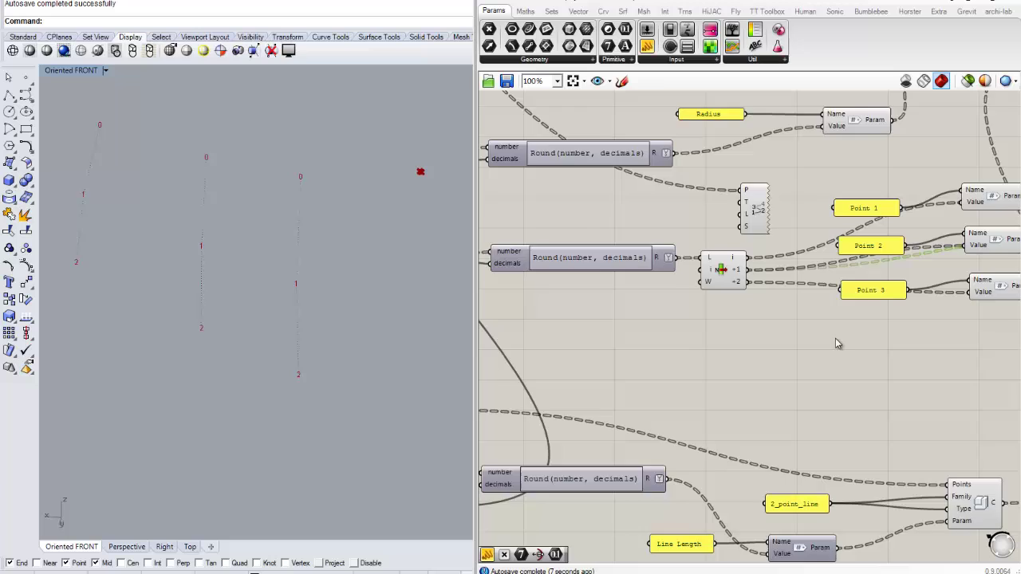
# Delete the Point List component and the coordinates panel beside the point parameters
pyautogui.moveTo(837, 344); pyautogui.dragTo(635, 350, button='right')
pyautogui.click(562, 226)
pyautogui.press('Delete')
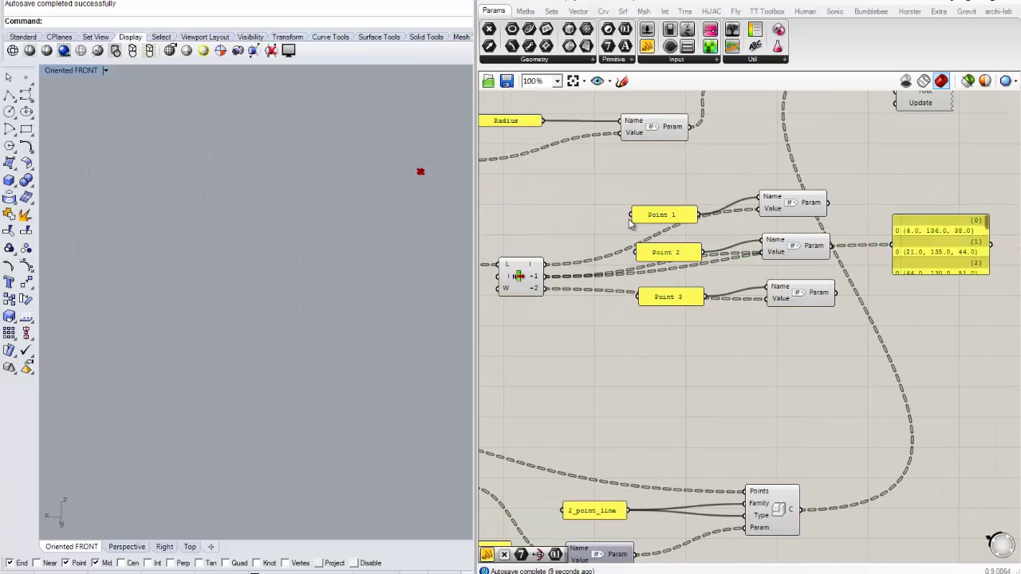
pyautogui.moveTo(735, 314); pyautogui.dragTo(697, 322, button='right')
pyautogui.click(918, 275)
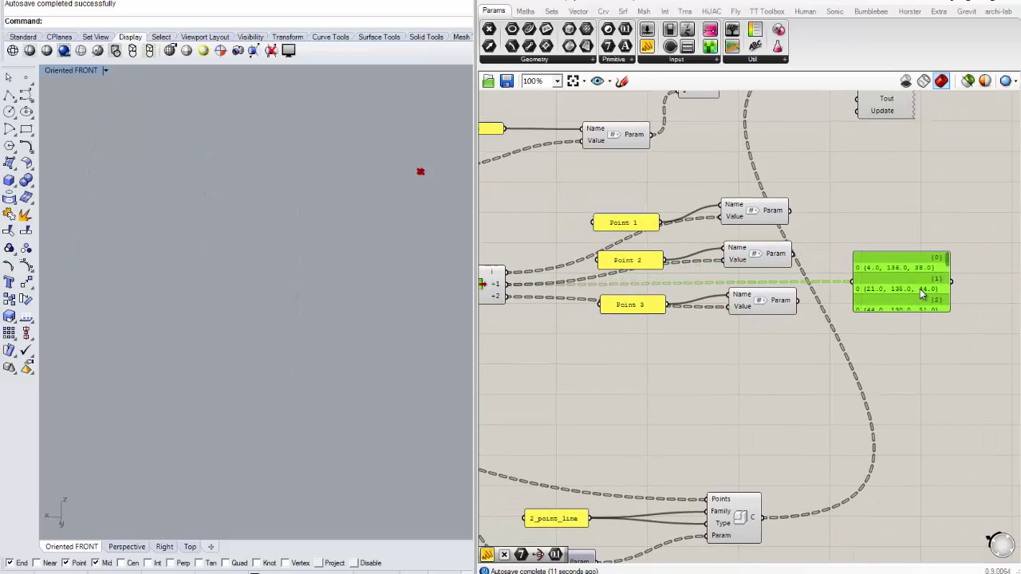
pyautogui.press('Delete')
# Add an empty panel beside the Point 1 and Point 2 parameter components
pyautogui.scroll(-3, 872, 234)
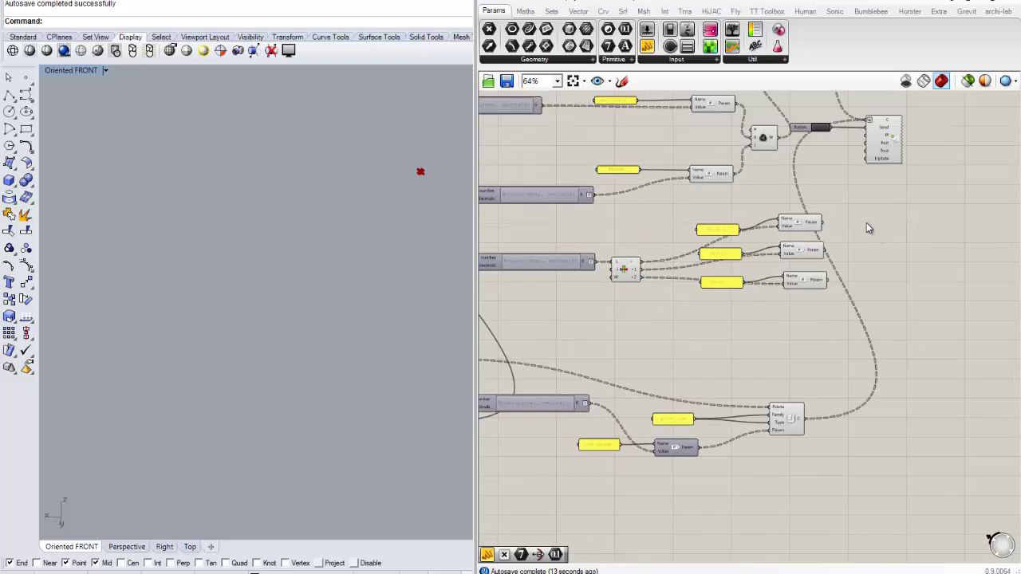
pyautogui.scroll(4, 858, 230)
pyautogui.scroll(-3, 847, 237)
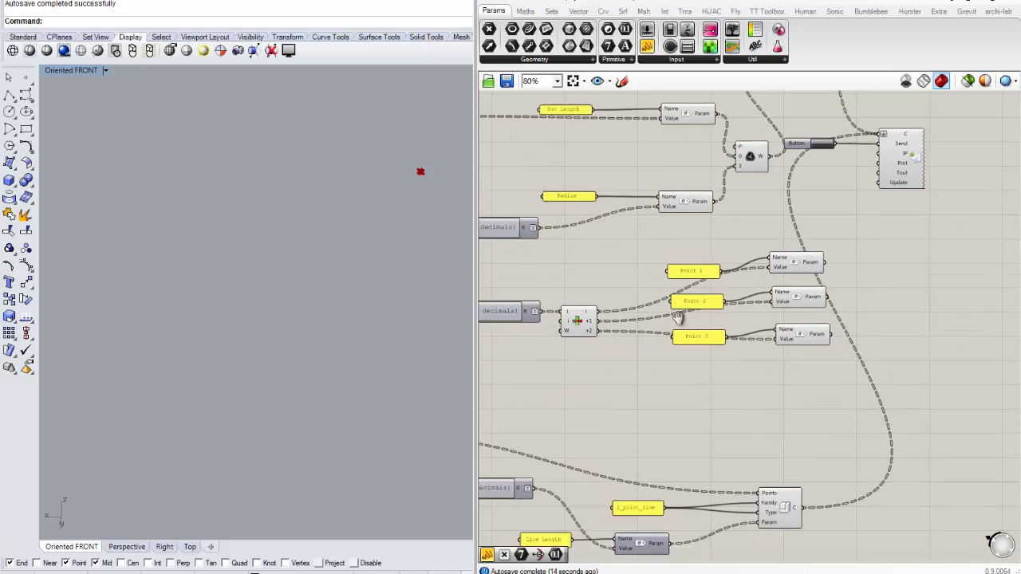
pyautogui.scroll(4, 874, 259)
pyautogui.moveTo(639, 304); pyautogui.dragTo(718, 268, button='right')
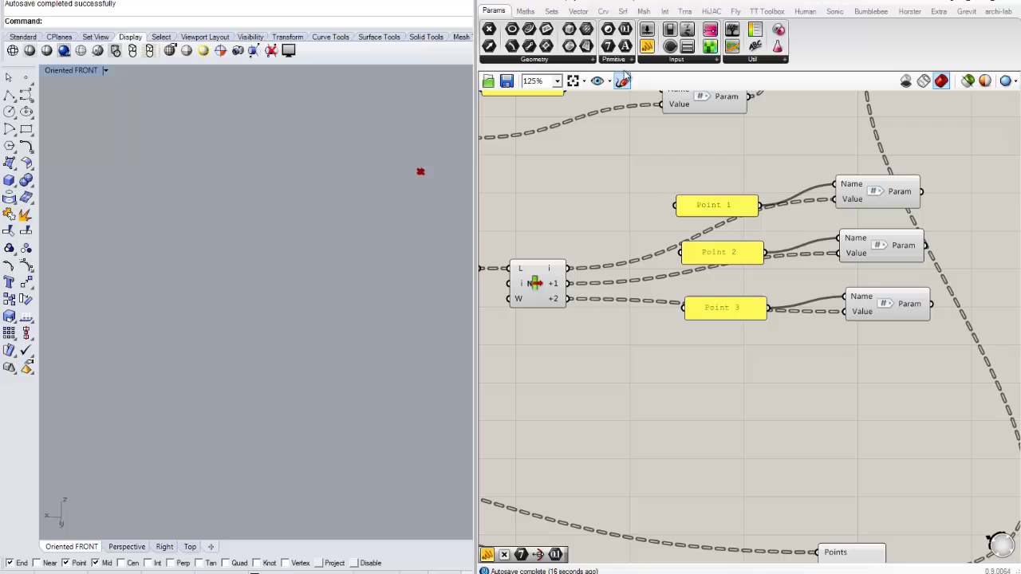
pyautogui.click(649, 59)
pyautogui.click(648, 48)
pyautogui.click(935, 223)
pyautogui.moveTo(862, 276); pyautogui.dragTo(702, 270, button='right')
pyautogui.moveTo(742, 233); pyautogui.dragTo(802, 236)
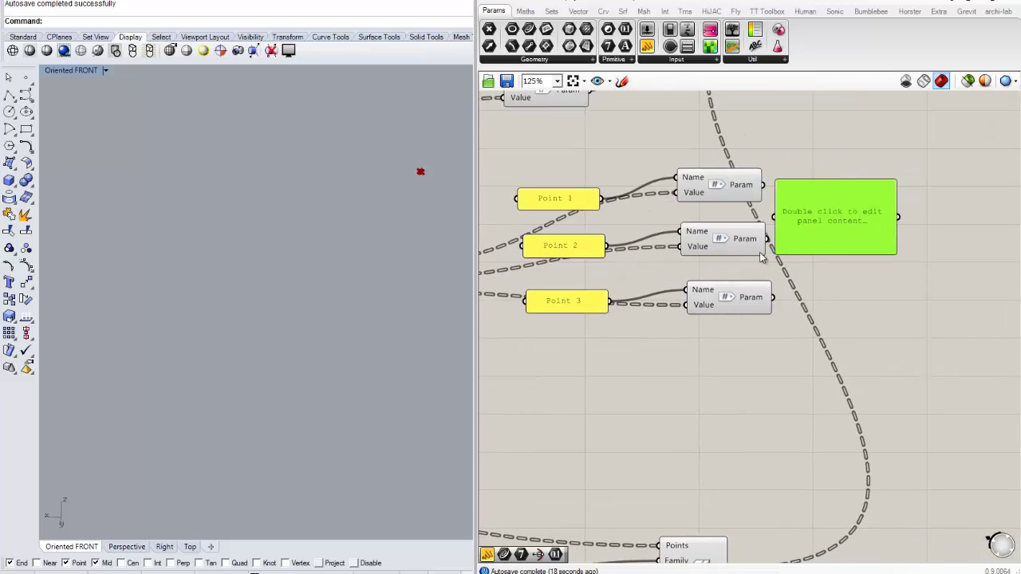
# Feed List Item's i output into the new panel to check the first point's coordinates, and delete the panel
pyautogui.moveTo(604, 323); pyautogui.dragTo(757, 312, button='right')
pyautogui.scroll(-2, 558, 279)
pyautogui.moveTo(561, 257); pyautogui.dragTo(866, 197)
pyautogui.scroll(5, 925, 194)
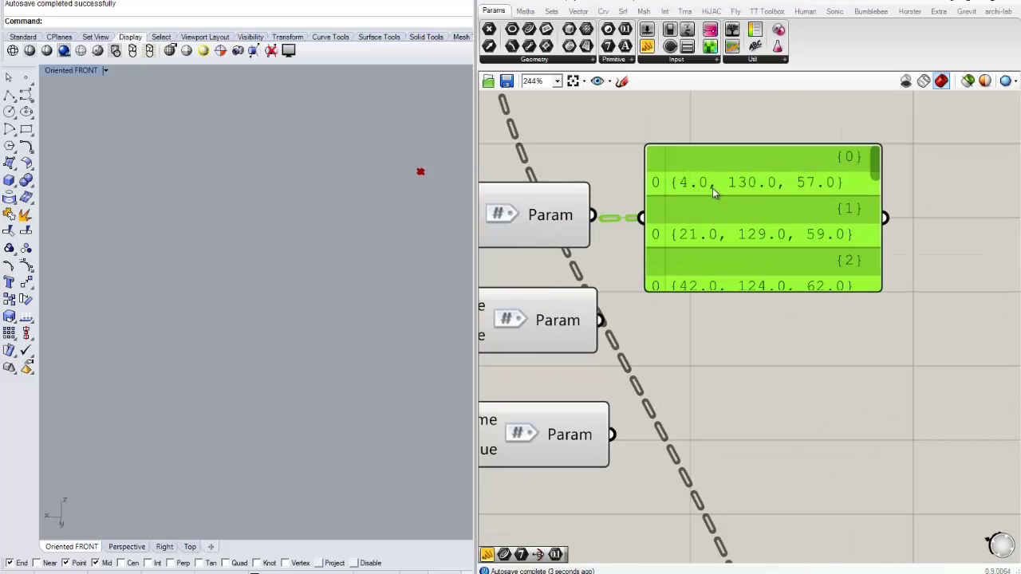
pyautogui.scroll(-1, 817, 193)
pyautogui.moveTo(752, 228); pyautogui.dragTo(786, 218, button='right')
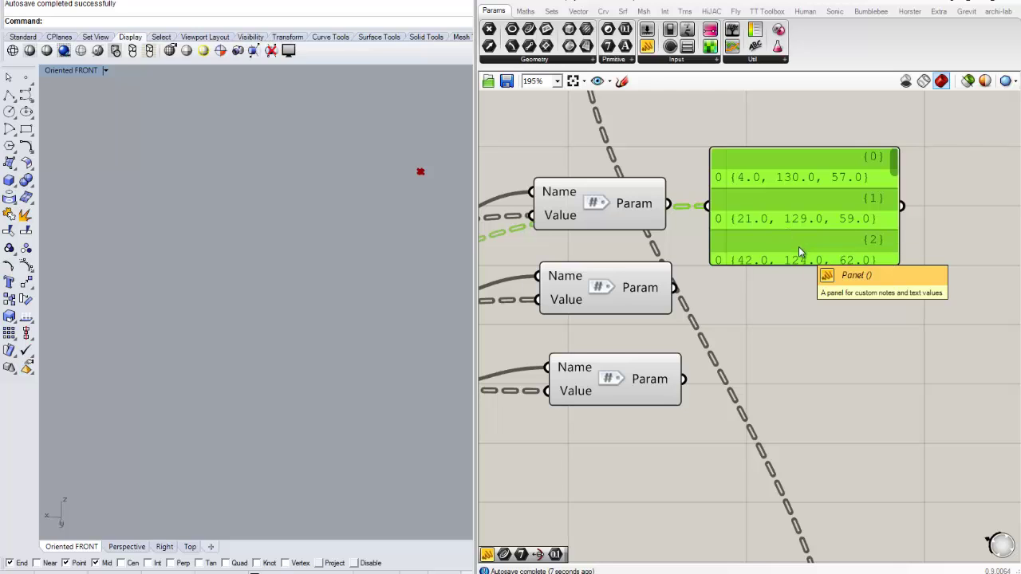
pyautogui.moveTo(786, 233); pyautogui.dragTo(803, 255)
pyautogui.press('Delete')
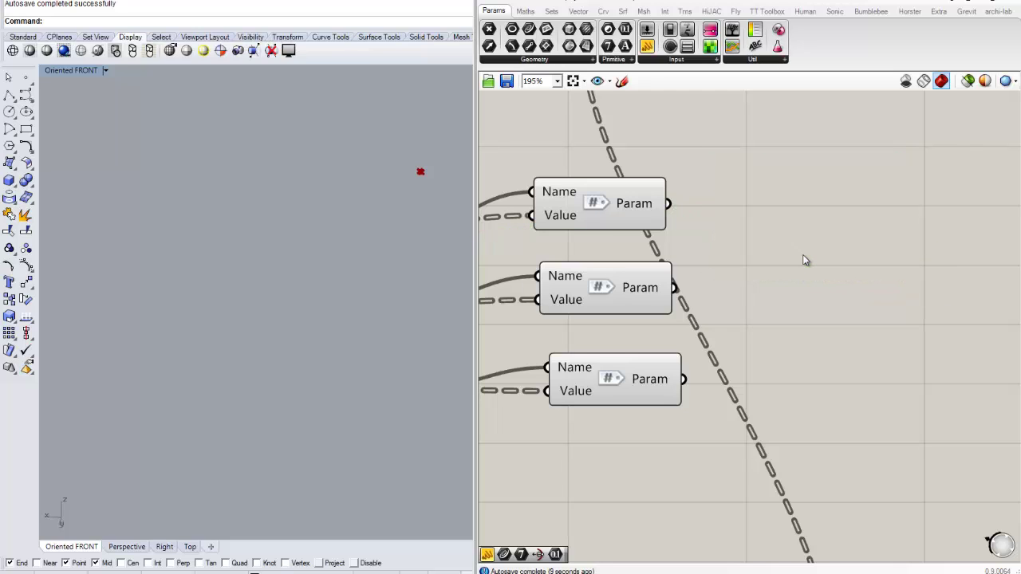
# Move the three point parameter components together closer to the Point 1, Point 2 and Point 3 name panels
pyautogui.scroll(-4, 805, 254)
pyautogui.moveTo(802, 205); pyautogui.dragTo(953, 247, button='right')
pyautogui.scroll(2, 776, 253)
pyautogui.scroll(-2, 775, 252)
pyautogui.scroll(1, 736, 383)
pyautogui.moveTo(884, 392); pyautogui.dragTo(671, 278)
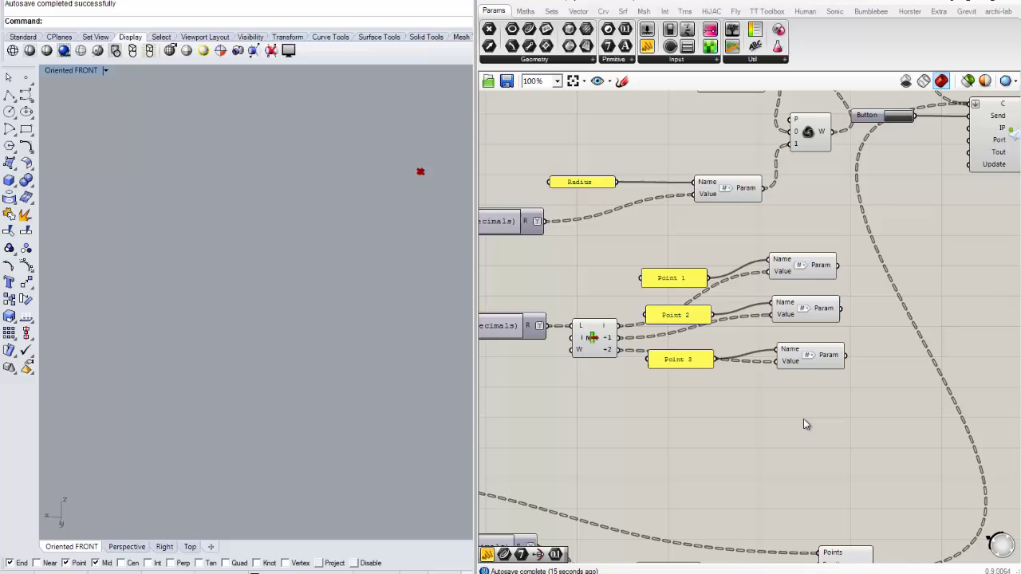
pyautogui.moveTo(803, 419); pyautogui.dragTo(762, 278)
pyautogui.click(741, 230)
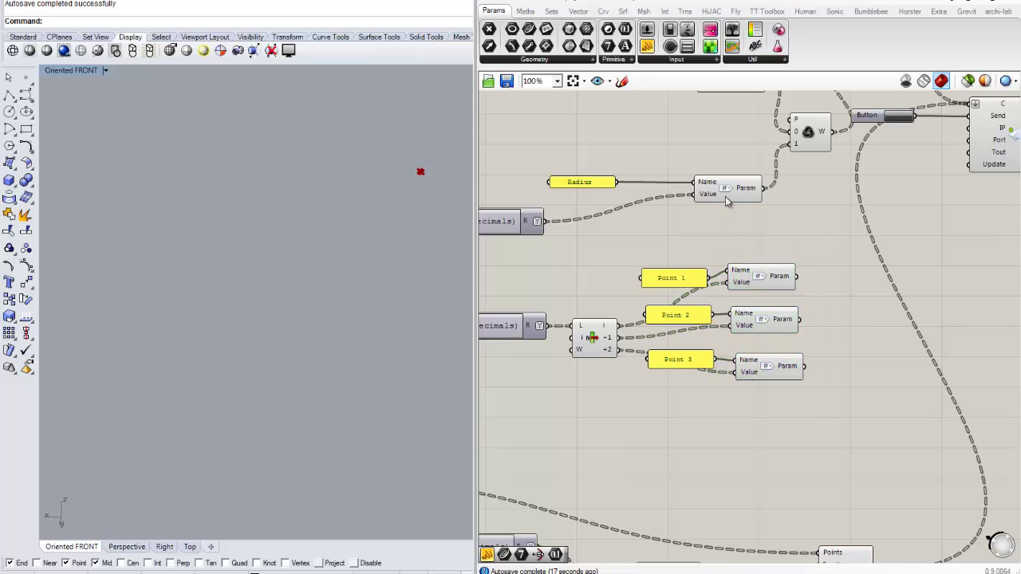
# Add inputs 2, 3 and 4 to the Weave component that collects the Arc Length and Radius parameters
pyautogui.moveTo(816, 193); pyautogui.dragTo(793, 222, button='right')
pyautogui.click(785, 162)
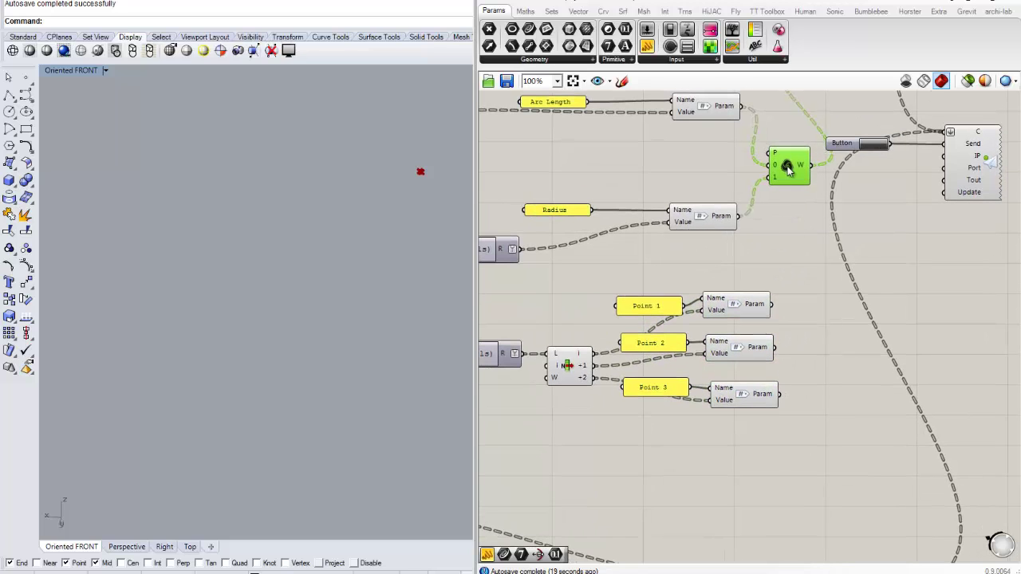
pyautogui.scroll(5, 786, 163)
pyautogui.scroll(4, 790, 164)
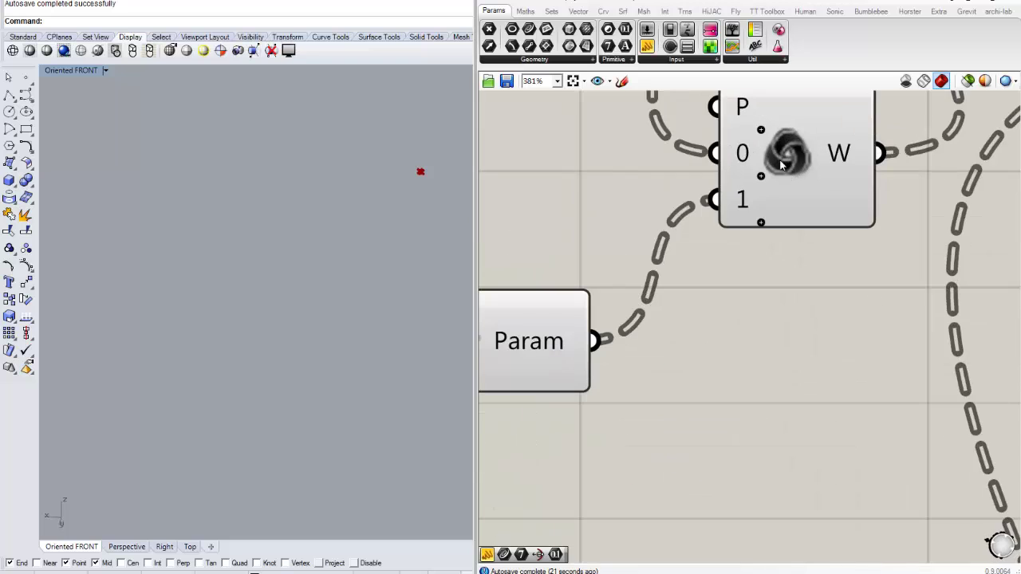
pyautogui.scroll(-4, 802, 180)
pyautogui.scroll(5, 754, 289)
pyautogui.click(750, 312)
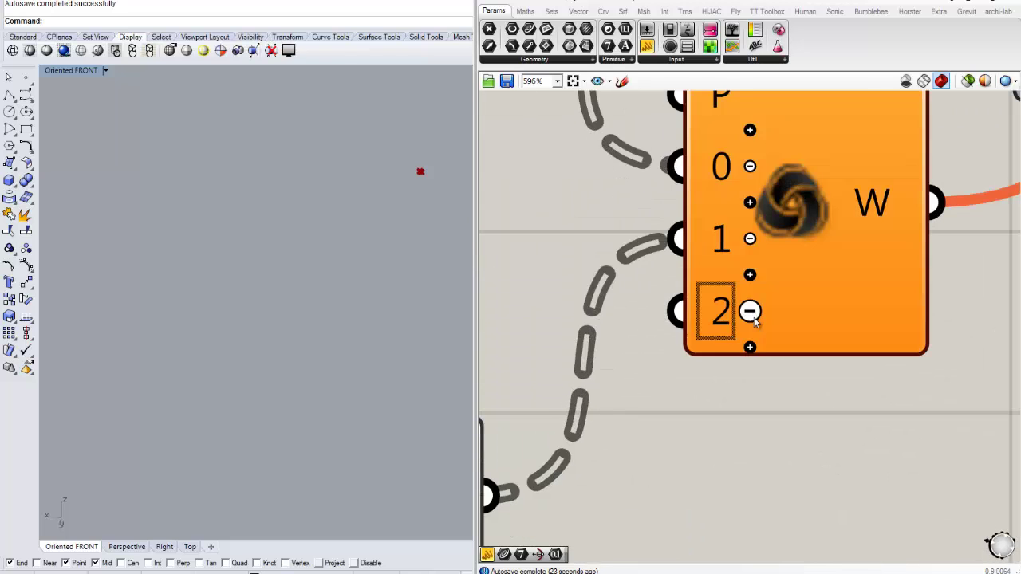
pyautogui.click(750, 346)
pyautogui.click(751, 382)
pyautogui.scroll(-7, 766, 403)
pyautogui.moveTo(776, 420); pyautogui.dragTo(762, 257, button='right')
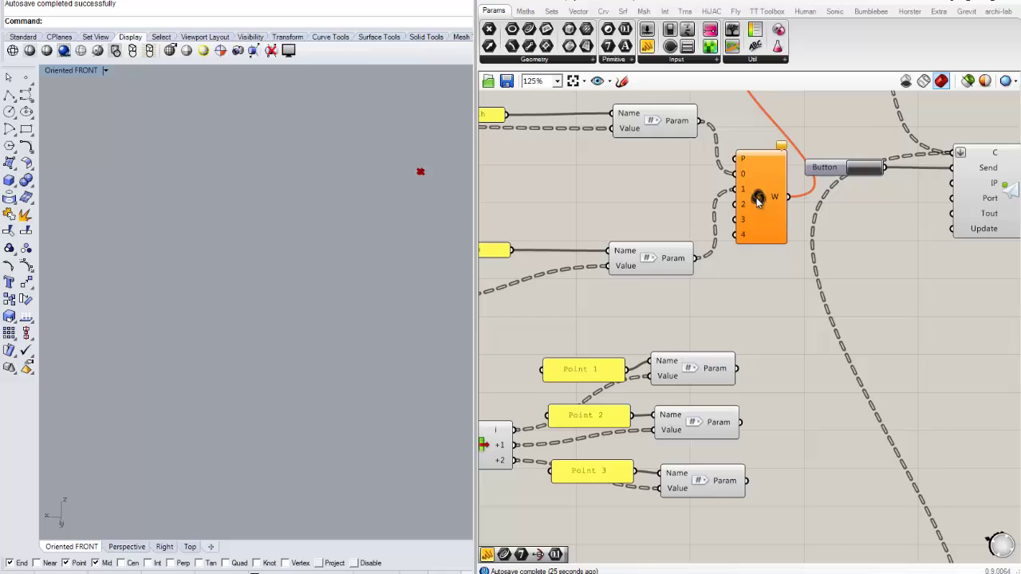
pyautogui.click(756, 200)
pyautogui.scroll(2, 766, 248)
pyautogui.click(767, 300)
# Connect the Point 1, Point 2 and Point 3 parameter outputs to Weave inputs 2, 3 and 4 respectively
pyautogui.scroll(-2, 761, 323)
pyautogui.moveTo(745, 391); pyautogui.dragTo(694, 341, button='right')
pyautogui.moveTo(682, 326); pyautogui.dragTo(681, 182)
pyautogui.moveTo(684, 380); pyautogui.dragTo(680, 213)
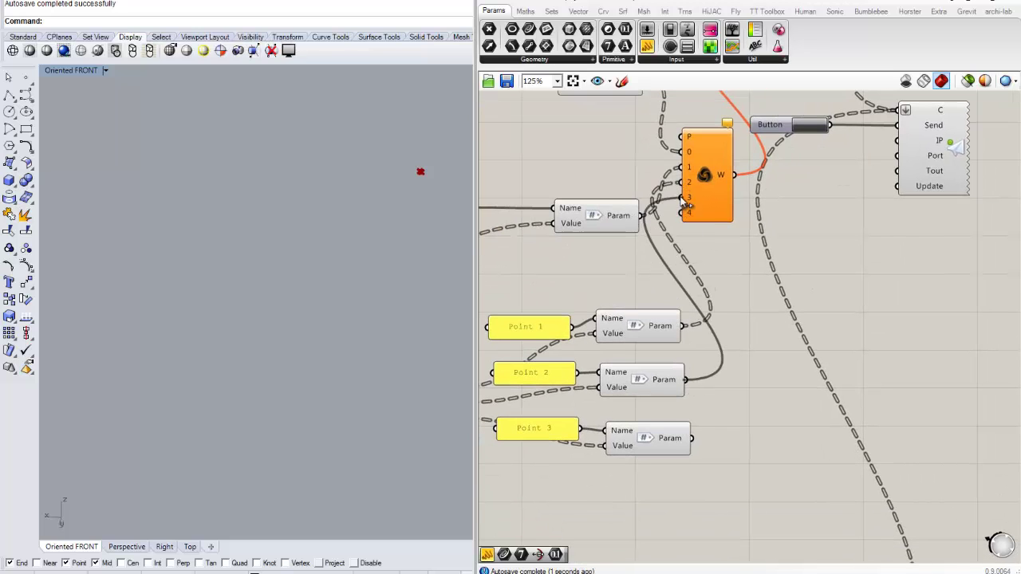
pyautogui.moveTo(691, 438); pyautogui.dragTo(683, 213)
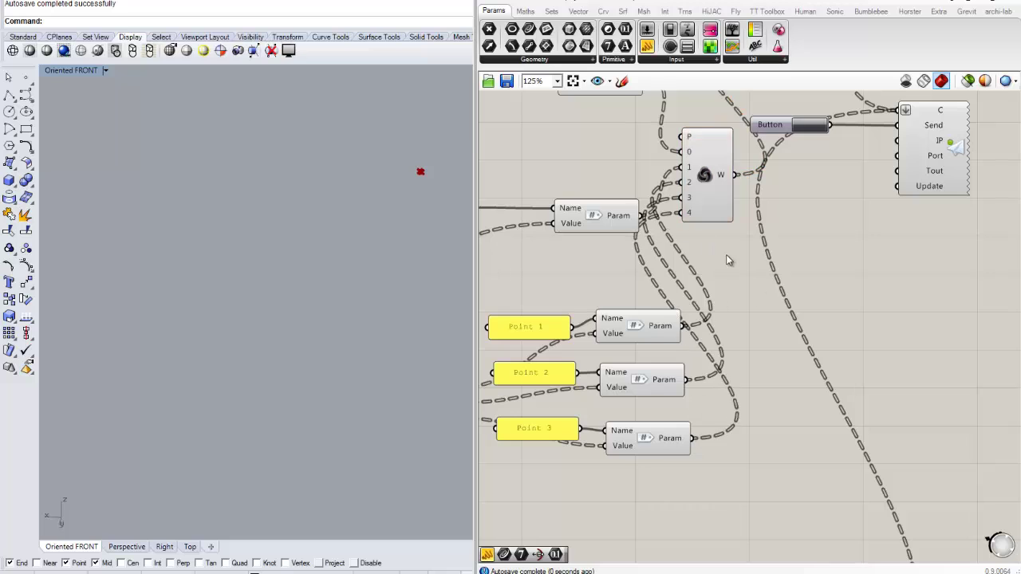
# Set the Weave component's pattern integers to 0, 1, 2, 3 and 4
pyautogui.scroll(2, 729, 239)
pyautogui.rightClick(758, 197)
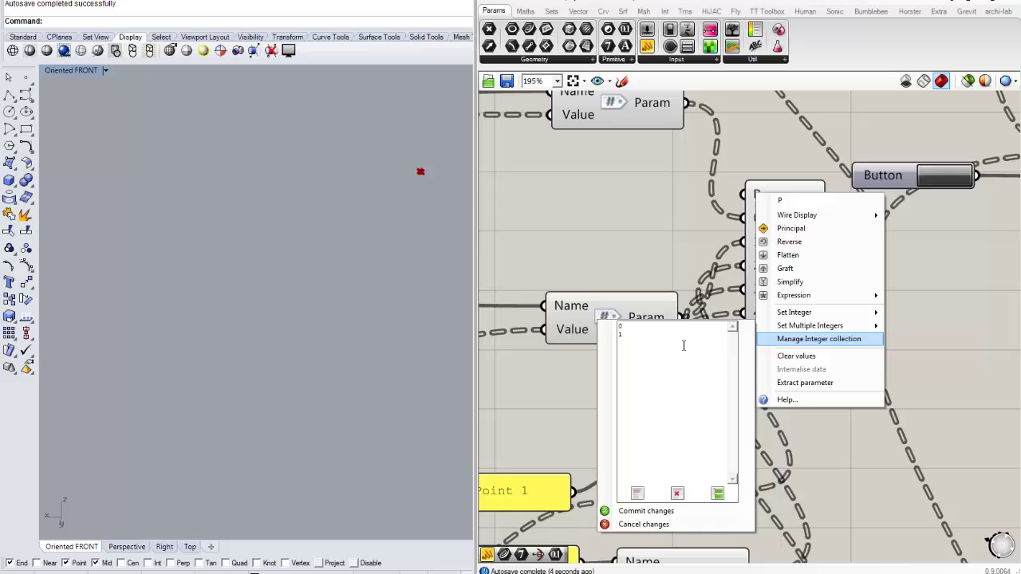
pyautogui.click(806, 339)
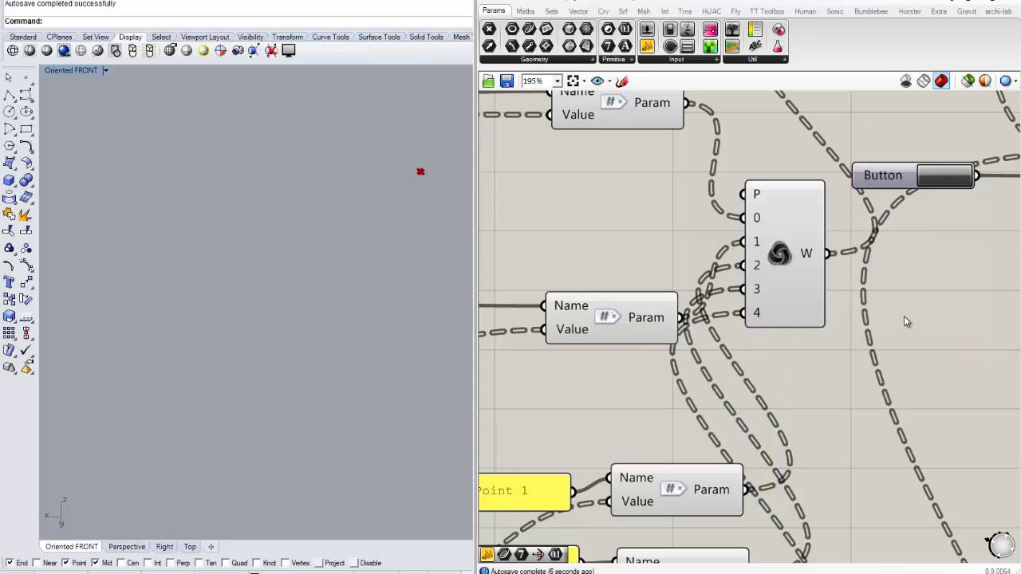
pyautogui.rightClick(758, 197)
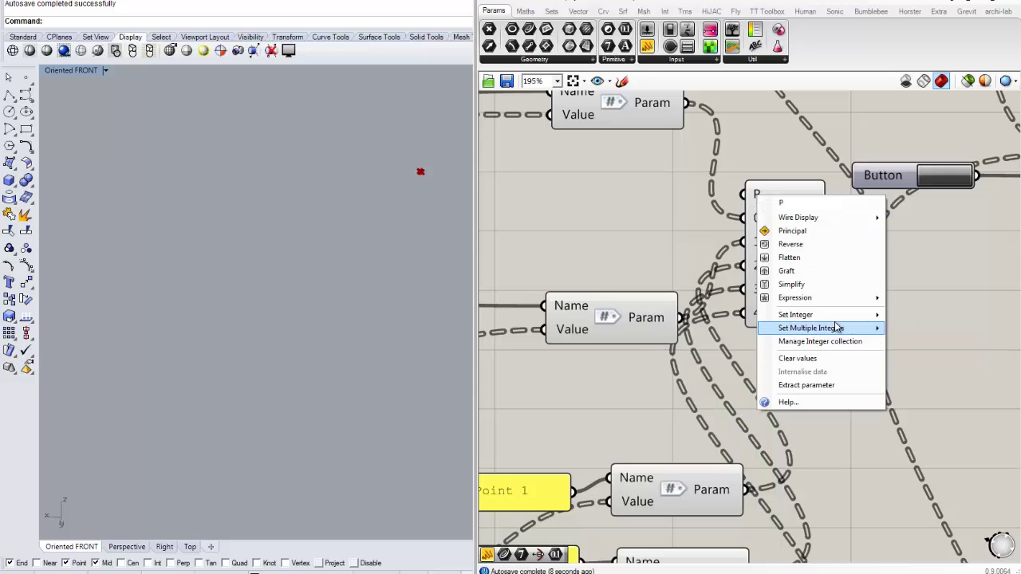
pyautogui.moveTo(778, 328)
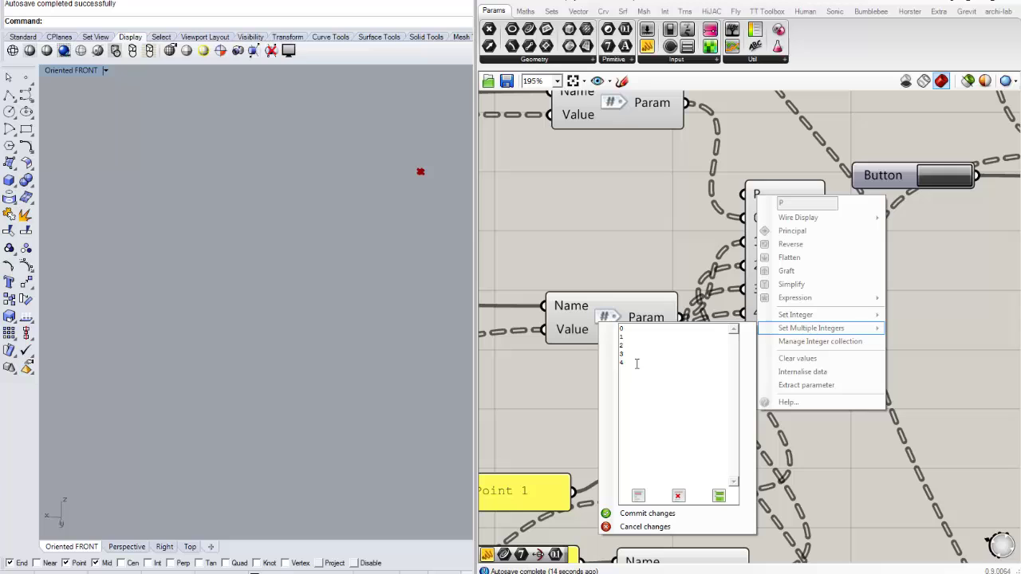
pyautogui.click(651, 515)
# Inspect the data structure of the Weave component's W output
pyautogui.scroll(-4, 621, 349)
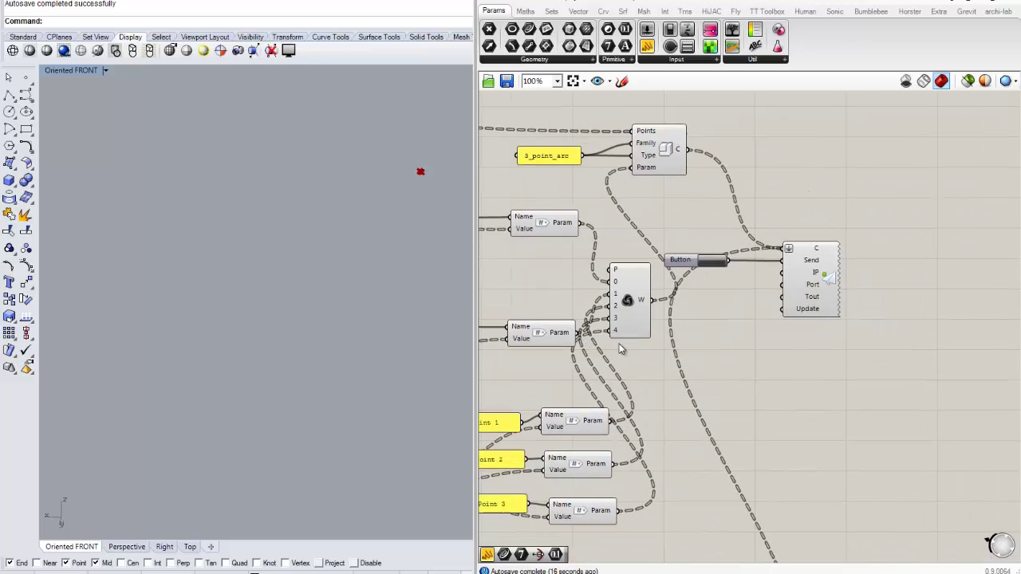
pyautogui.moveTo(620, 346); pyautogui.dragTo(603, 347, button='right')
pyautogui.click(647, 47)
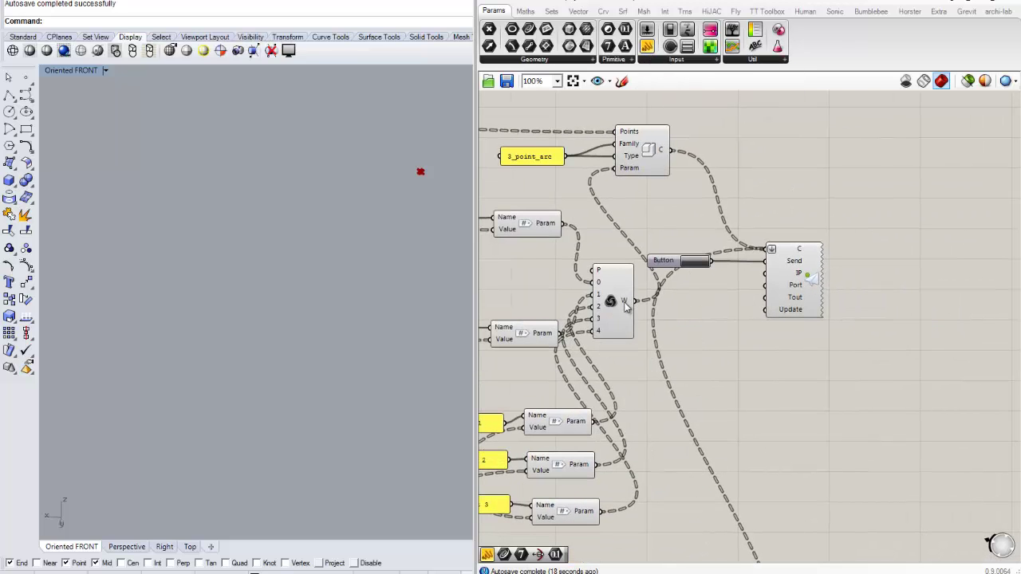
pyautogui.moveTo(626, 308)
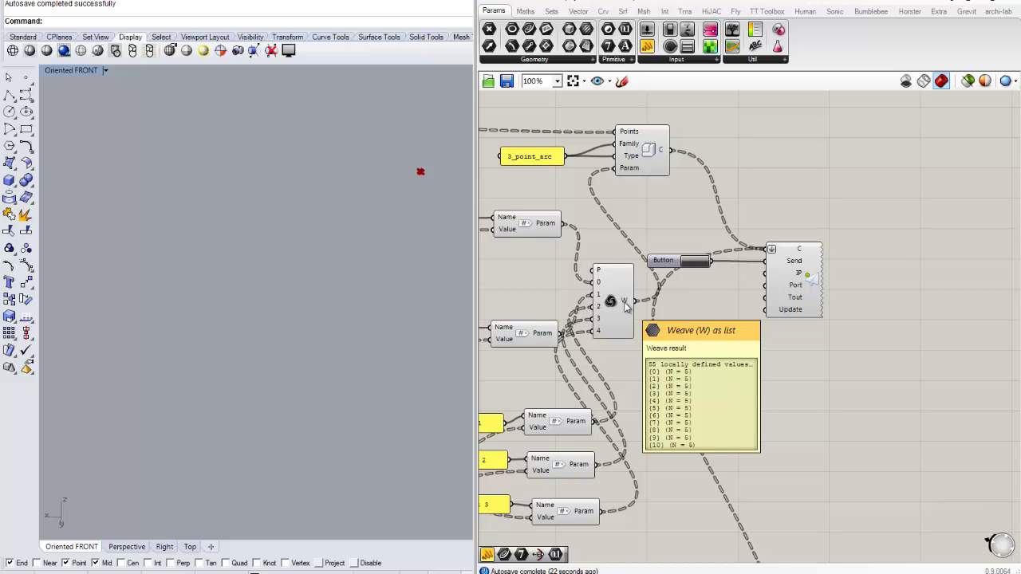
# Move the List Item component slightly away from the Point 1, Point 2 and Point 3 name panels
pyautogui.scroll(-3, 778, 325)
pyautogui.moveTo(728, 348); pyautogui.dragTo(761, 287, button='right')
pyautogui.scroll(3, 782, 299)
pyautogui.scroll(-1, 750, 293)
pyautogui.scroll(3, 677, 401)
pyautogui.moveTo(677, 400); pyautogui.dragTo(856, 314, button='right')
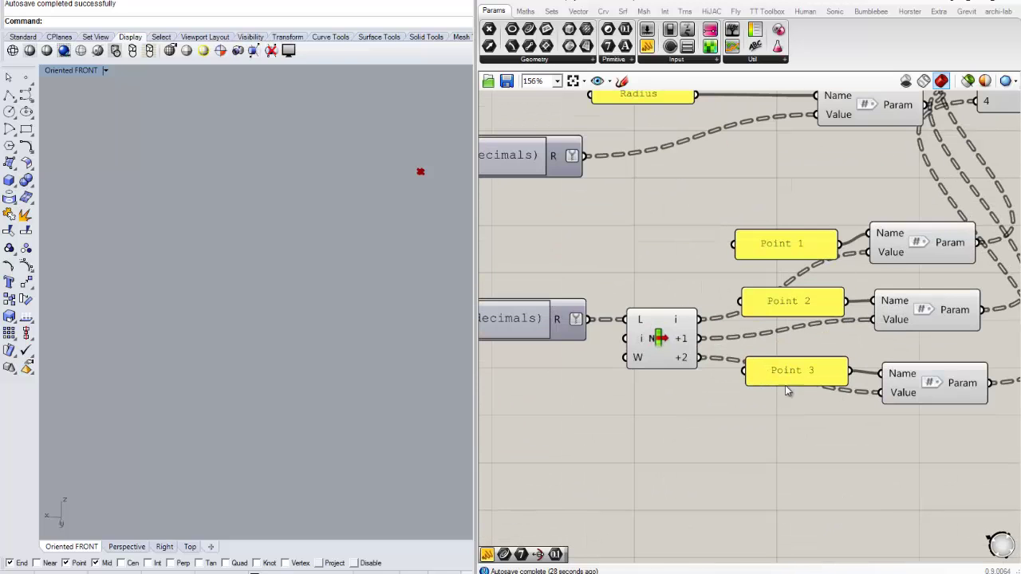
pyautogui.scroll(-1, 775, 241)
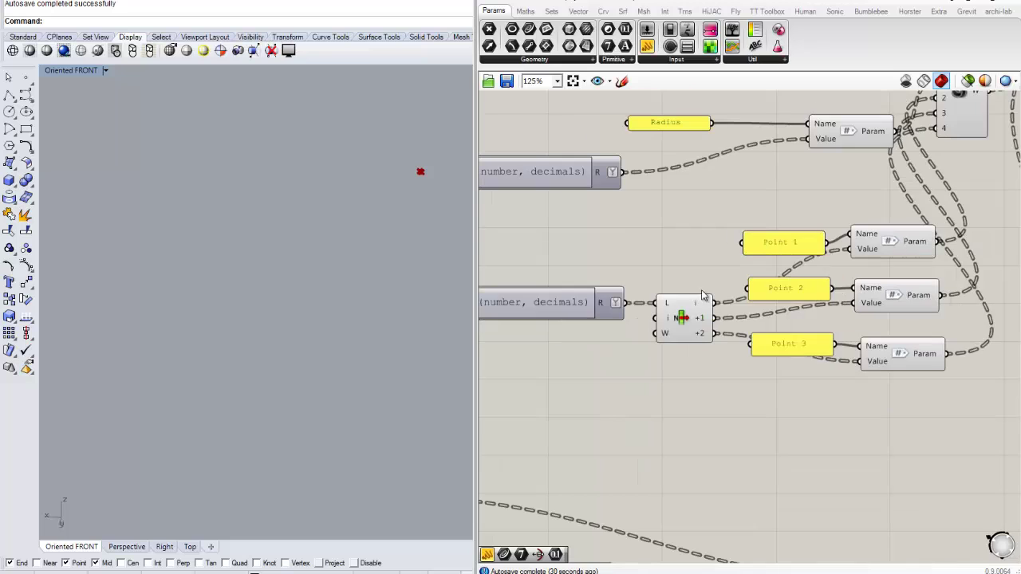
pyautogui.click(684, 319)
pyautogui.click(787, 401)
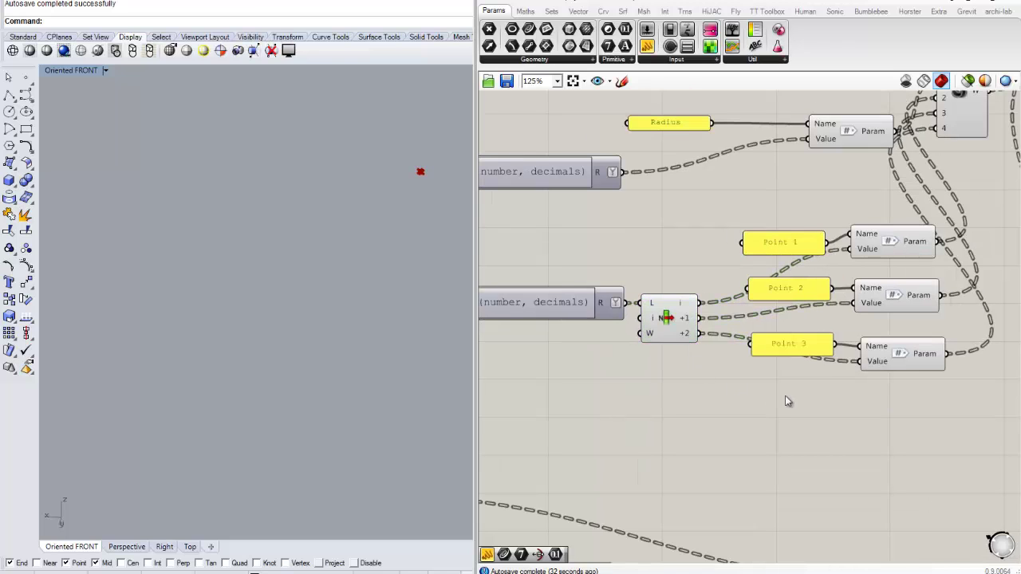
pyautogui.moveTo(787, 401); pyautogui.dragTo(726, 307, button='right')
pyautogui.scroll(-2, 669, 400)
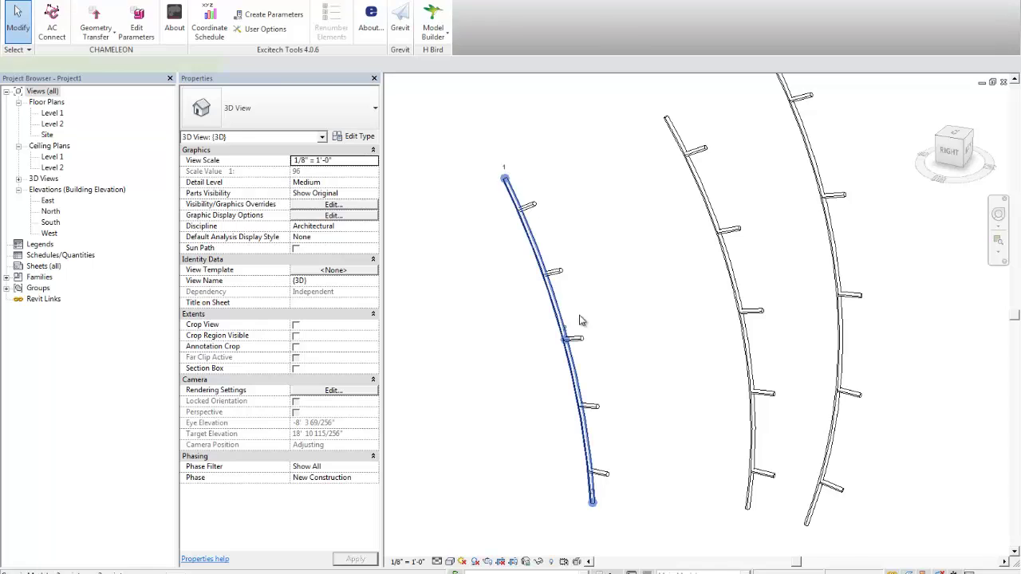
# Switch to Revit, open the 3_point_arc family of the leftmost arc for editing, and show its family types
pyautogui.click(580, 318)
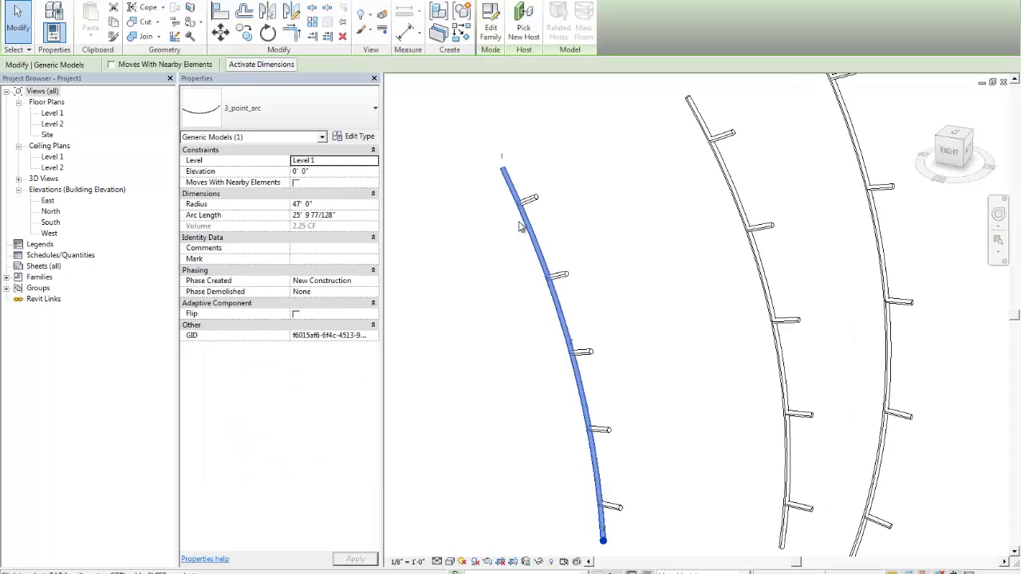
pyautogui.click(488, 28)
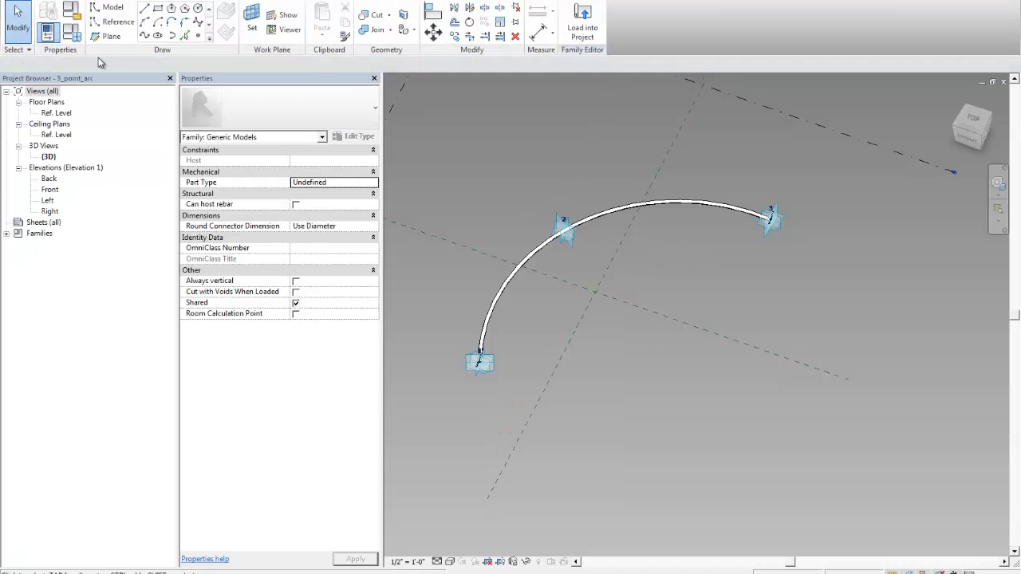
pyautogui.click(79, 40)
pyautogui.click(418, 272)
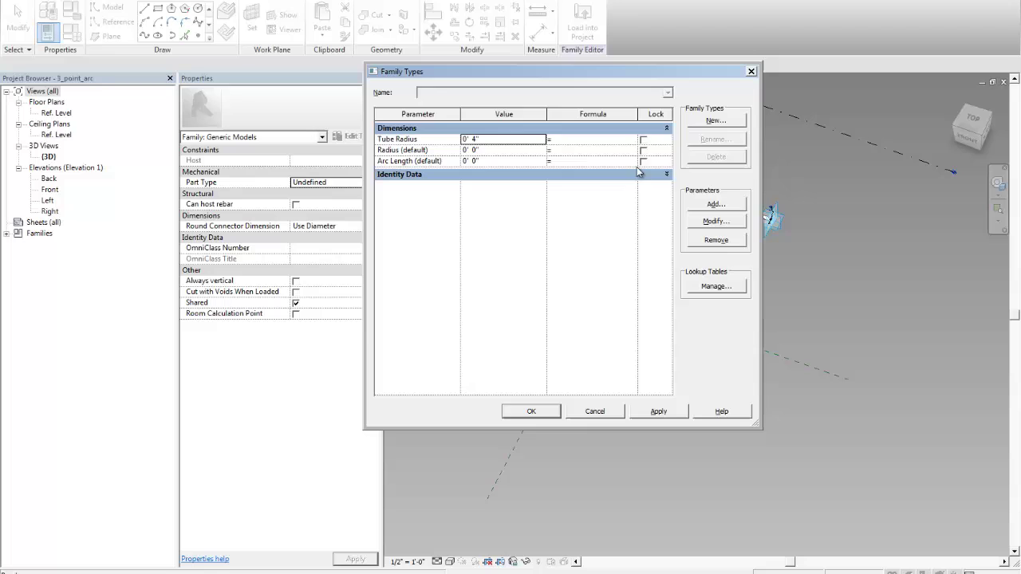
# Start adding a shared parameter to the family and create Point 1 as a Text parameter in the Framing group of the shared parameter file
pyautogui.click(715, 204)
pyautogui.click(500, 165)
pyautogui.click(529, 205)
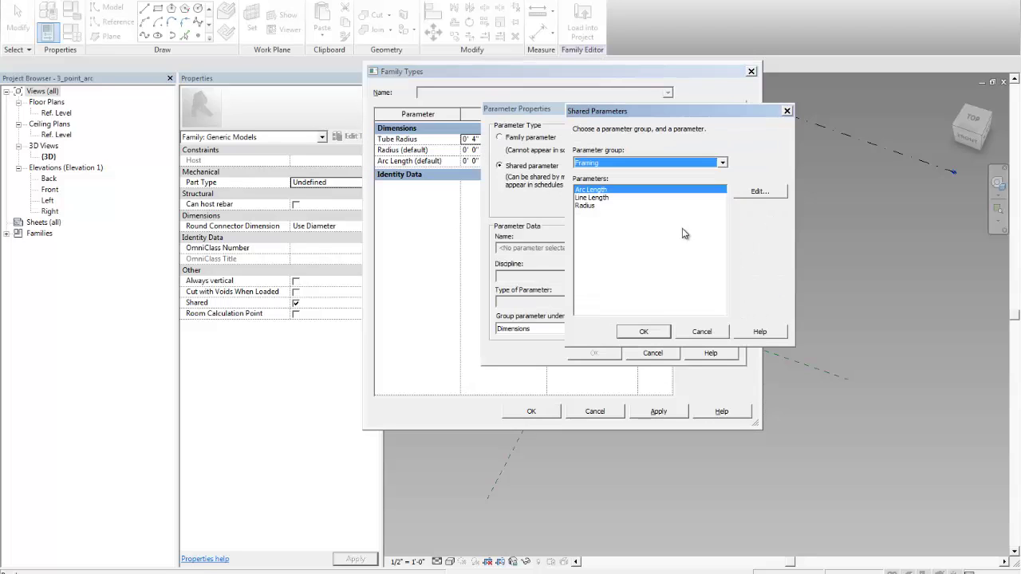
pyautogui.click(760, 191)
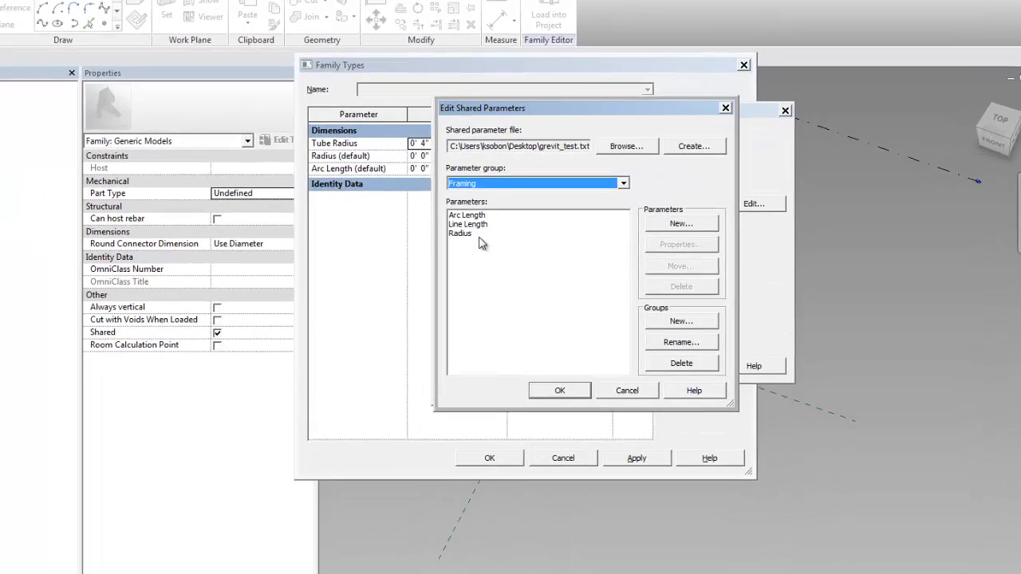
pyautogui.click(697, 209)
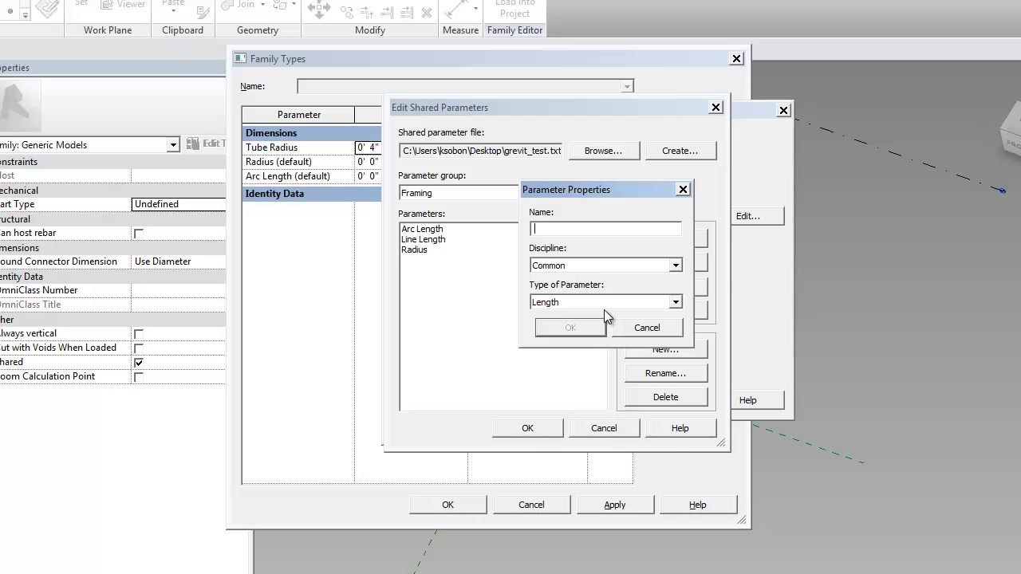
pyautogui.write('Point 1')
pyautogui.click(574, 303)
pyautogui.click(564, 316)
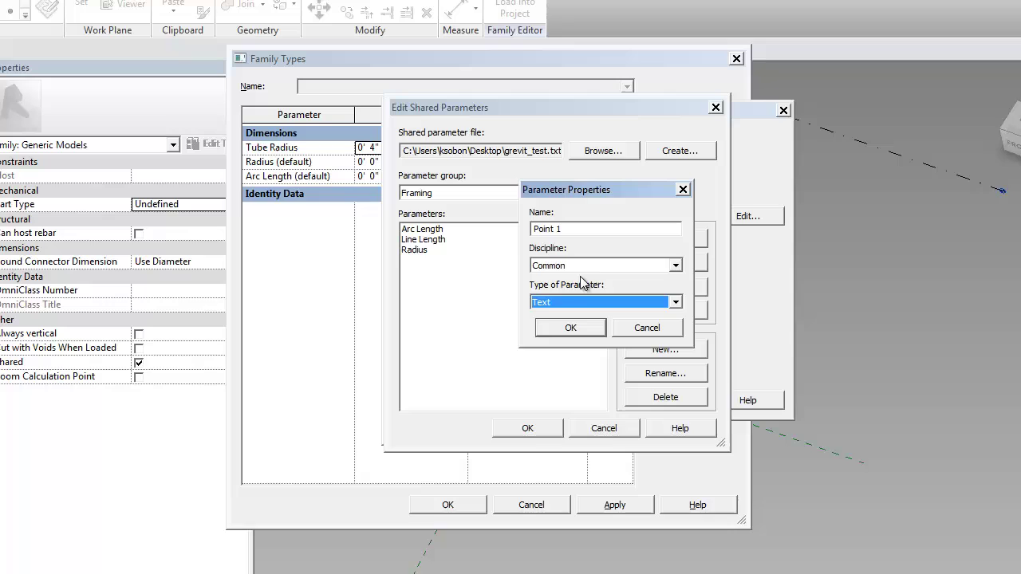
pyautogui.click(573, 329)
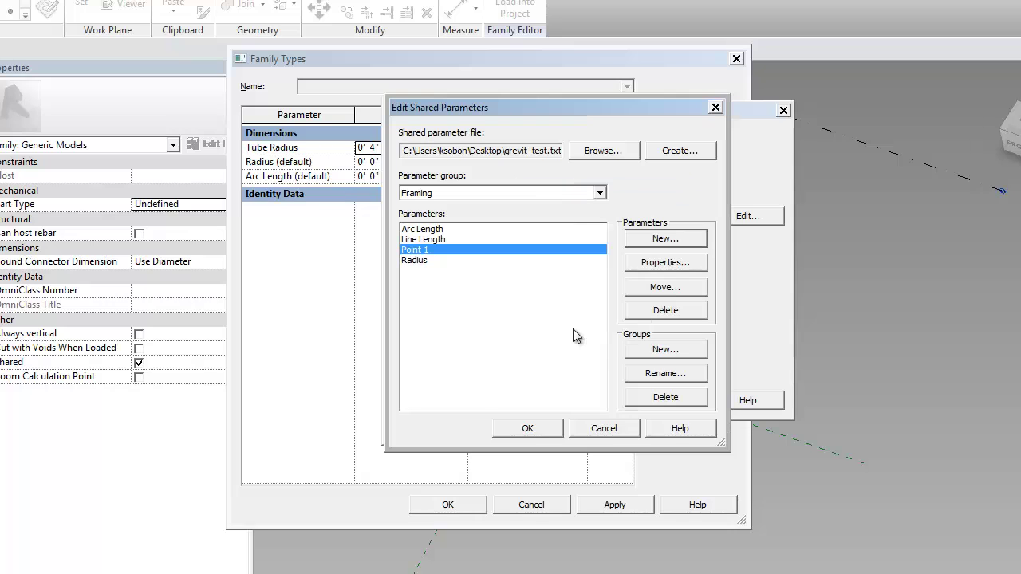
# Create a shared parameter named Point 2 of type Text in the Framing group
pyautogui.click(660, 239)
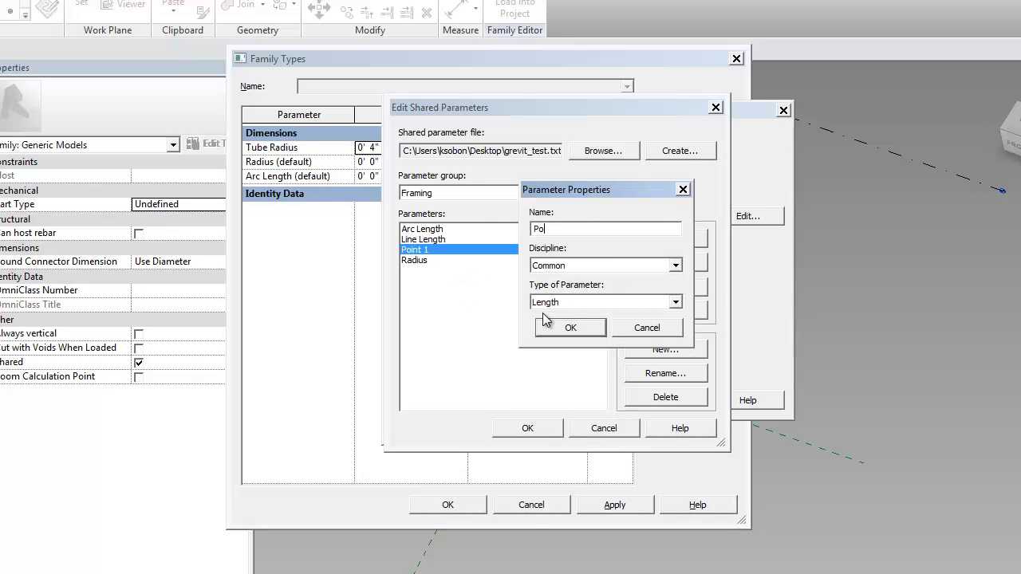
pyautogui.write('Point 2')
pyautogui.click(607, 302)
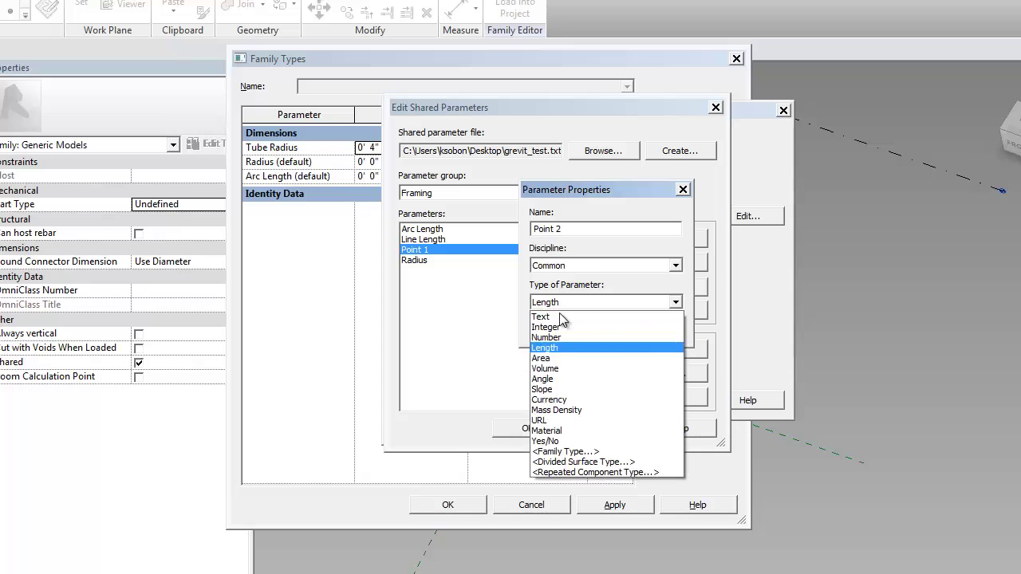
pyautogui.click(562, 313)
pyautogui.click(561, 333)
# Create a Text shared parameter named Point 3 in the Framing group and accept the shared parameter edits
pyautogui.click(661, 237)
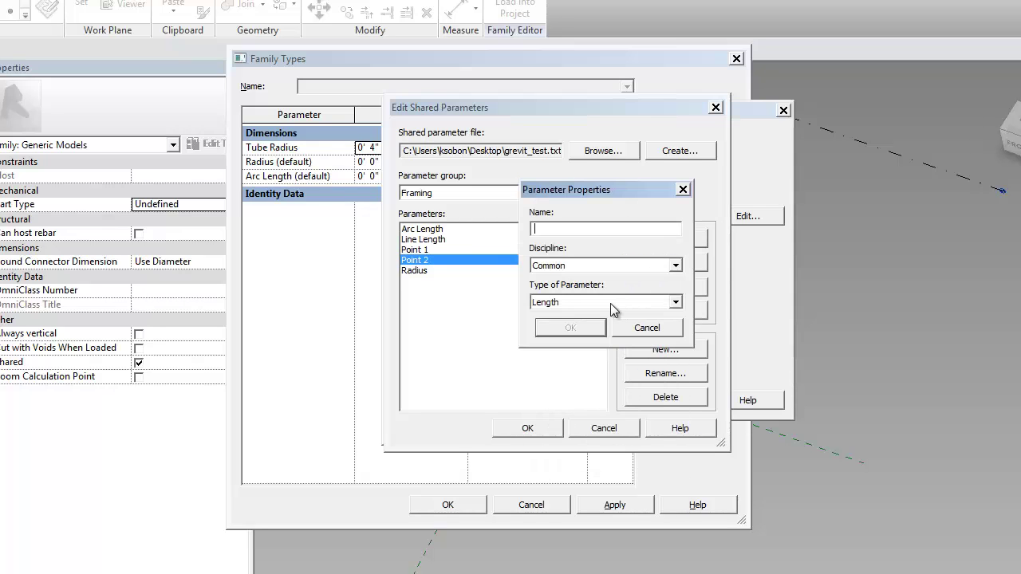
pyautogui.write('Point 3')
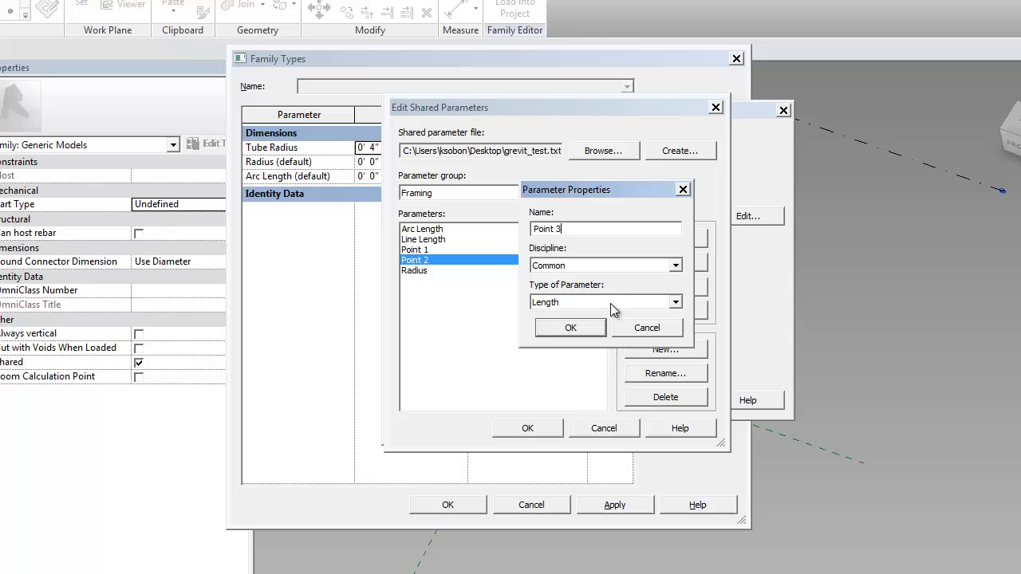
pyautogui.click(594, 302)
pyautogui.click(568, 314)
pyautogui.click(571, 328)
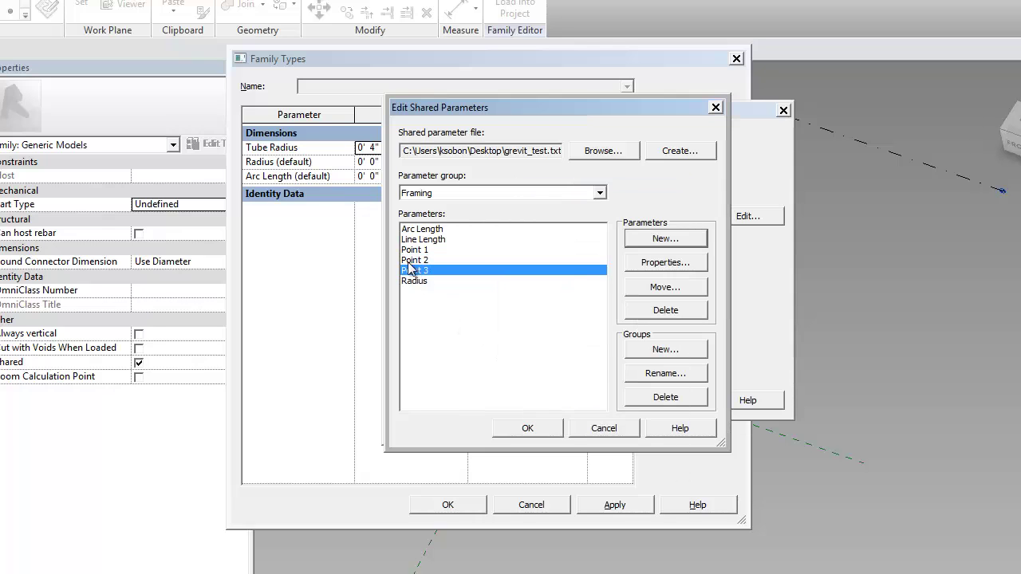
pyautogui.click(421, 241)
pyautogui.click(449, 254)
pyautogui.click(542, 430)
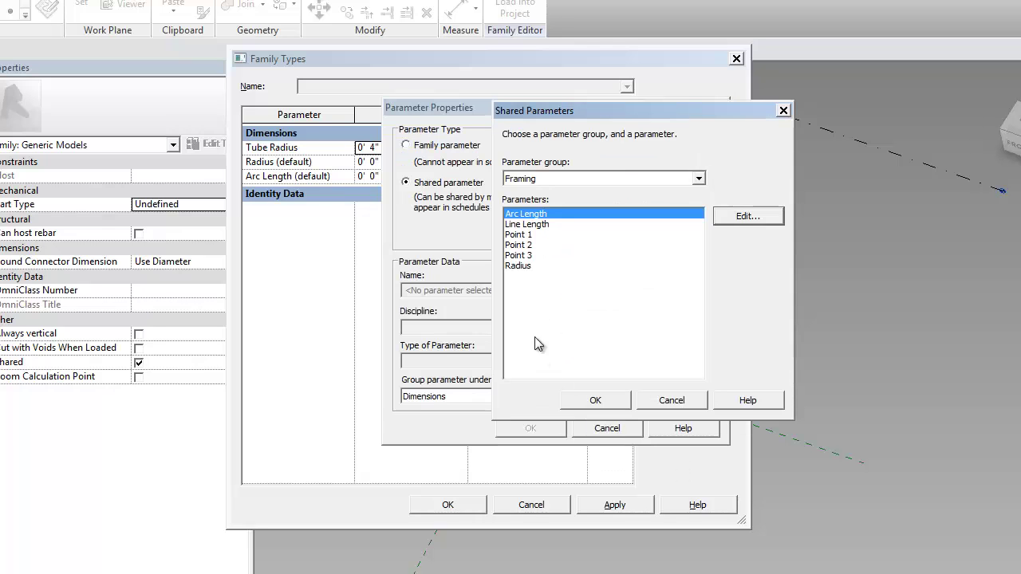
# Add the shared parameter Point 1 to the family as an instance parameter grouped under Text
pyautogui.click(537, 235)
pyautogui.click(612, 399)
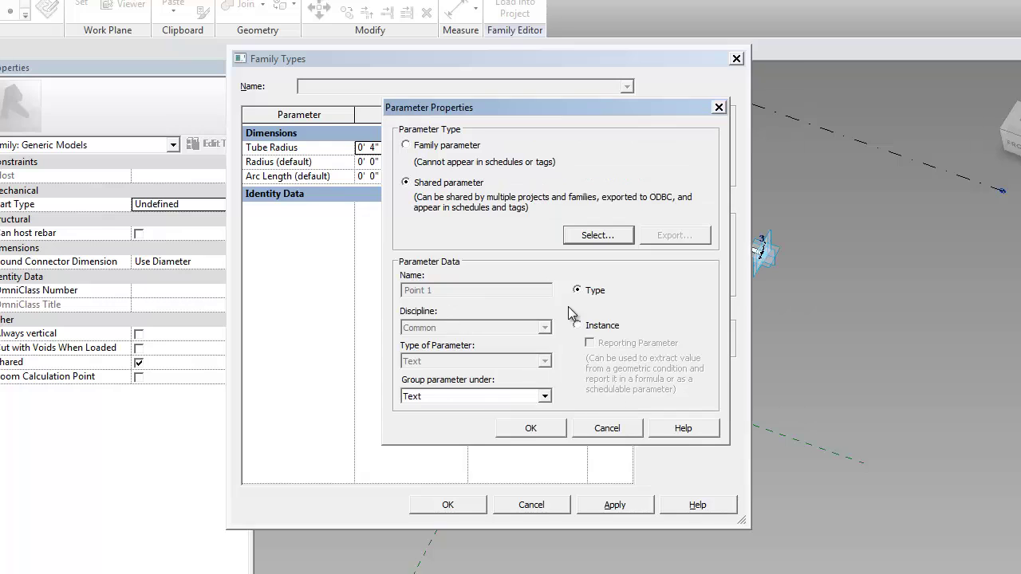
pyautogui.click(612, 324)
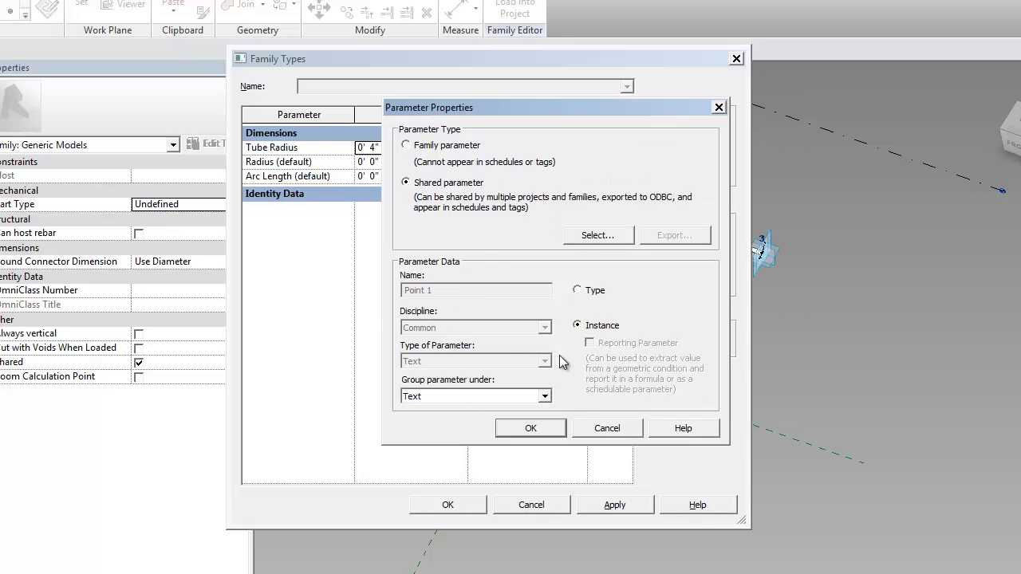
pyautogui.click(536, 429)
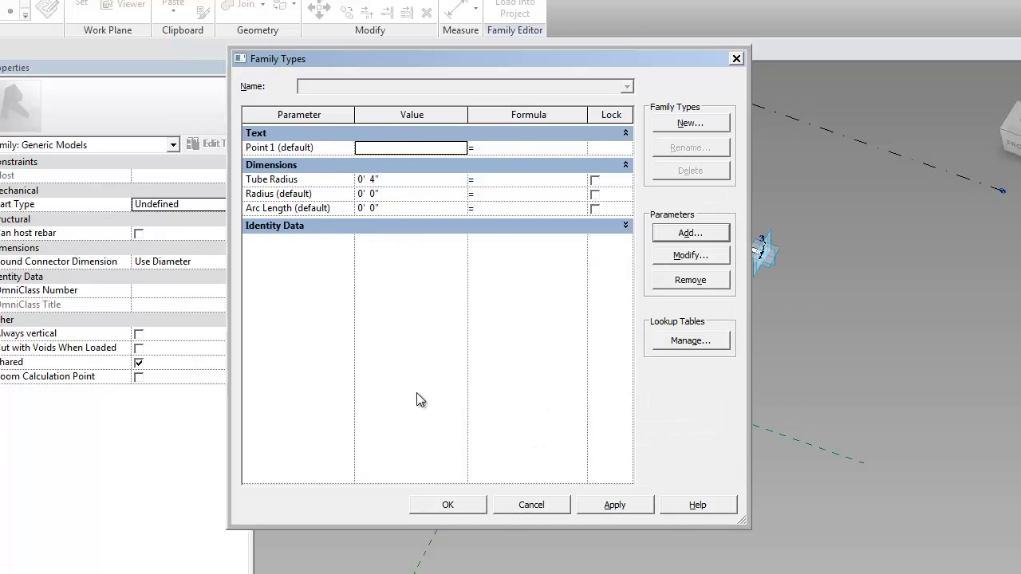
# Add the shared parameter Point 2 to the family as an instance parameter grouped under Text
pyautogui.click(677, 238)
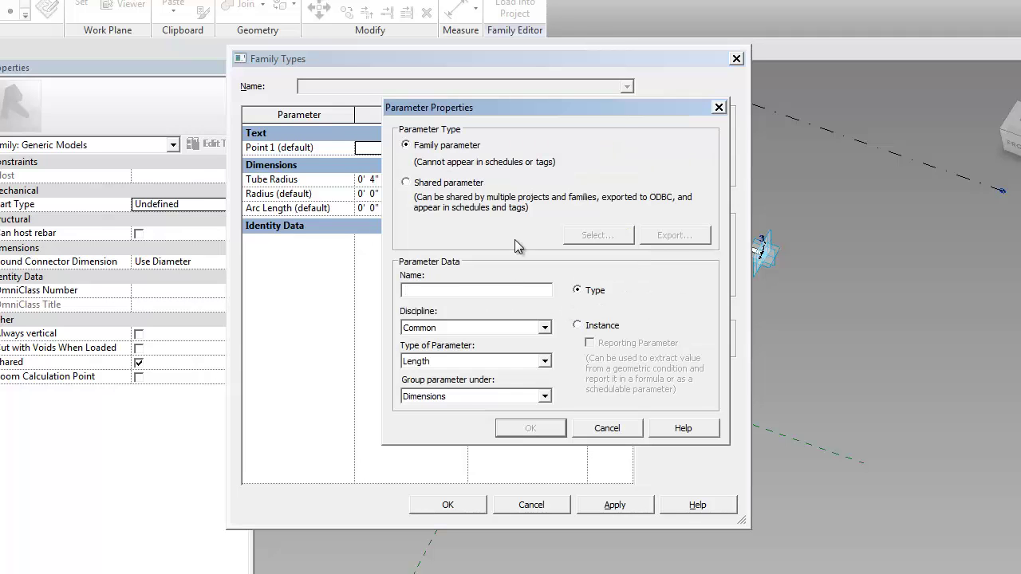
pyautogui.click(475, 185)
pyautogui.click(592, 236)
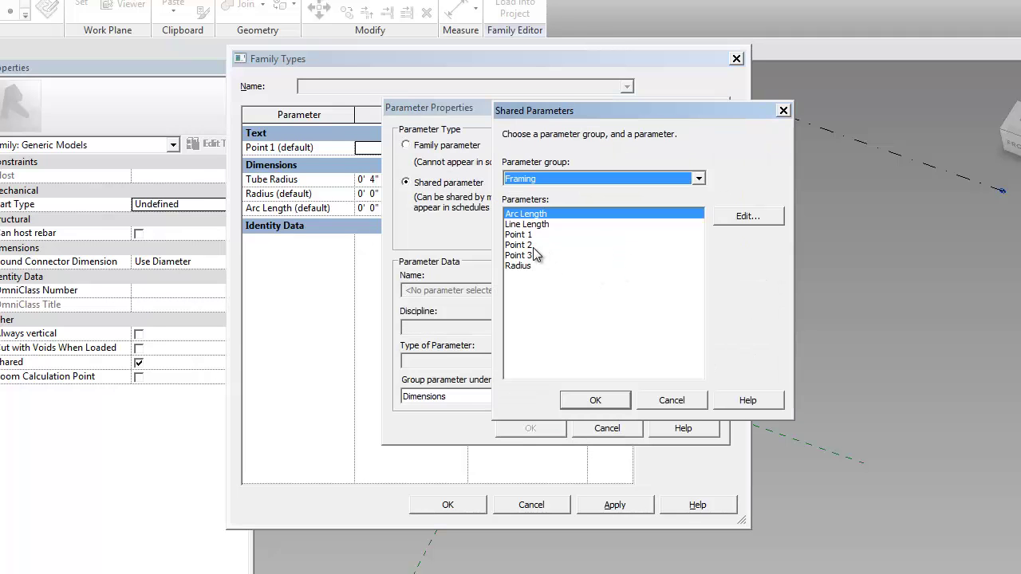
pyautogui.click(538, 256)
pyautogui.click(623, 396)
pyautogui.click(578, 325)
pyautogui.click(544, 396)
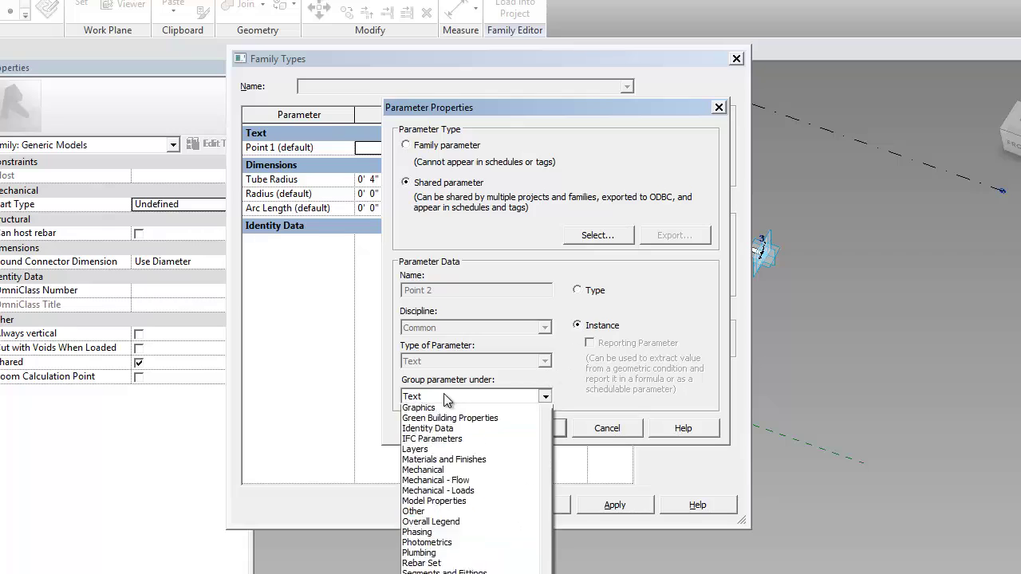
pyautogui.click(527, 406)
pyautogui.click(551, 428)
# Add the shared parameter Point 3 as an instance parameter grouped under Text, and apply the family type changes
pyautogui.click(691, 232)
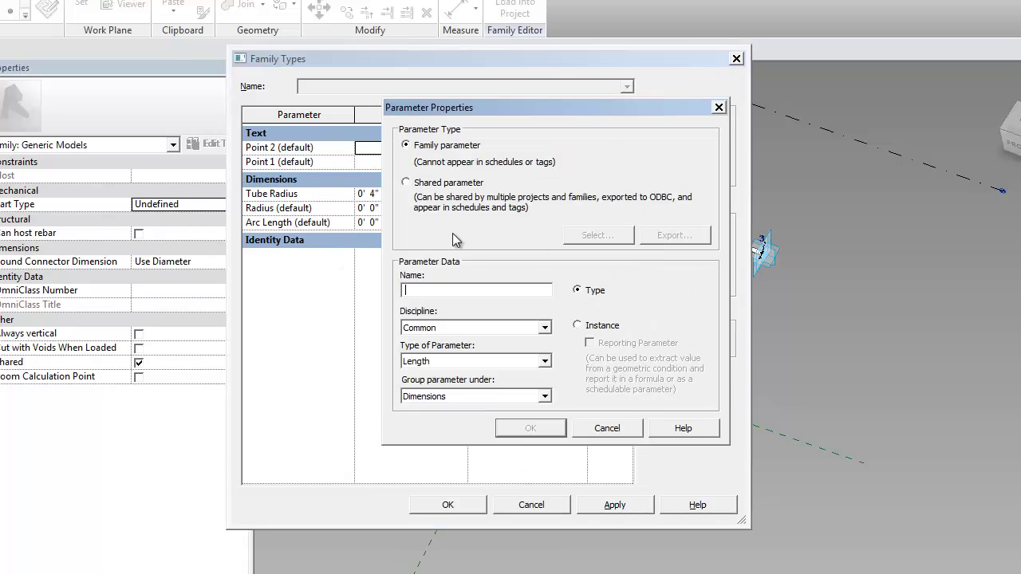
pyautogui.click(404, 182)
pyautogui.click(600, 228)
pyautogui.click(601, 225)
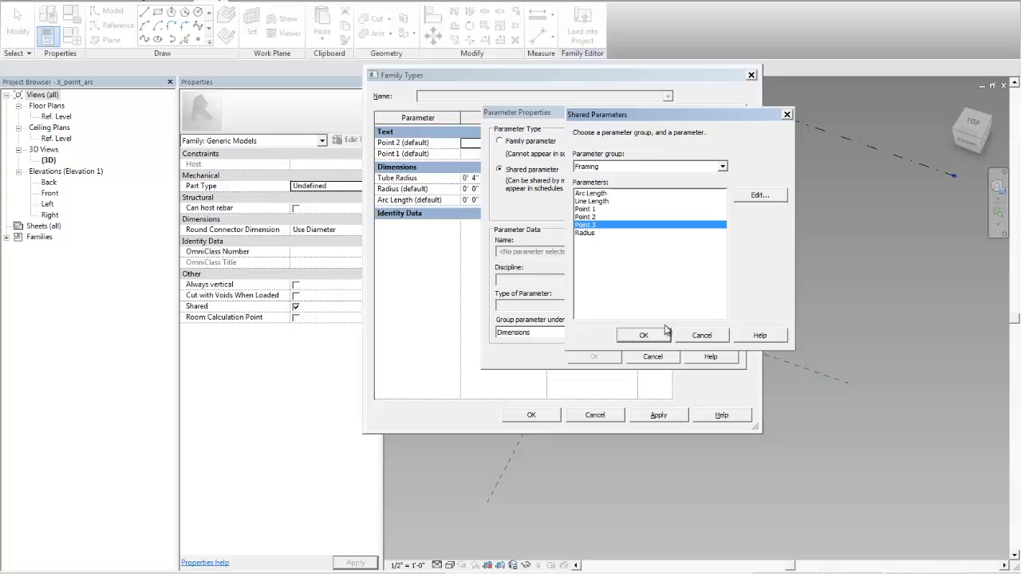
pyautogui.click(644, 338)
pyautogui.click(654, 287)
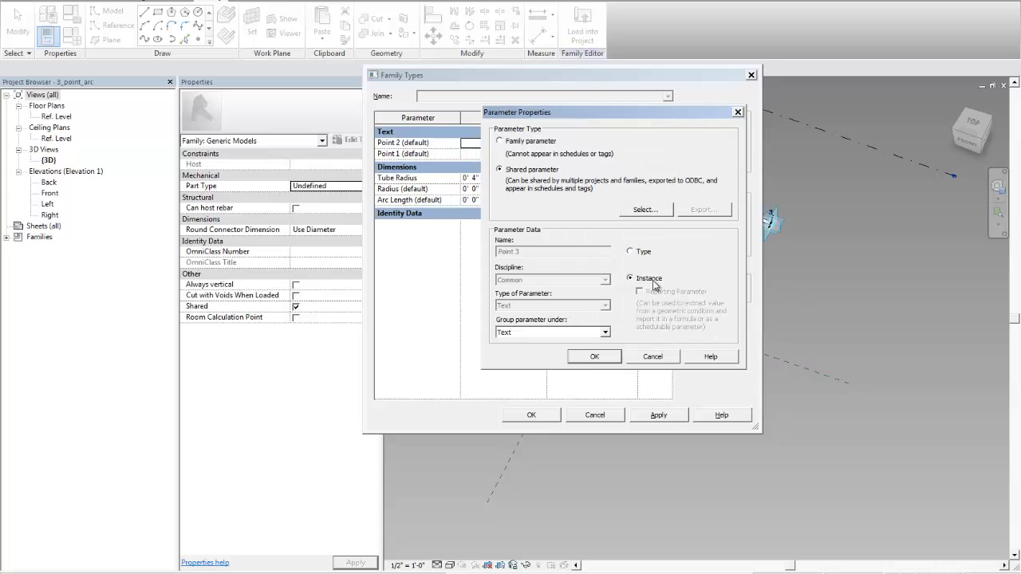
pyautogui.click(595, 358)
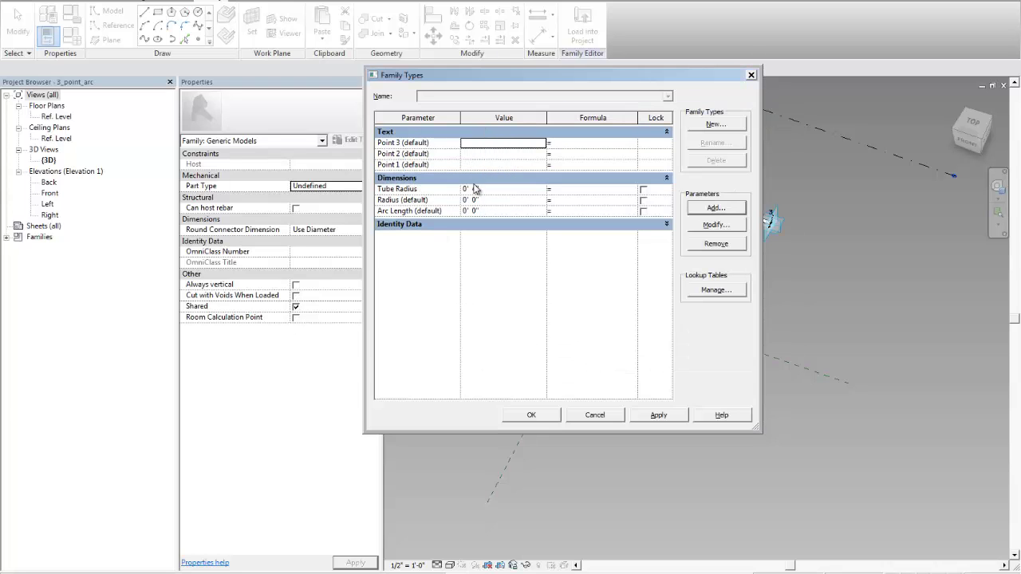
pyautogui.click(658, 415)
pyautogui.click(533, 416)
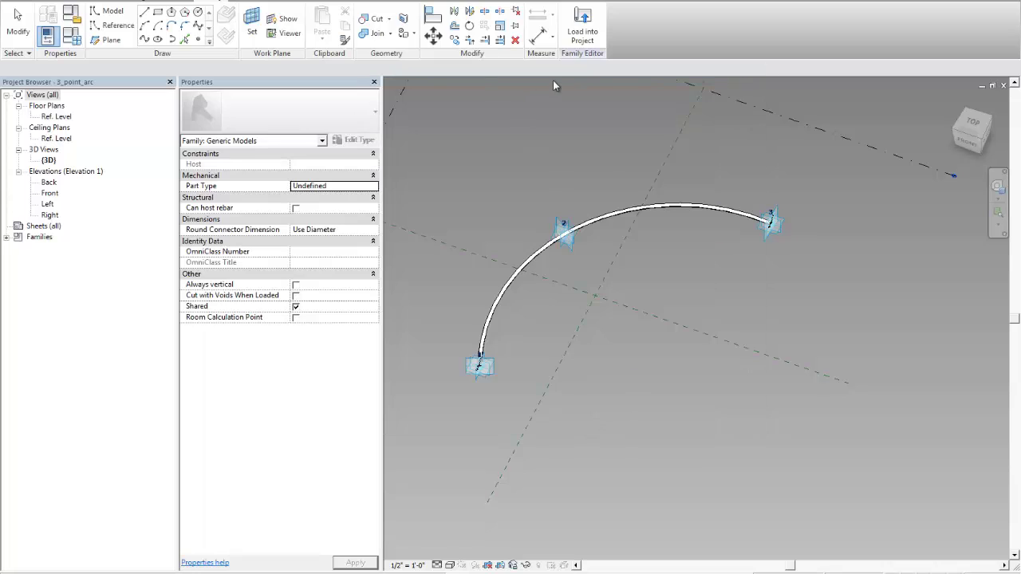
# Load the updated 3_point_arc family into Project1, overwriting the version already in the project
pyautogui.click(582, 31)
pyautogui.click(480, 380)
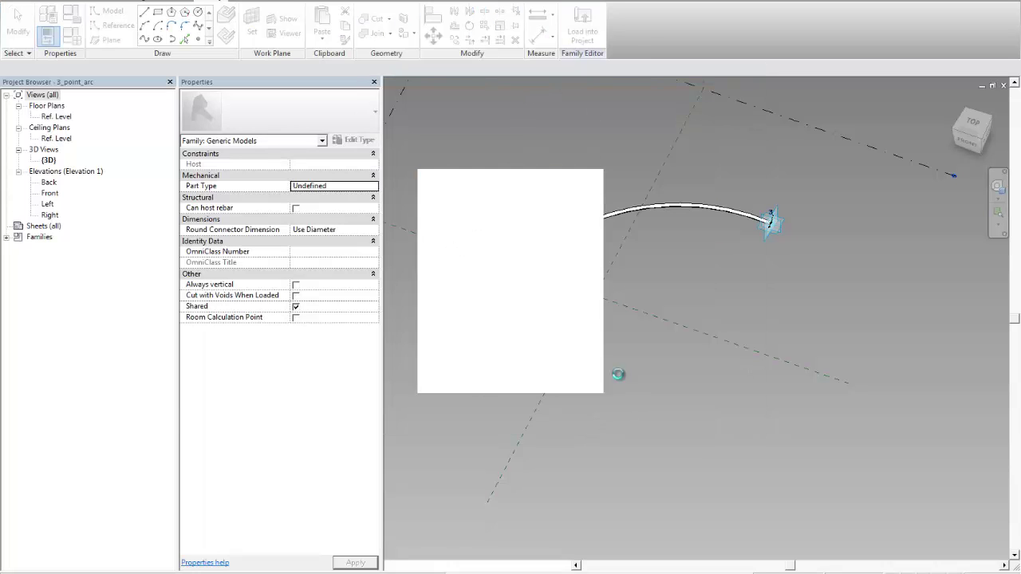
pyautogui.click(472, 263)
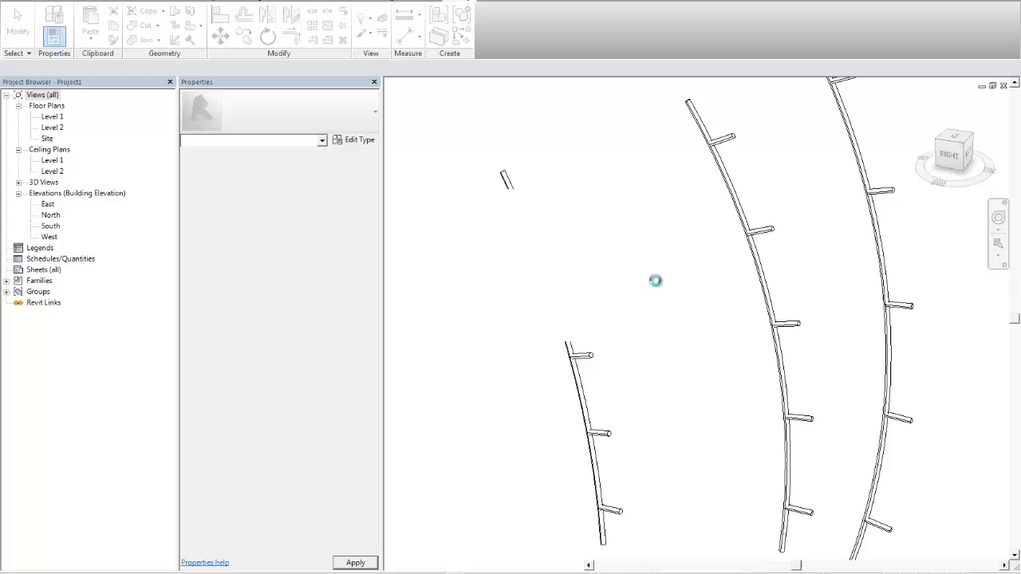
# Delete all the previously generated framing members from the project's 3D view
pyautogui.scroll(-6, 655, 271)
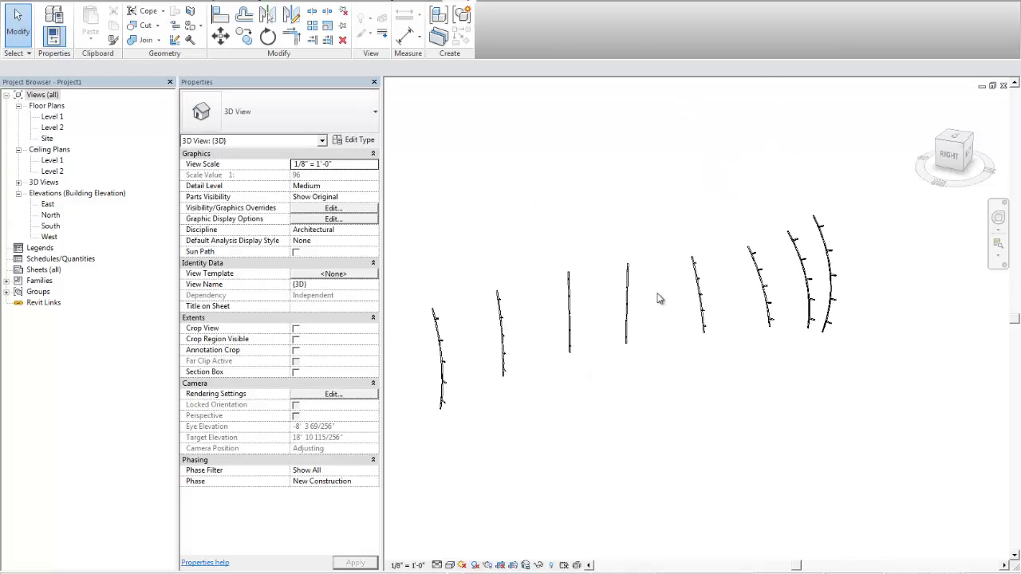
pyautogui.scroll(-2, 630, 283)
pyautogui.moveTo(476, 201); pyautogui.dragTo(766, 399)
pyautogui.press('Delete')
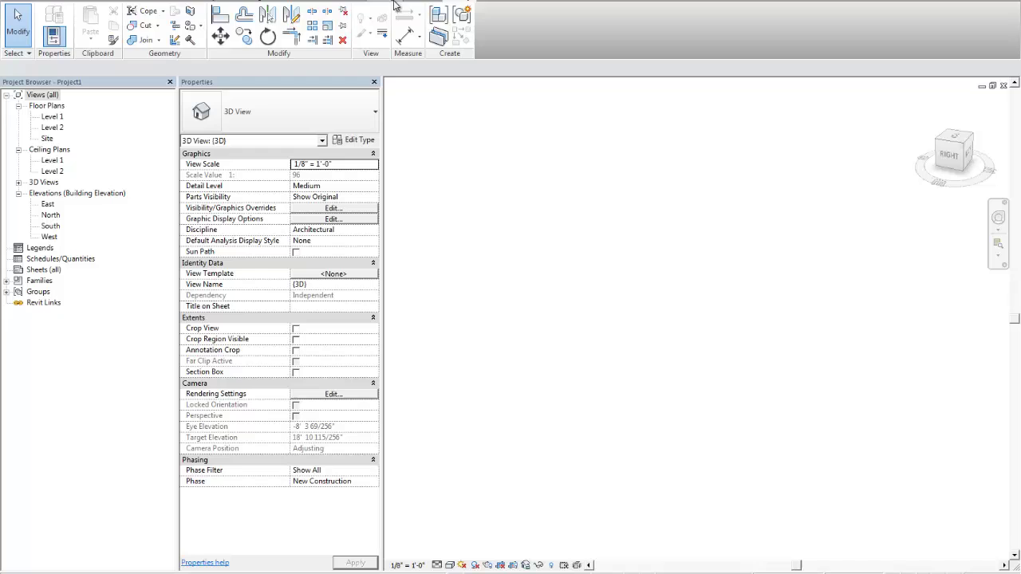
# Resend the framing components from Grasshopper to Revit through Grevit and accept the received data
pyautogui.click(399, 5)
pyautogui.click(433, 32)
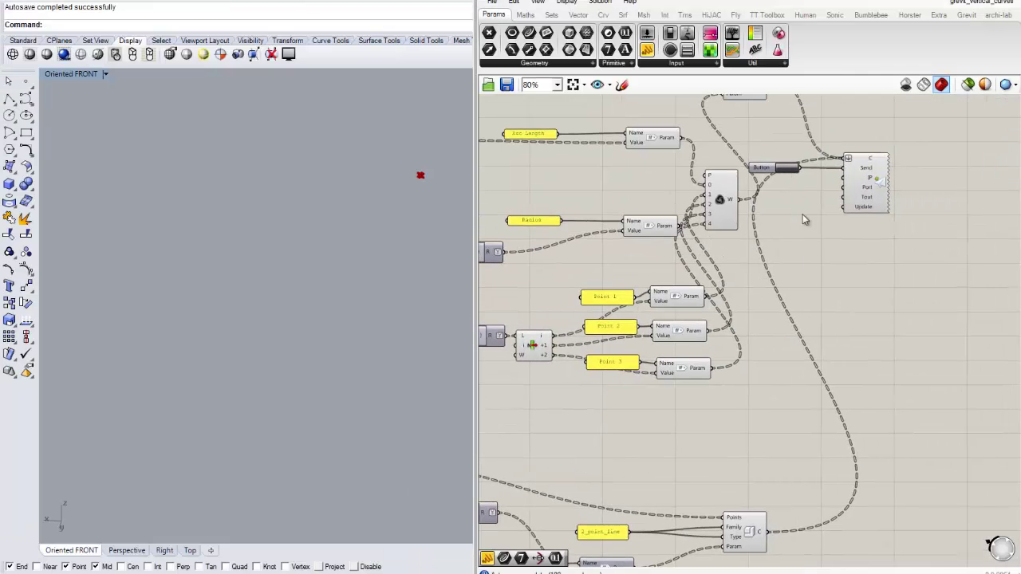
pyautogui.moveTo(145, 573)
pyautogui.click(227, 570)
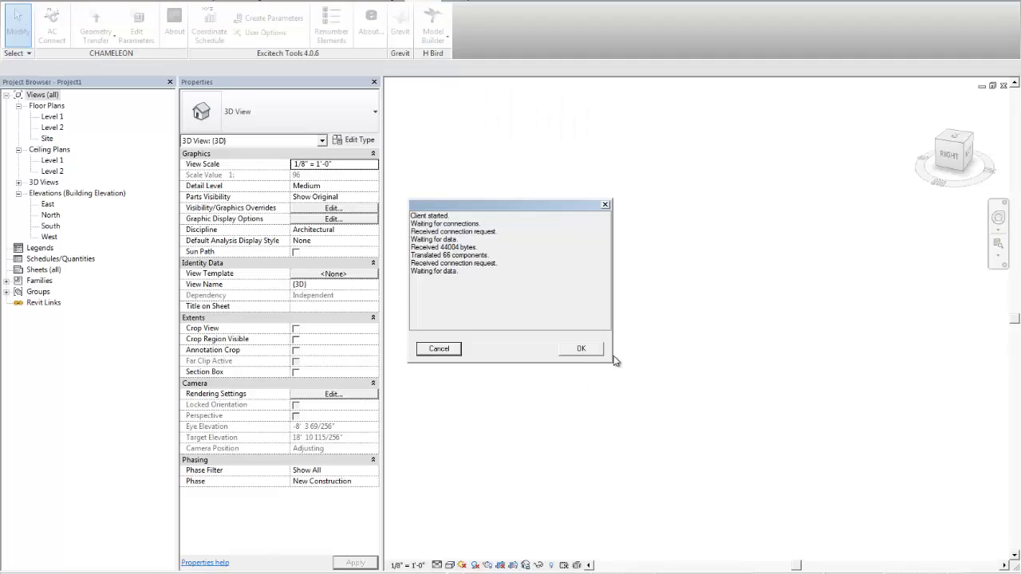
pyautogui.click(579, 349)
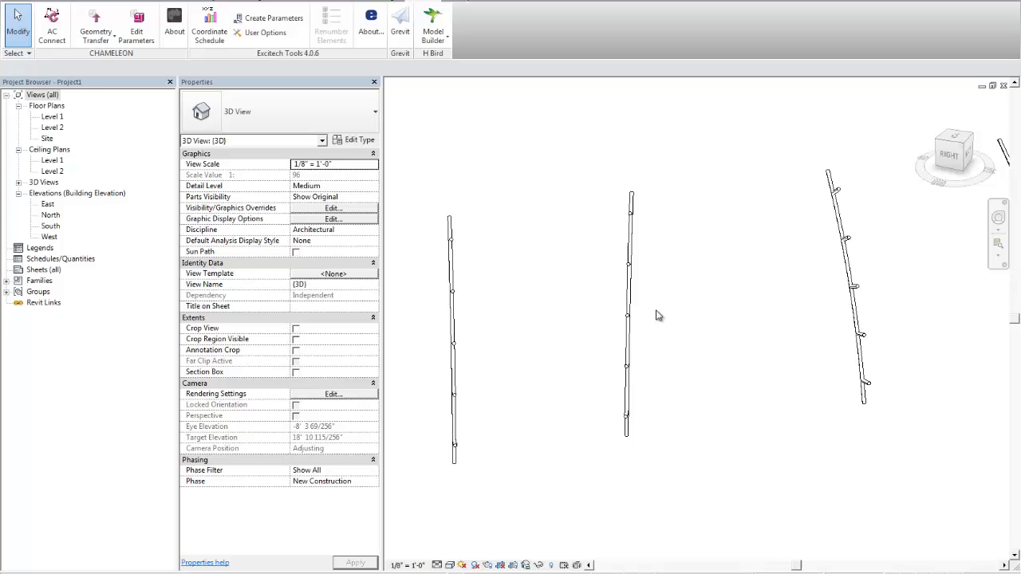
# Examine the Point 1, Point 2 and Point 3 values of one regenerated arc member in the 3D view
pyautogui.moveTo(705, 312)
pyautogui.mouseDown(button='middle')
pyautogui.moveTo(640, 308)
pyautogui.moveTo(693, 324)
pyautogui.moveTo(693, 311)
pyautogui.mouseUp(button='middle')
pyautogui.scroll(-1, 645, 319)
pyautogui.scroll(2, 803, 276)
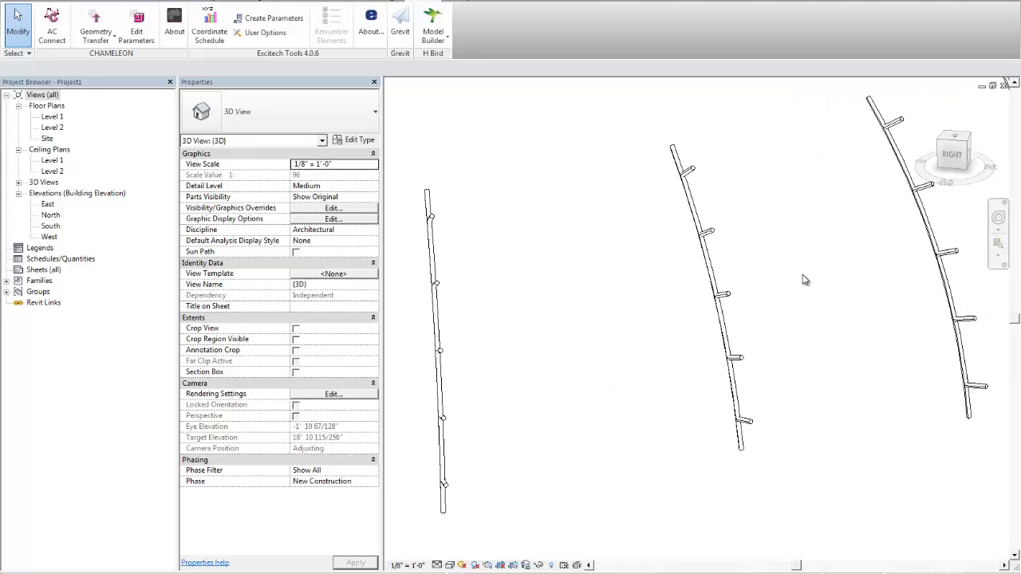
pyautogui.scroll(1, 707, 269)
pyautogui.click(696, 272)
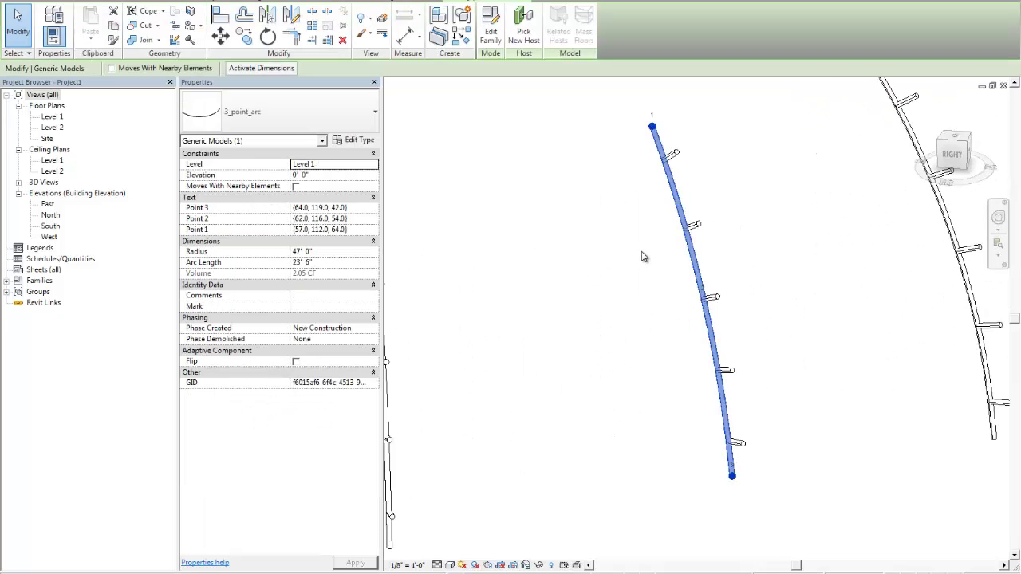
pyautogui.scroll(-1, 723, 228)
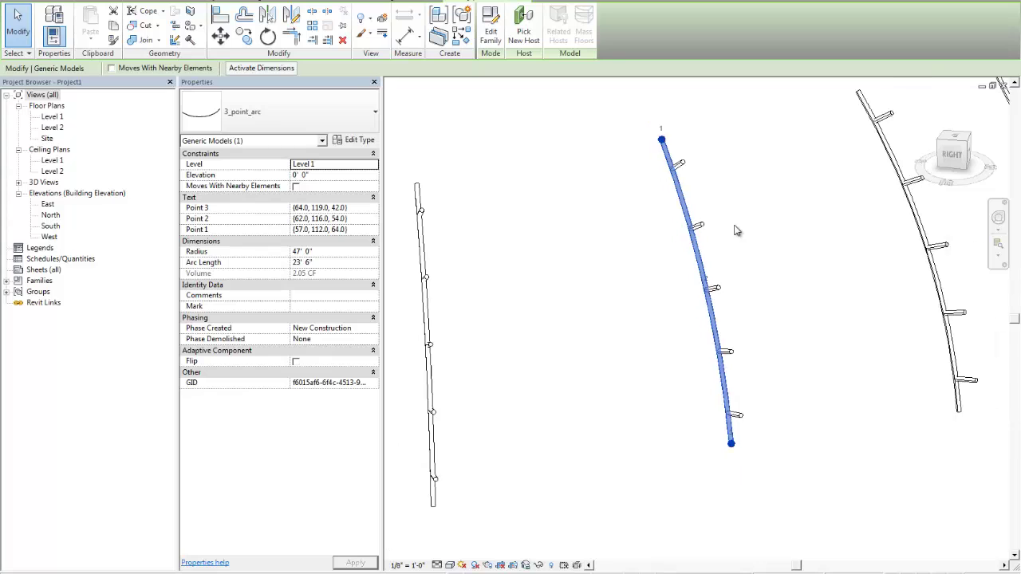
pyautogui.moveTo(735, 228); pyautogui.dragTo(678, 239, button='middle')
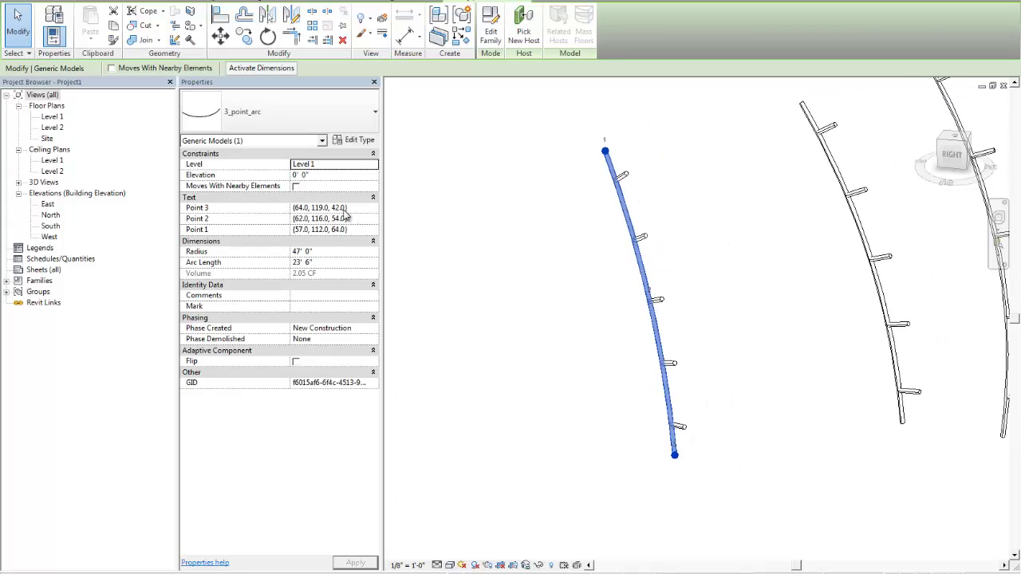
pyautogui.click(773, 279)
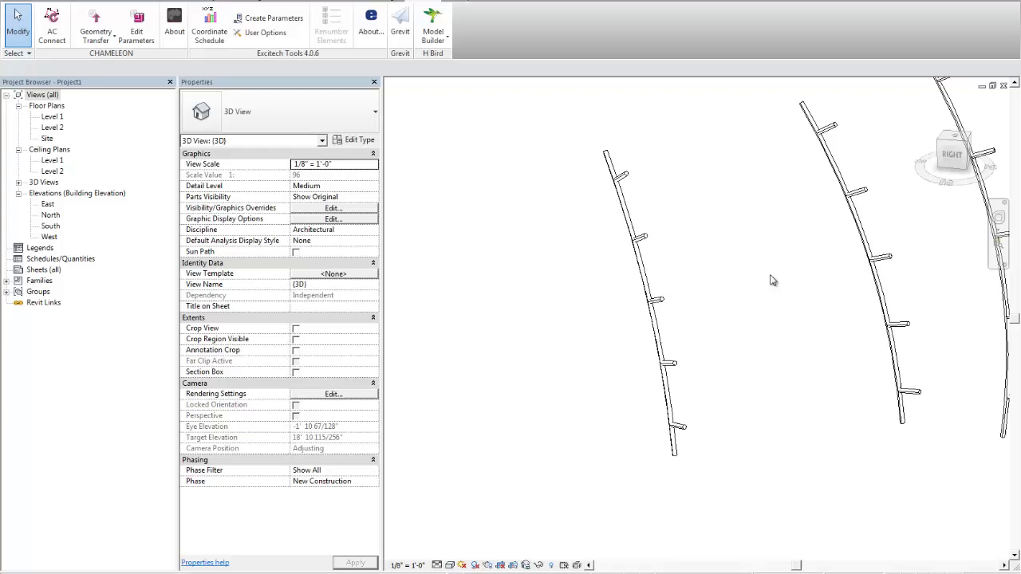
pyautogui.scroll(1, 721, 250)
pyautogui.moveTo(743, 245); pyautogui.dragTo(629, 279, button='middle')
pyautogui.click(597, 261)
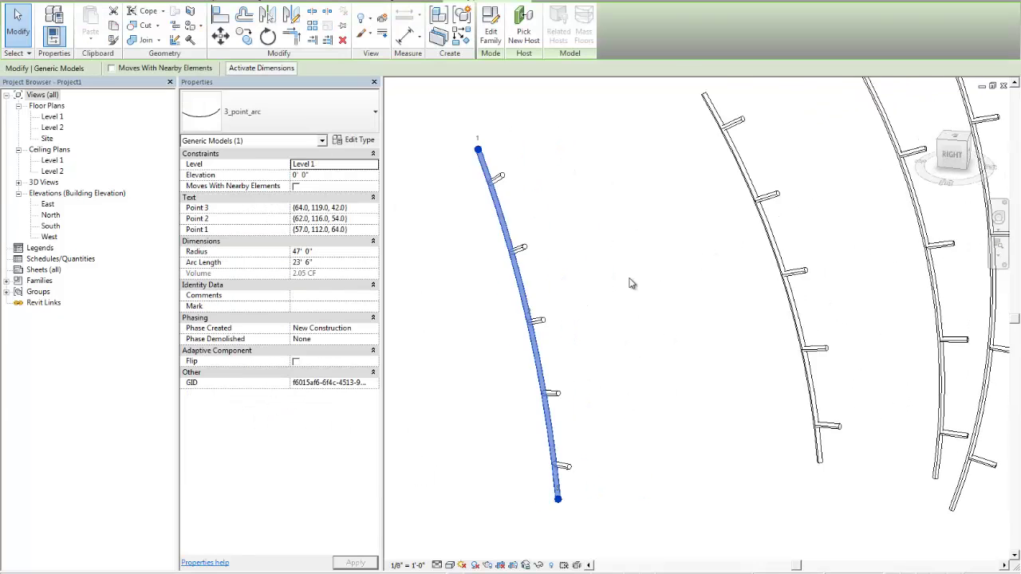
pyautogui.scroll(-2, 628, 279)
pyautogui.click(629, 284)
pyautogui.scroll(-2, 631, 307)
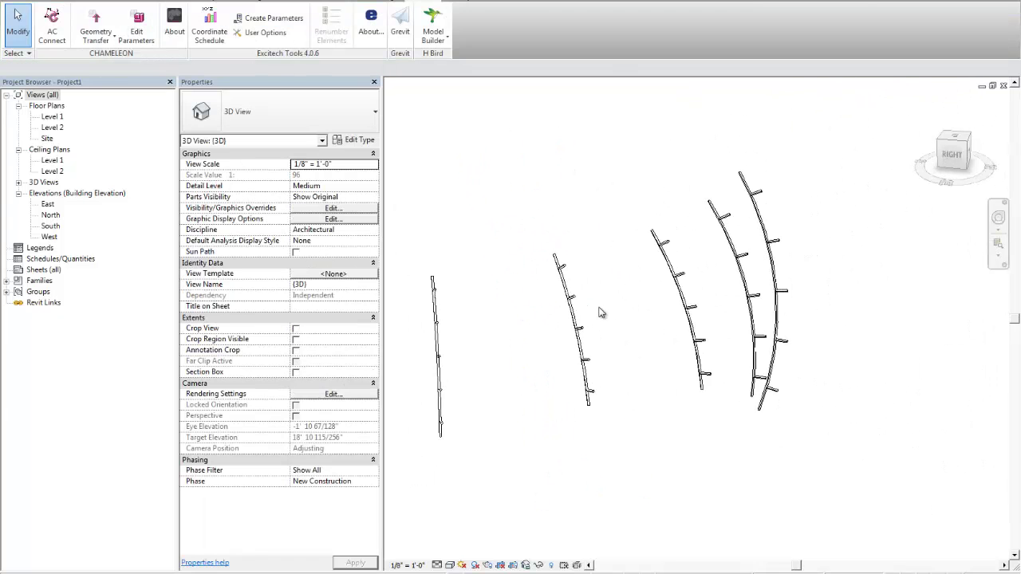
pyautogui.moveTo(603, 313); pyautogui.dragTo(619, 287, button='middle')
pyautogui.scroll(3, 663, 279)
pyautogui.scroll(-2, 695, 279)
pyautogui.scroll(1, 621, 272)
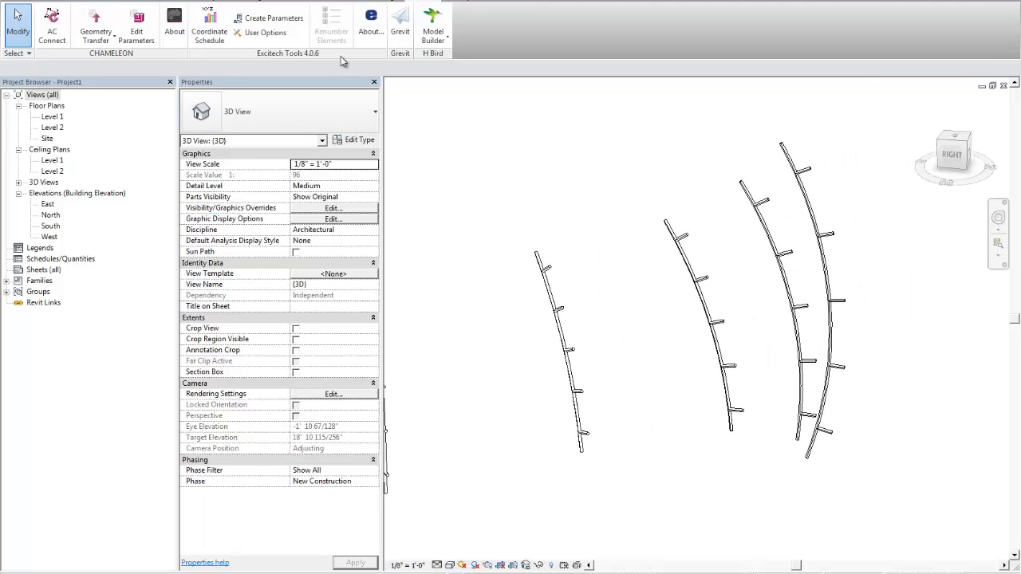
# Save the project and create a new building component schedule for the Generic Models category
pyautogui.click(354, 2)
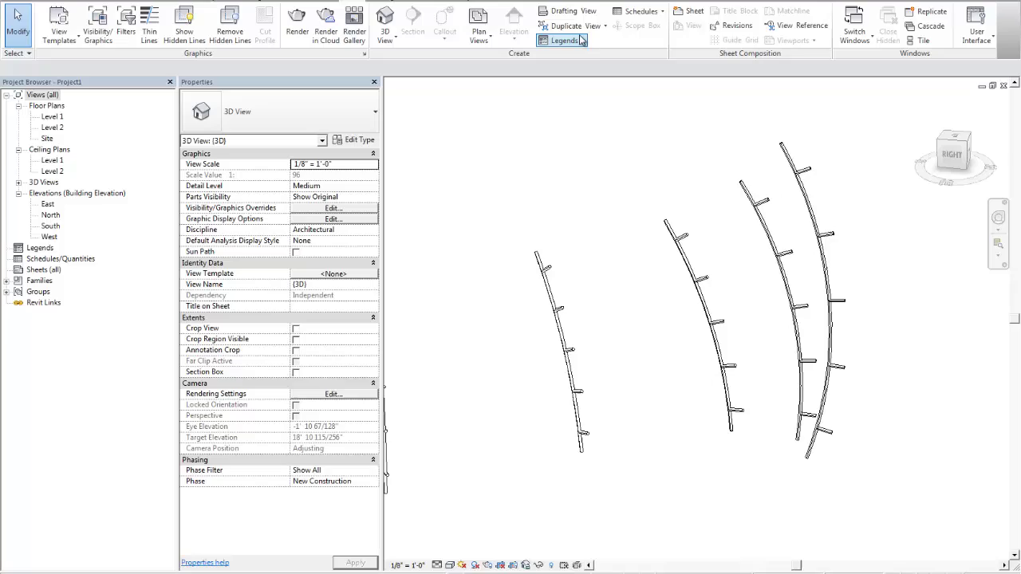
pyautogui.click(641, 11)
pyautogui.click(652, 30)
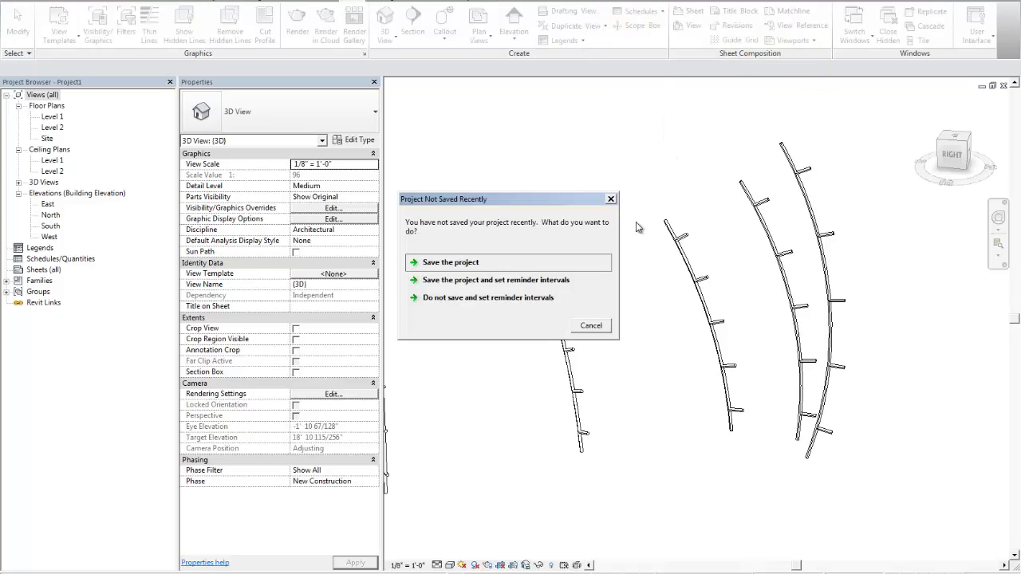
pyautogui.click(463, 265)
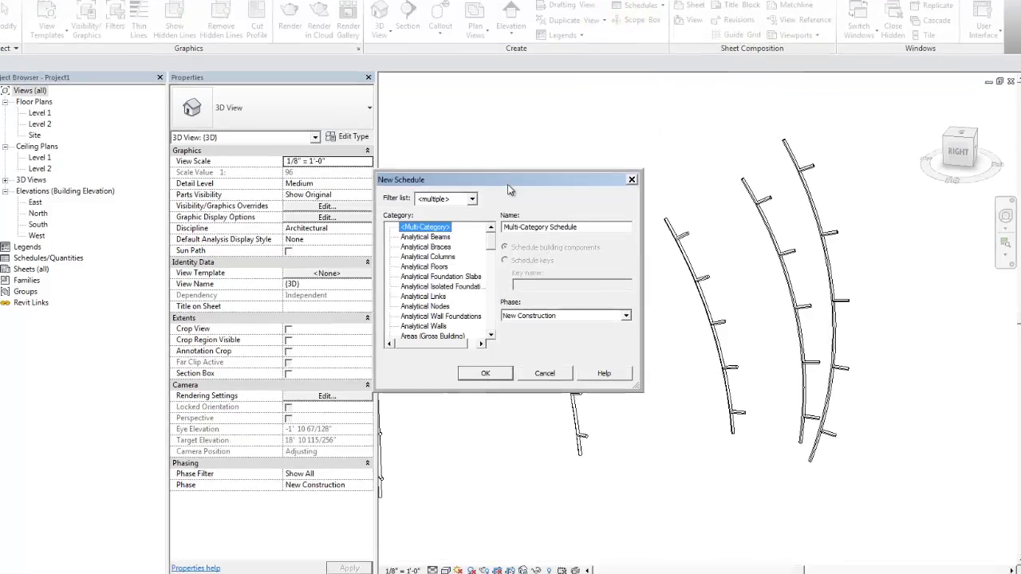
pyautogui.moveTo(508, 185); pyautogui.dragTo(589, 113)
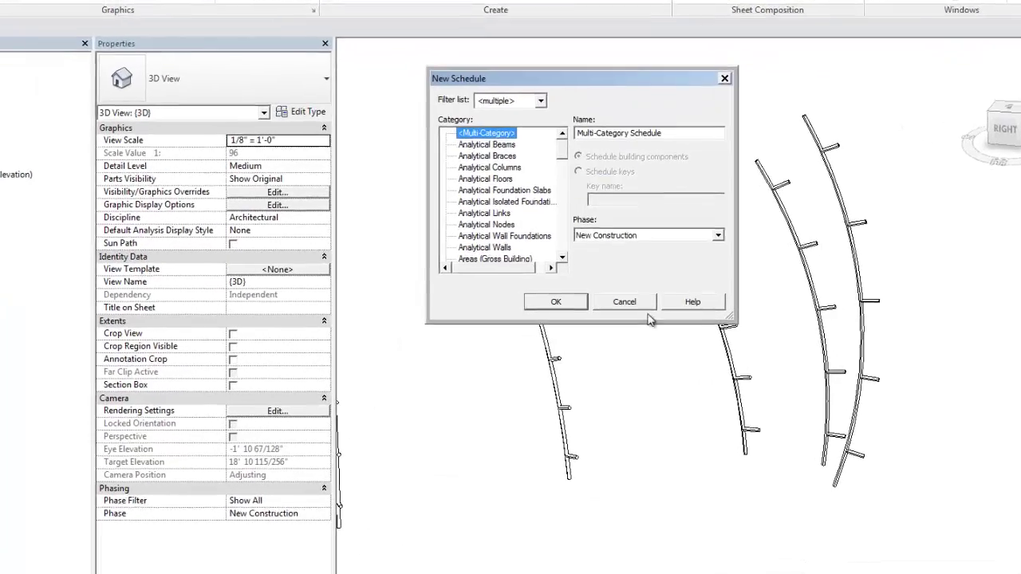
pyautogui.moveTo(722, 320); pyautogui.dragTo(786, 437)
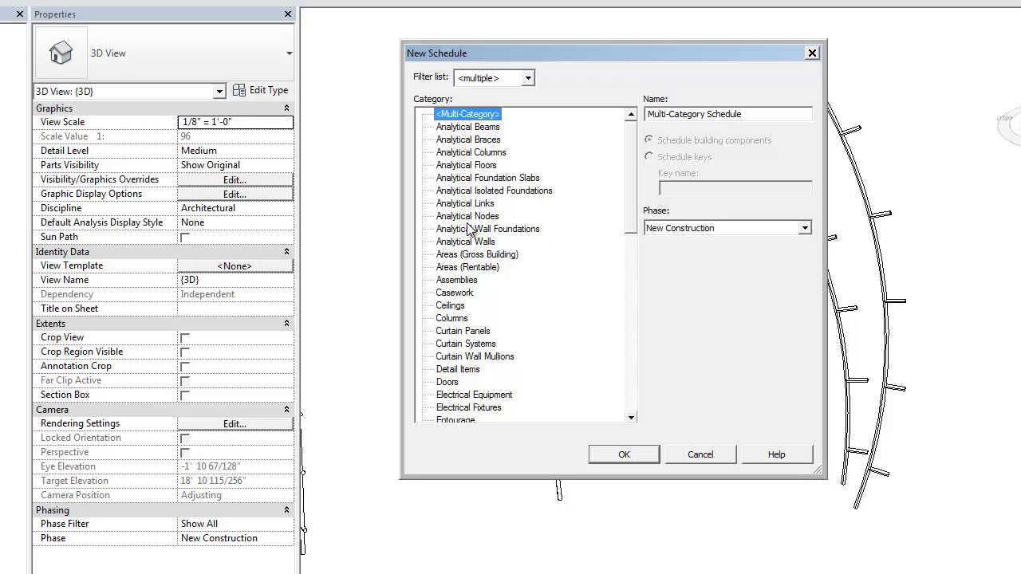
pyautogui.press('g')
pyautogui.scroll(-1, 486, 391)
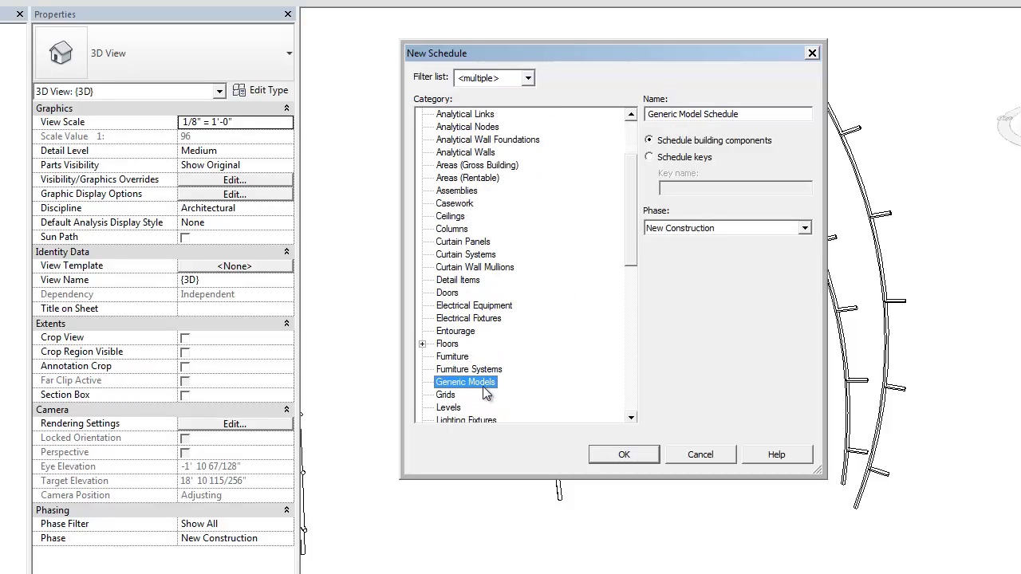
pyautogui.click(624, 454)
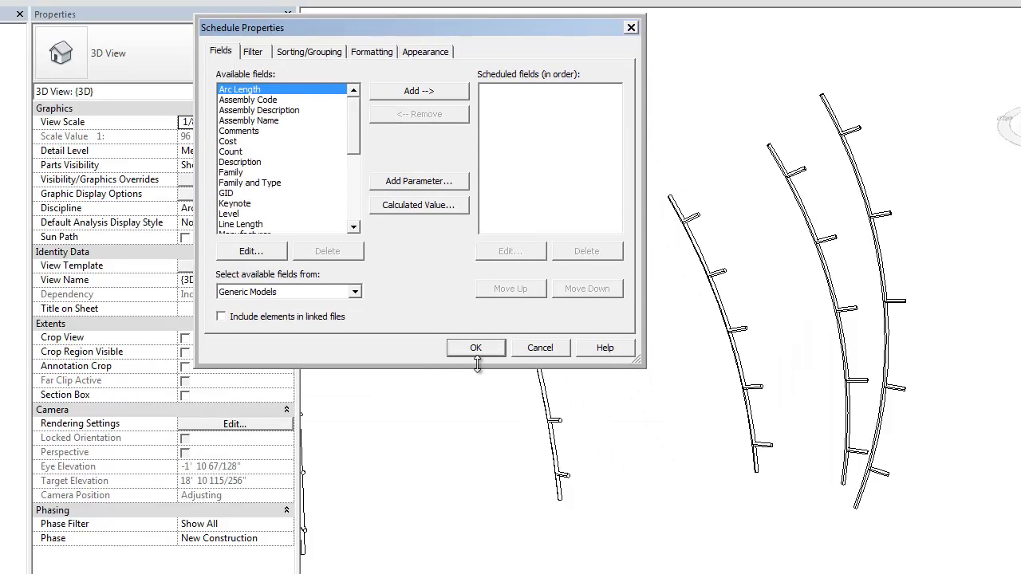
# Add the fields Point 1, Point 2, Point 3, Arc Length and Radius in that order, and generate the schedule
pyautogui.moveTo(476, 363); pyautogui.dragTo(477, 560)
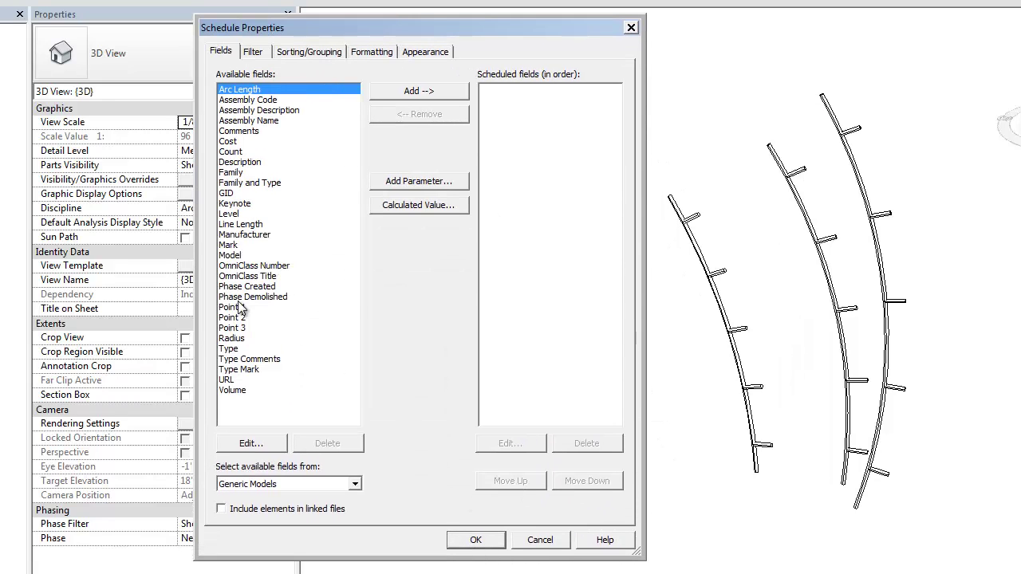
pyautogui.click(239, 309)
pyautogui.keyDown('shift'); pyautogui.click(249, 328); pyautogui.keyUp('shift')
pyautogui.click(419, 91)
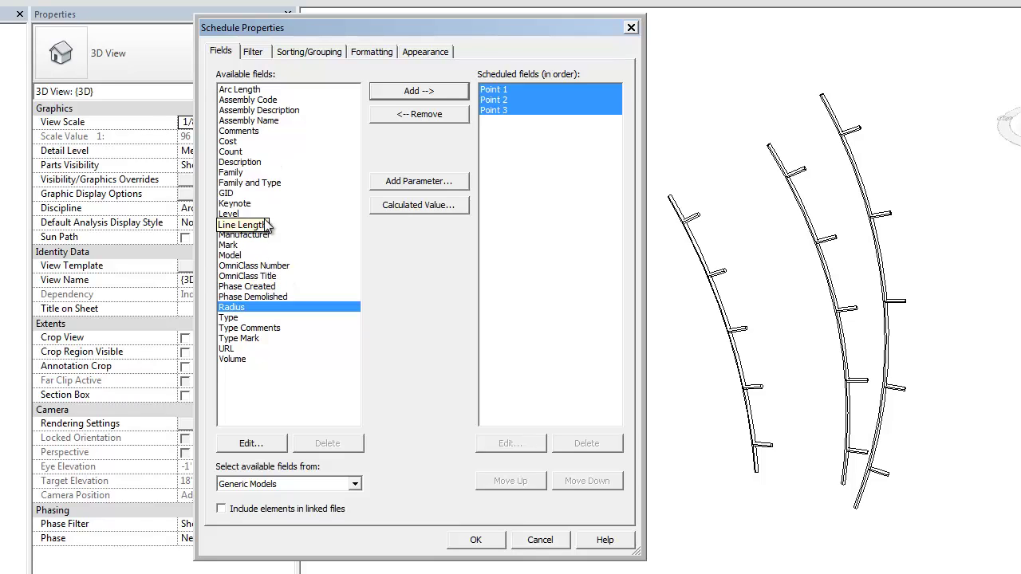
pyautogui.click(240, 90)
pyautogui.click(403, 91)
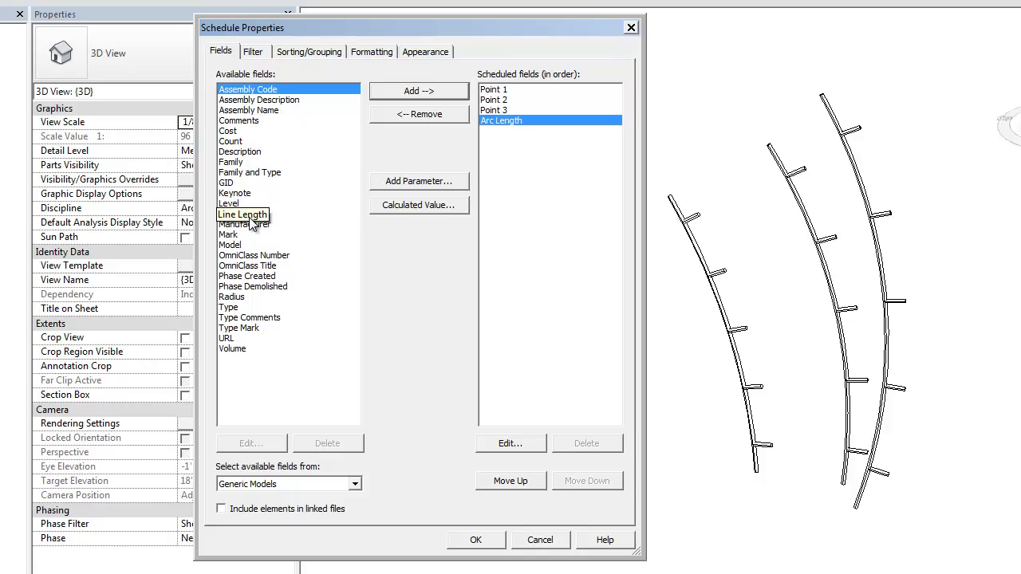
pyautogui.click(249, 300)
pyautogui.click(429, 93)
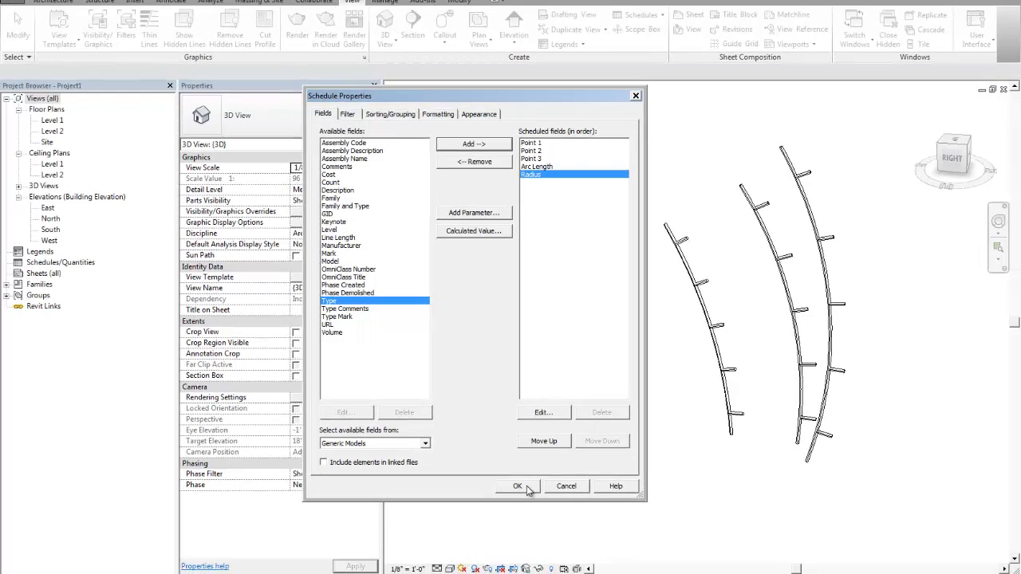
pyautogui.click(518, 486)
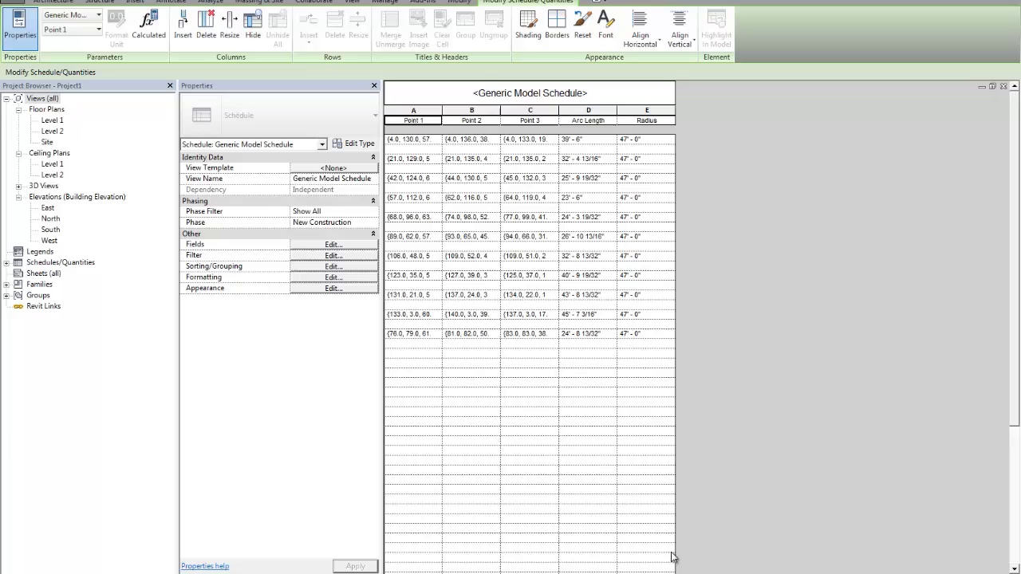
pyautogui.scroll(-3, 620, 292)
pyautogui.scroll(3, 443, 264)
# Open the Level 2 floor plan and zoom out to show the framing members beyond the elevation markers
pyautogui.doubleClick(56, 121)
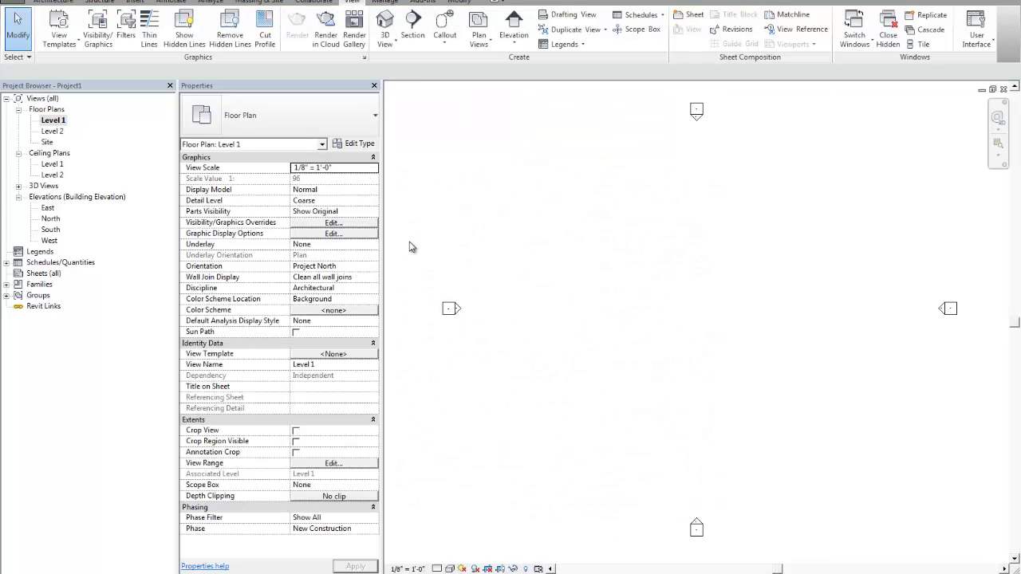
pyautogui.doubleClick(55, 131)
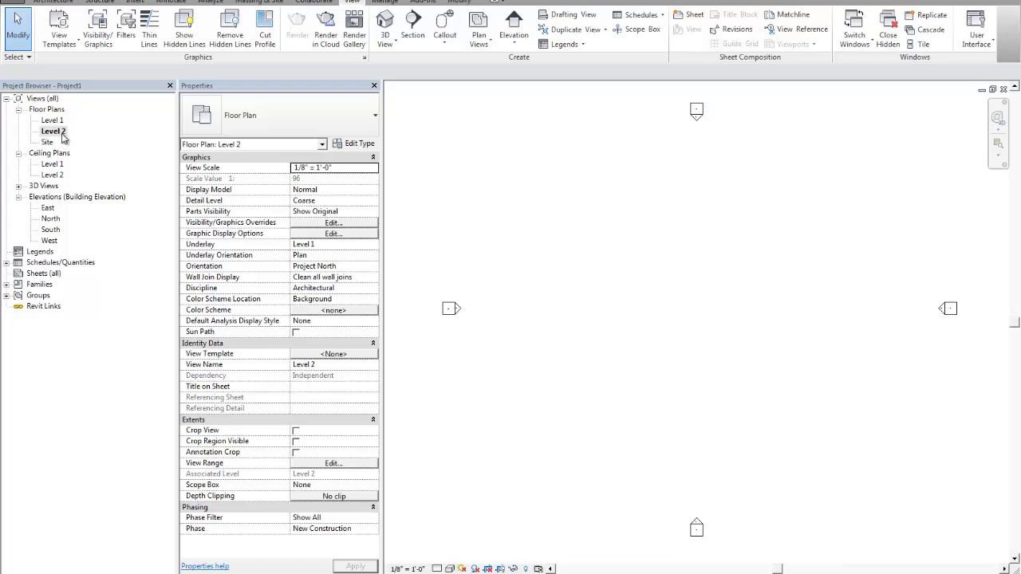
pyautogui.rightClick(614, 288)
pyautogui.click(702, 387)
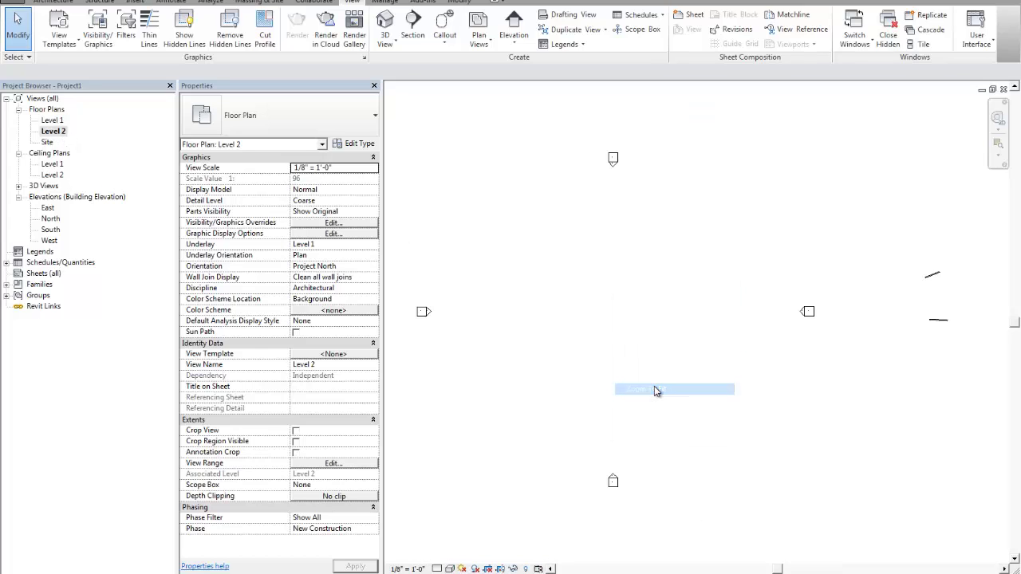
# Draw a reference plane along the centreline of the lower, nearly horizontal arc member, from end to end
pyautogui.moveTo(837, 358); pyautogui.dragTo(641, 336, button='middle')
pyautogui.scroll(9, 722, 315)
pyautogui.scroll(-2, 647, 327)
pyautogui.click(629, 303)
pyautogui.click(627, 322)
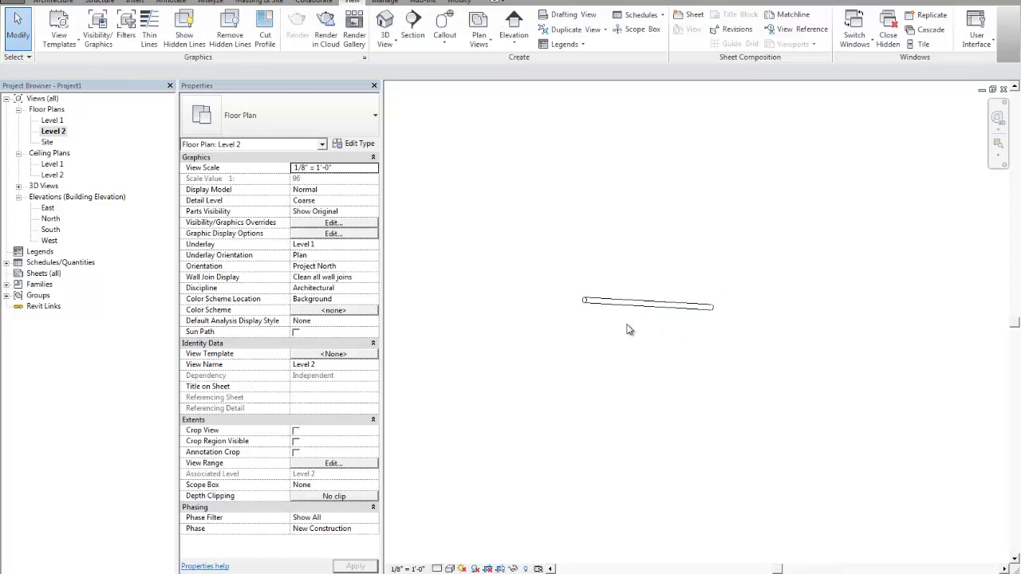
pyautogui.scroll(2, 624, 316)
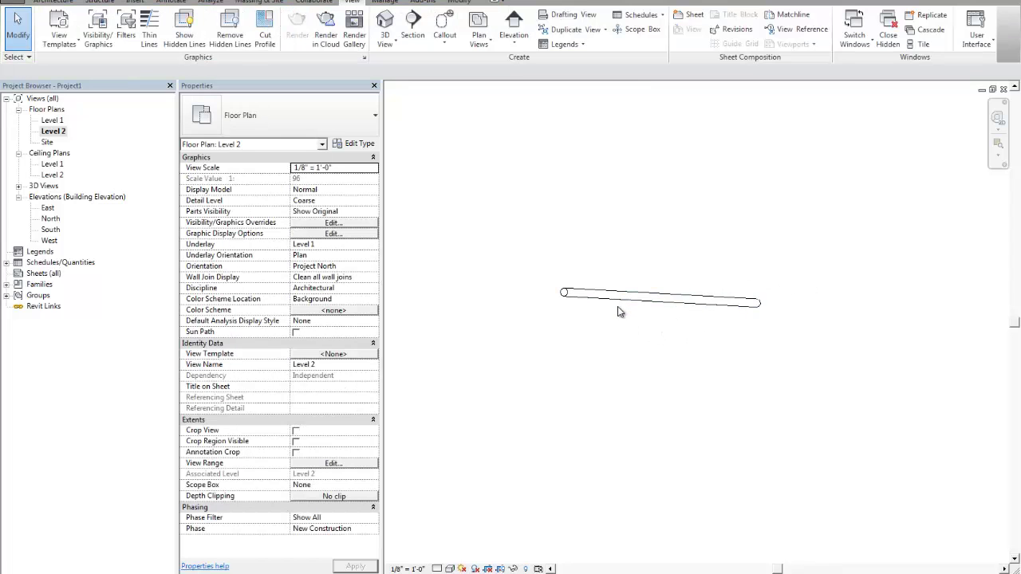
pyautogui.scroll(-2, 542, 212)
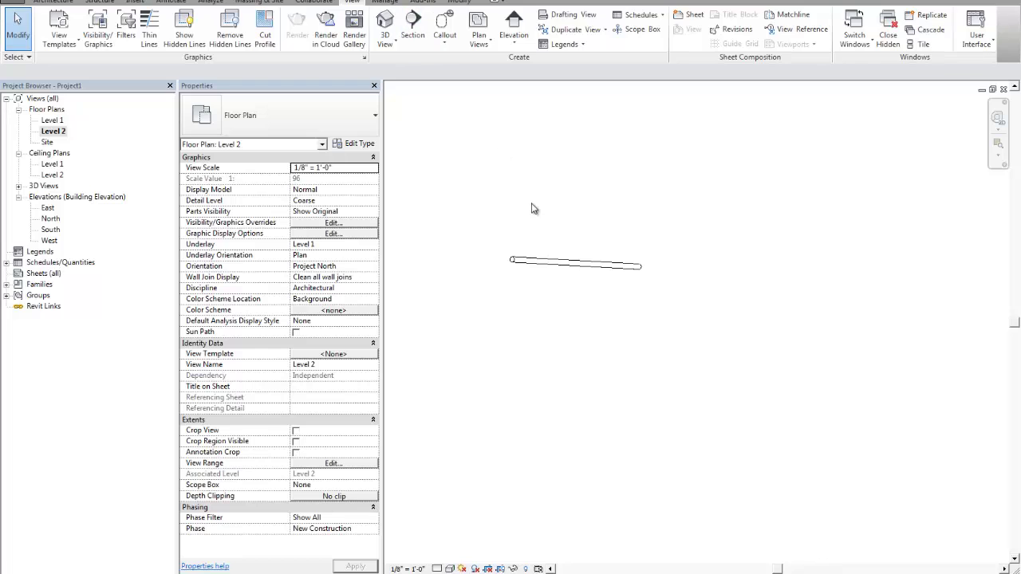
pyautogui.press('r')
pyautogui.press('p')
pyautogui.scroll(4, 519, 262)
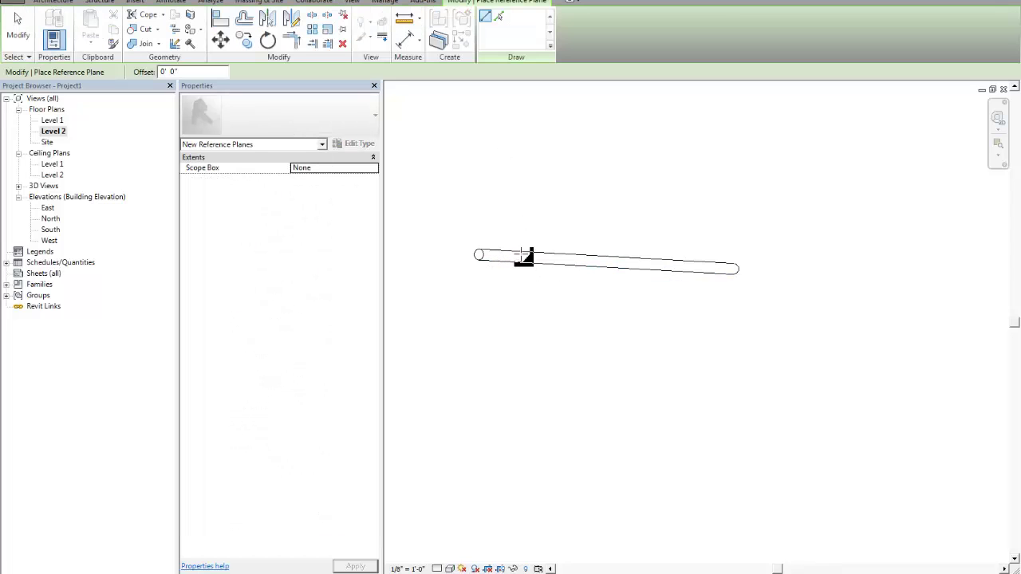
pyautogui.click(477, 253)
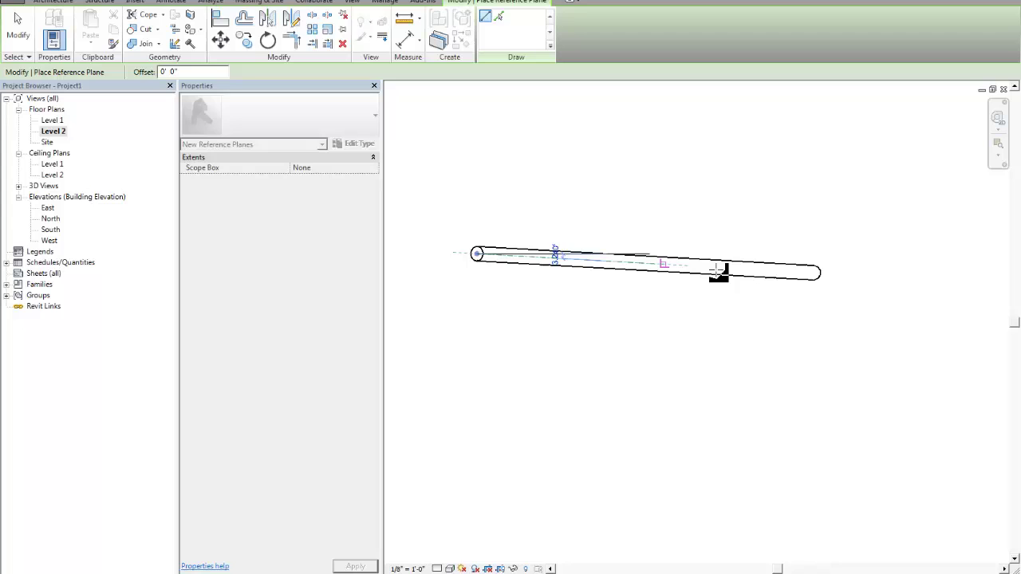
pyautogui.scroll(2, 801, 273)
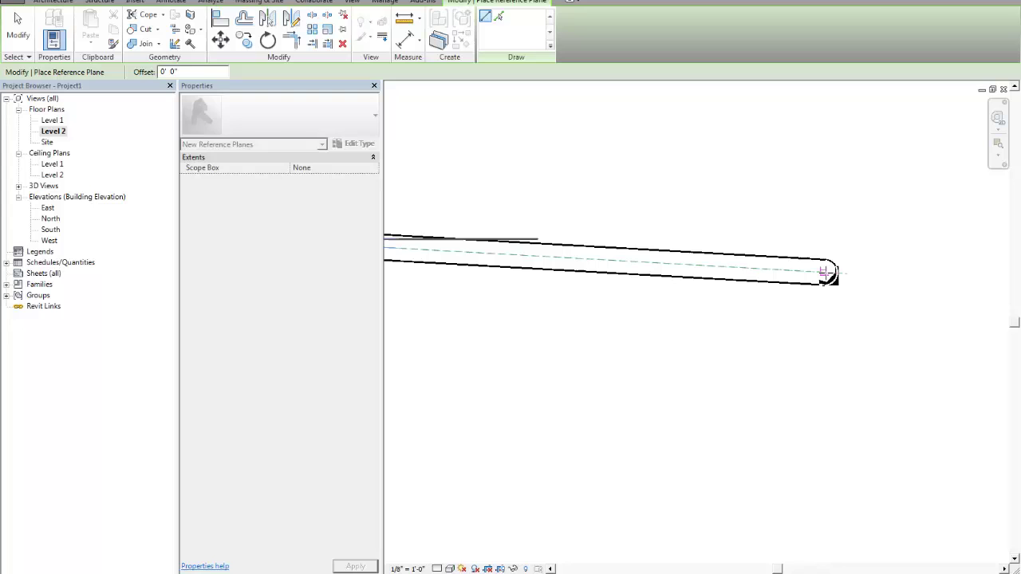
pyautogui.click(832, 273)
pyautogui.scroll(-3, 862, 276)
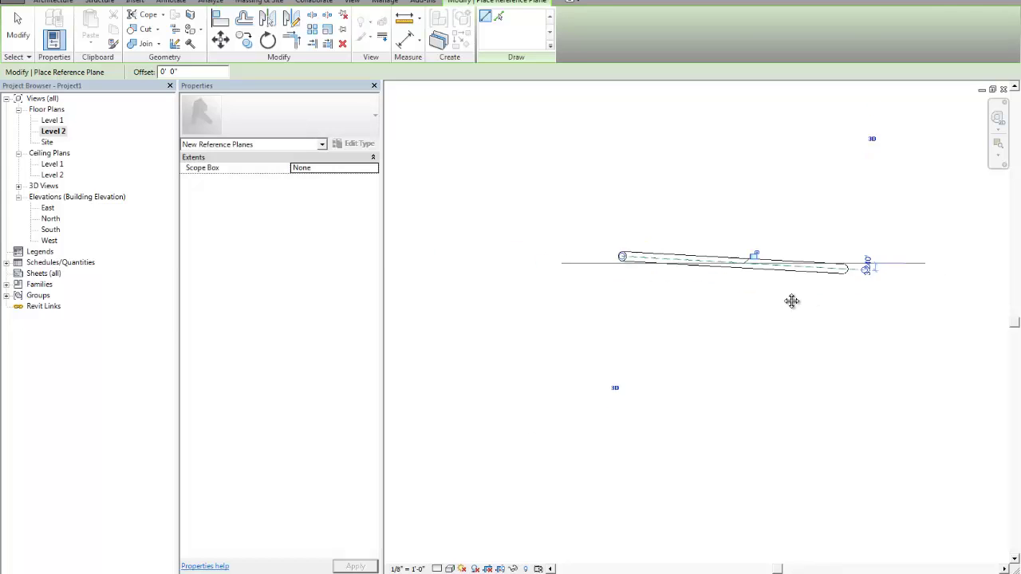
pyautogui.press('Escape')
# Extend the reference plane farther beyond the left end of the arc member
pyautogui.scroll(2, 723, 279)
pyautogui.click(613, 249)
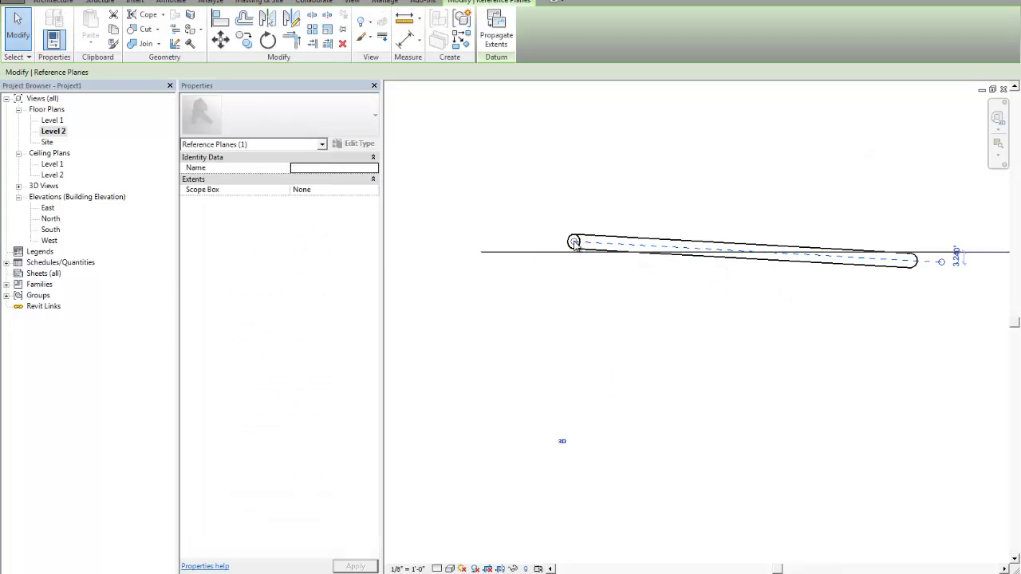
pyautogui.moveTo(574, 243); pyautogui.dragTo(499, 237)
pyautogui.click(589, 297)
# Create a building section along the reference plane, spanning the full length of the arc member
pyautogui.scroll(-2, 589, 297)
pyautogui.moveTo(592, 297); pyautogui.dragTo(539, 230, button='middle')
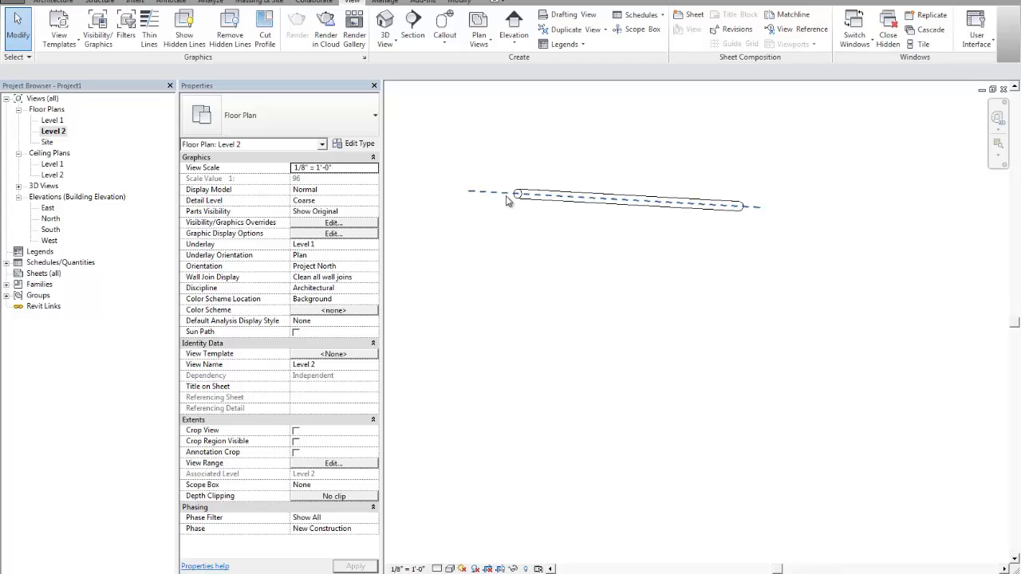
pyautogui.click(413, 26)
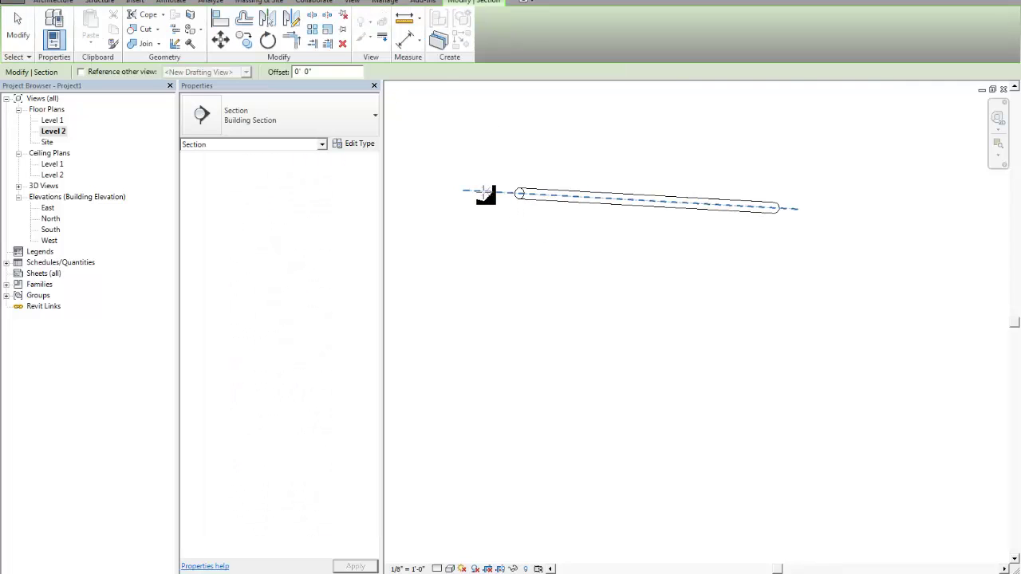
pyautogui.click(484, 191)
pyautogui.scroll(1, 770, 210)
pyautogui.click(793, 205)
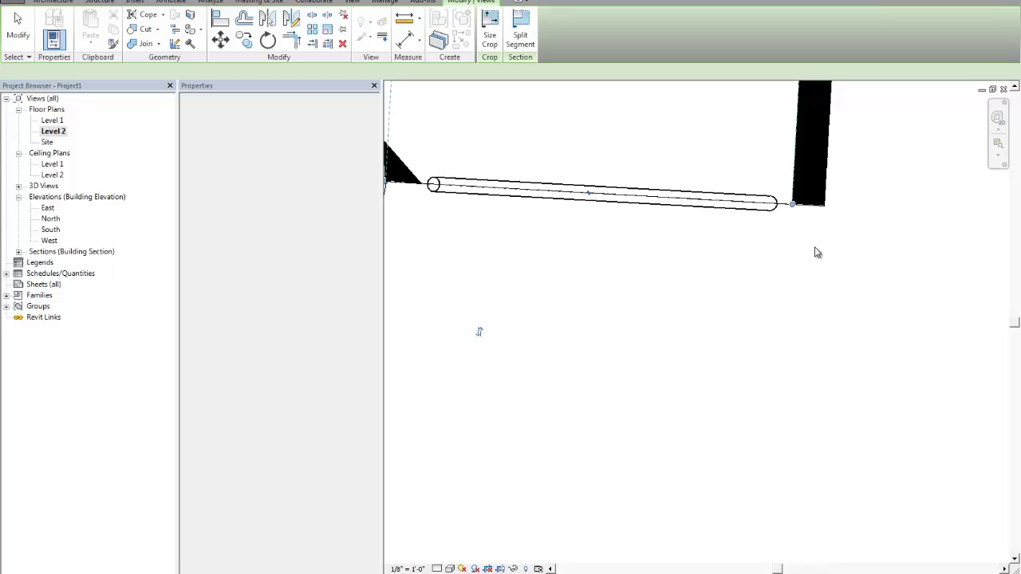
# Move the section line to just below the arc member so that the view looks toward it
pyautogui.scroll(-3, 815, 252)
pyautogui.click(812, 252)
pyautogui.scroll(2, 612, 222)
pyautogui.click(712, 217)
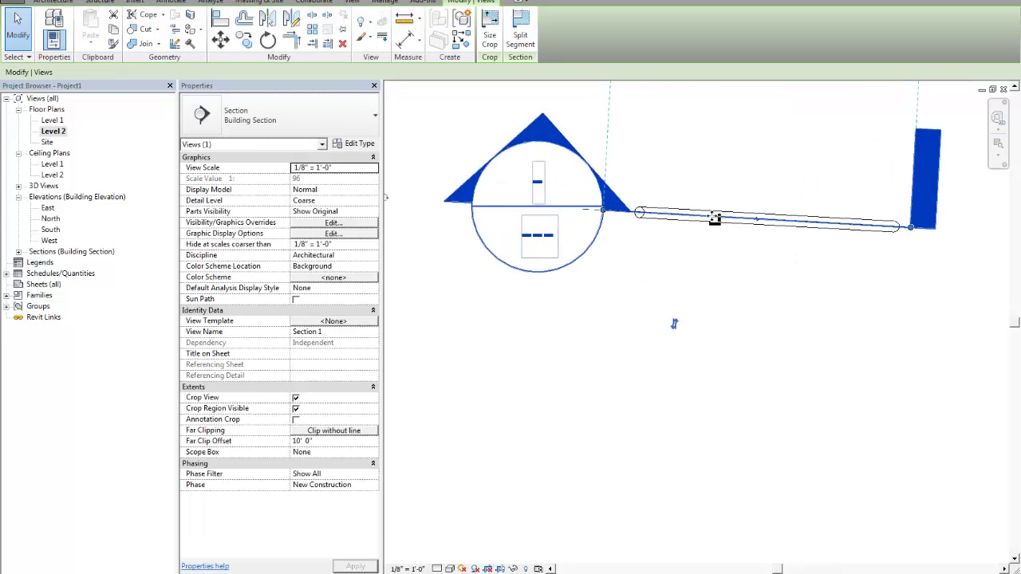
pyautogui.moveTo(714, 217); pyautogui.dragTo(725, 259)
pyautogui.scroll(-2, 724, 260)
pyautogui.click(750, 298)
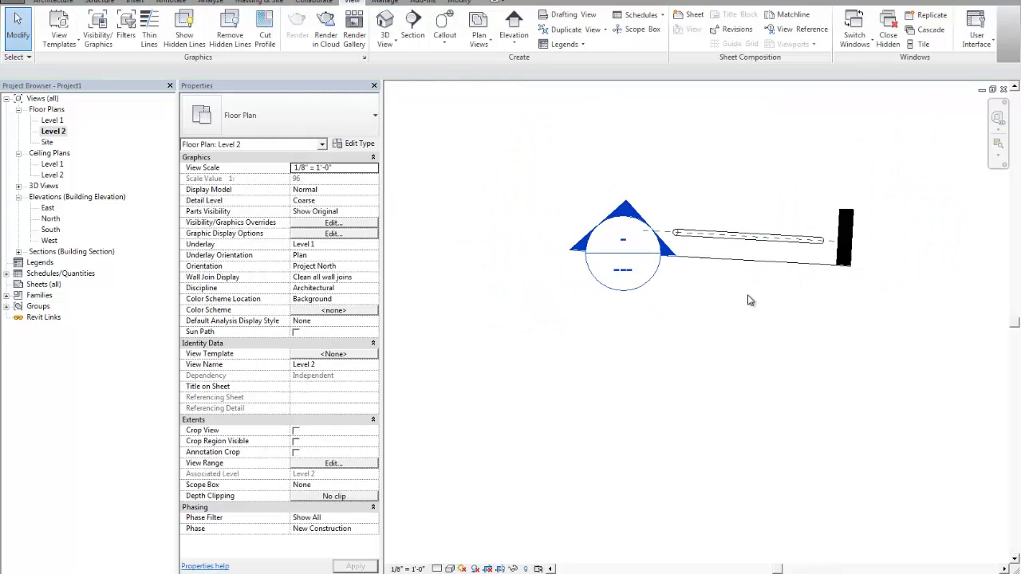
# Open the new section view and widen its crop region on both sides to include the whole arc and its short members
pyautogui.scroll(1, 671, 231)
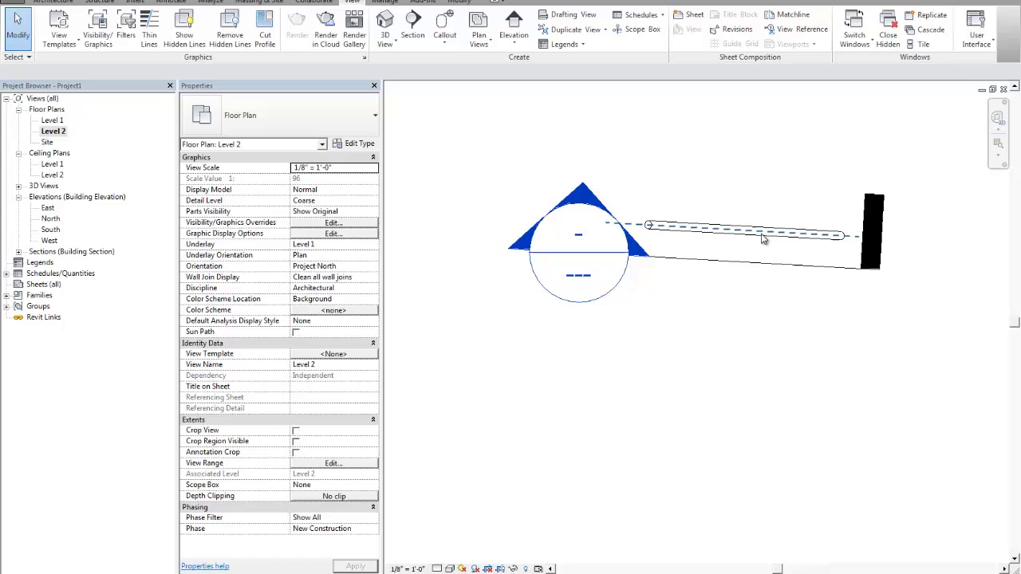
pyautogui.doubleClick(582, 237)
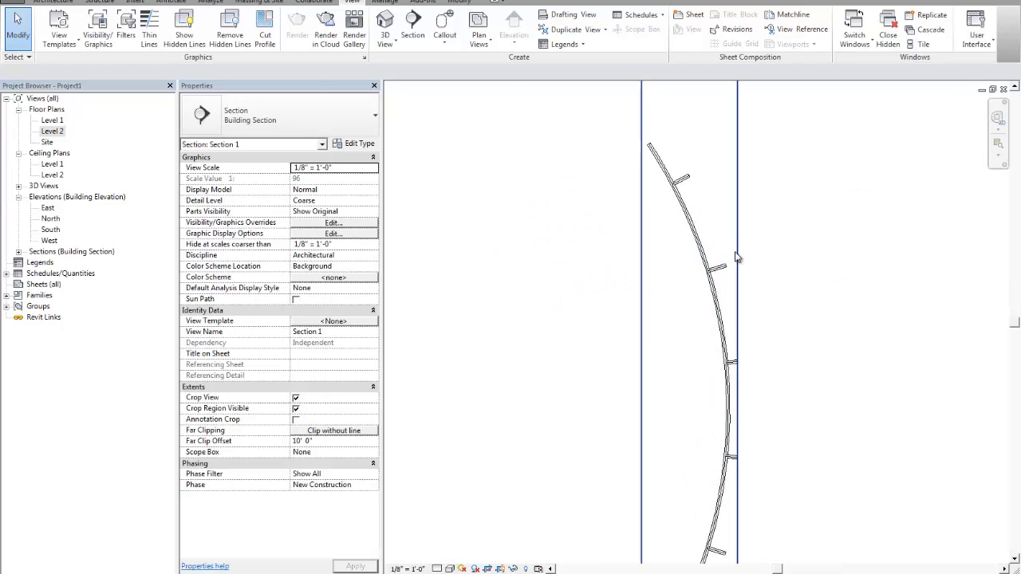
pyautogui.click(738, 256)
pyautogui.scroll(-2, 739, 252)
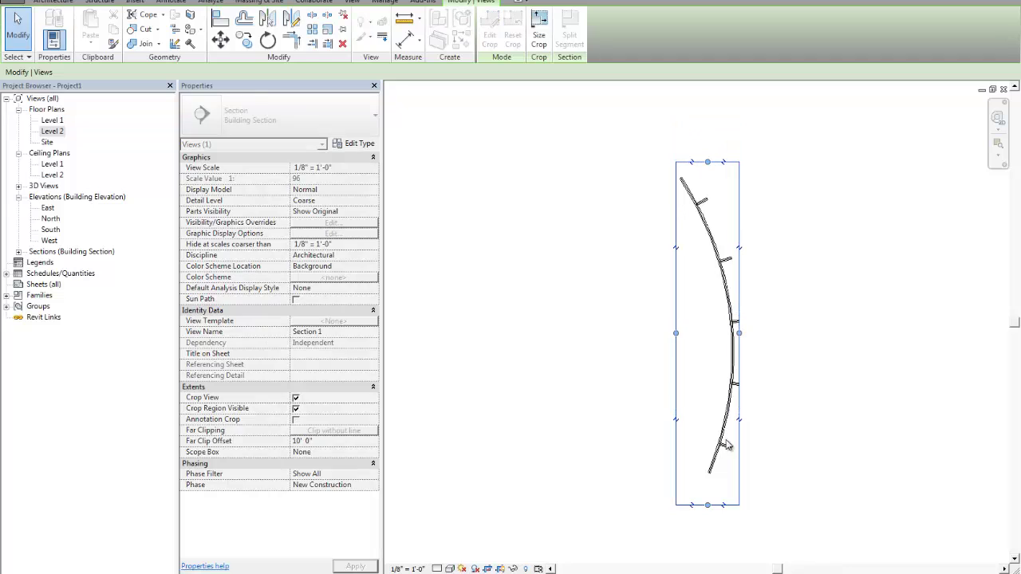
pyautogui.scroll(1, 742, 403)
pyautogui.moveTo(743, 324); pyautogui.dragTo(766, 325)
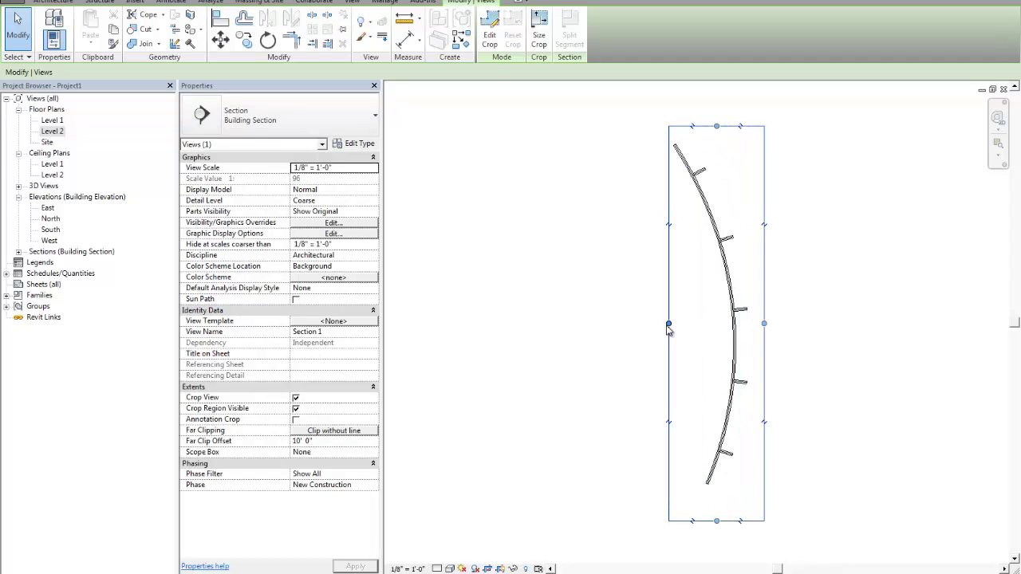
pyautogui.moveTo(668, 325); pyautogui.dragTo(635, 326)
pyautogui.click(683, 345)
# Examine the curved member and the short members attached to it in the section view
pyautogui.scroll(2, 700, 294)
pyautogui.scroll(-2, 699, 299)
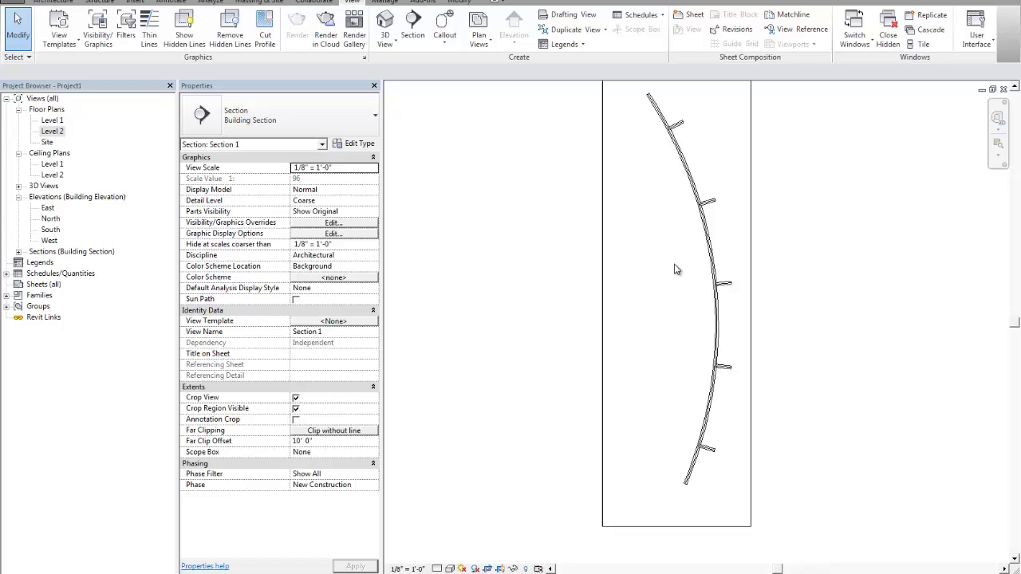
pyautogui.scroll(3, 691, 193)
pyautogui.click(690, 214)
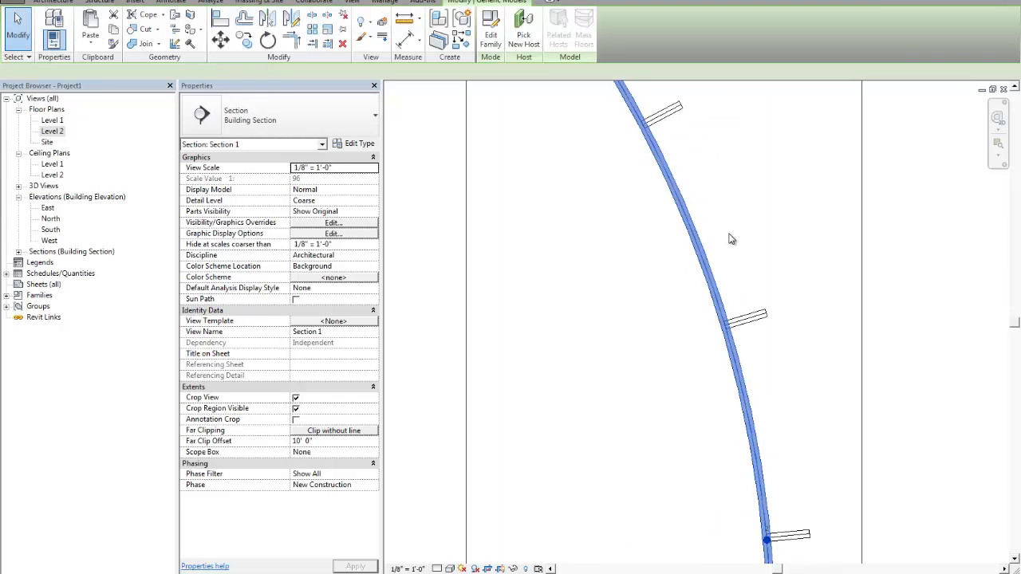
pyautogui.click(730, 234)
pyautogui.scroll(-3, 732, 237)
pyautogui.moveTo(742, 246); pyautogui.dragTo(727, 213, button='middle')
pyautogui.scroll(1, 710, 192)
pyautogui.scroll(-3, 702, 191)
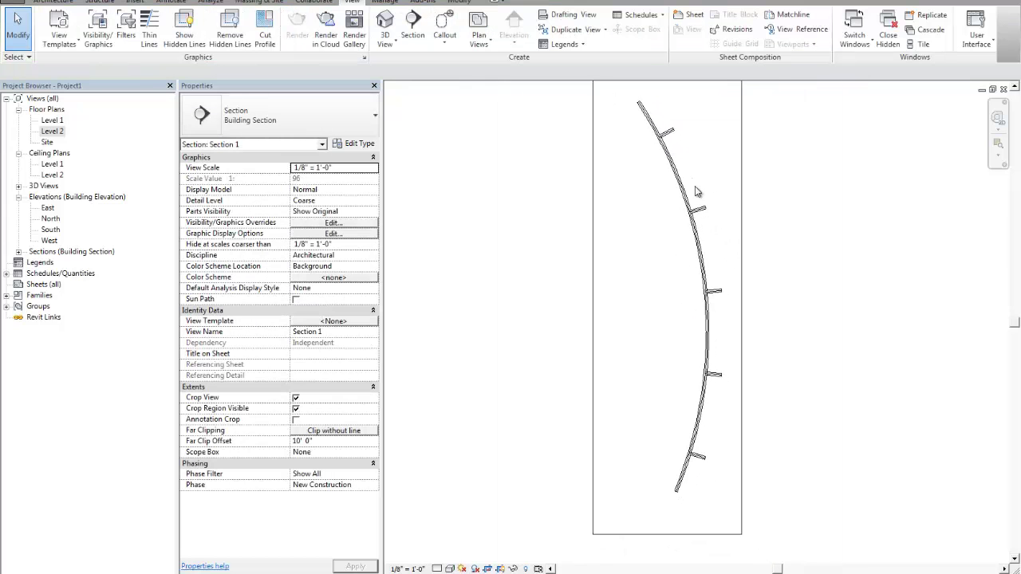
pyautogui.click(17, 3)
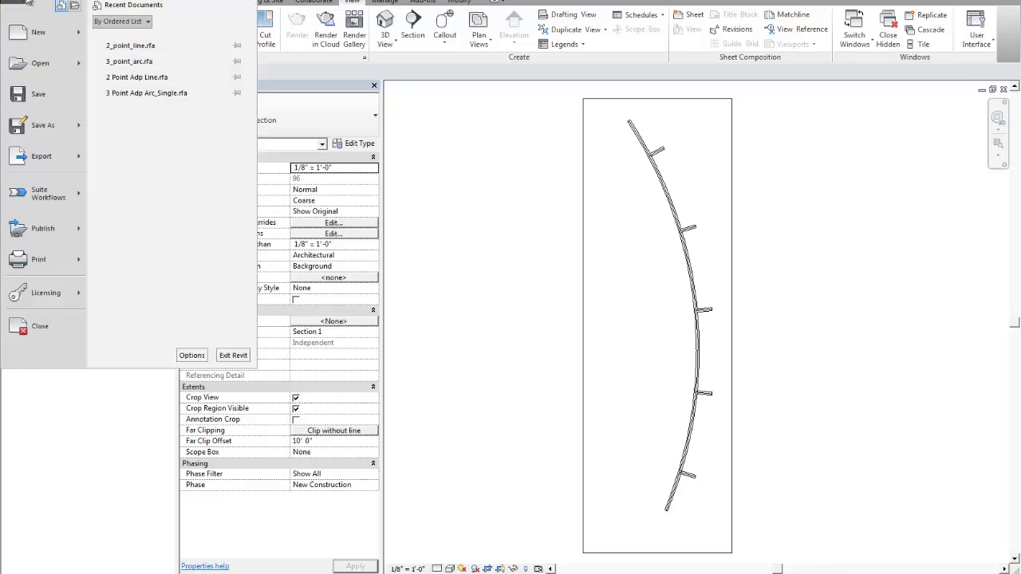
pyautogui.click(662, 198)
pyautogui.click(675, 212)
pyautogui.click(705, 209)
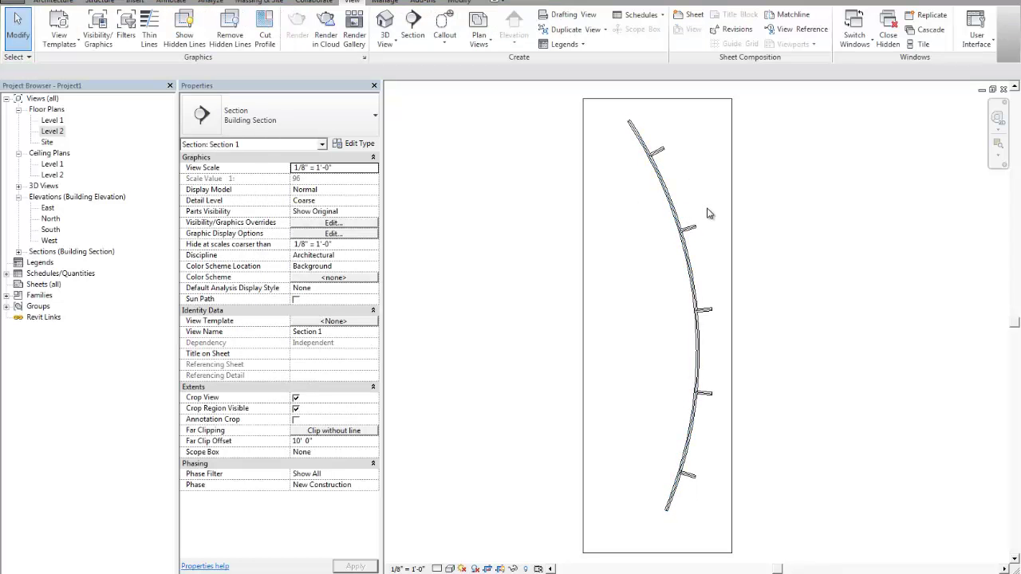
# Create a new family from the Generic Annotation template in the Annotations folder
pyautogui.click(16, 4)
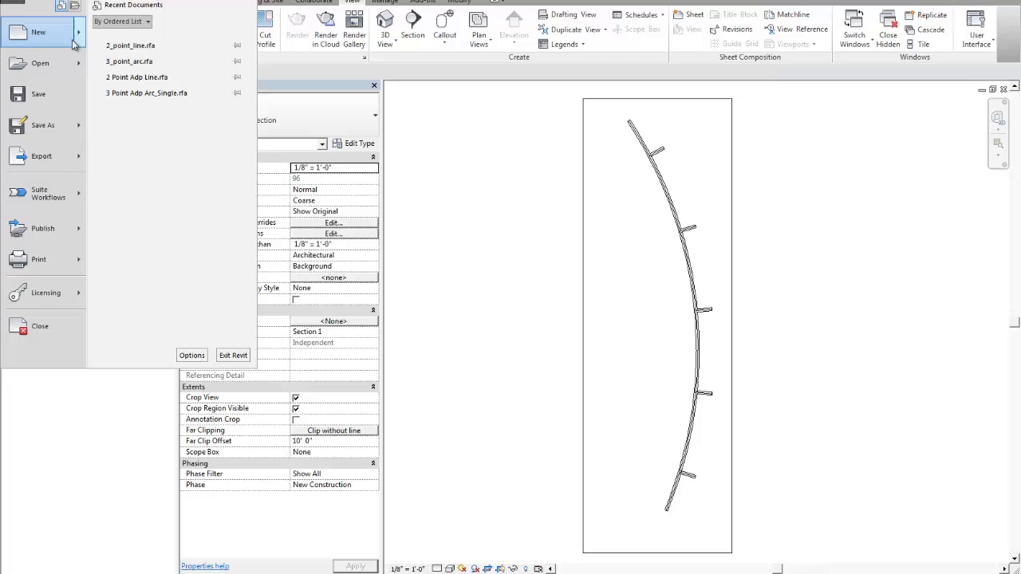
pyautogui.moveTo(48, 32)
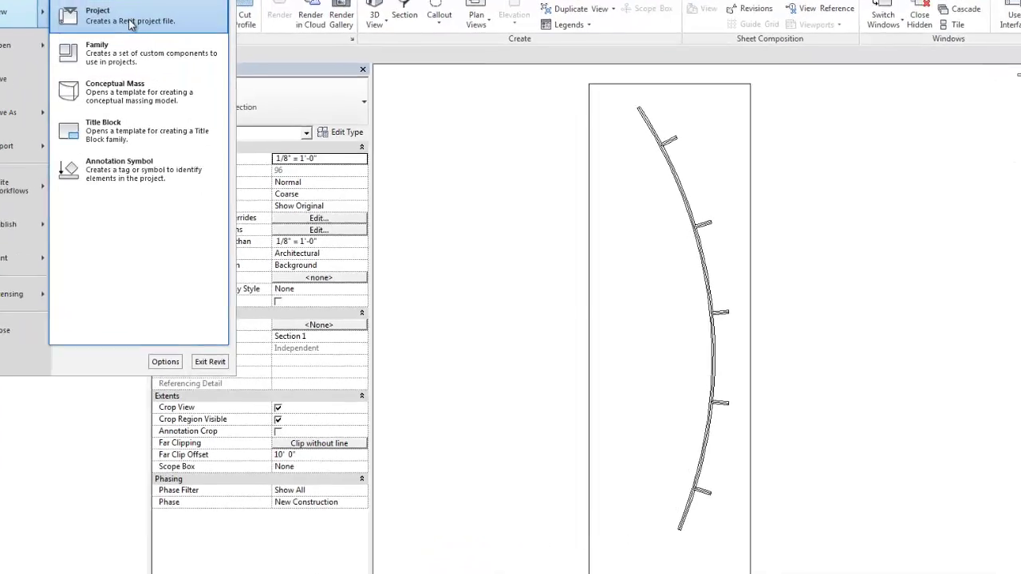
pyautogui.click(112, 49)
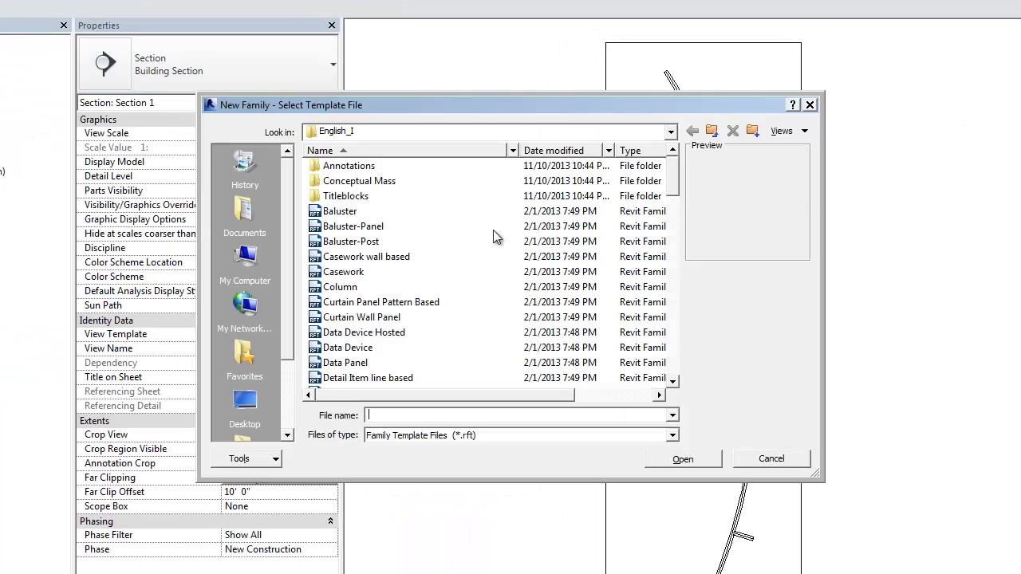
pyautogui.click(361, 319)
pyautogui.press('g')
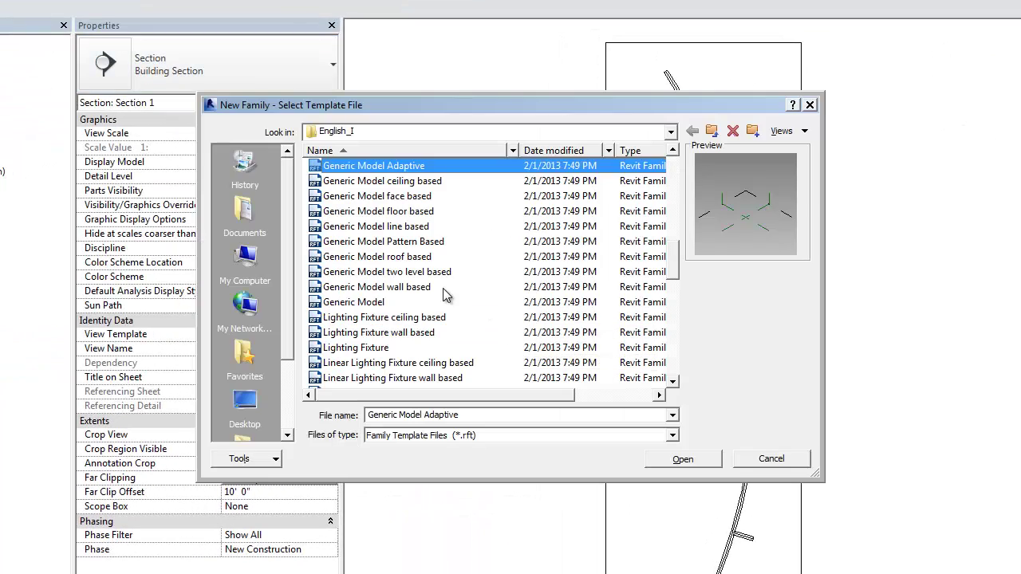
pyautogui.click(444, 301)
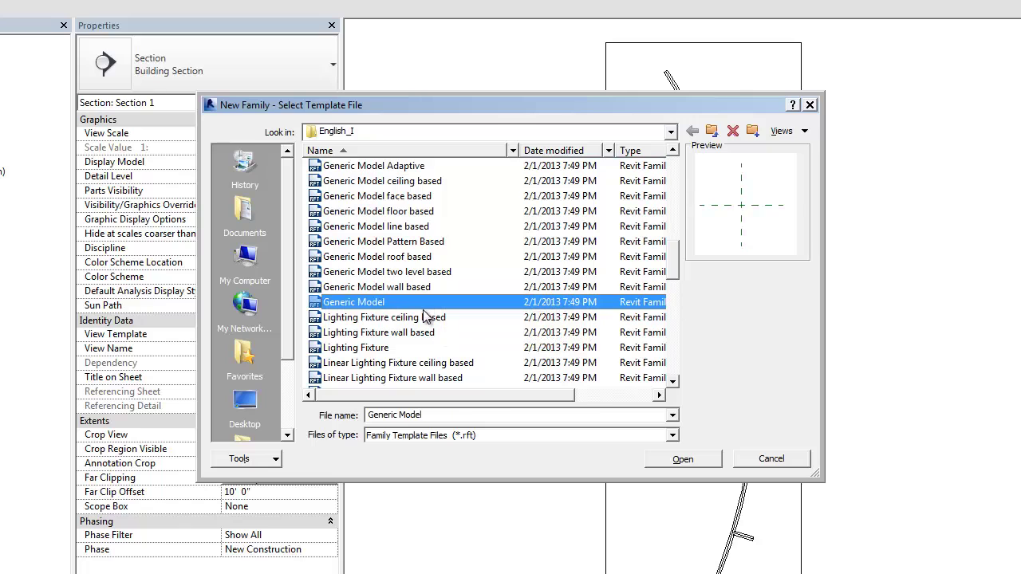
pyautogui.scroll(10, 407, 239)
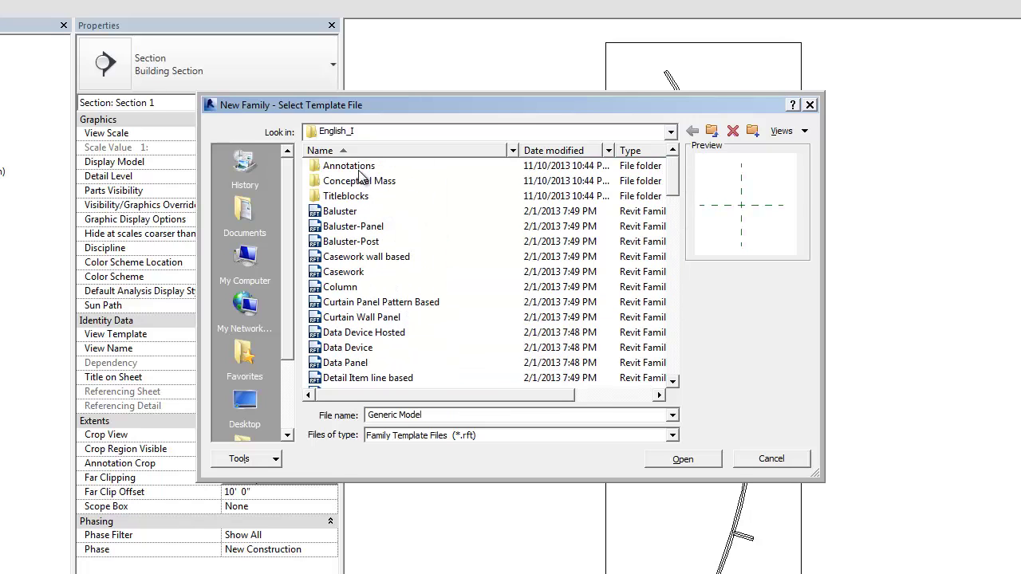
pyautogui.doubleClick(359, 166)
pyautogui.click(357, 258)
pyautogui.press('g')
pyautogui.scroll(-1, 419, 266)
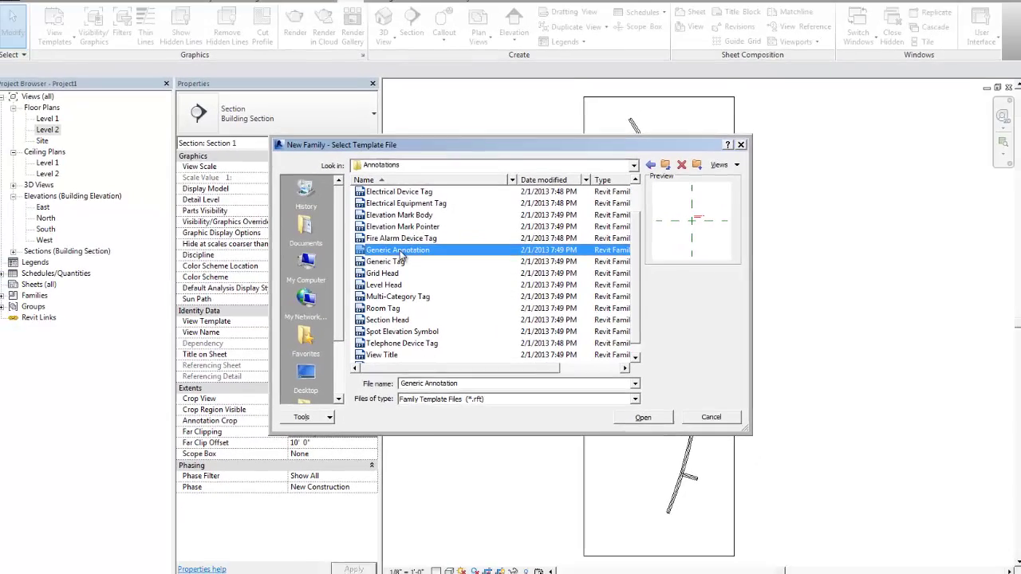
pyautogui.doubleClick(383, 247)
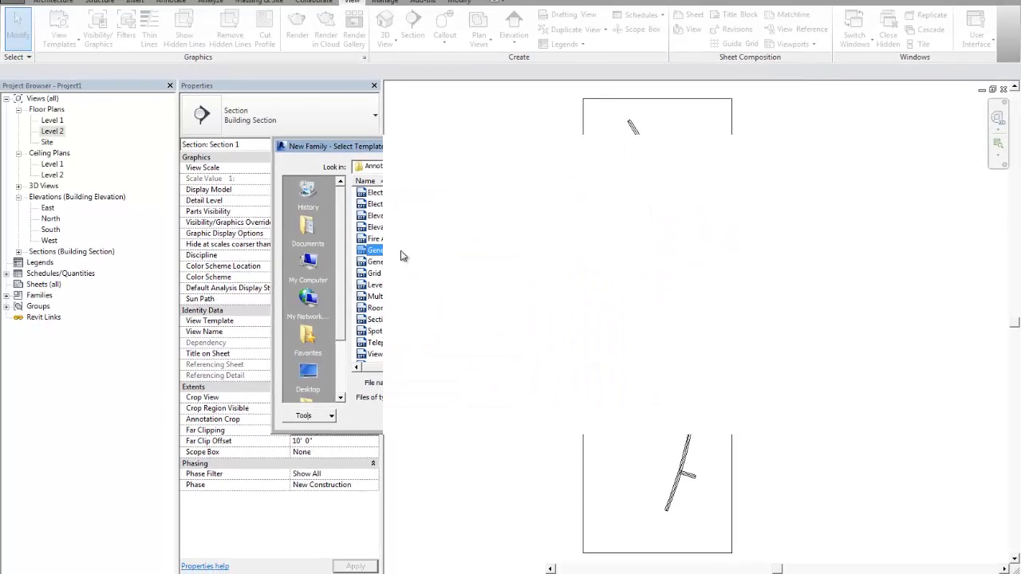
# Set the family category to Generic Model Tags
pyautogui.click(71, 18)
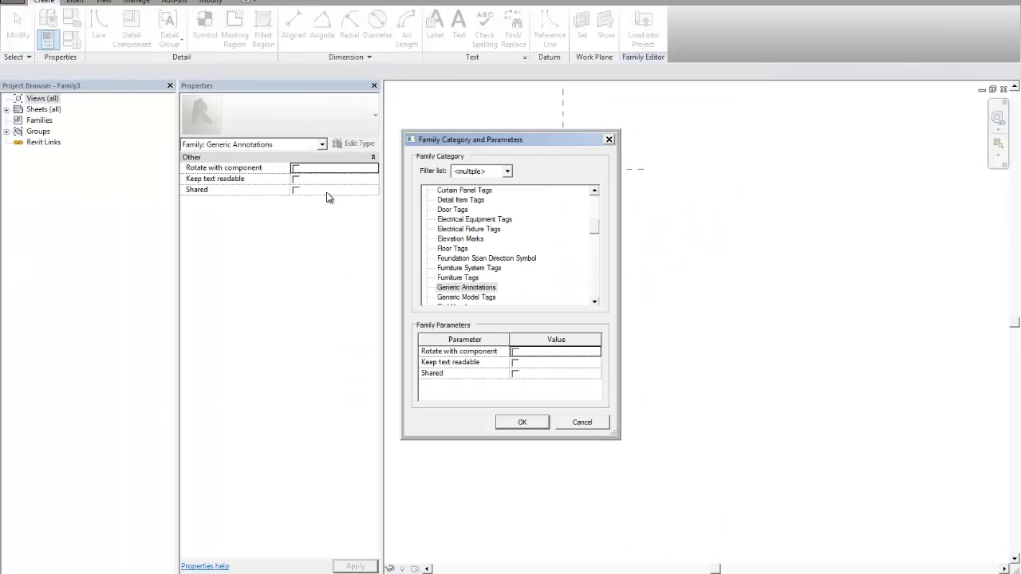
pyautogui.click(491, 279)
pyautogui.click(490, 288)
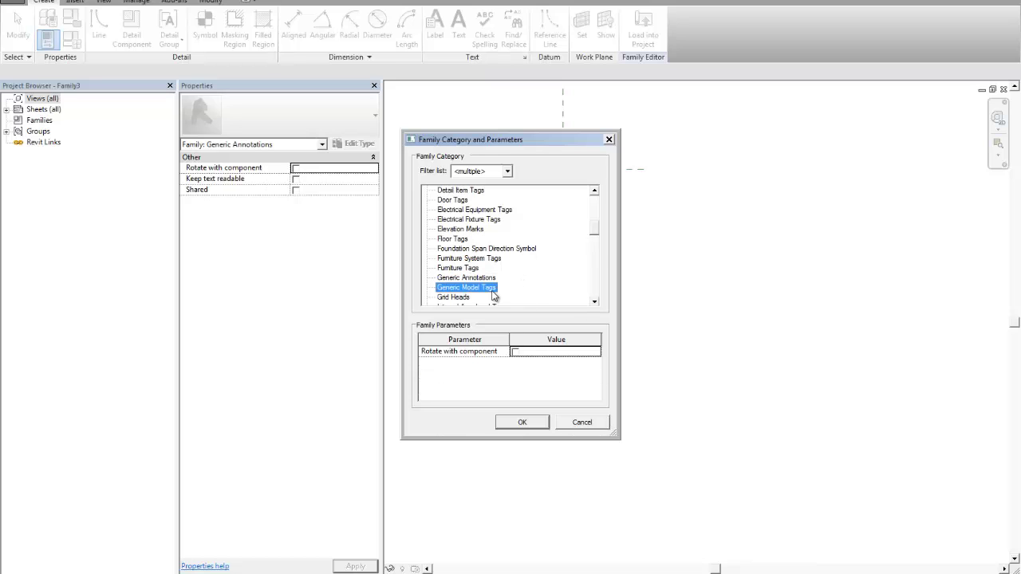
pyautogui.click(523, 422)
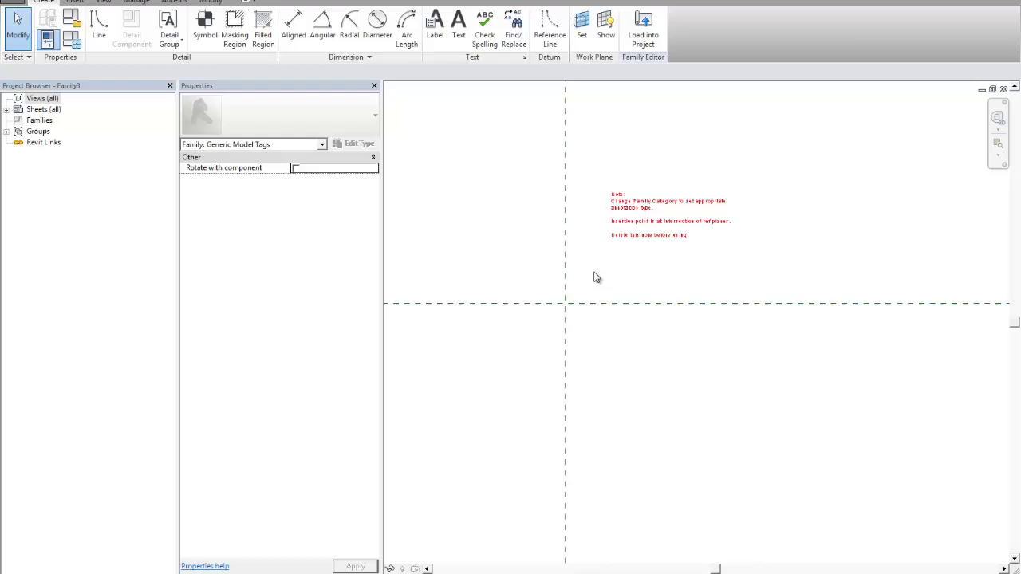
# Start a label near the reference plane intersection and add the shared parameter Arc Length from the Framing group to it
pyautogui.click(435, 28)
pyautogui.click(562, 284)
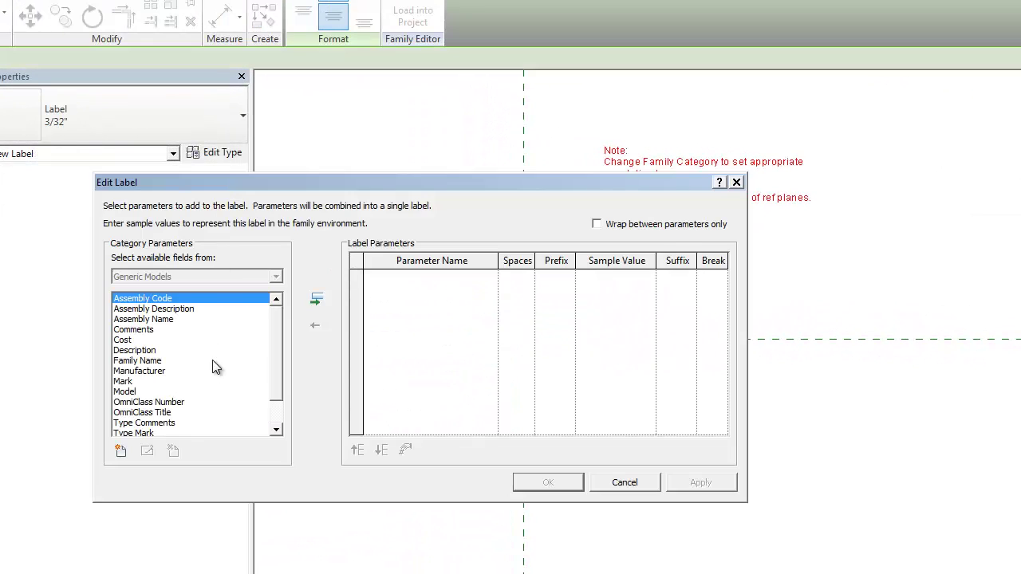
pyautogui.scroll(-3, 278, 379)
pyautogui.scroll(3, 279, 421)
pyautogui.click(121, 451)
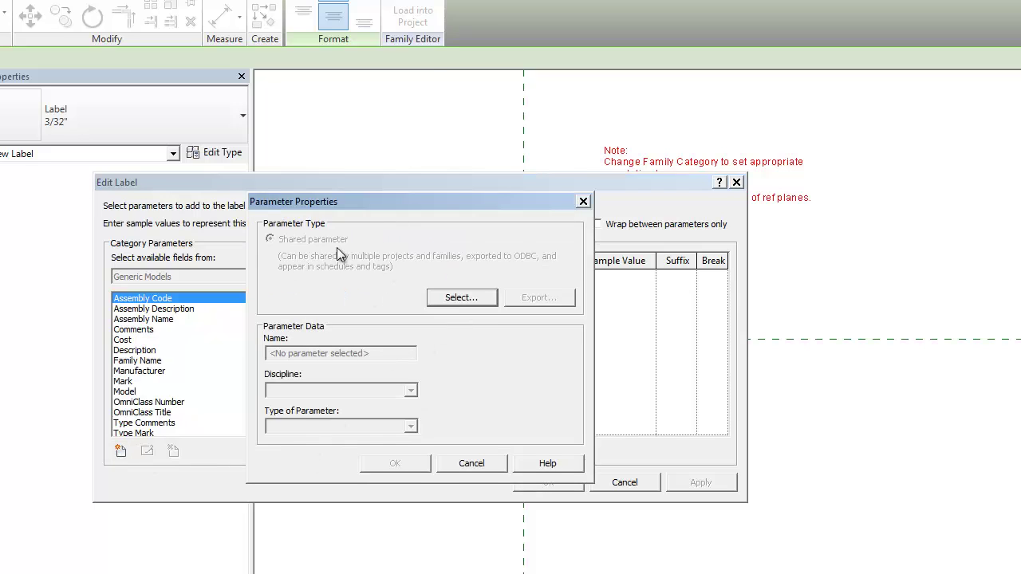
pyautogui.click(455, 300)
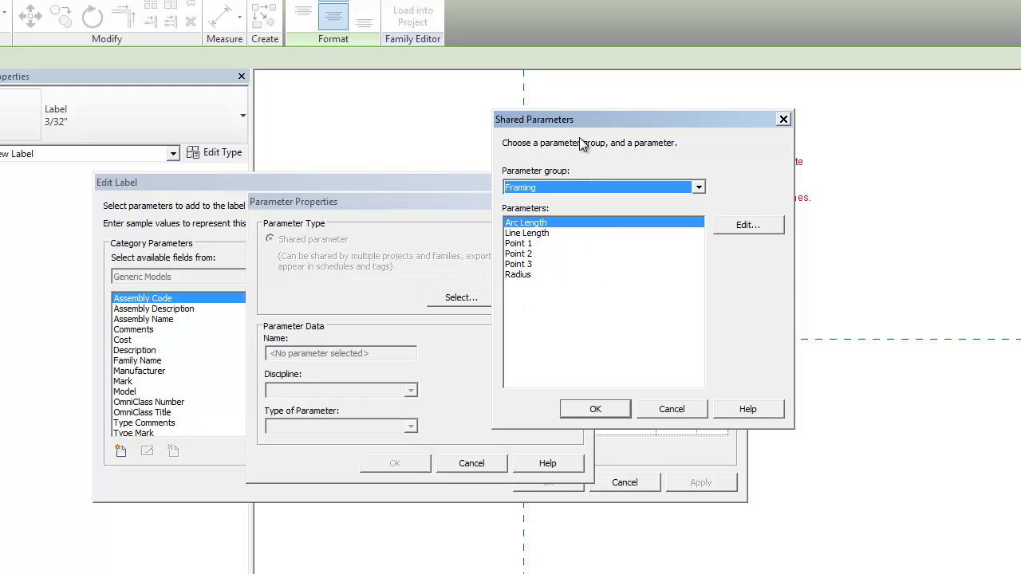
pyautogui.moveTo(584, 126); pyautogui.dragTo(516, 108)
pyautogui.click(475, 206)
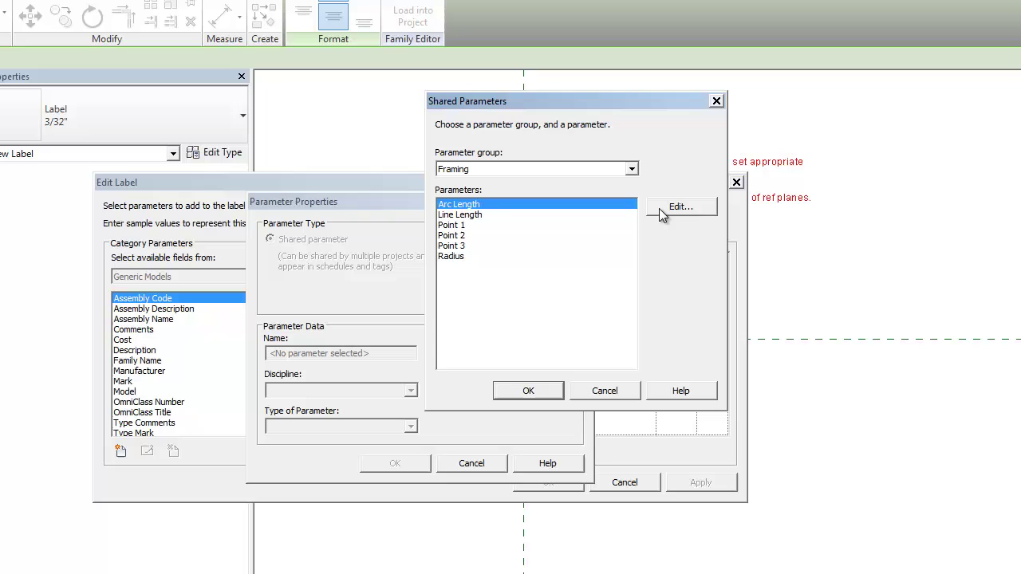
pyautogui.click(534, 386)
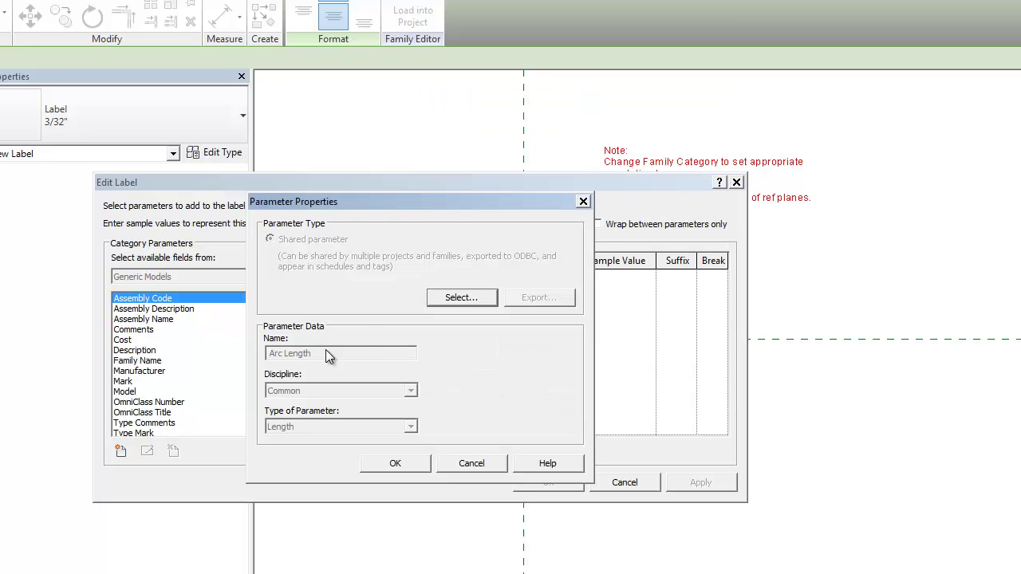
pyautogui.click(397, 463)
pyautogui.click(316, 302)
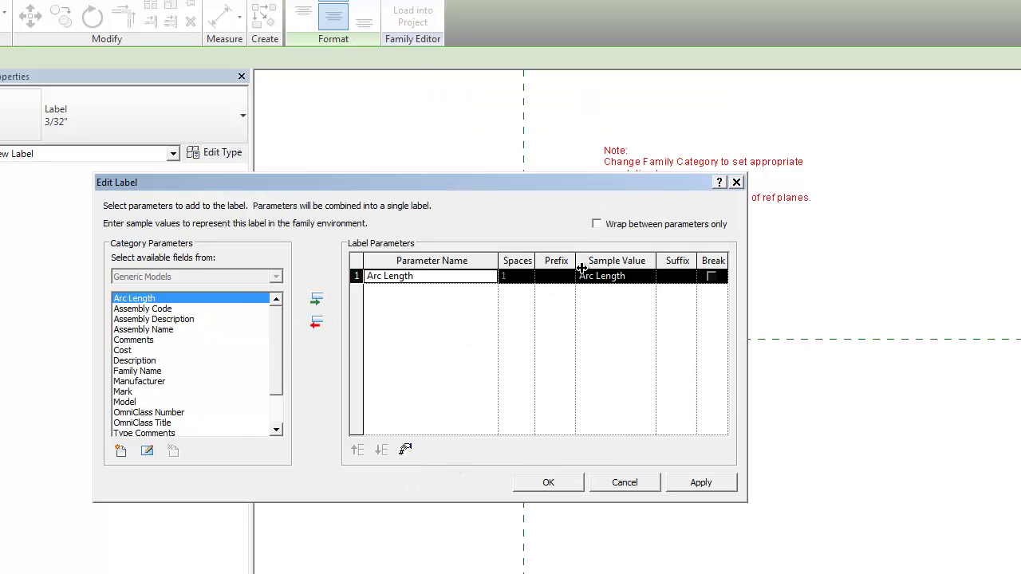
# Add the Framing shared parameter Radius to the label after Arc Length and finish placing the label
pyautogui.click(122, 452)
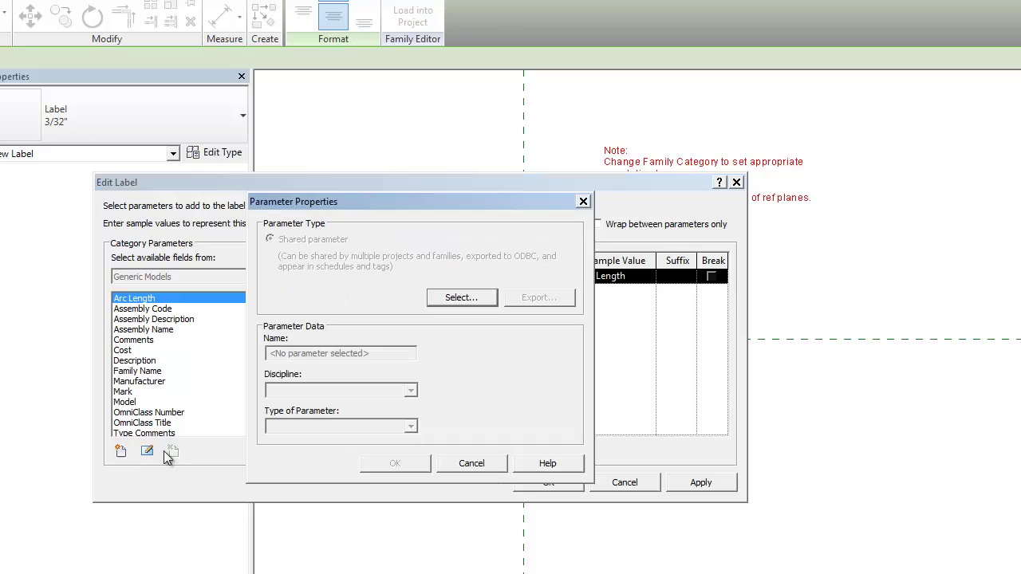
pyautogui.click(477, 297)
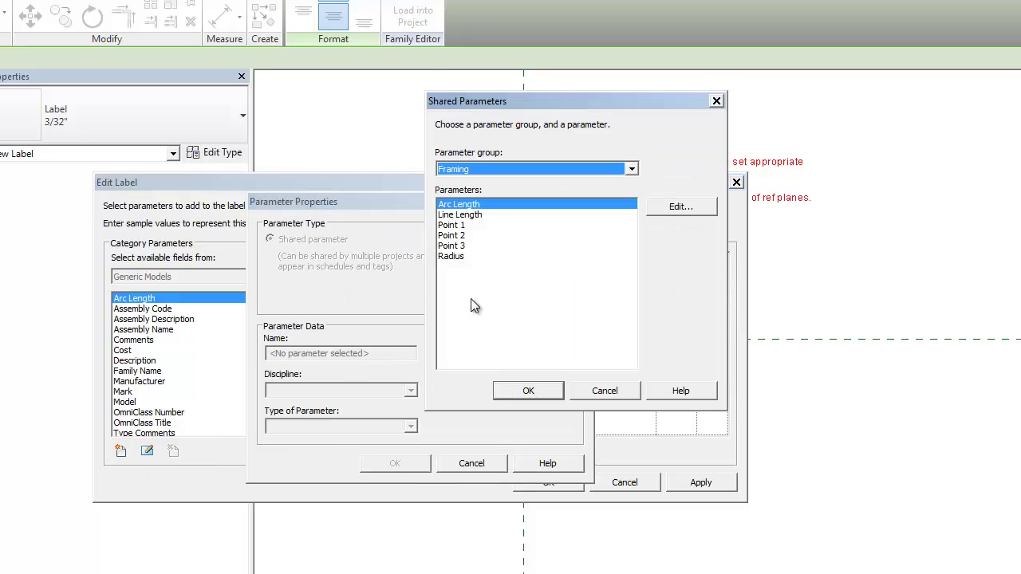
pyautogui.click(474, 216)
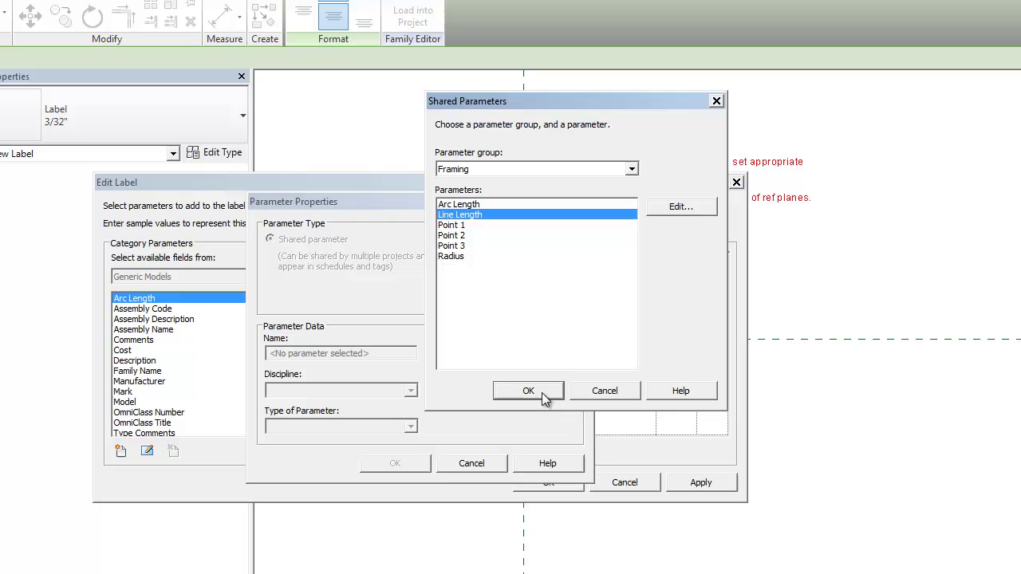
pyautogui.click(460, 257)
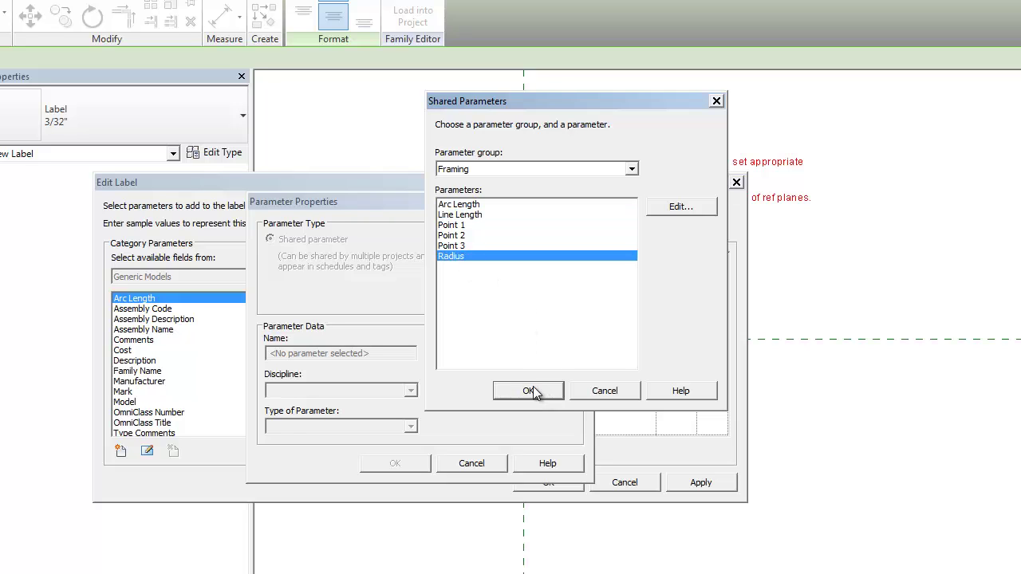
pyautogui.click(530, 391)
pyautogui.click(395, 463)
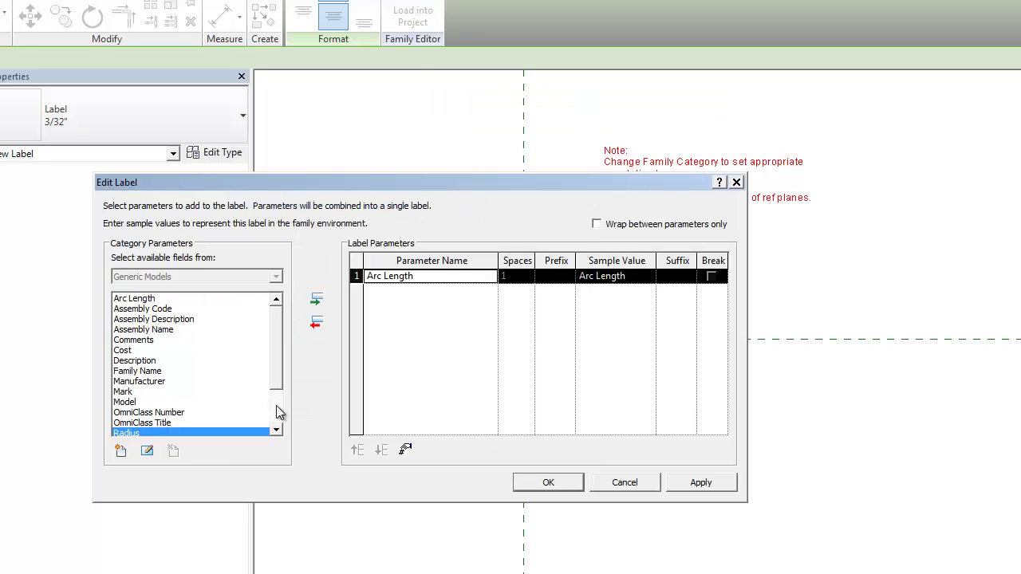
pyautogui.click(318, 300)
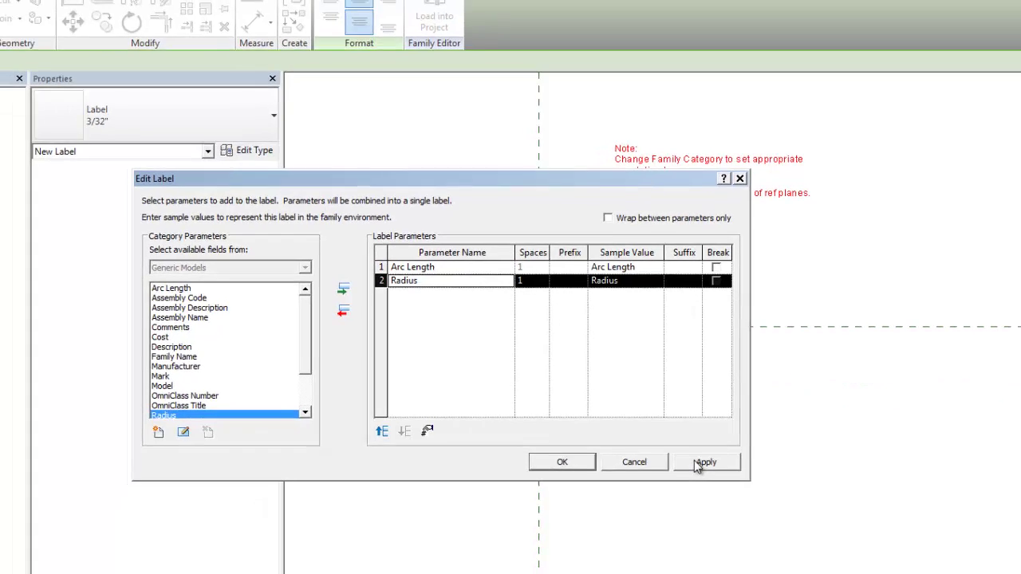
pyautogui.click(548, 483)
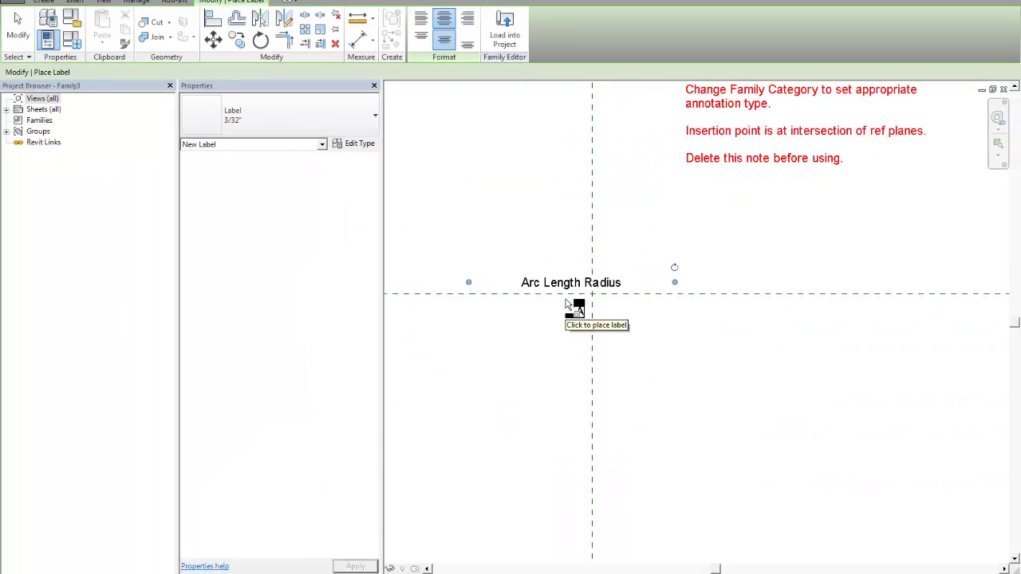
# Narrow the label's text box so that Arc Length and Radius wrap onto two lines
pyautogui.press('Escape')
pyautogui.scroll(1, 701, 284)
pyautogui.scroll(1, 707, 275)
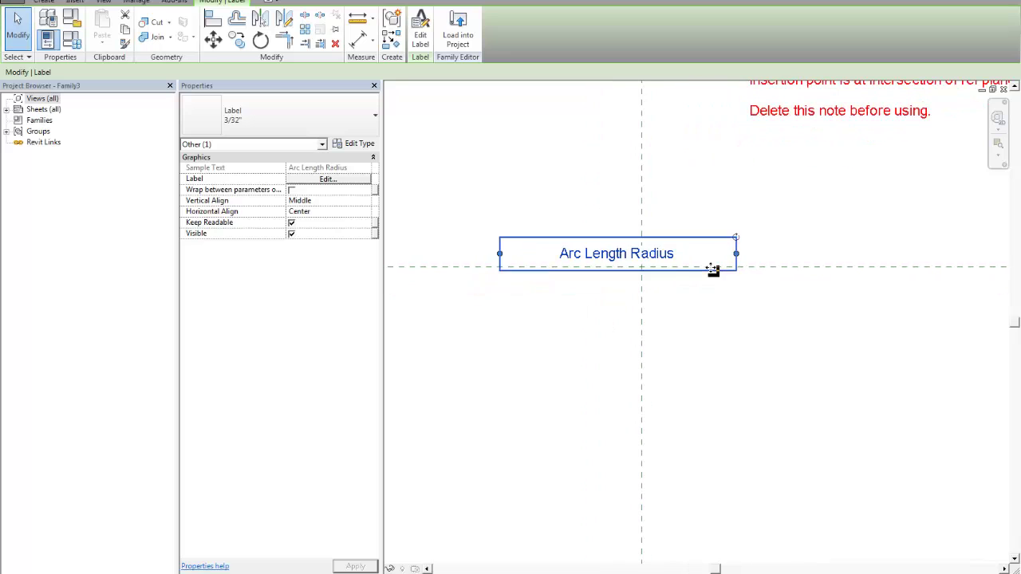
pyautogui.moveTo(735, 265); pyautogui.dragTo(784, 236, button='middle')
pyautogui.moveTo(787, 229); pyautogui.dragTo(726, 240)
pyautogui.click(694, 278)
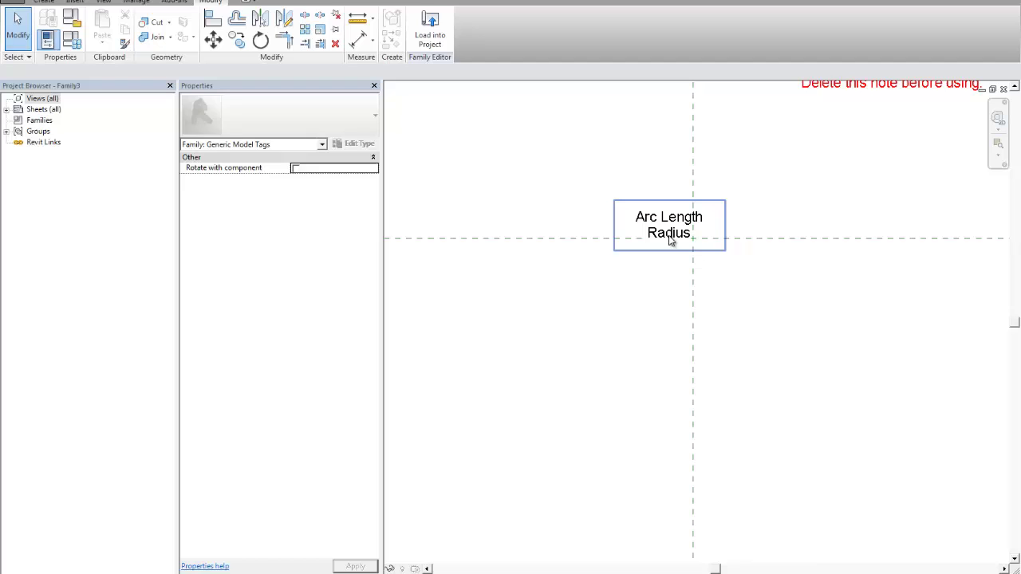
pyautogui.click(672, 231)
pyautogui.click(421, 35)
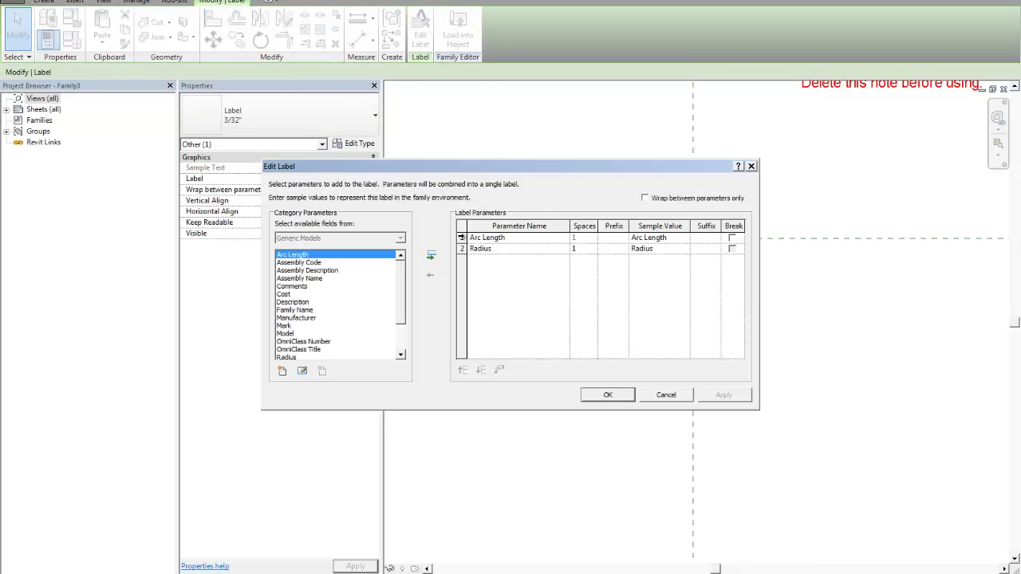
pyautogui.click(462, 238)
pyautogui.click(733, 239)
pyautogui.click(667, 396)
pyautogui.click(670, 293)
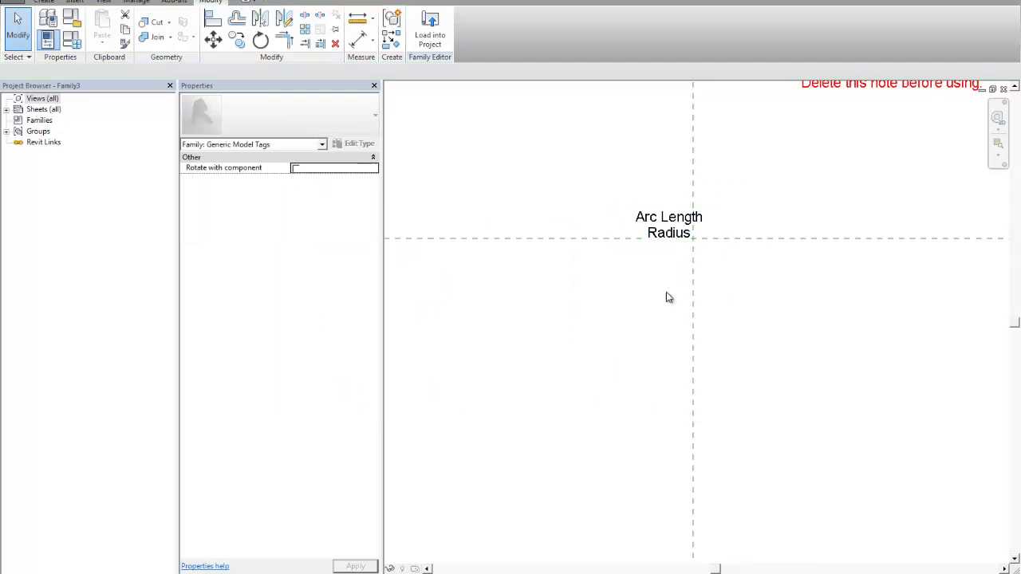
# Move the two-line label so that it is centred on the intersection of the reference planes
pyautogui.click(677, 228)
pyautogui.moveTo(638, 193); pyautogui.dragTo(674, 210)
pyautogui.click(768, 317)
pyautogui.scroll(-1, 772, 333)
pyautogui.moveTo(733, 262); pyautogui.dragTo(678, 256, button='middle')
pyautogui.scroll(2, 677, 256)
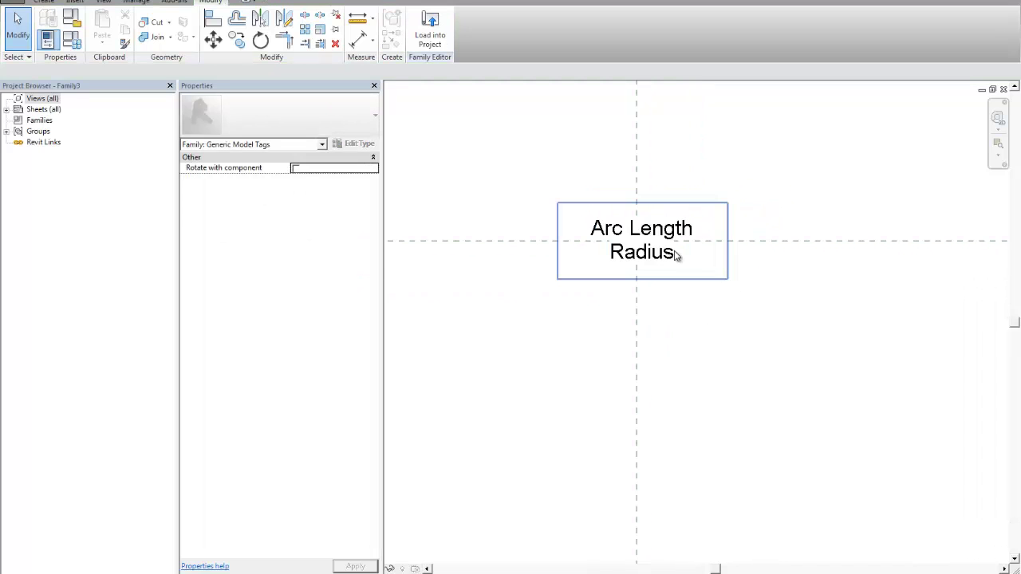
# Draw a rectangle about 1" wide and 1/2" high around the label text
pyautogui.click(44, 2)
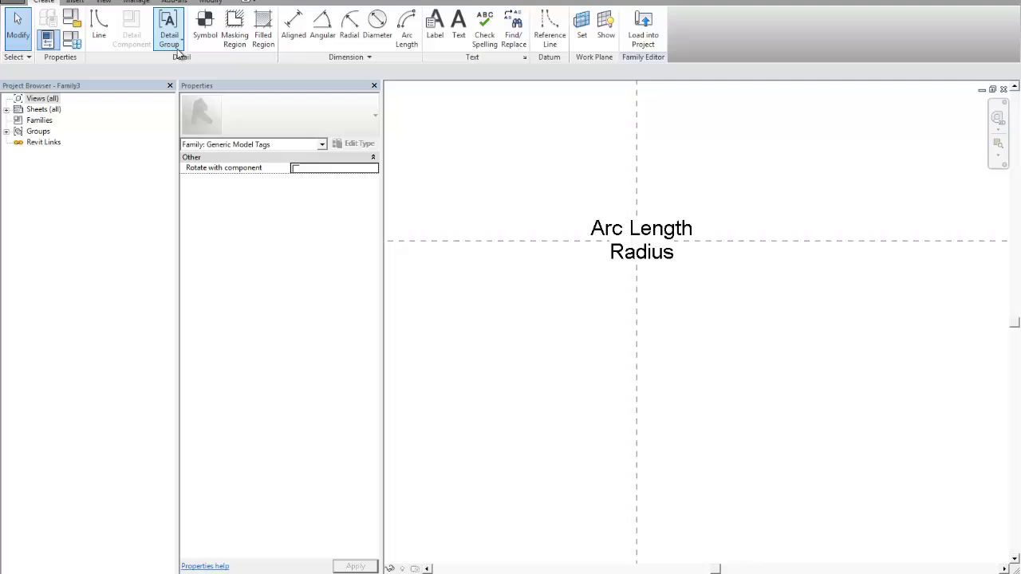
pyautogui.click(102, 24)
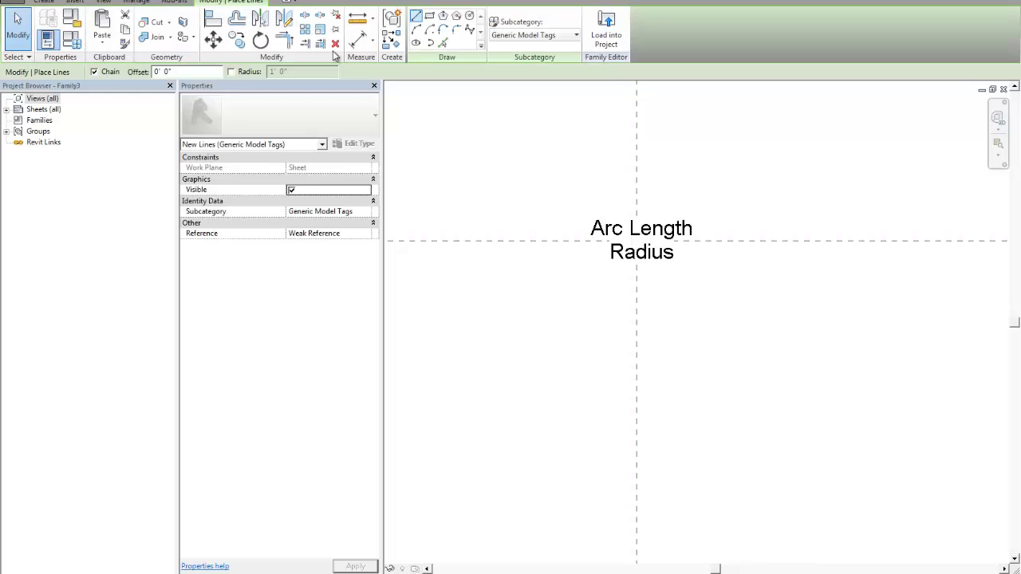
pyautogui.click(429, 16)
pyautogui.click(552, 194)
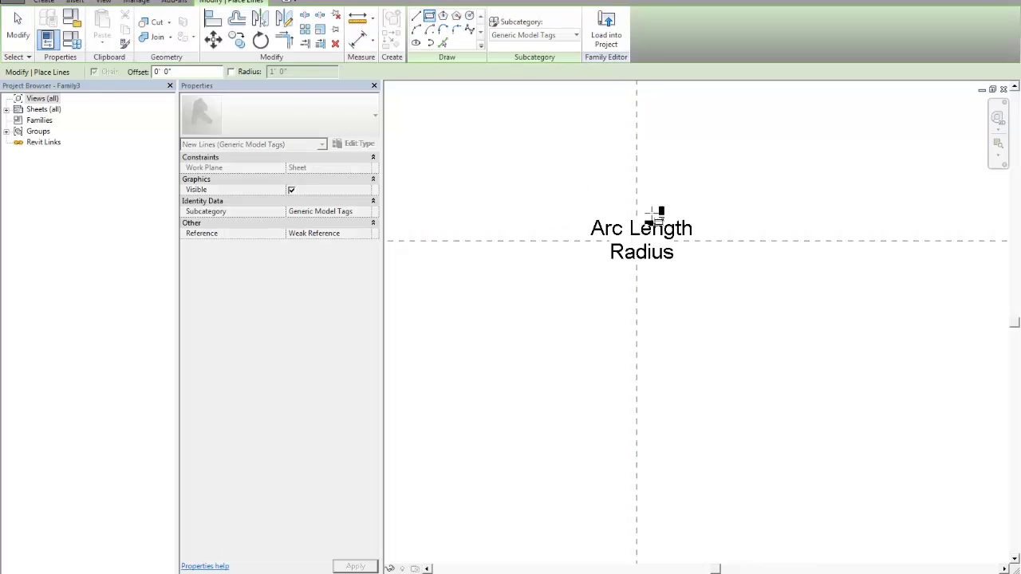
pyautogui.click(726, 278)
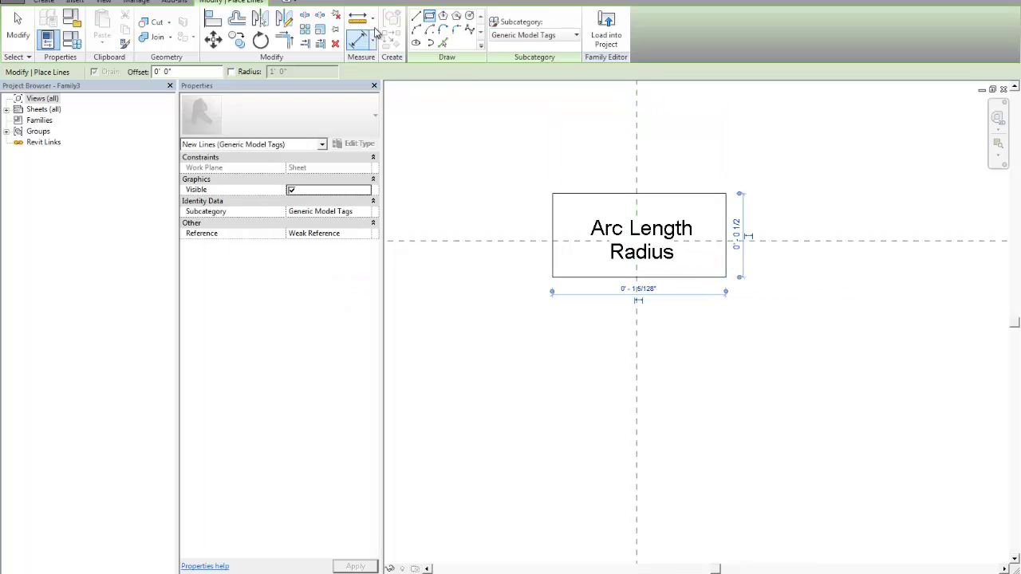
# Draw a horizontal dividing line across the rectangle between the Arc Length and Radius text
pyautogui.click(416, 16)
pyautogui.click(553, 239)
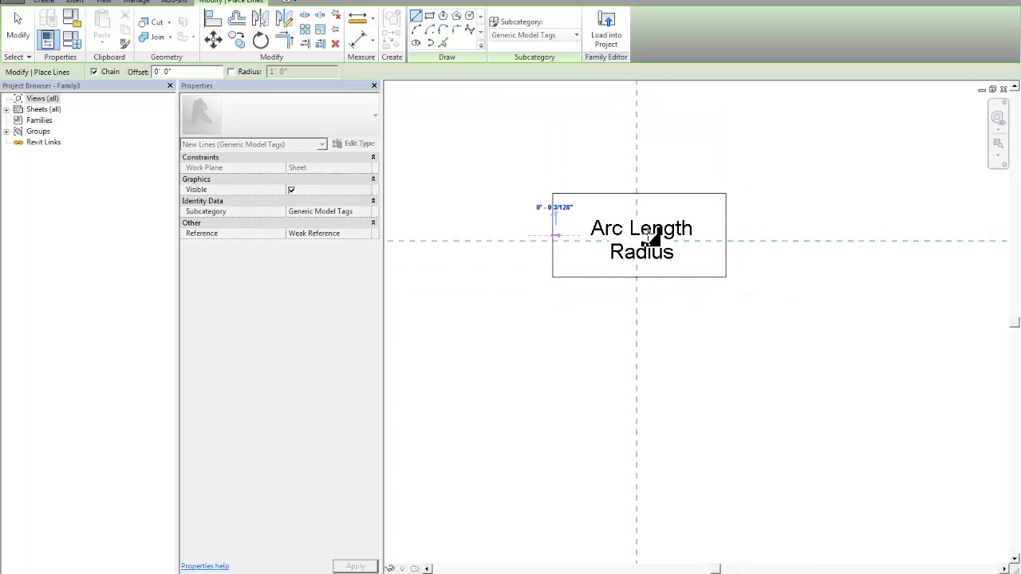
pyautogui.click(726, 236)
pyautogui.press('Escape')
pyautogui.press('Escape')
pyautogui.scroll(1, 734, 242)
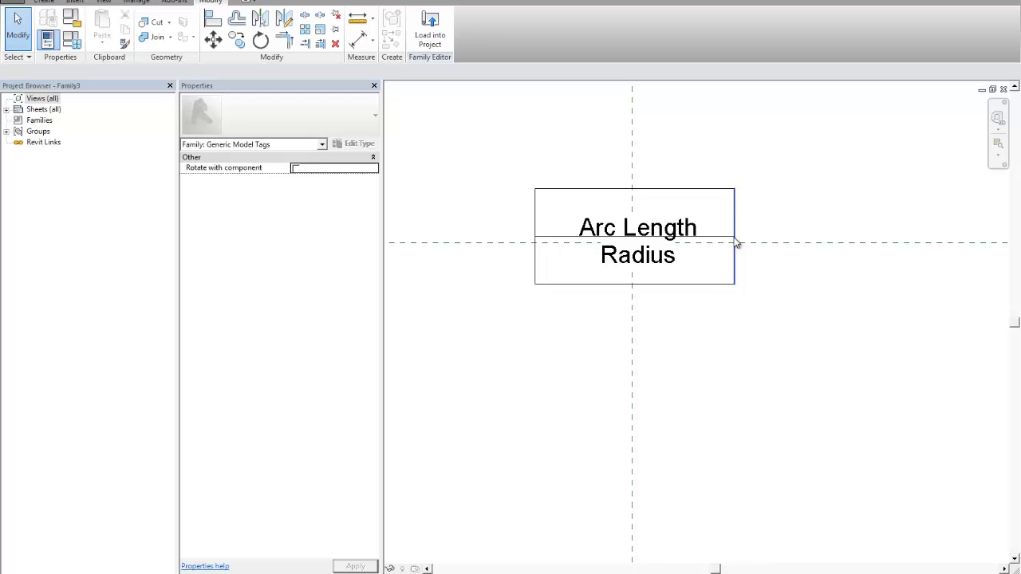
pyautogui.press('Tab')
pyautogui.click(736, 217)
pyautogui.scroll(1, 750, 221)
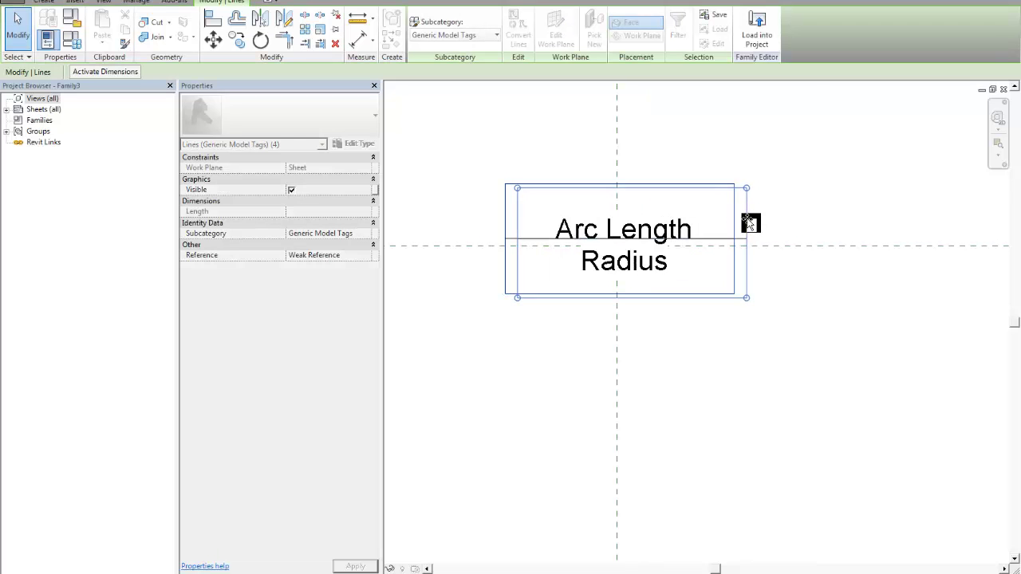
pyautogui.press('Escape')
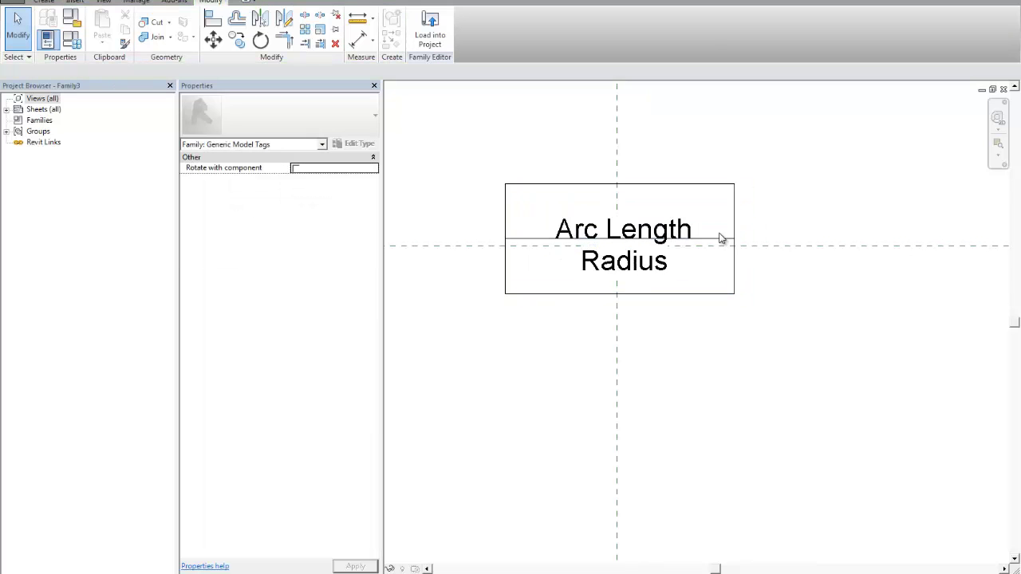
# Move the rectangle together with its dividing line so that the line lies on the horizontal reference plane
pyautogui.click(735, 217)
pyautogui.keyDown('ctrl'); pyautogui.click(736, 214); pyautogui.keyUp('ctrl')
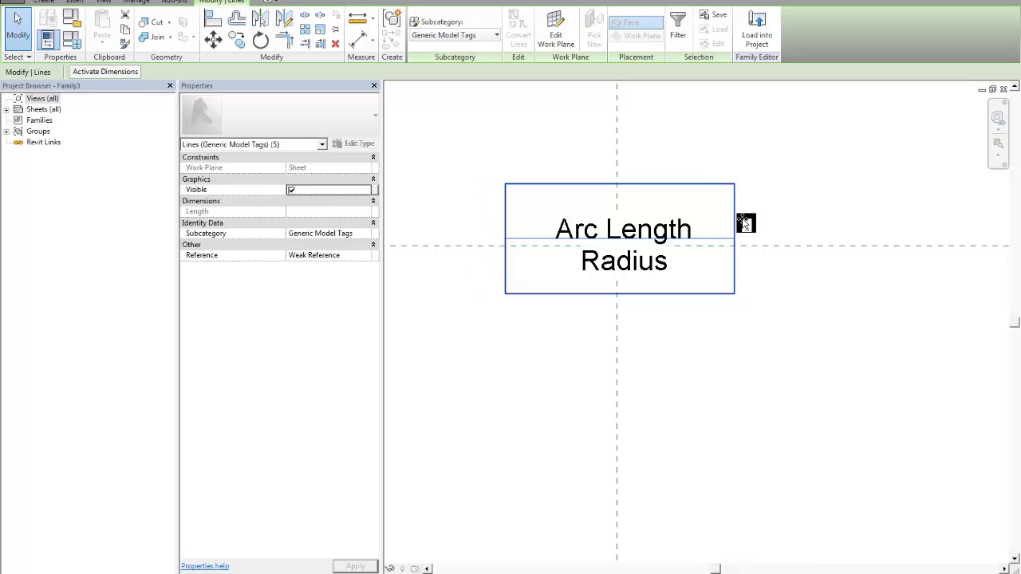
pyautogui.moveTo(735, 215); pyautogui.dragTo(749, 221)
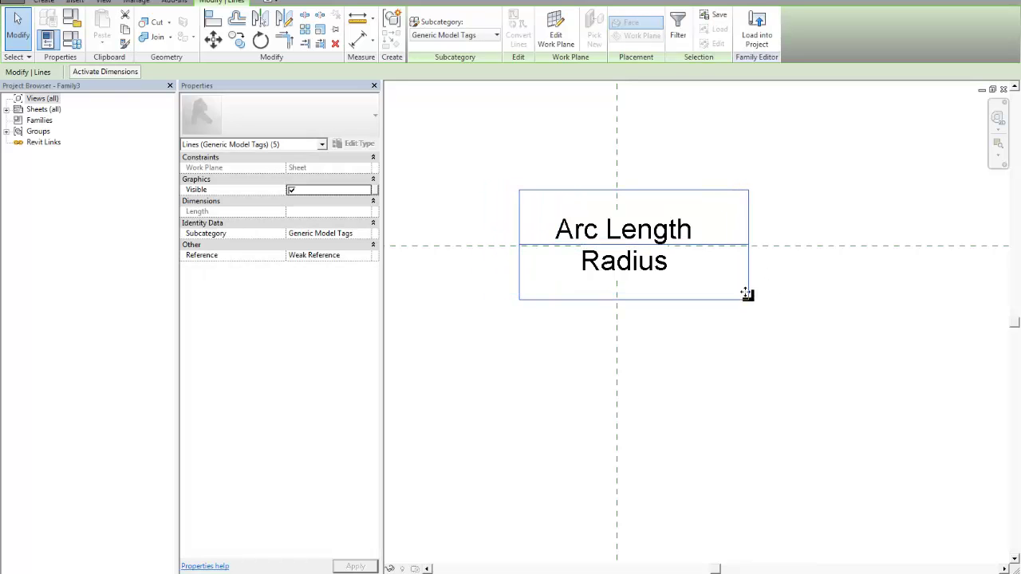
# Shift the rectangle's right edge slightly inward so that the box sits more evenly around the label
pyautogui.click(734, 272)
pyautogui.click(750, 262)
pyautogui.moveTo(749, 262); pyautogui.dragTo(736, 263)
pyautogui.press('Delete')
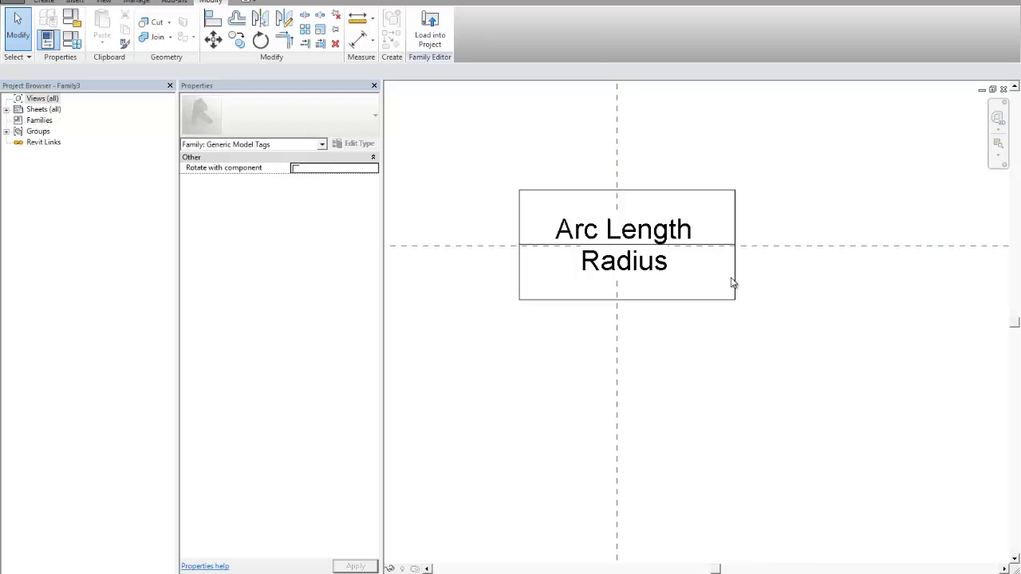
# Dimension the rectangle's left edge, the vertical reference plane and the right edge in one string, and make the segments equal
pyautogui.press('d')
pyautogui.press('i')
pyautogui.click(522, 221)
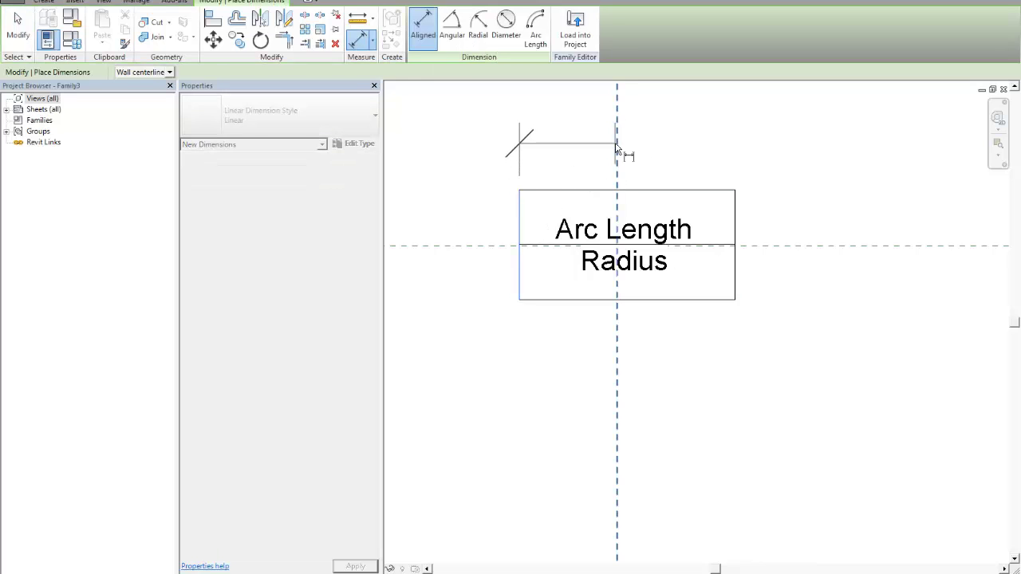
pyautogui.click(619, 160)
pyautogui.click(734, 211)
pyautogui.click(777, 205)
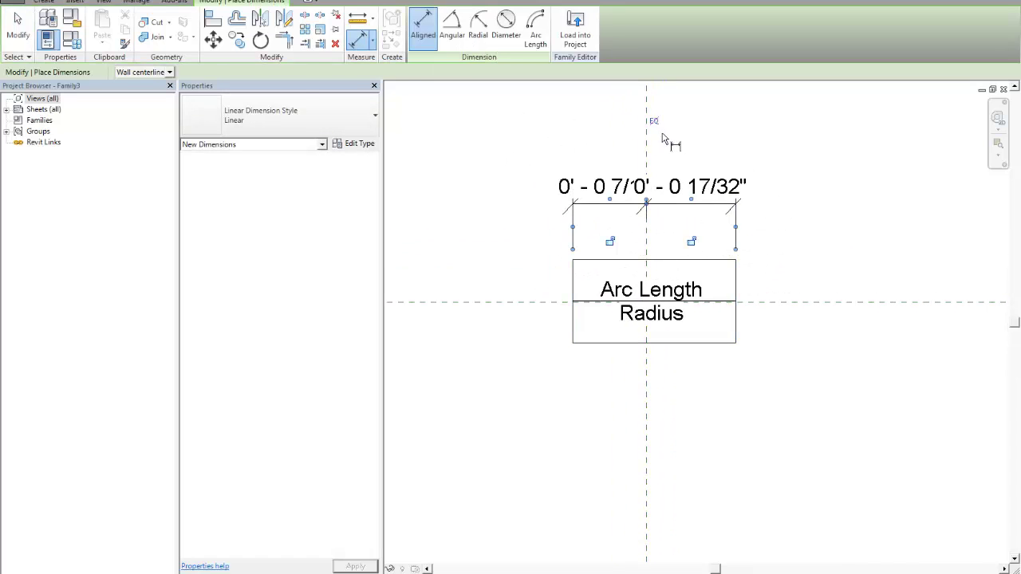
pyautogui.click(647, 121)
pyautogui.scroll(1, 669, 211)
pyautogui.press('Escape')
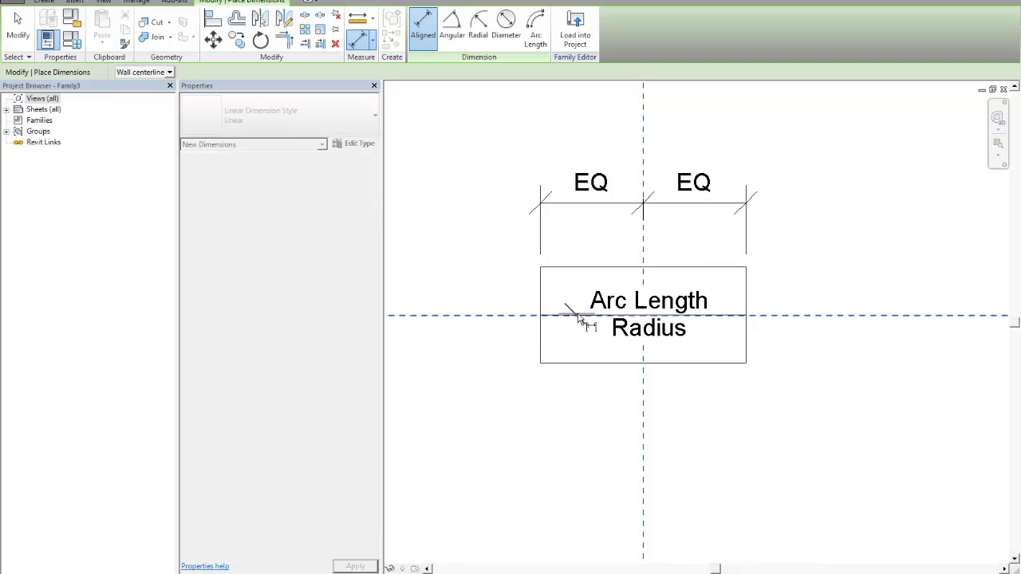
# Dimension the rectangle's top edge, dividing line, horizontal reference plane and bottom edge in one string, and make the segments equal
pyautogui.click(574, 278)
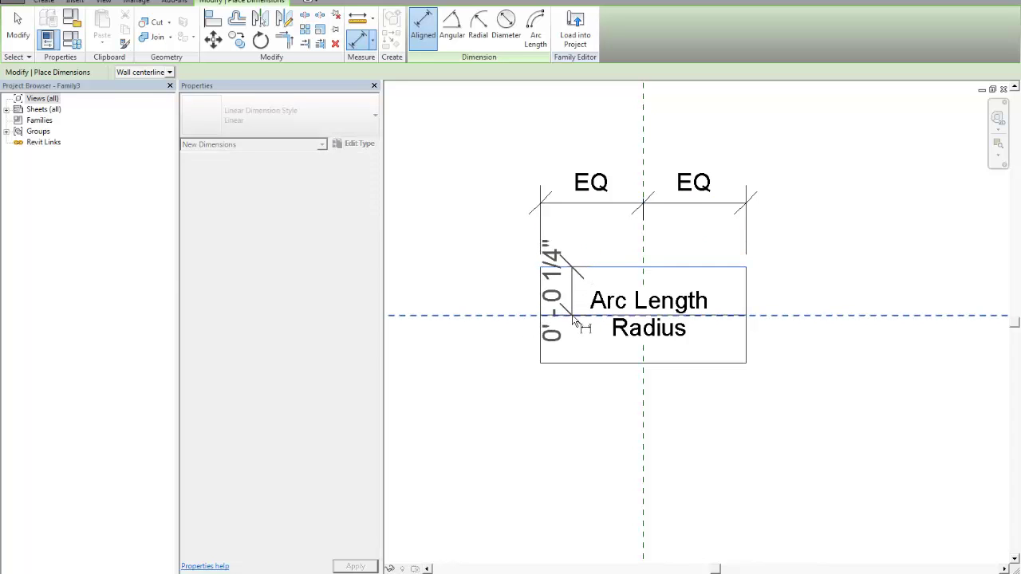
pyautogui.click(572, 364)
pyautogui.scroll(-1, 562, 383)
pyautogui.moveTo(562, 383); pyautogui.dragTo(667, 343, button='middle')
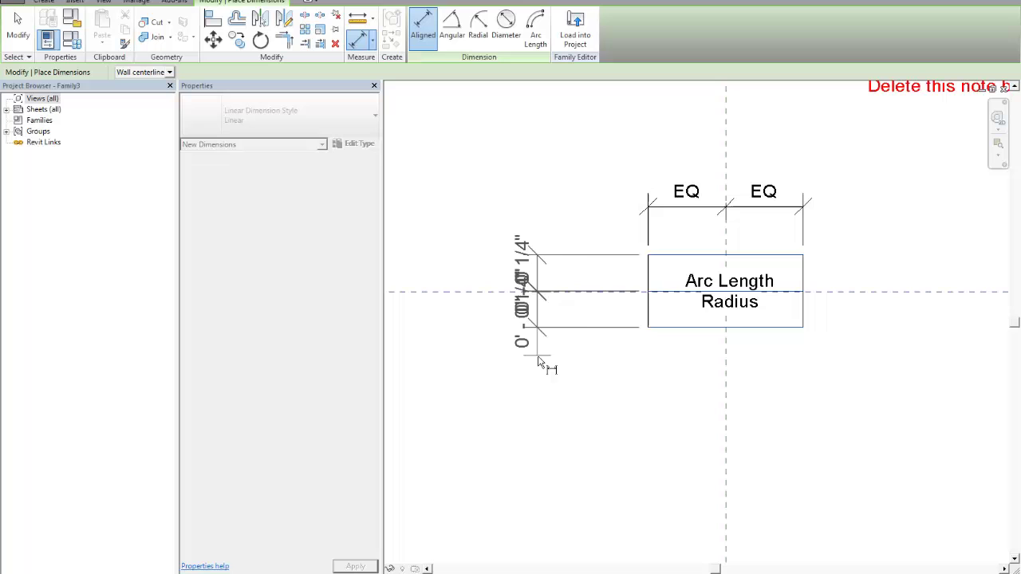
pyautogui.click(538, 356)
pyautogui.click(466, 291)
pyautogui.scroll(1, 736, 344)
pyautogui.moveTo(736, 344); pyautogui.dragTo(688, 341, button='middle')
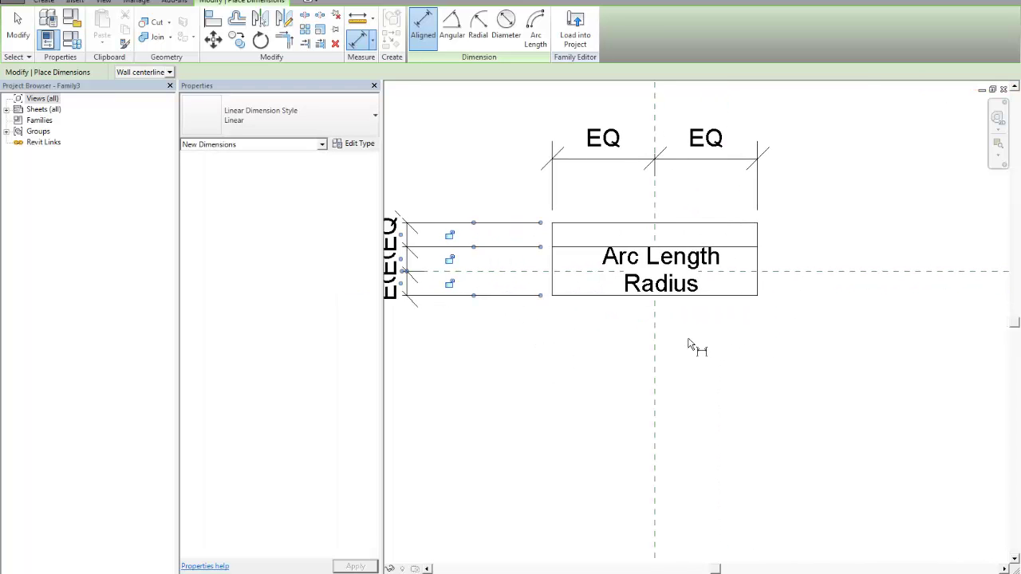
# Undo the equal spacing of the box's vertical dimension string and leave the dimension command
pyautogui.scroll(-1, 606, 328)
pyautogui.moveTo(594, 335); pyautogui.dragTo(671, 336, button='middle')
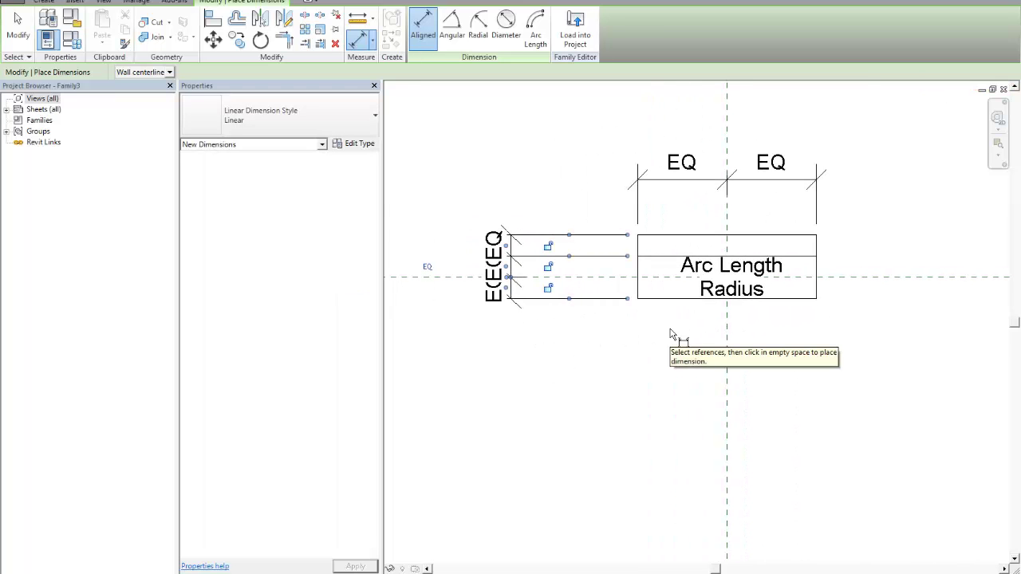
pyautogui.hotkey('ctrl', 'z')
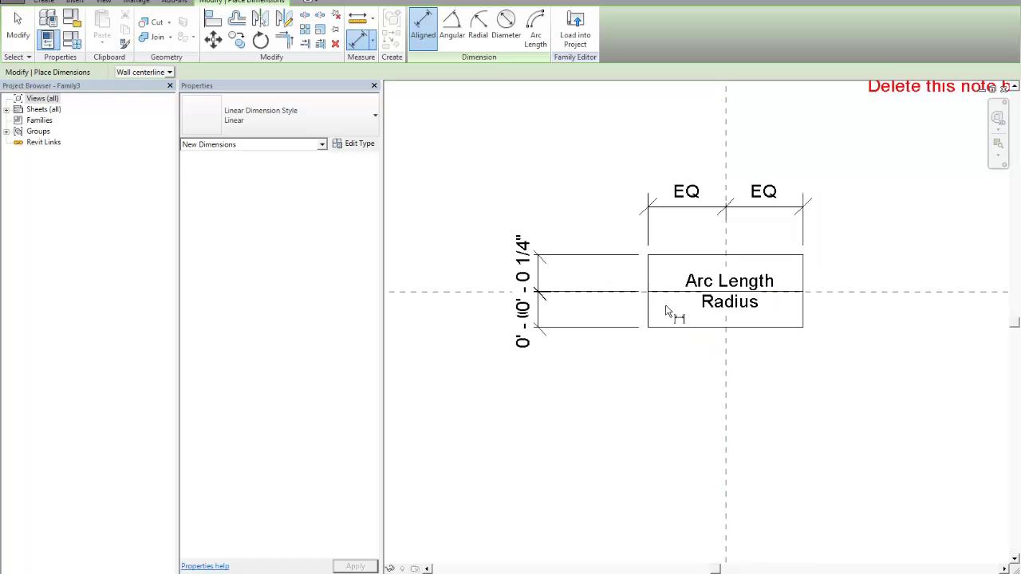
pyautogui.press('Escape')
pyautogui.scroll(1, 636, 296)
# Move the dividing line slightly below the horizontal reference plane and inspect the vertical dimension string
pyautogui.click(675, 292)
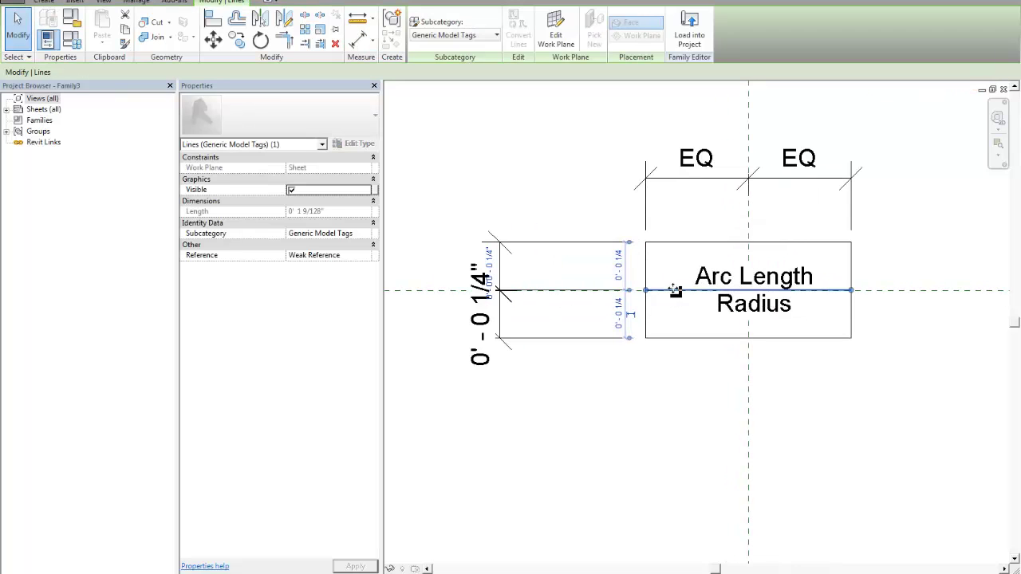
pyautogui.scroll(1, 675, 298)
pyautogui.press('Escape')
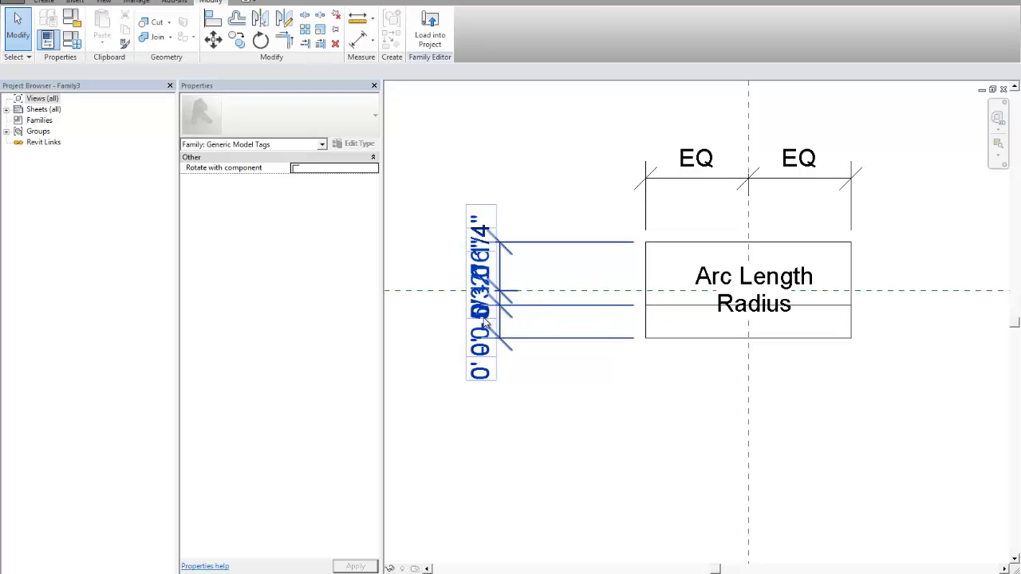
pyautogui.click(513, 343)
pyautogui.scroll(-1, 455, 326)
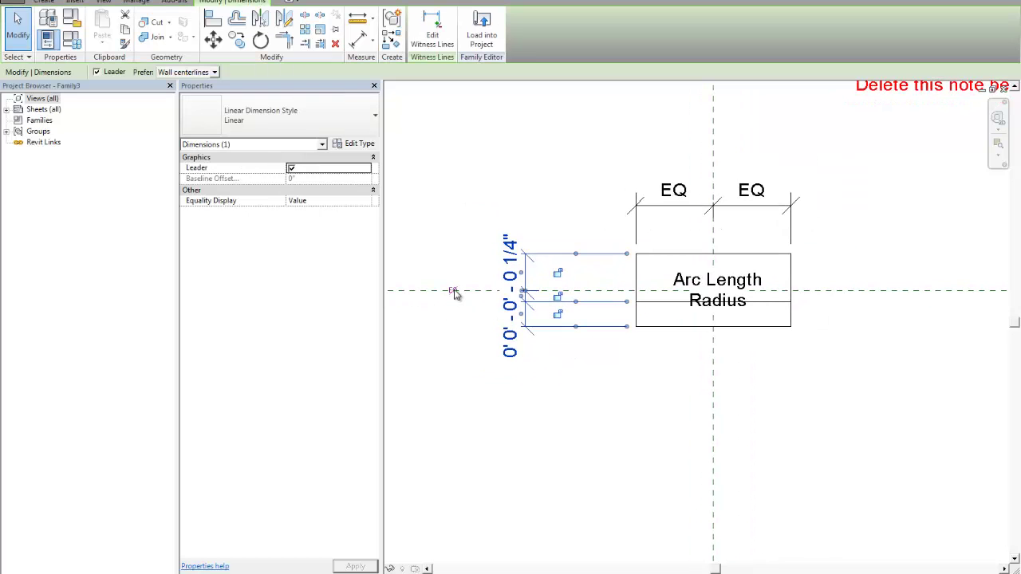
pyautogui.click(613, 347)
# Dimension the box's upper edge, horizontal reference plane and lower edge in one string beside the box, and make the segments equal
pyautogui.press('d')
pyautogui.press('i')
pyautogui.click(661, 254)
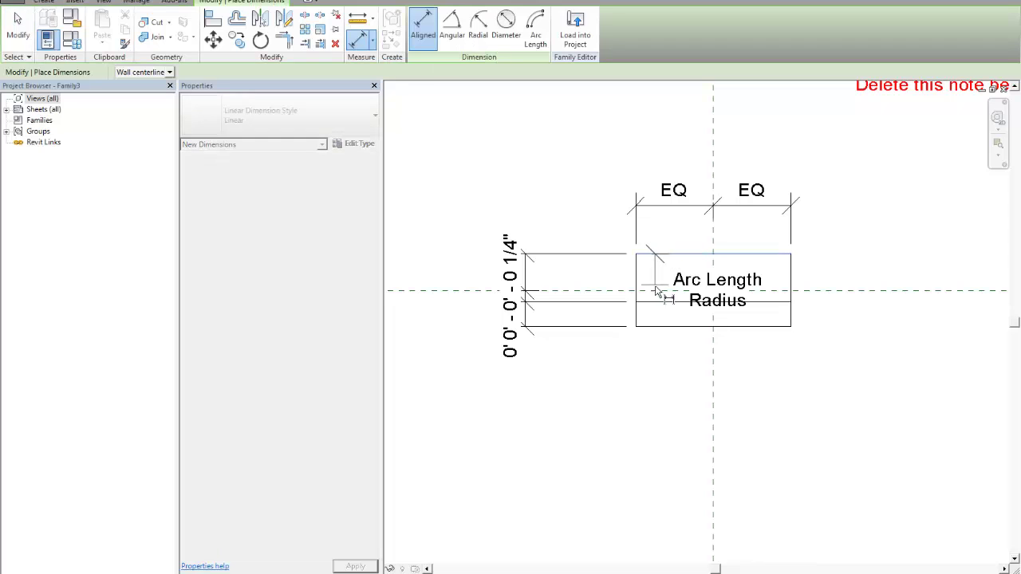
pyautogui.click(656, 290)
pyautogui.click(871, 355)
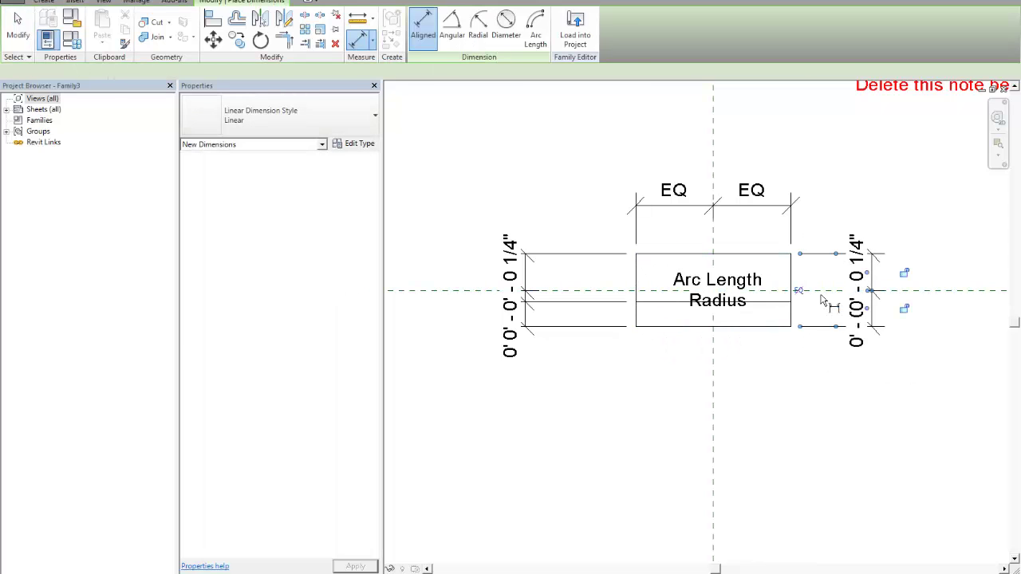
pyautogui.moveTo(806, 346); pyautogui.dragTo(806, 314, button='middle')
pyautogui.scroll(1, 769, 312)
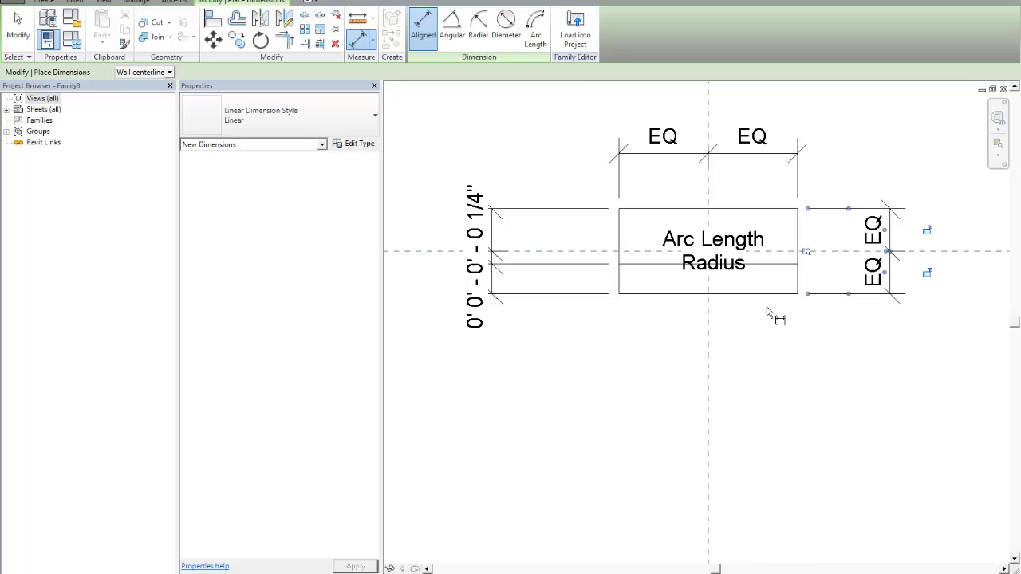
pyautogui.press('Escape')
pyautogui.press('Escape')
# Delete the dividing line and the old unequal vertical dimension string
pyautogui.click(764, 265)
pyautogui.press('Delete')
pyautogui.click(491, 255)
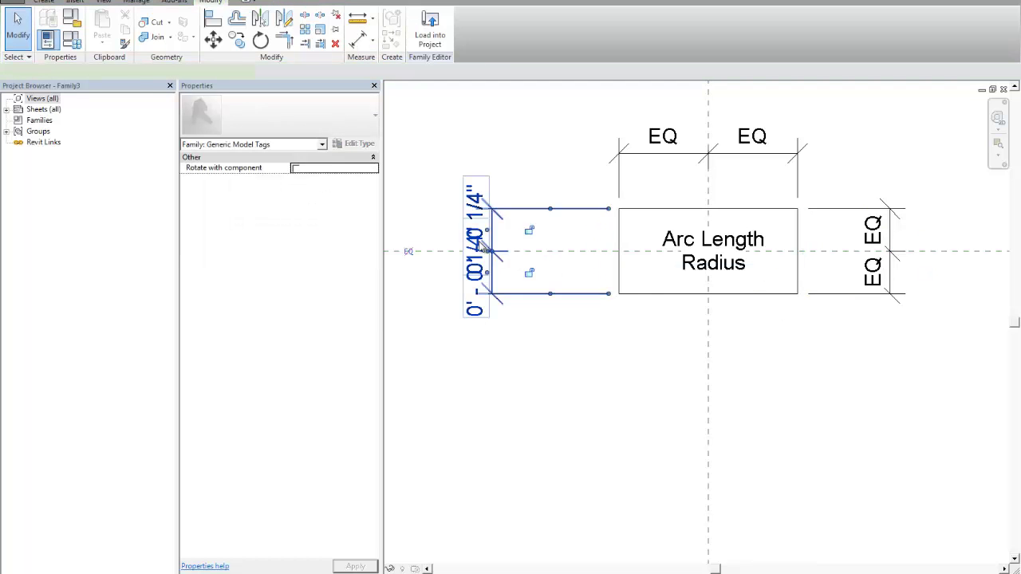
pyautogui.press('Delete')
pyautogui.scroll(1, 737, 251)
pyautogui.moveTo(736, 252); pyautogui.dragTo(701, 215, button='middle')
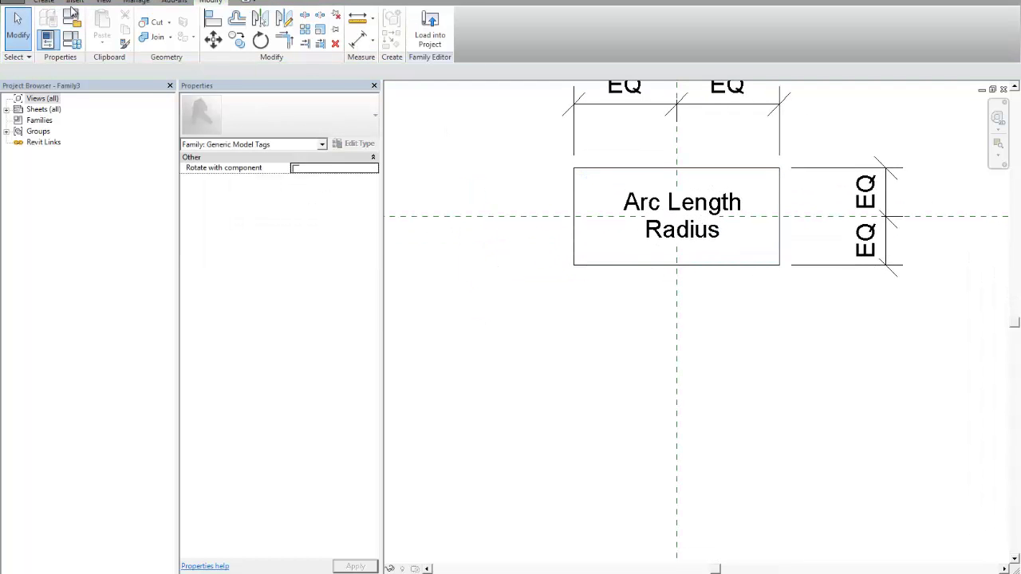
# Draw a new dividing line across the box along the horizontal reference plane
pyautogui.click(50, 2)
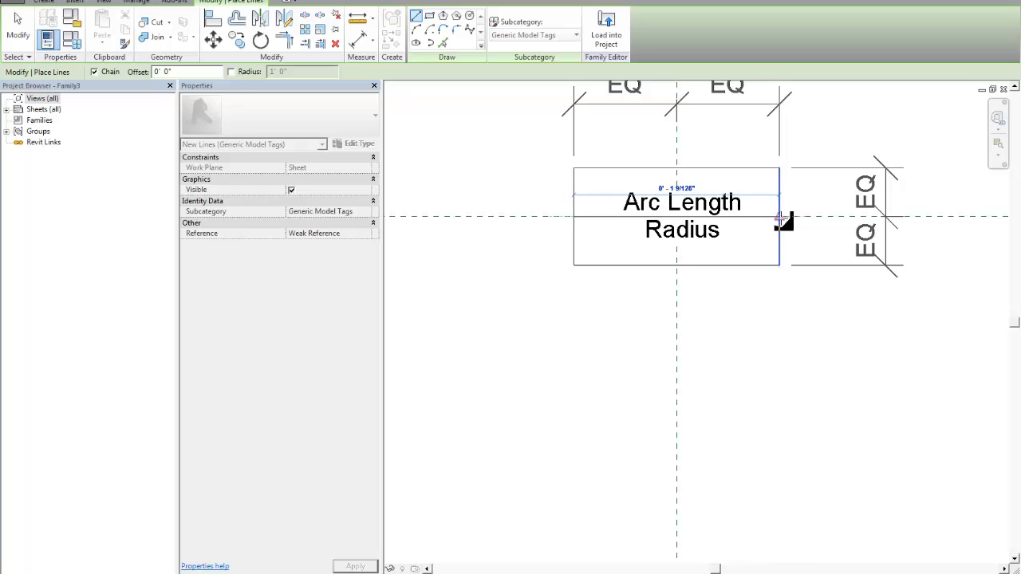
pyautogui.press('Escape')
pyautogui.press('Escape')
# Tighten the box around the label by moving one horizontal edge and one vertical edge inward
pyautogui.click(713, 214)
pyautogui.scroll(1, 712, 214)
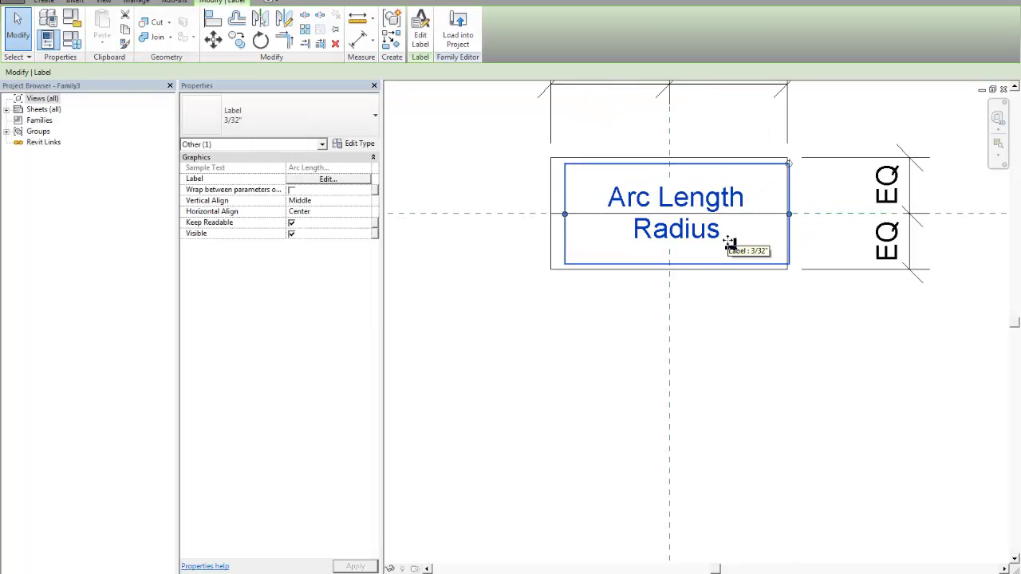
pyautogui.click(723, 281)
pyautogui.click(730, 269)
pyautogui.moveTo(731, 269); pyautogui.dragTo(777, 250)
pyautogui.press('Escape')
pyautogui.click(789, 239)
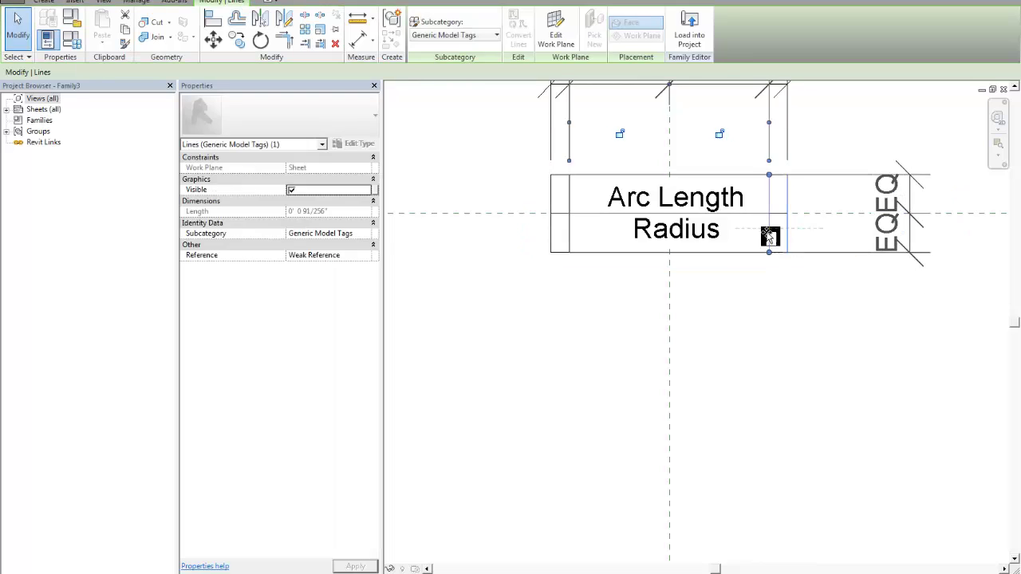
pyautogui.click(770, 274)
pyautogui.scroll(-2, 770, 274)
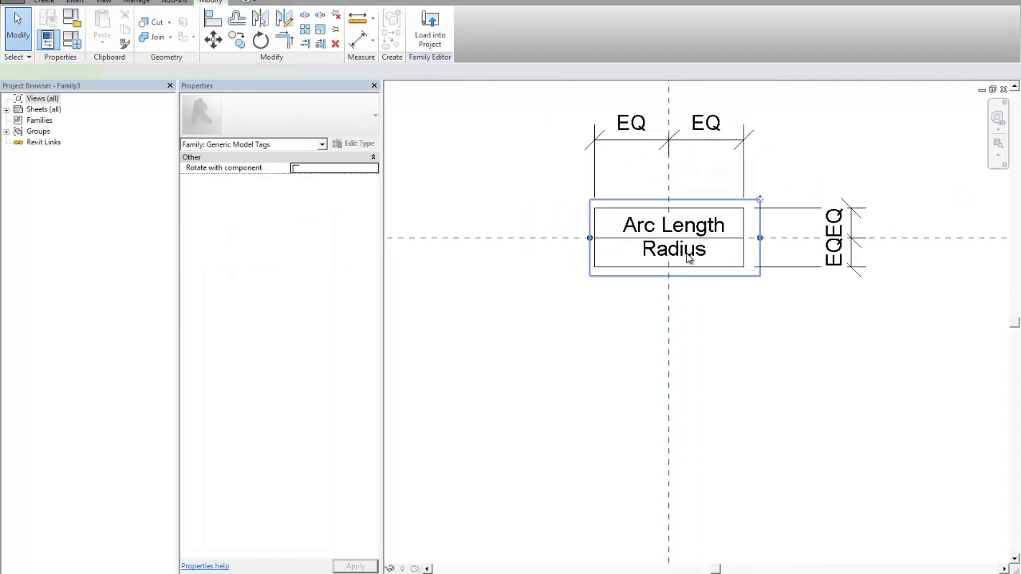
# Shift the label slightly sideways so that its text sits centred in the box
pyautogui.click(691, 258)
pyautogui.scroll(1, 691, 257)
pyautogui.moveTo(690, 253); pyautogui.dragTo(679, 254)
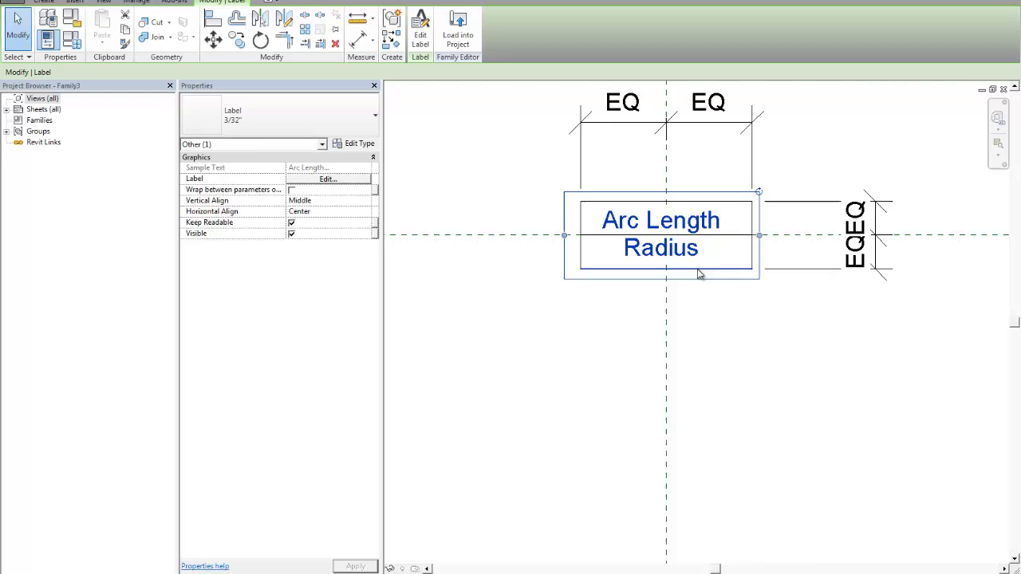
pyautogui.click(716, 299)
pyautogui.scroll(-2, 720, 303)
pyautogui.moveTo(731, 328); pyautogui.dragTo(701, 341, button='middle')
pyautogui.scroll(1, 683, 292)
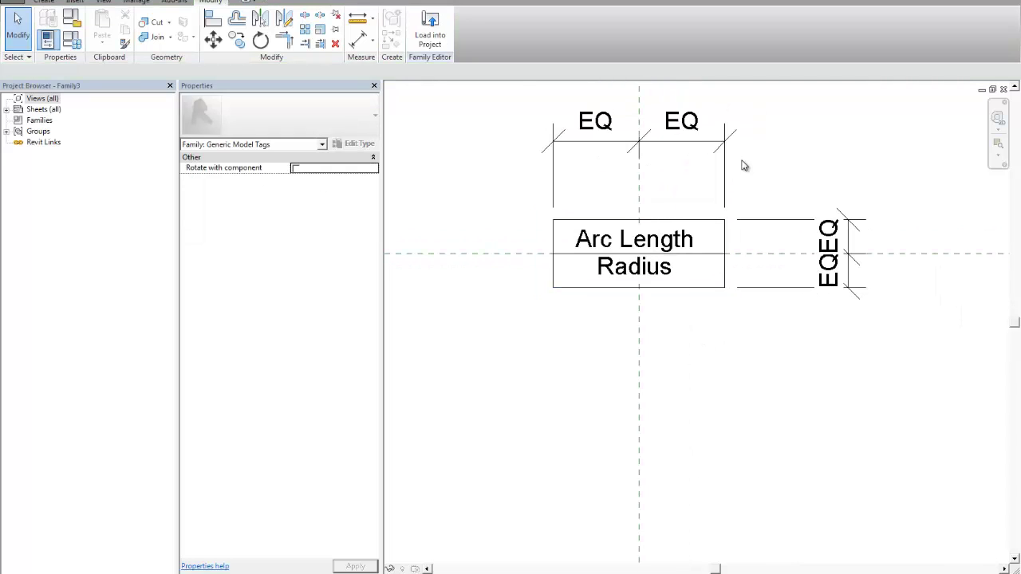
pyautogui.scroll(-1, 782, 171)
# Load the tag family into the project and switch to the section view of the curved member
pyautogui.click(429, 31)
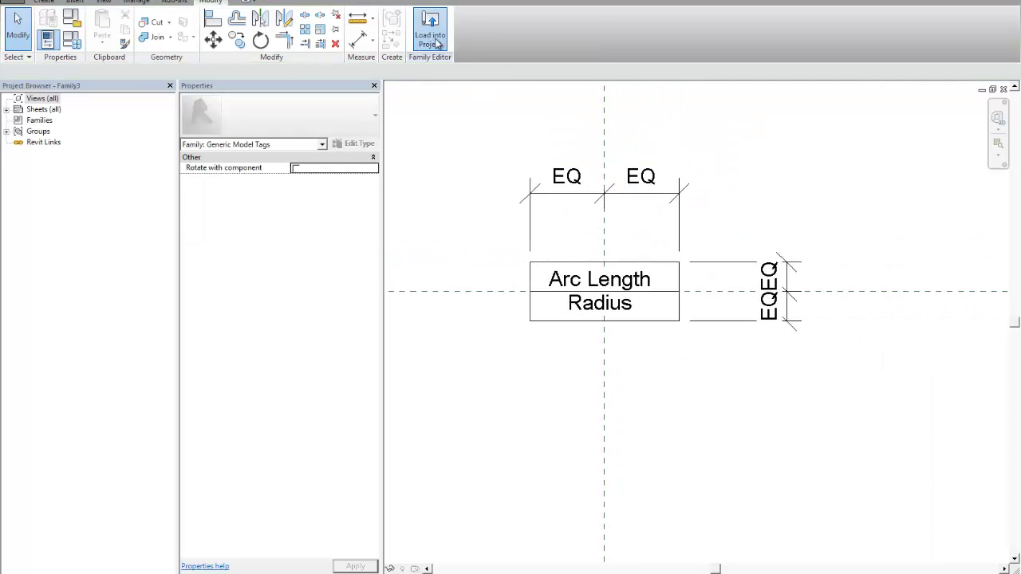
pyautogui.click(451, 244)
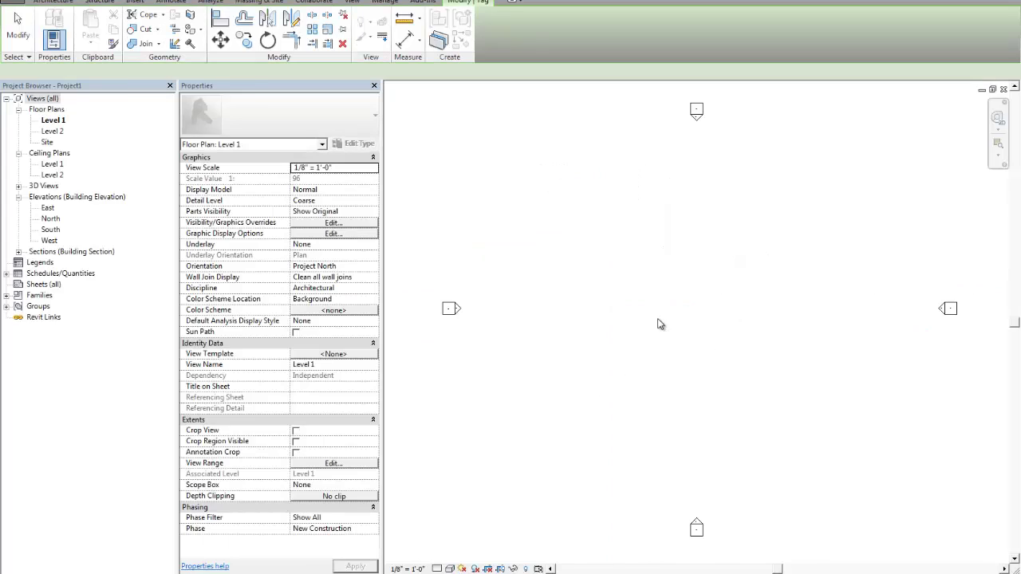
pyautogui.scroll(-2, 633, 294)
pyautogui.press('Escape')
pyautogui.hotkey('ctrl', 'Tab')
pyautogui.hotkey('ctrl', 'Tab')
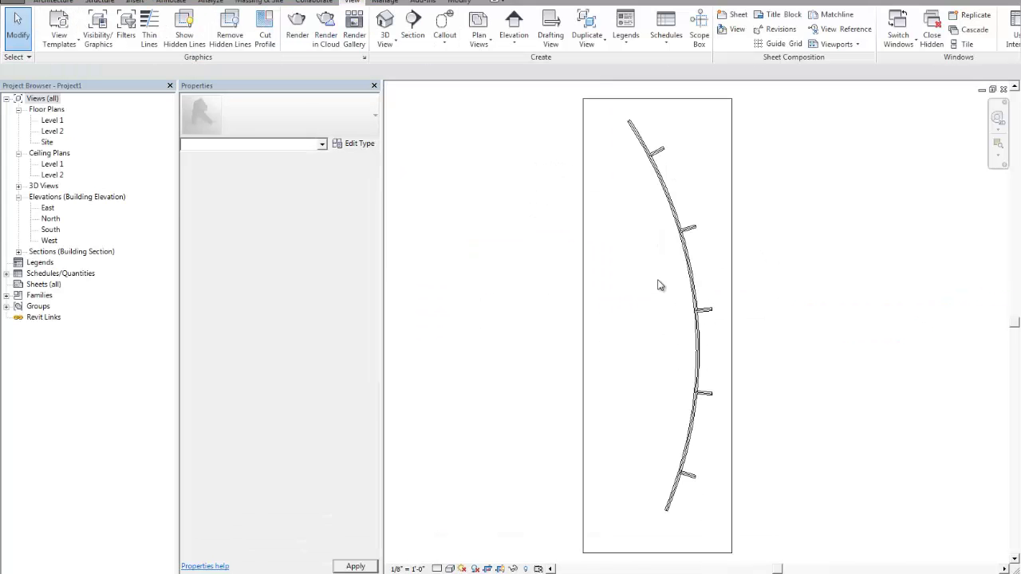
# Tag the curved member with the new Generic Model tag, placing the tag outside the crop region
pyautogui.press('t')
pyautogui.press('g')
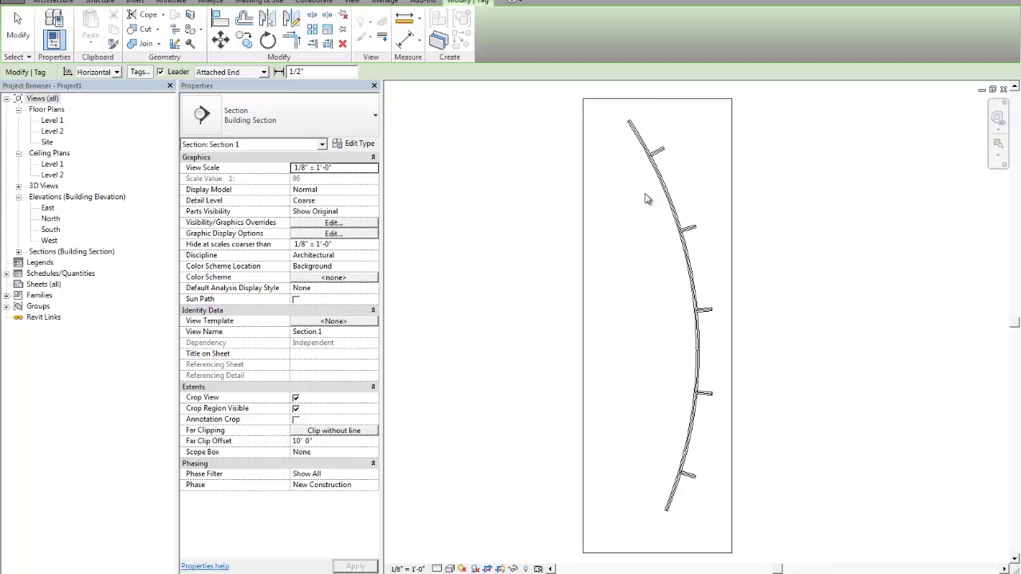
pyautogui.scroll(-3, 668, 201)
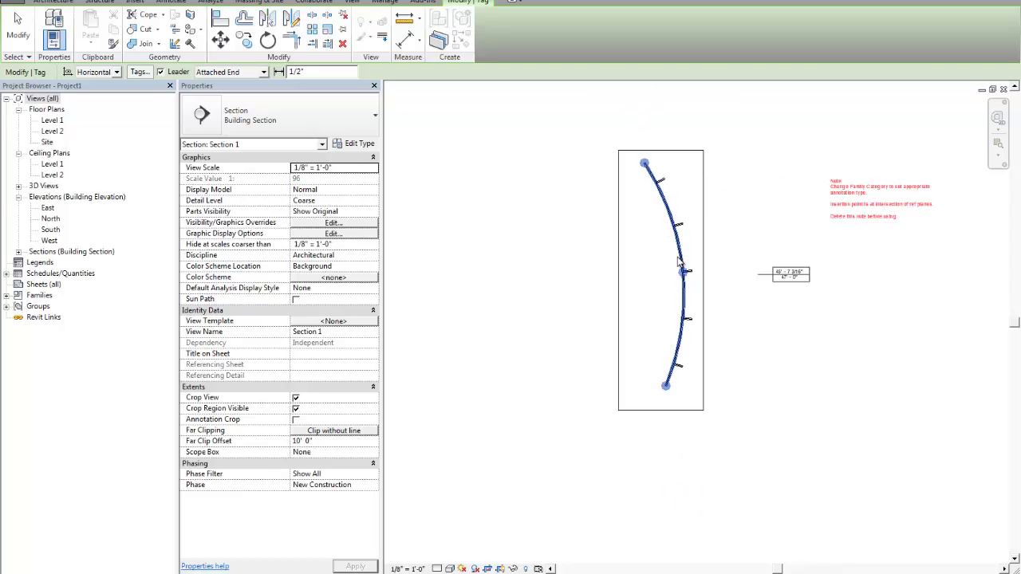
pyautogui.click(682, 255)
pyautogui.scroll(2, 699, 274)
pyautogui.press('Escape')
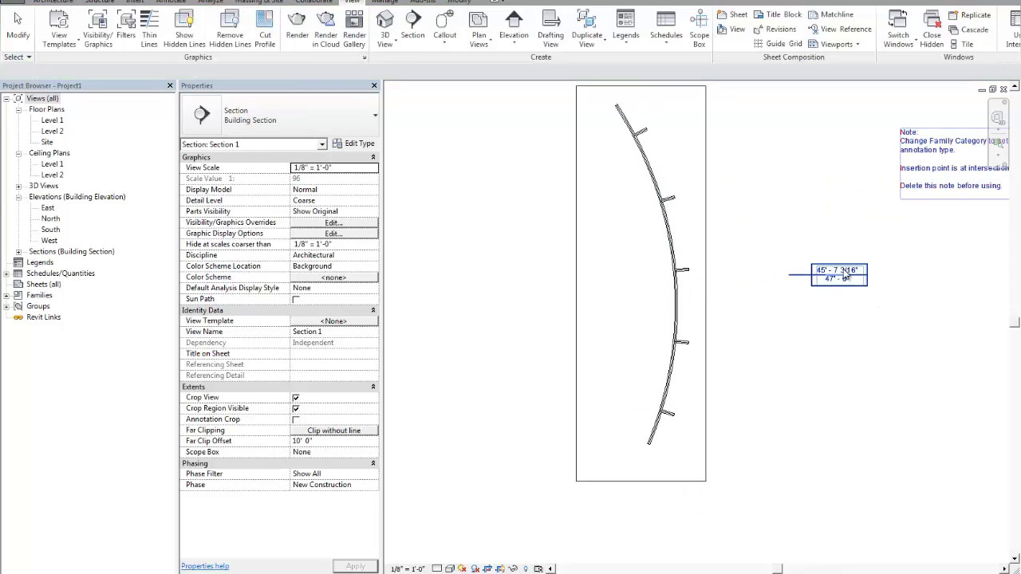
# Move the tag inside the crop region, onto the concave side of the curved member
pyautogui.click(835, 279)
pyautogui.scroll(2, 836, 280)
pyautogui.moveTo(840, 289); pyautogui.dragTo(505, 281)
pyautogui.moveTo(571, 319); pyautogui.dragTo(755, 311, button='middle')
pyautogui.scroll(-1, 683, 300)
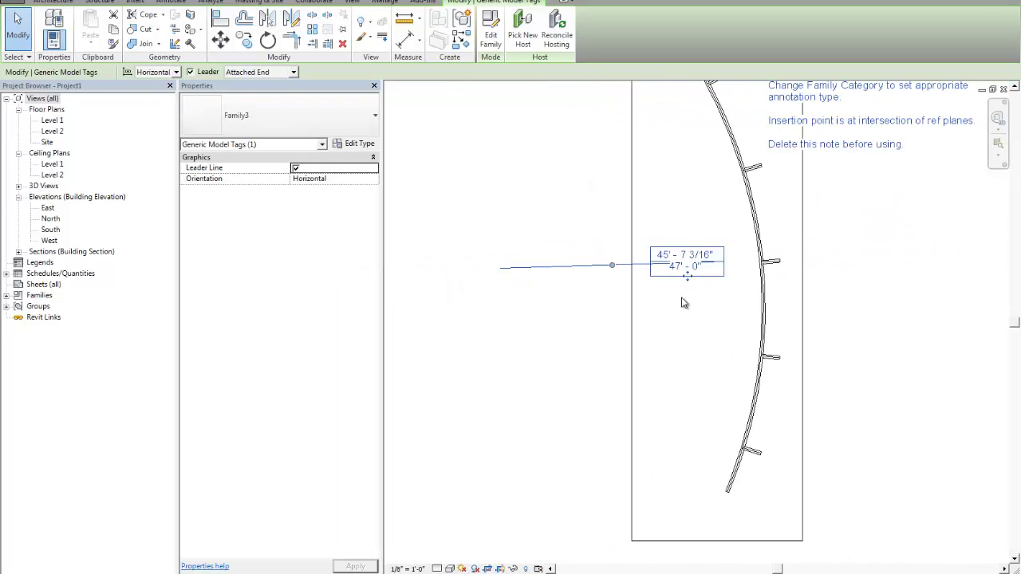
# Set the tag's leader to Free End and place its end on the curved member beside a rib
pyautogui.click(251, 74)
pyautogui.click(246, 93)
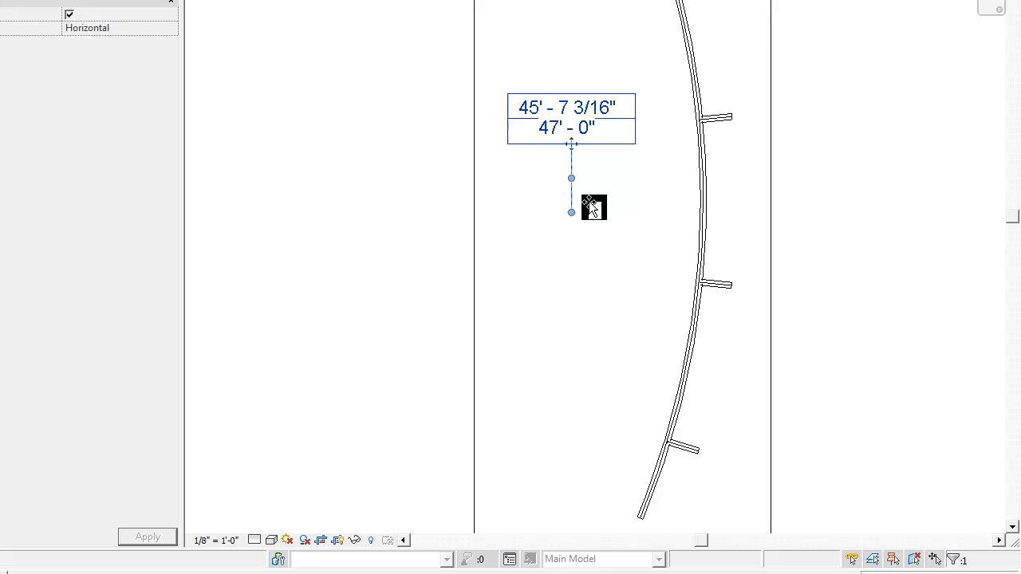
pyautogui.moveTo(588, 201); pyautogui.dragTo(693, 118)
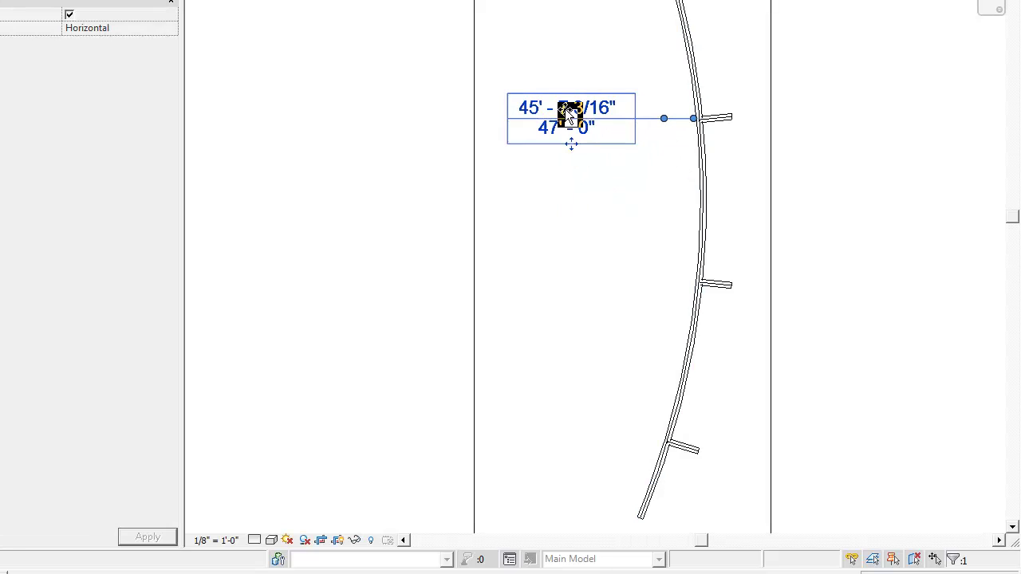
# Move the tag above its leader end and bend the leader at an elbow level with the tag's dividing line
pyautogui.moveTo(568, 109); pyautogui.dragTo(557, 49)
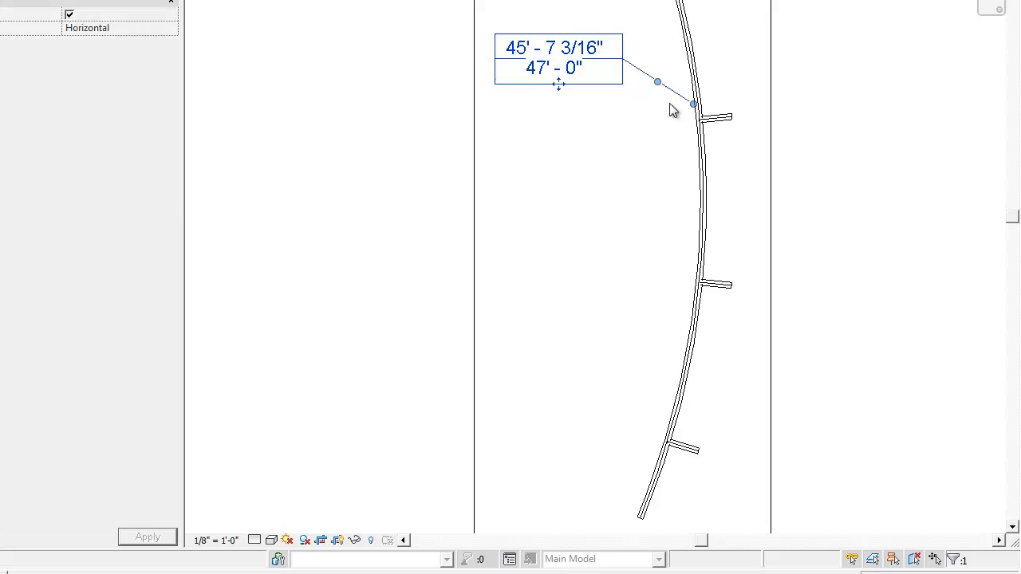
pyautogui.press('Escape')
pyautogui.scroll(1, 545, 70)
pyautogui.scroll(1, 545, 70)
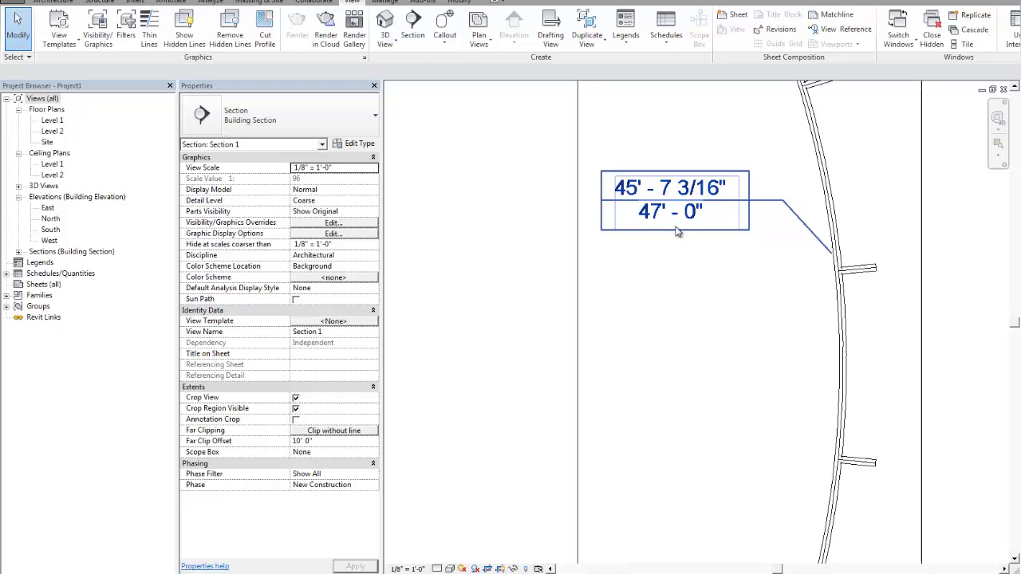
# Open the tag family for editing and delete the box, its equal dimensions and the dividing line
pyautogui.doubleClick(668, 198)
pyautogui.scroll(2, 523, 297)
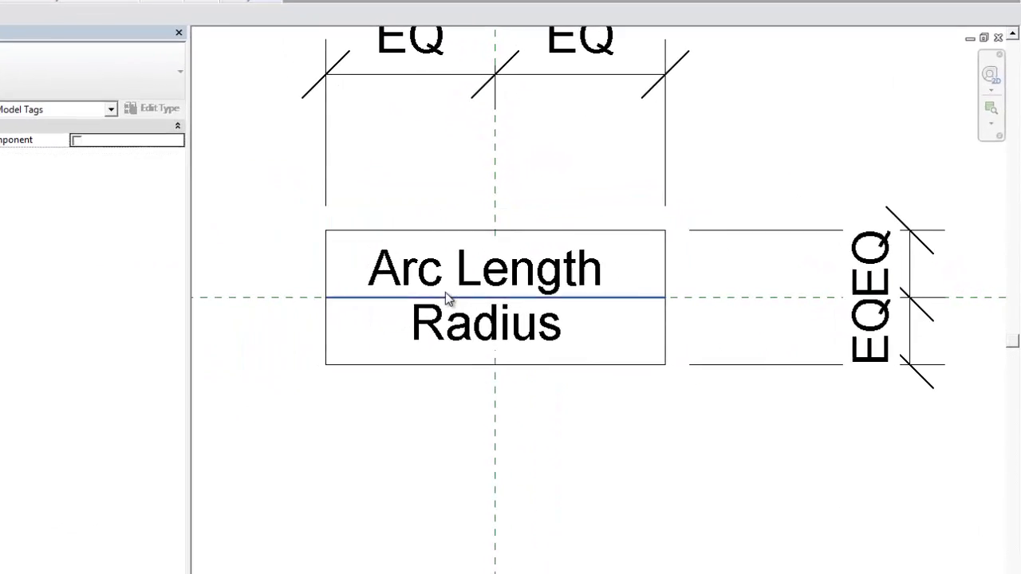
pyautogui.scroll(-1, 518, 292)
pyautogui.press('Tab')
pyautogui.click(508, 249)
pyautogui.press('Delete')
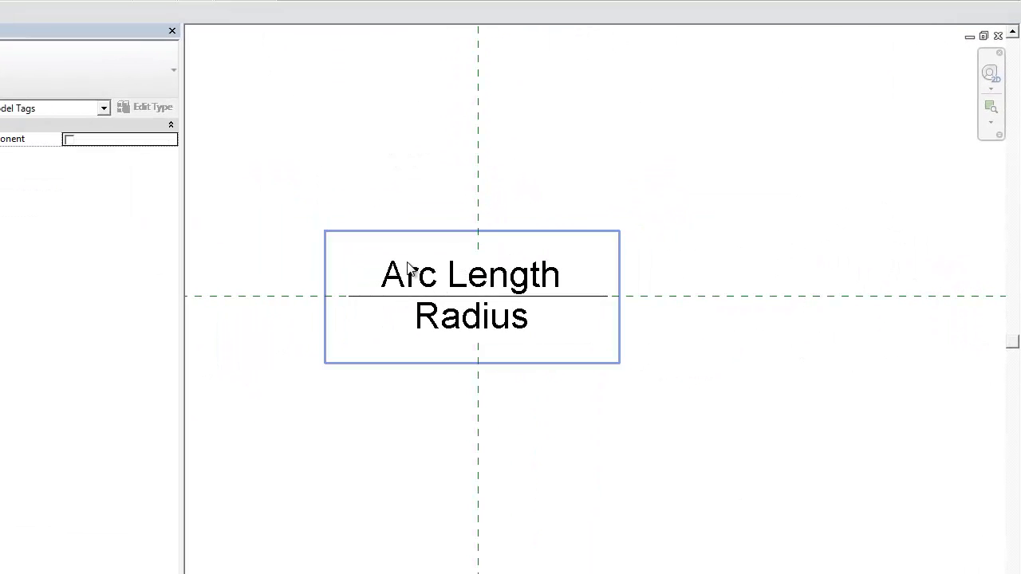
pyautogui.click(388, 297)
pyautogui.press('Delete')
# Add the prefixes "Arc Length:" and "Radius:" to the label parameters, and widen the label so that each parameter fits on one line
pyautogui.moveTo(406, 352); pyautogui.dragTo(453, 277, button='middle')
pyautogui.click(500, 212)
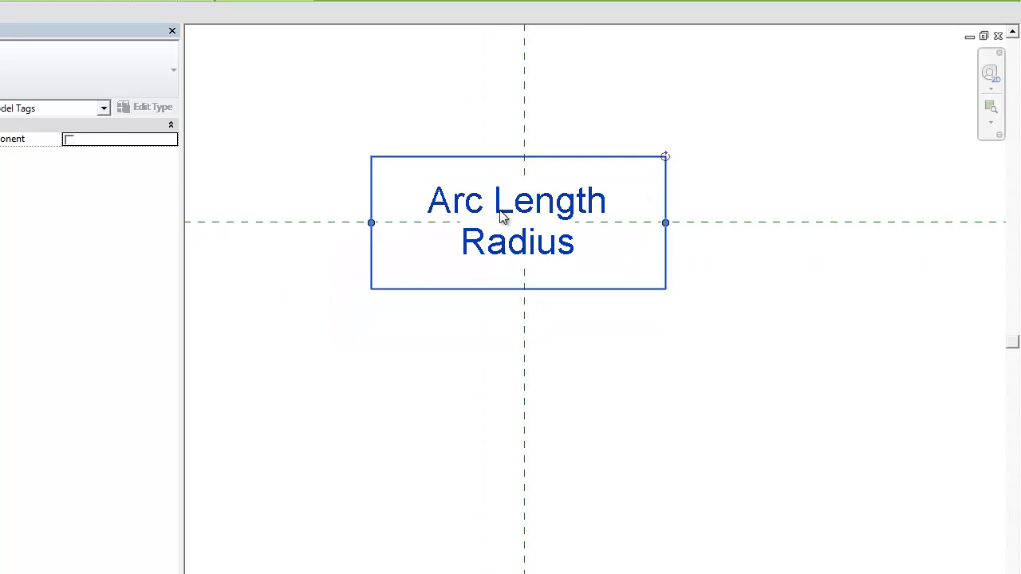
pyautogui.click(242, 1)
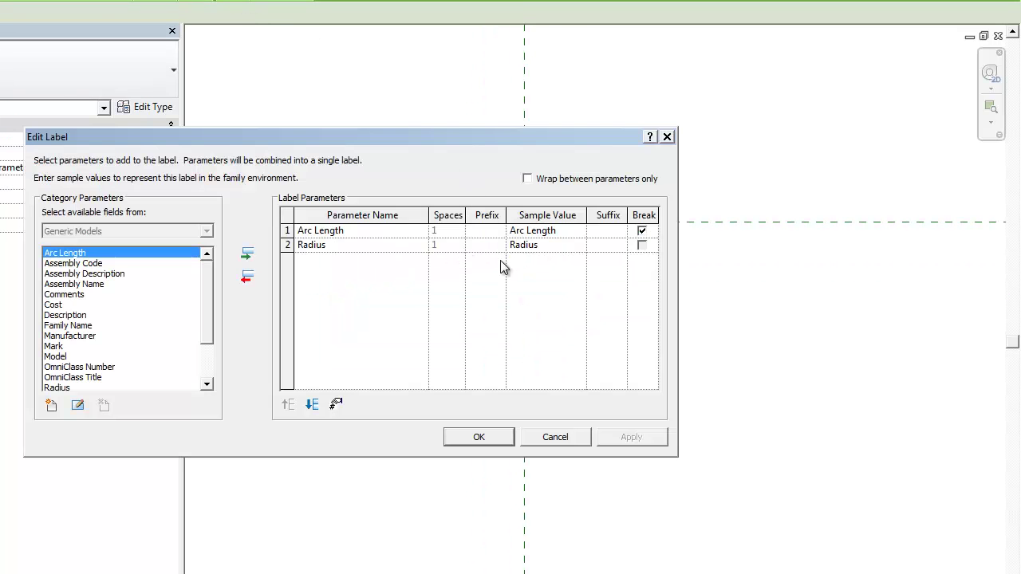
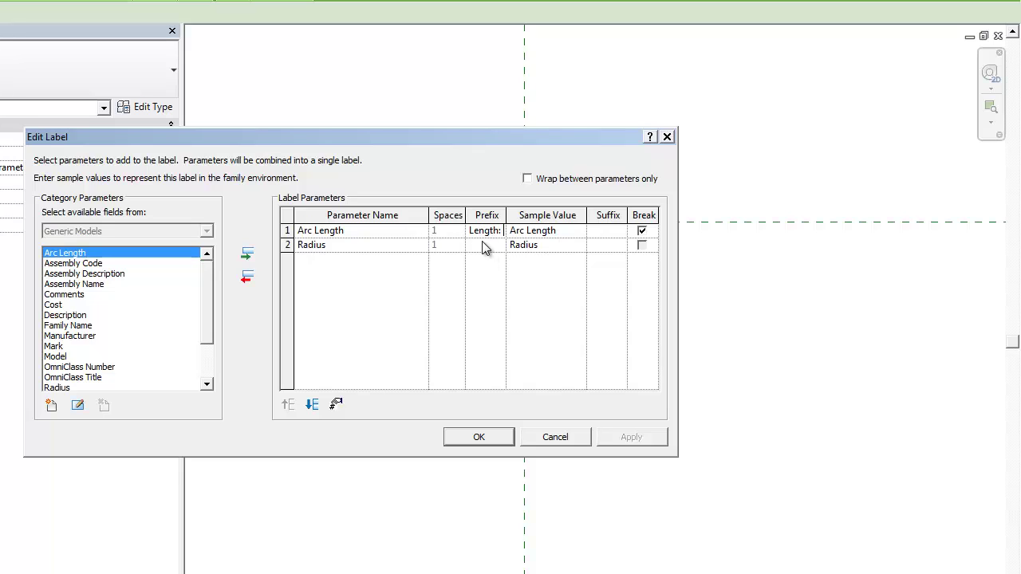
pyautogui.click(482, 246)
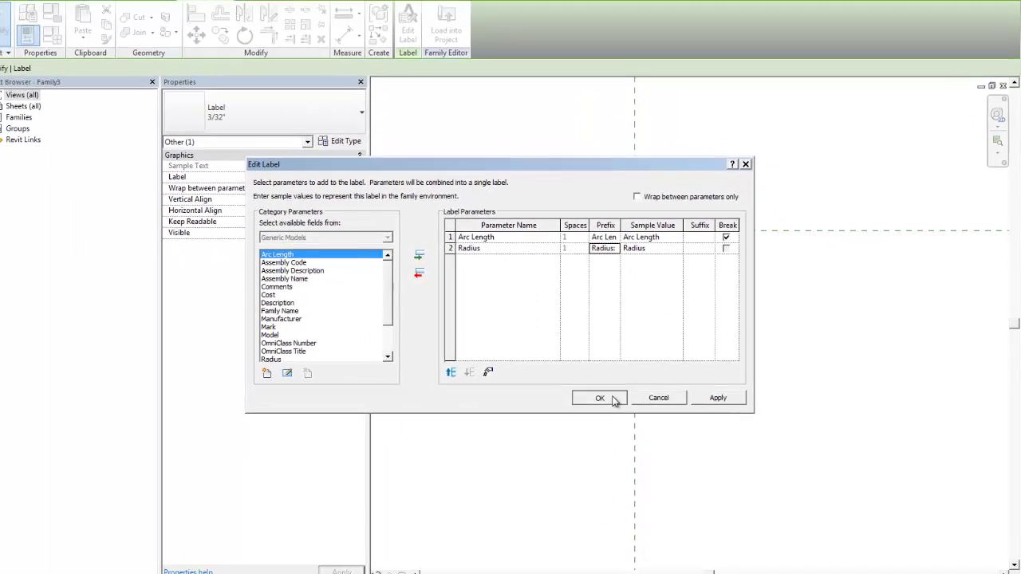
pyautogui.click(479, 437)
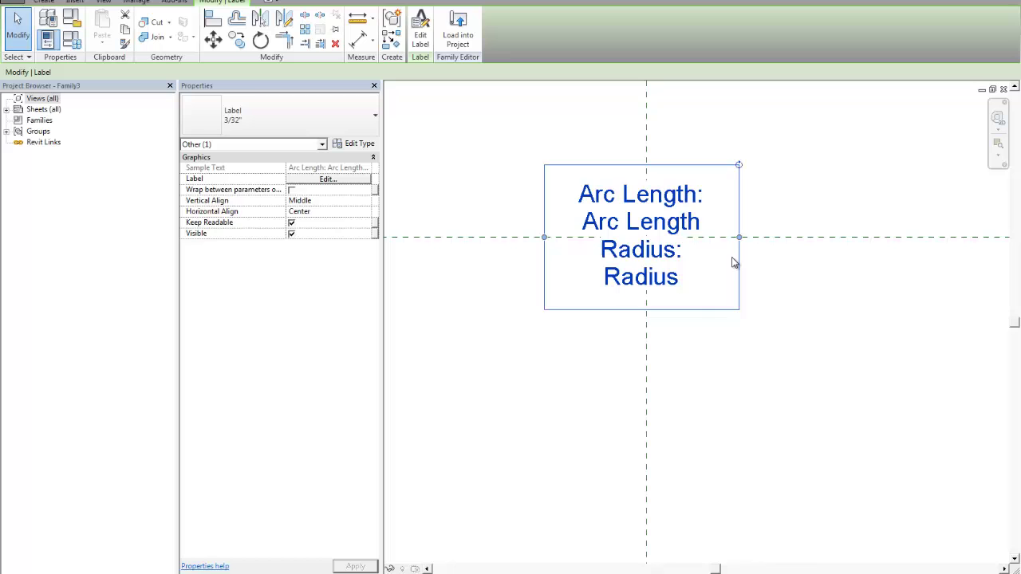
pyautogui.moveTo(741, 240); pyautogui.dragTo(889, 237)
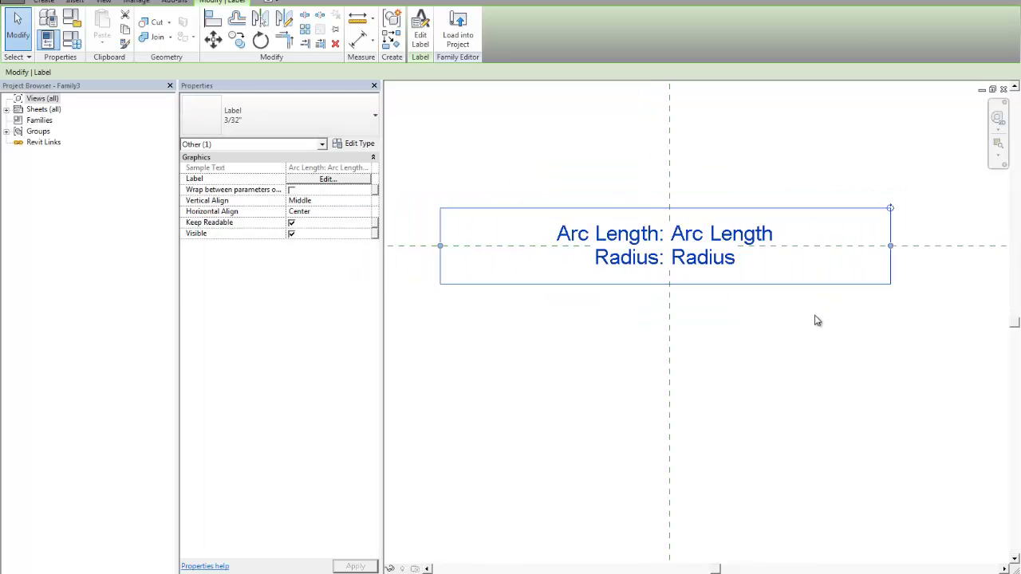
# Load the edited tag family into Project1, overwriting the existing version
pyautogui.click(458, 32)
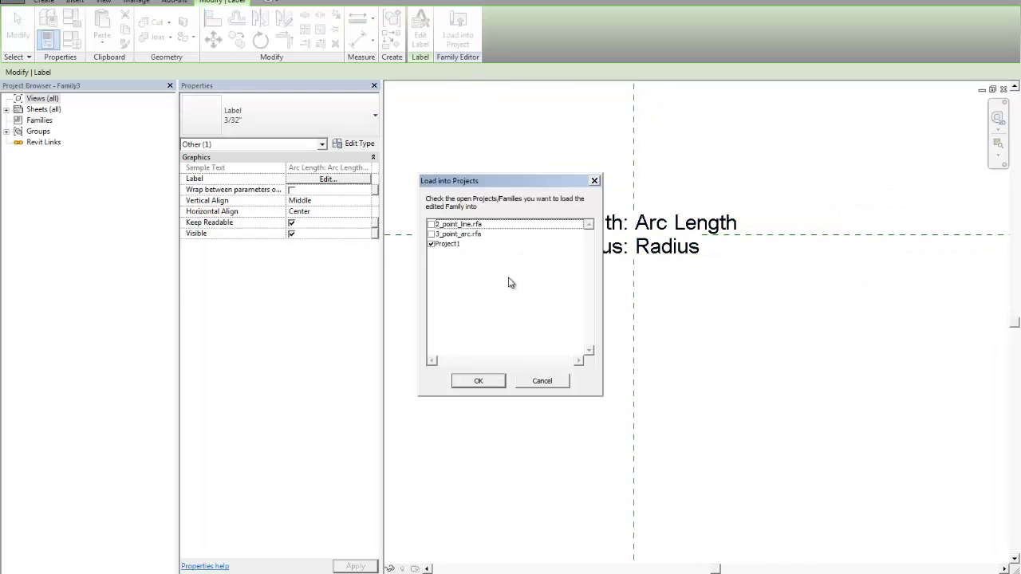
pyautogui.click(489, 382)
pyautogui.click(462, 265)
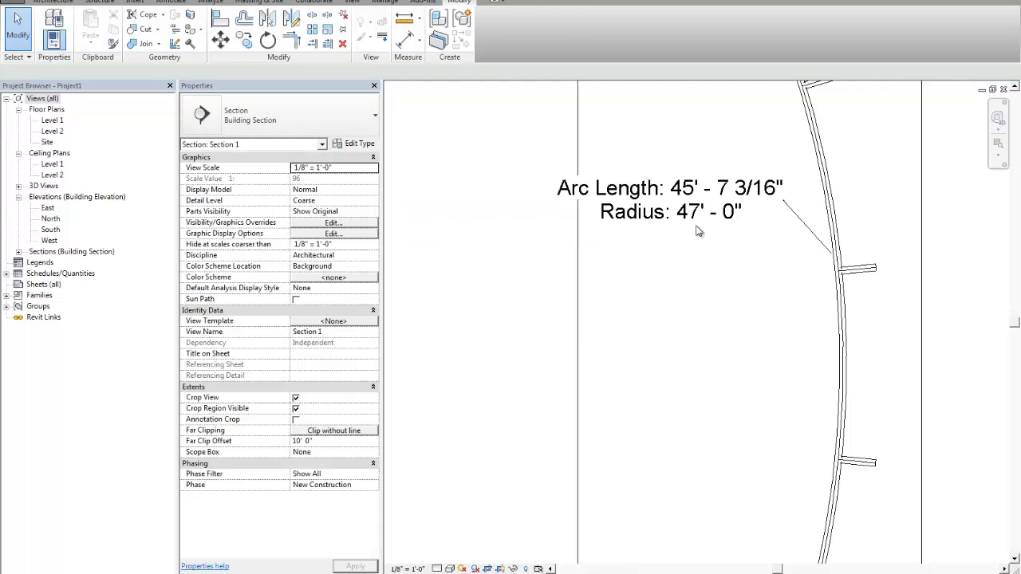
# Move the Arc Length and Radius tag away from the curved member and shift the leader elbow closer to the tag text
pyautogui.click(702, 225)
pyautogui.moveTo(681, 231); pyautogui.dragTo(599, 229)
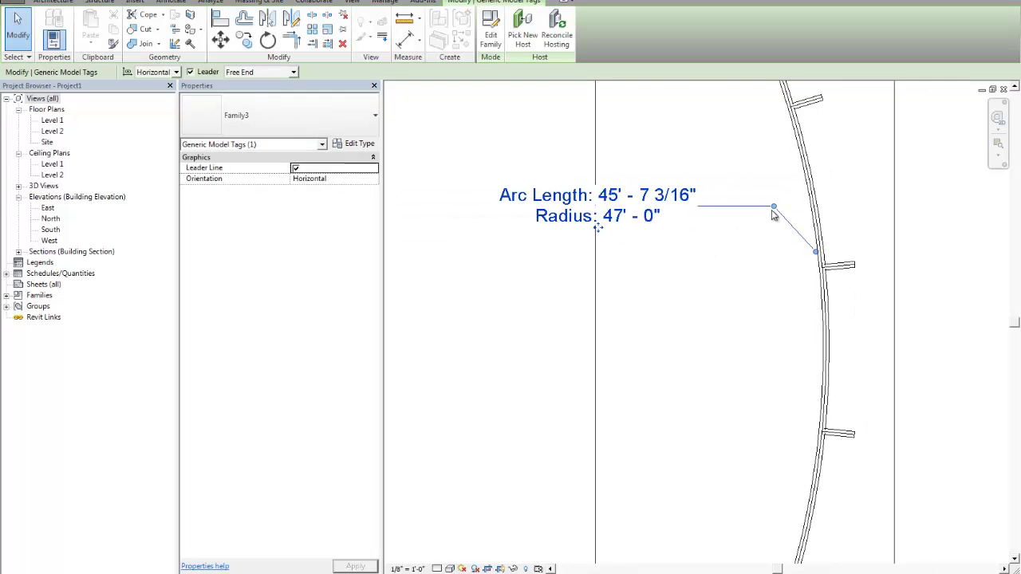
pyautogui.moveTo(773, 209); pyautogui.dragTo(723, 208)
pyautogui.click(825, 289)
pyautogui.moveTo(725, 257); pyautogui.dragTo(685, 245, button='middle')
pyautogui.scroll(-2, 671, 249)
pyautogui.click(671, 250)
pyautogui.scroll(2, 634, 212)
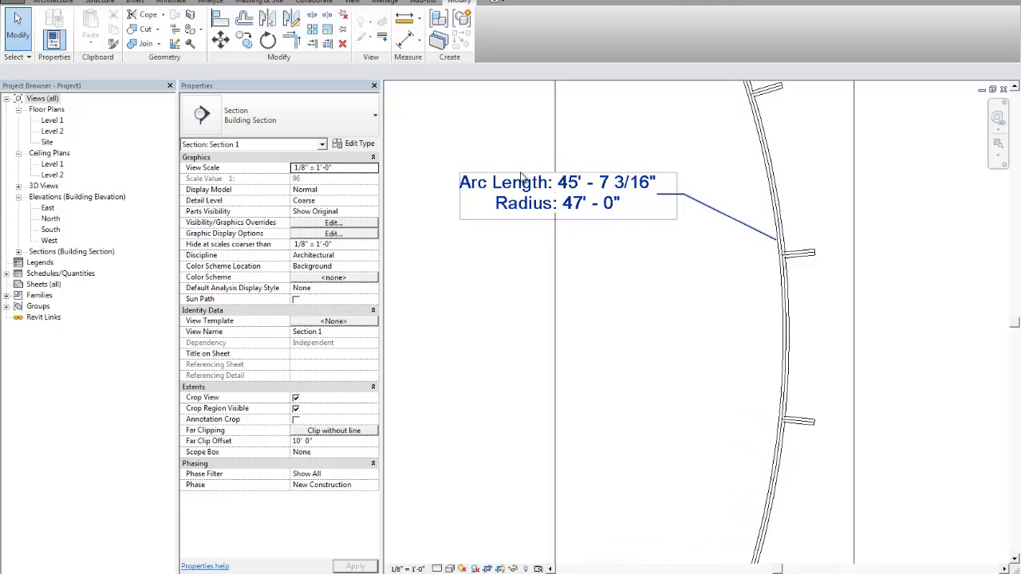
pyautogui.moveTo(650, 257); pyautogui.dragTo(671, 293, button='middle')
pyautogui.click(678, 190)
# Open the tag family for editing and delete the red template note above the label
pyautogui.scroll(-4, 673, 230)
pyautogui.click(673, 296)
pyautogui.scroll(-2, 729, 157)
pyautogui.moveTo(731, 163); pyautogui.dragTo(727, 226, button='middle')
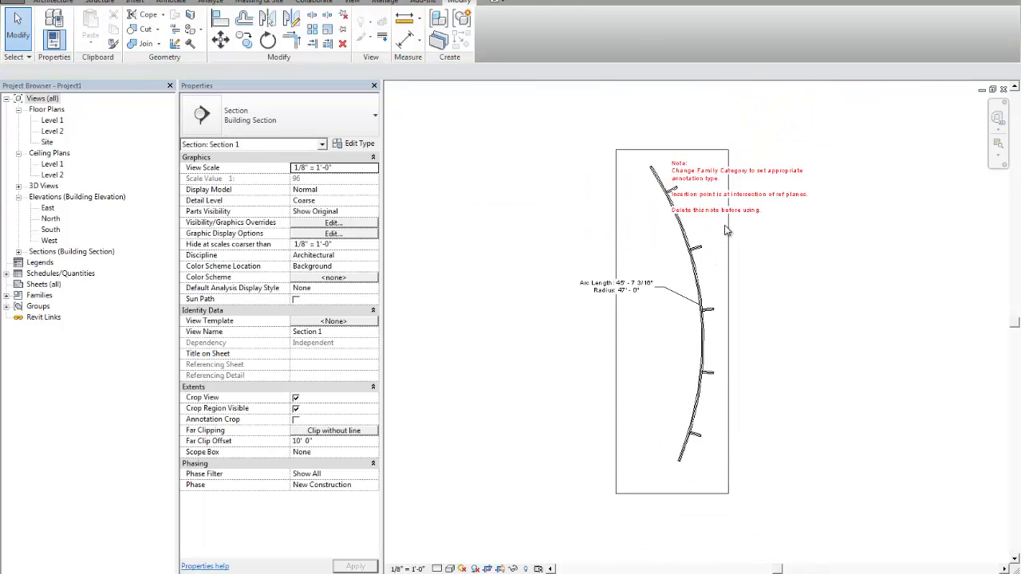
pyautogui.click(719, 223)
pyautogui.scroll(1, 661, 183)
pyautogui.click(498, 37)
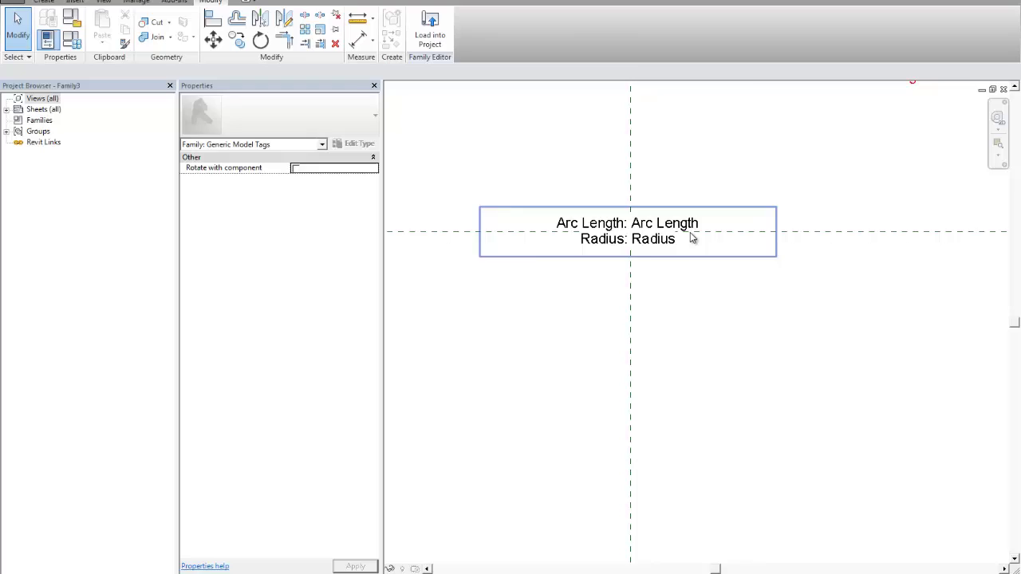
pyautogui.scroll(-2, 624, 228)
pyautogui.click(681, 266)
pyautogui.press('Delete')
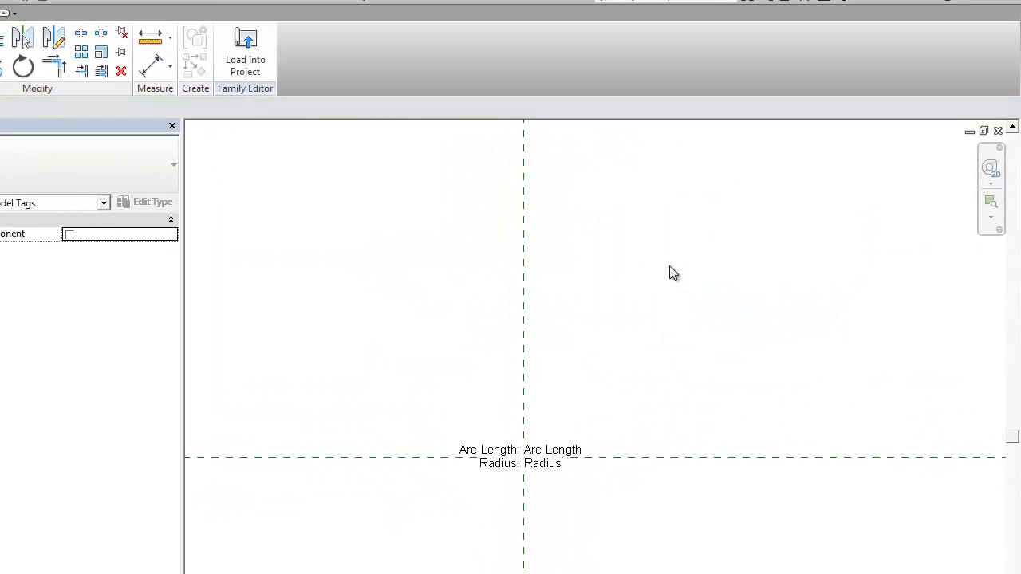
# Reload the tag family without the note into Project1, overwriting the existing version
pyautogui.click(264, 53)
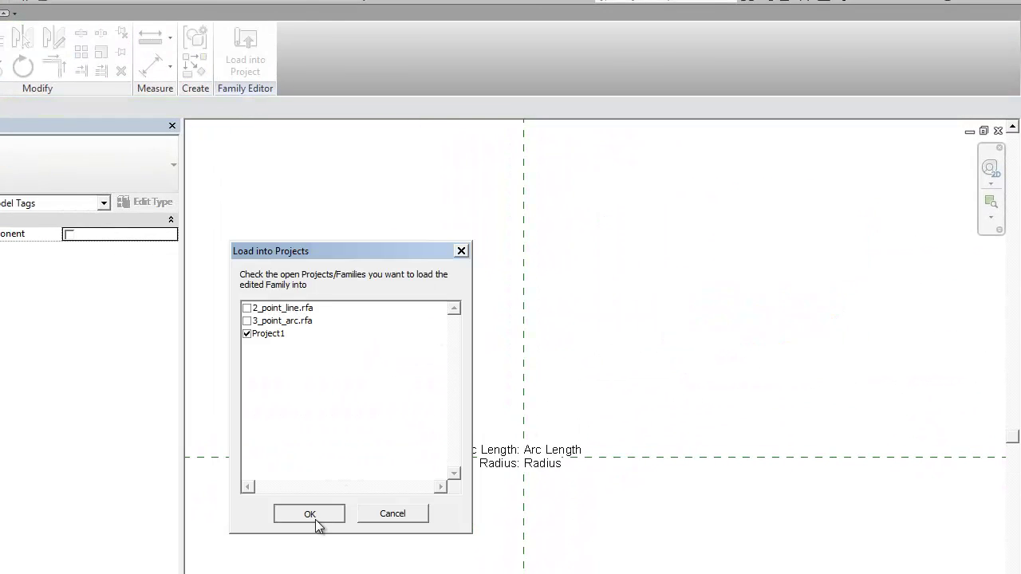
pyautogui.click(312, 514)
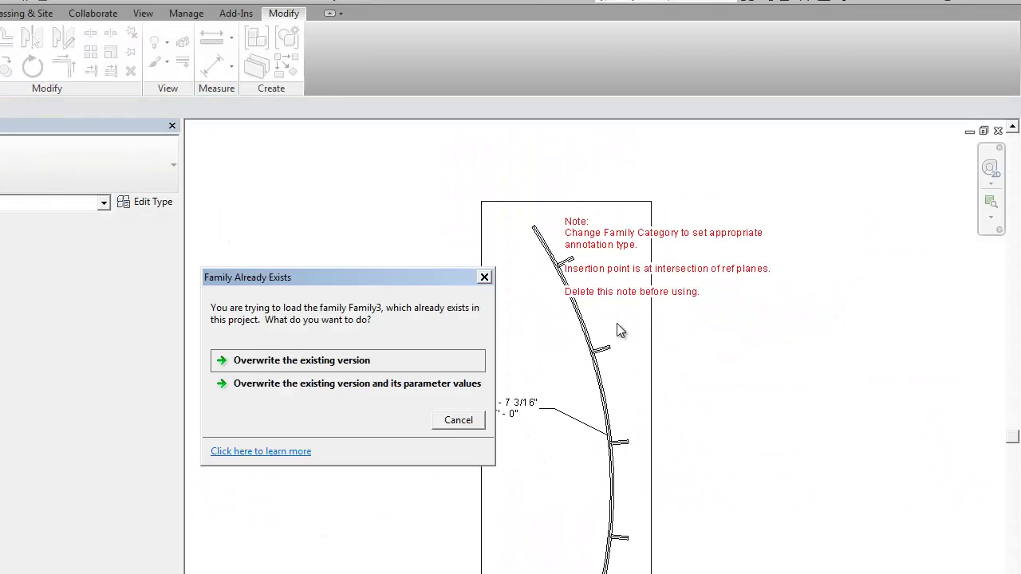
pyautogui.click(308, 361)
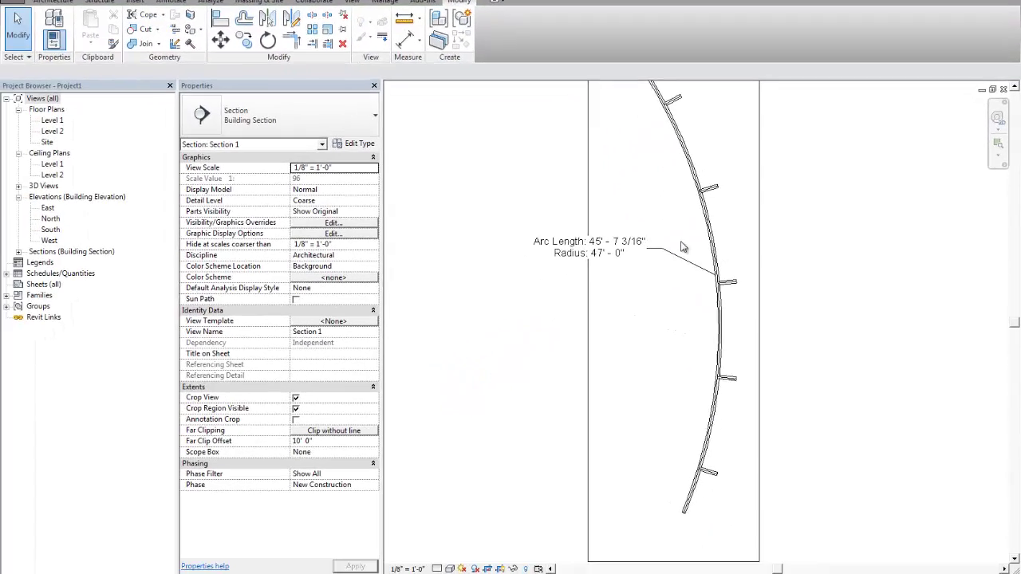
# Look through the open views, including the Generic Model Schedule and the 3_point_arc family, and return to the section view
pyautogui.hotkey('ctrl', 'Tab')
pyautogui.hotkey('ctrl', 'Tab')
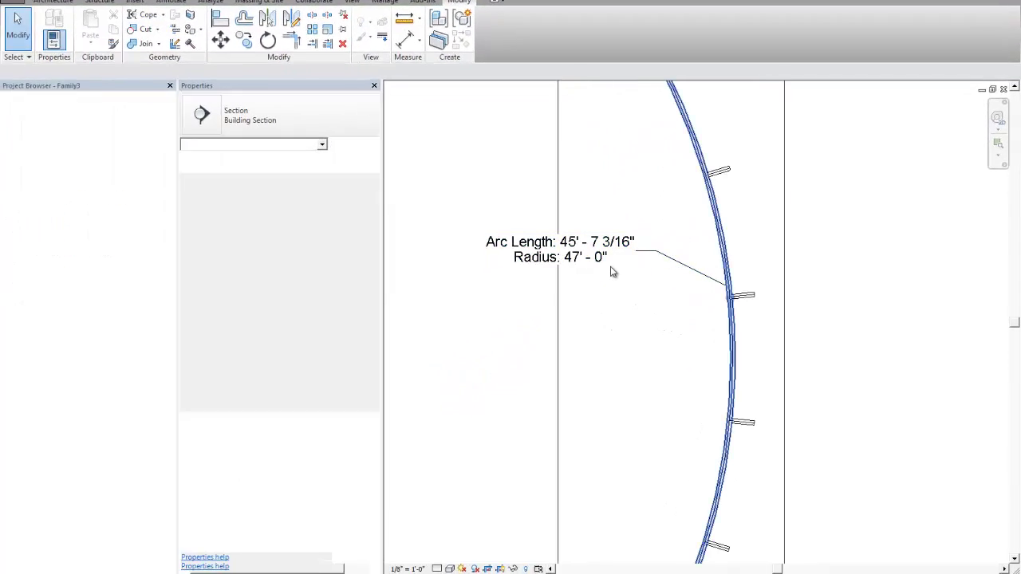
pyautogui.hotkey('ctrl', 'Tab')
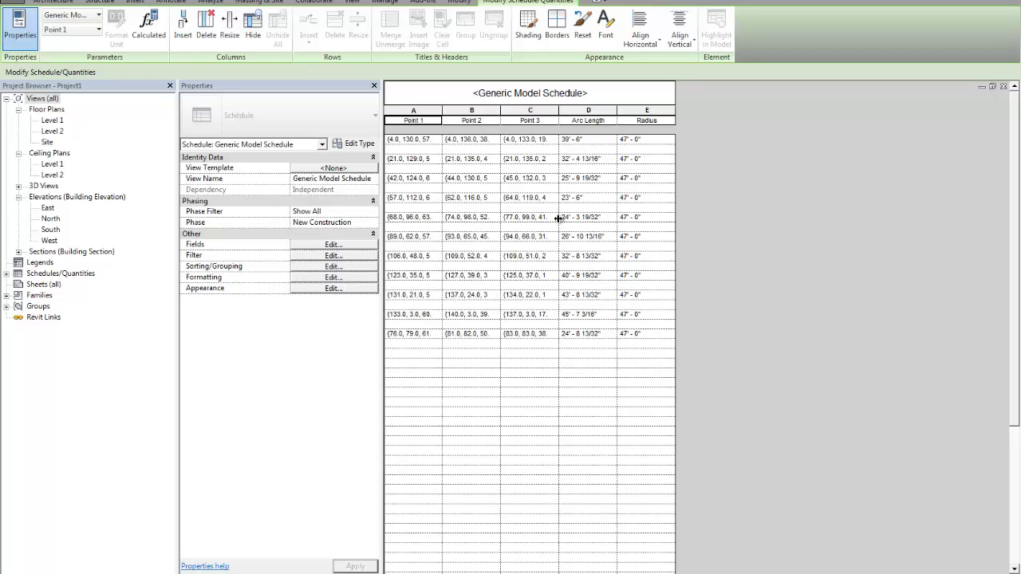
pyautogui.hotkey('ctrl', 'Tab')
pyautogui.hotkey('ctrl', 'Tab')
pyautogui.hotkey('ctrl', 'Tab')
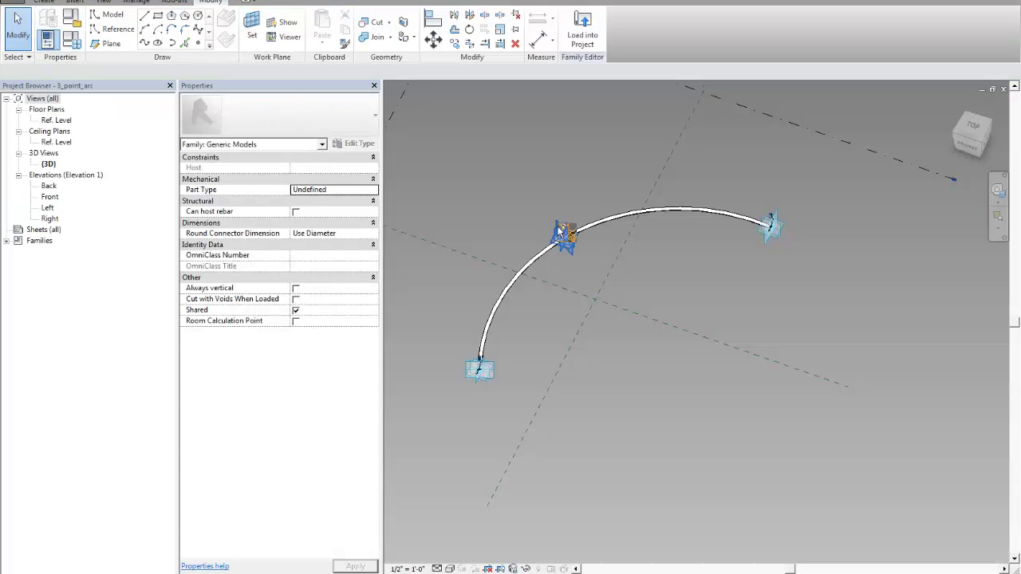
pyautogui.hotkey('ctrl', 'Tab')
pyautogui.hotkey('ctrl', 'Tab')
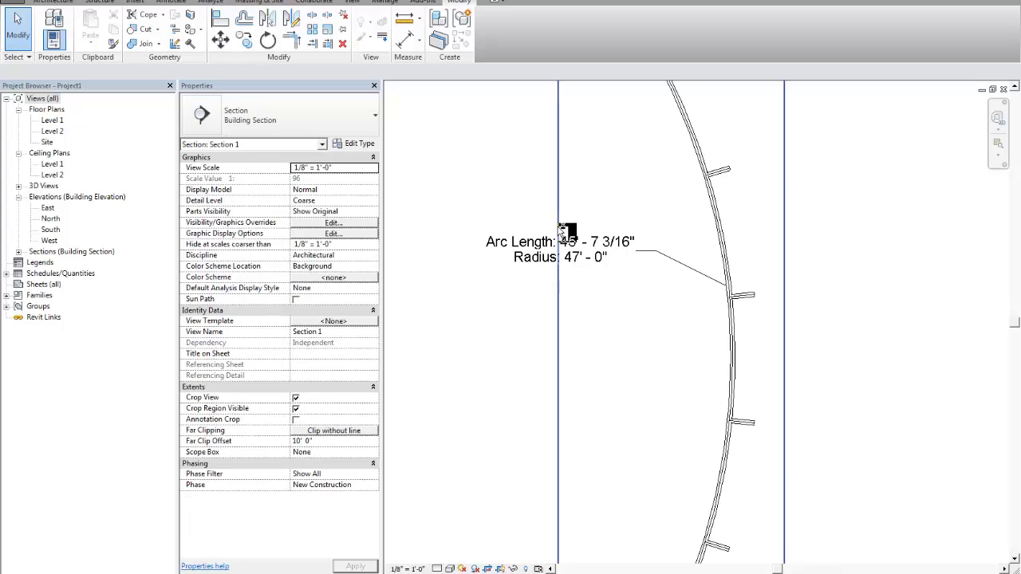
# Examine the curved member's point coordinates, radius and arc length properties in the section view
pyautogui.scroll(-4, 580, 259)
pyautogui.moveTo(630, 255); pyautogui.dragTo(641, 244, button='middle')
pyautogui.scroll(1, 637, 172)
pyautogui.click(653, 166)
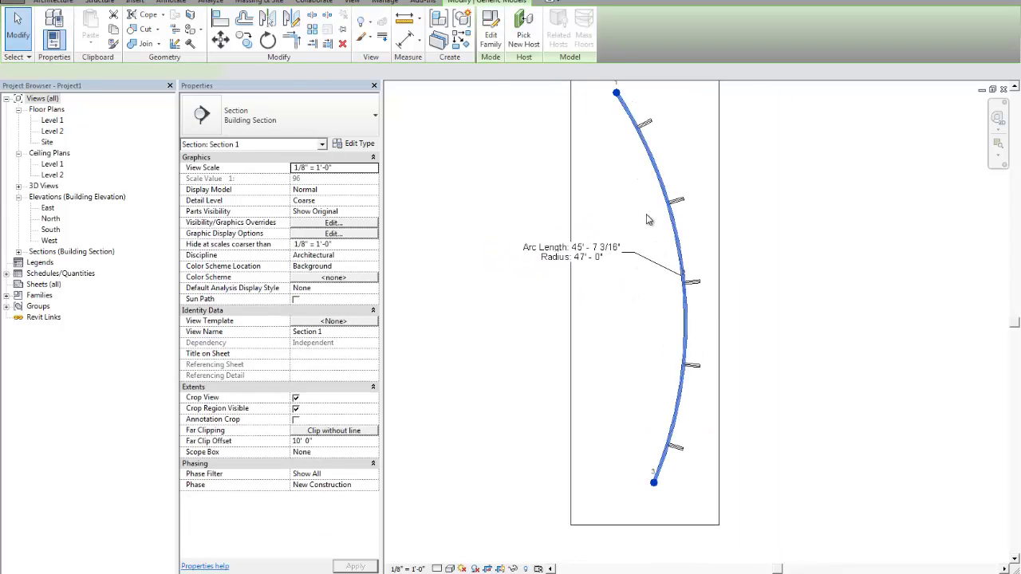
pyautogui.scroll(1, 667, 185)
pyautogui.scroll(-2, 667, 185)
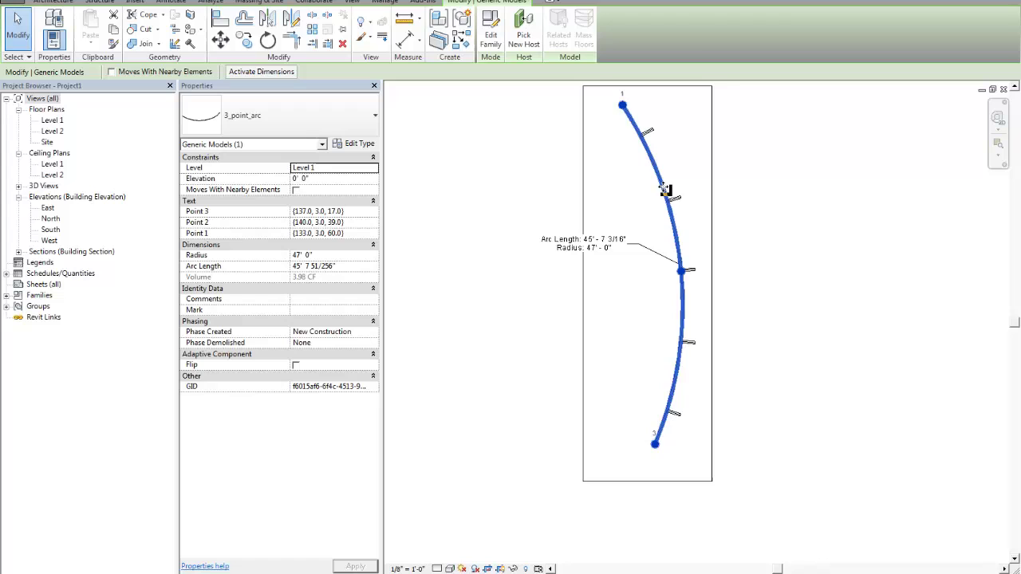
pyautogui.click(641, 223)
pyautogui.scroll(2, 645, 219)
pyautogui.moveTo(634, 206); pyautogui.dragTo(628, 222, button='middle')
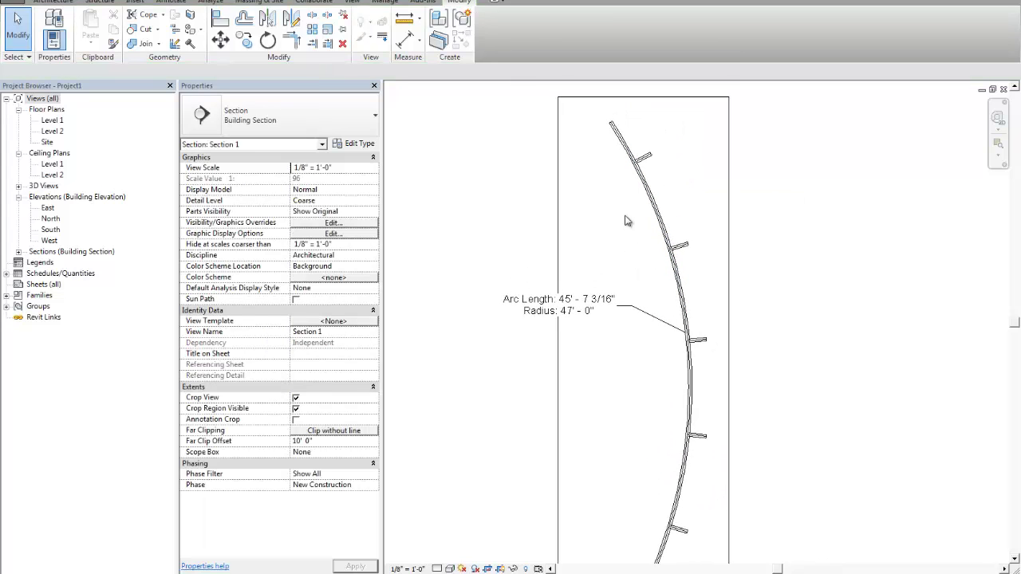
pyautogui.scroll(1, 591, 308)
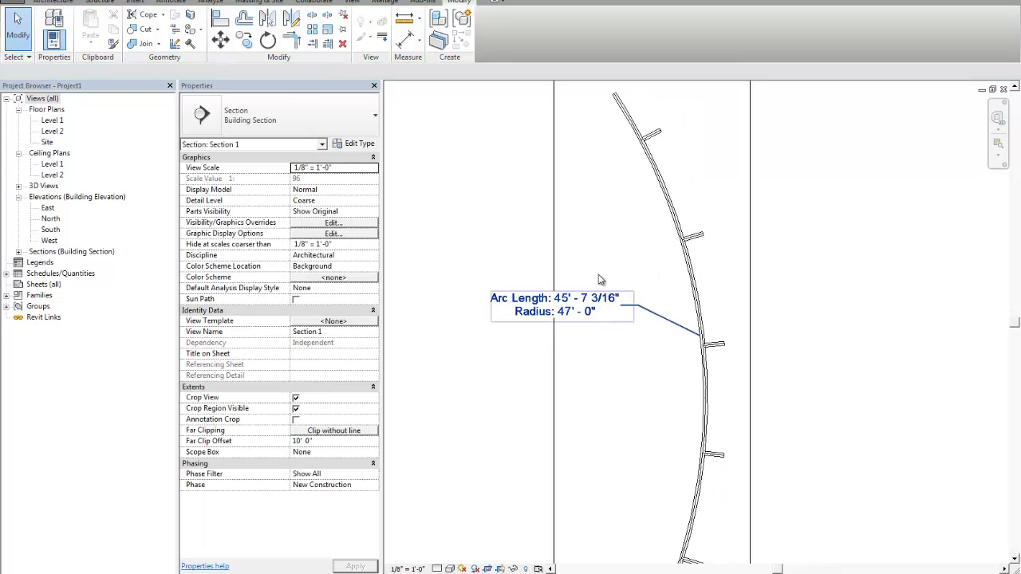
pyautogui.moveTo(599, 277); pyautogui.dragTo(592, 323, button='middle')
# Create a new family from the generic annotation template in the Annotations folder
pyautogui.click(6, 3)
pyautogui.moveTo(83, 36)
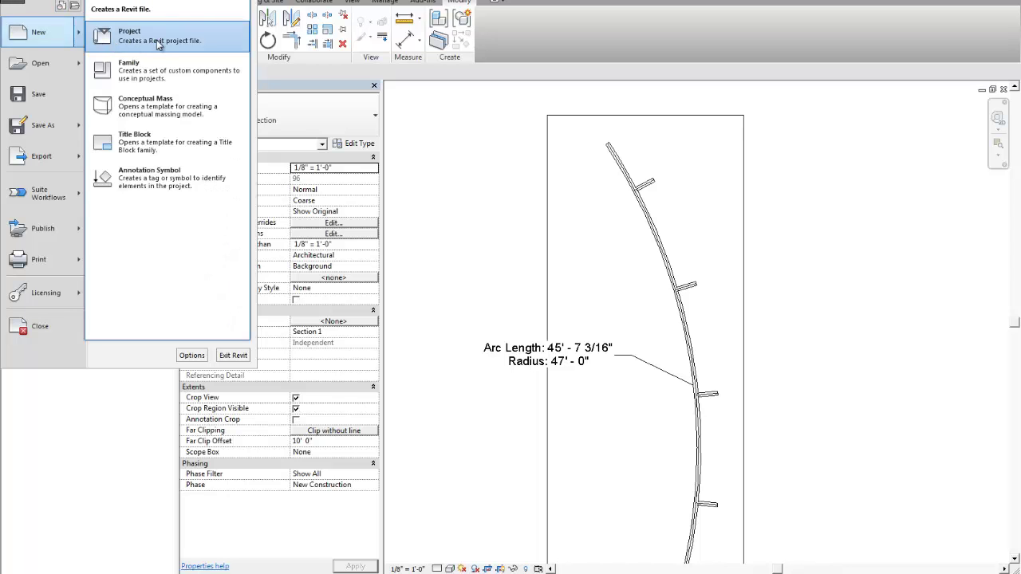
pyautogui.click(159, 68)
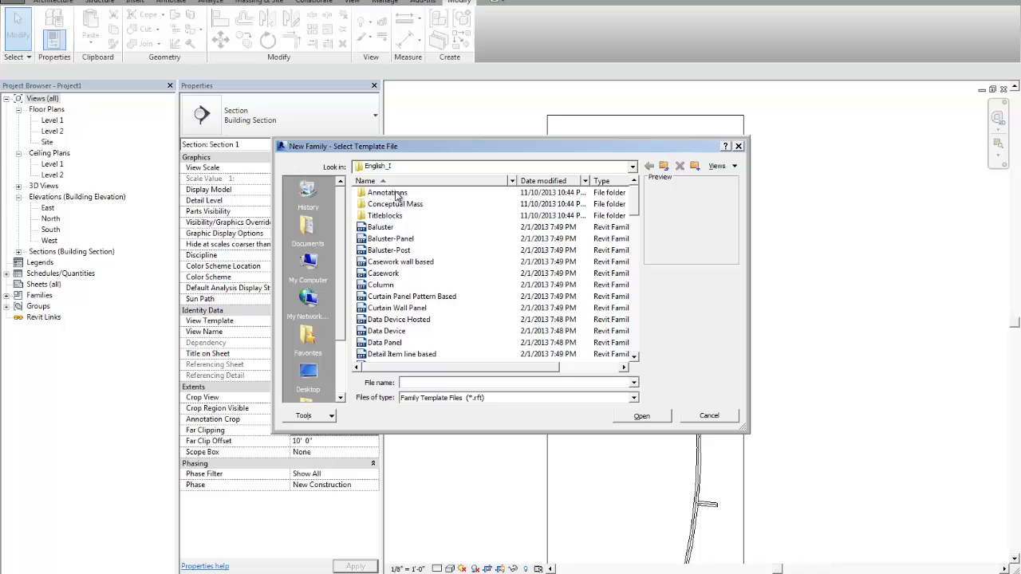
pyautogui.doubleClick(397, 193)
pyautogui.click(407, 274)
pyautogui.doubleClick(414, 286)
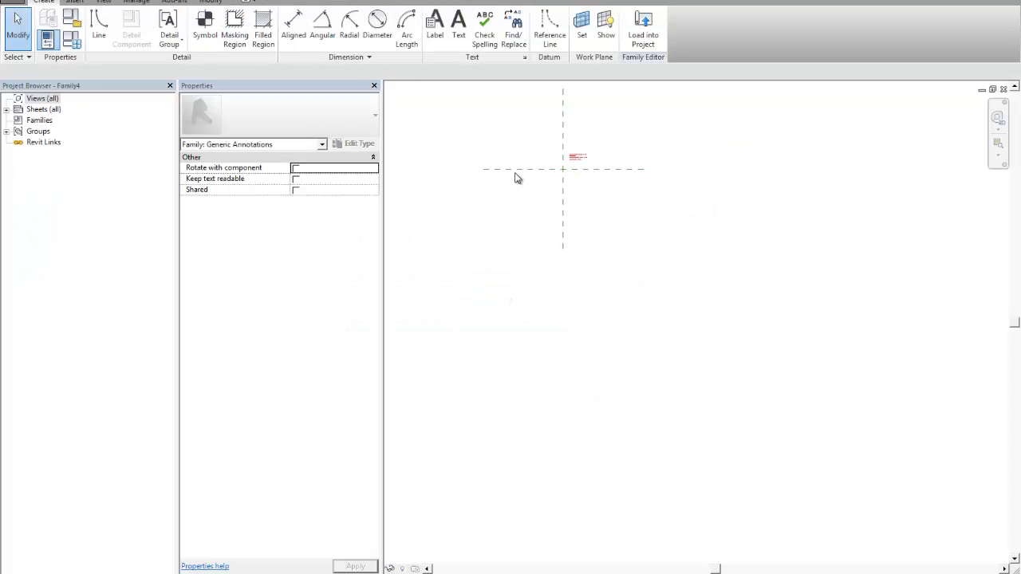
# Set the new family's category to Generic Model Tags and delete the template note
pyautogui.scroll(3, 575, 240)
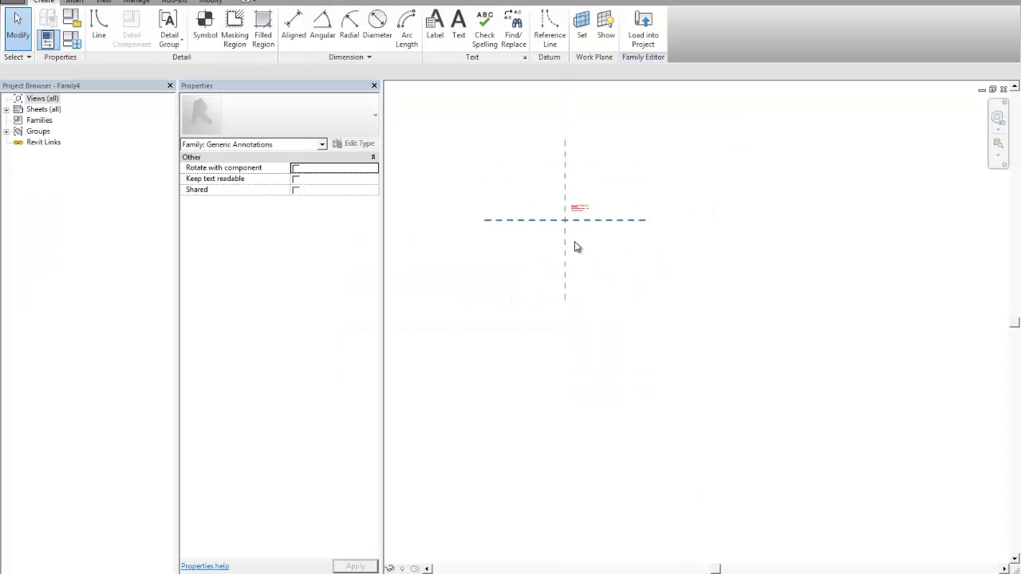
pyautogui.click(71, 17)
pyautogui.scroll(-1, 496, 300)
pyautogui.click(479, 289)
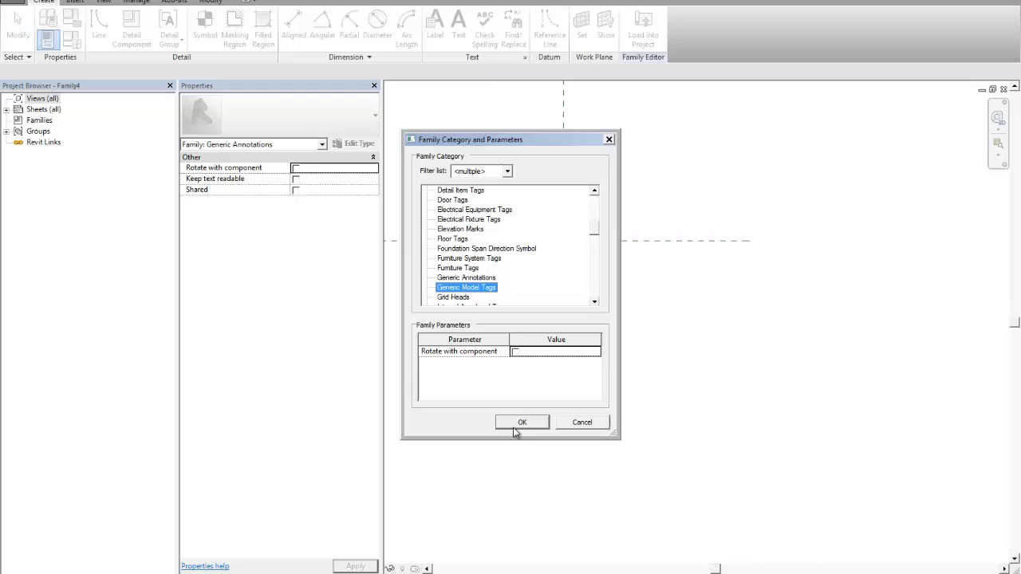
pyautogui.click(522, 422)
pyautogui.click(611, 206)
pyautogui.press('Delete')
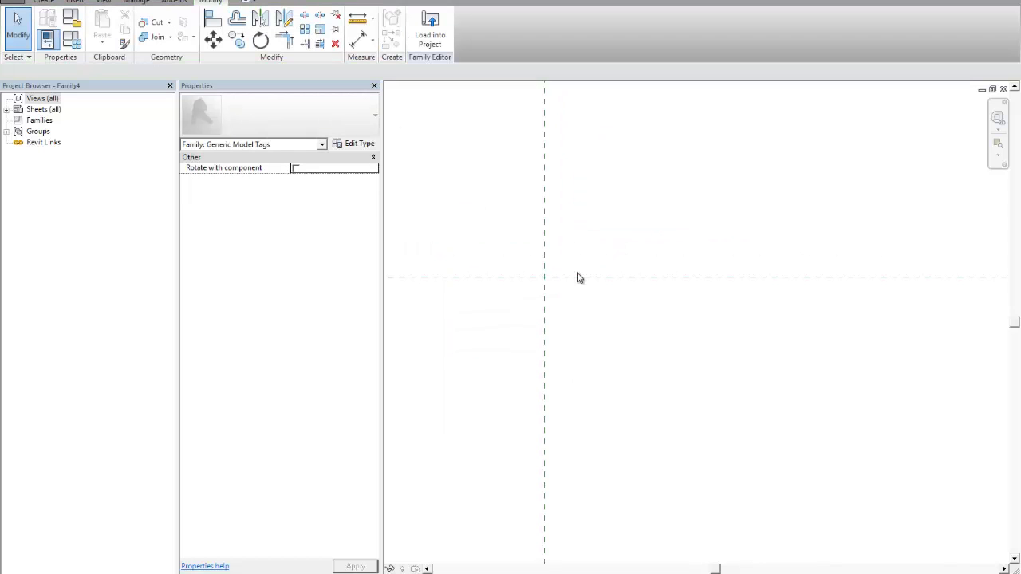
# Place a label near the reference plane intersection and make the shared parameter Point 1 available for it
pyautogui.click(44, 3)
pyautogui.click(434, 20)
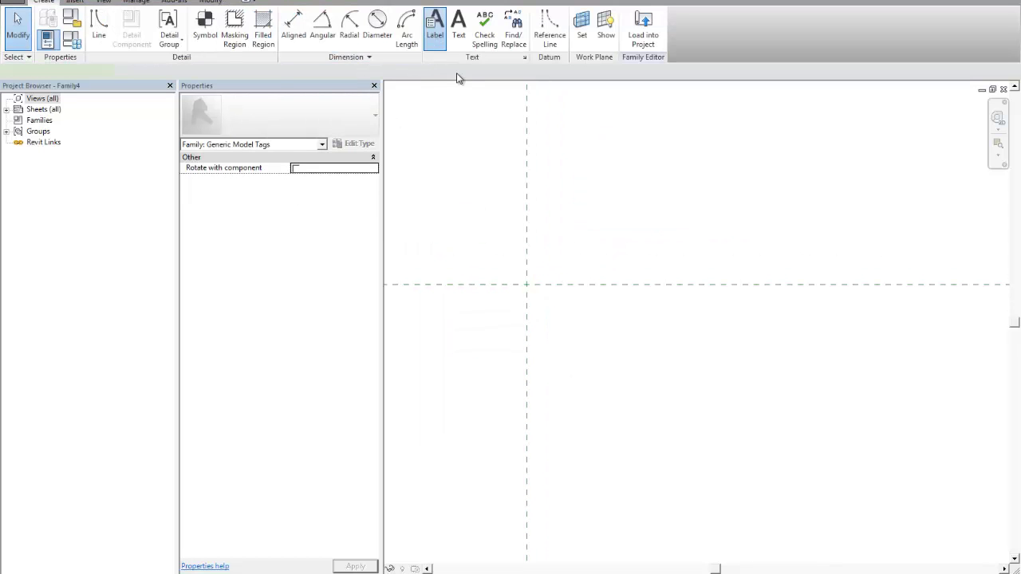
pyautogui.click(534, 281)
pyautogui.click(282, 371)
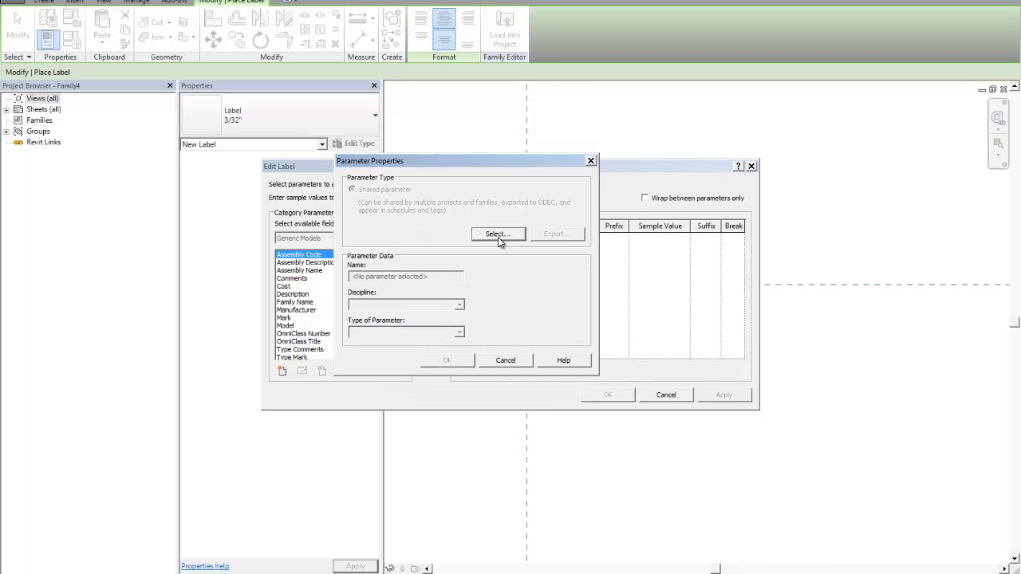
pyautogui.click(498, 234)
pyautogui.click(593, 196)
pyautogui.click(590, 324)
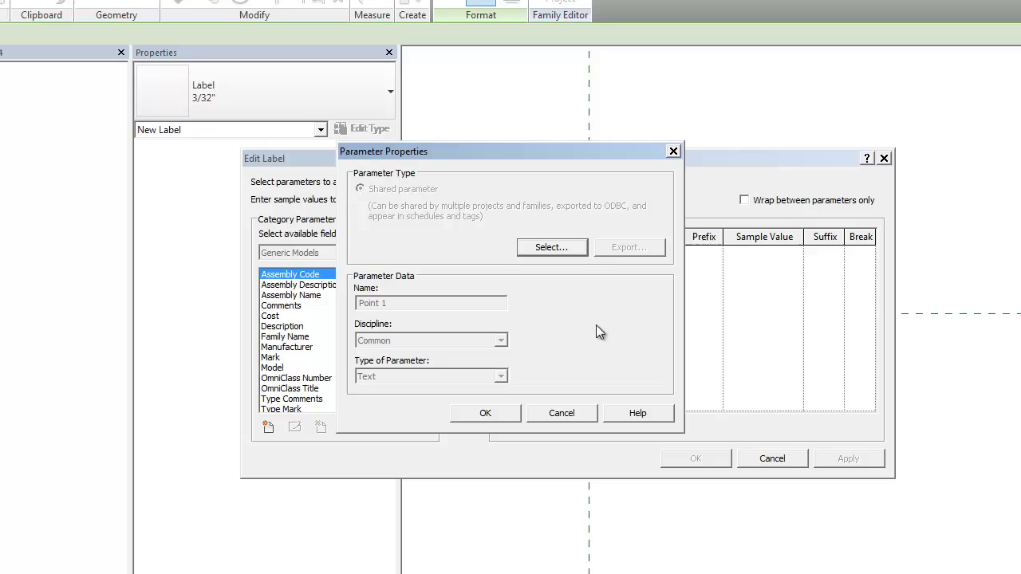
pyautogui.moveTo(535, 155); pyautogui.dragTo(523, 130)
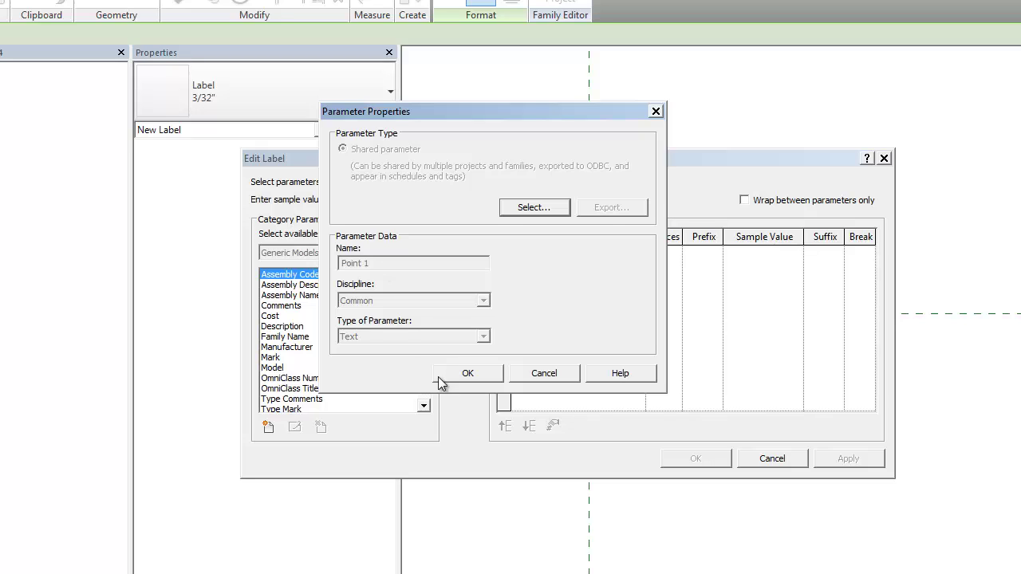
pyautogui.click(467, 373)
# Add the Point 1 parameter to the label and finish placing it
pyautogui.click(464, 279)
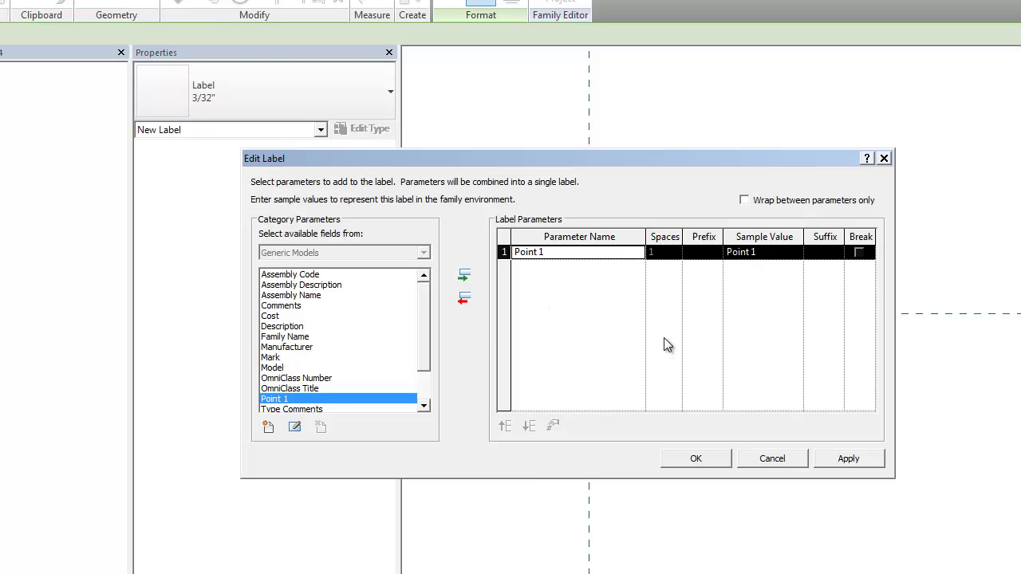
pyautogui.click(847, 460)
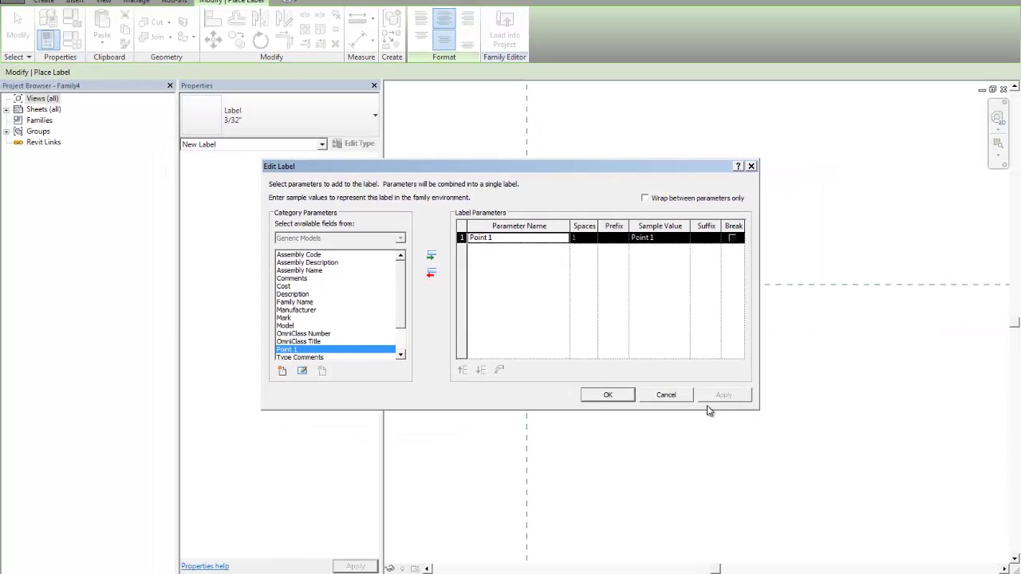
pyautogui.click(699, 458)
pyautogui.click(610, 397)
pyautogui.scroll(2, 540, 303)
pyautogui.press('Escape')
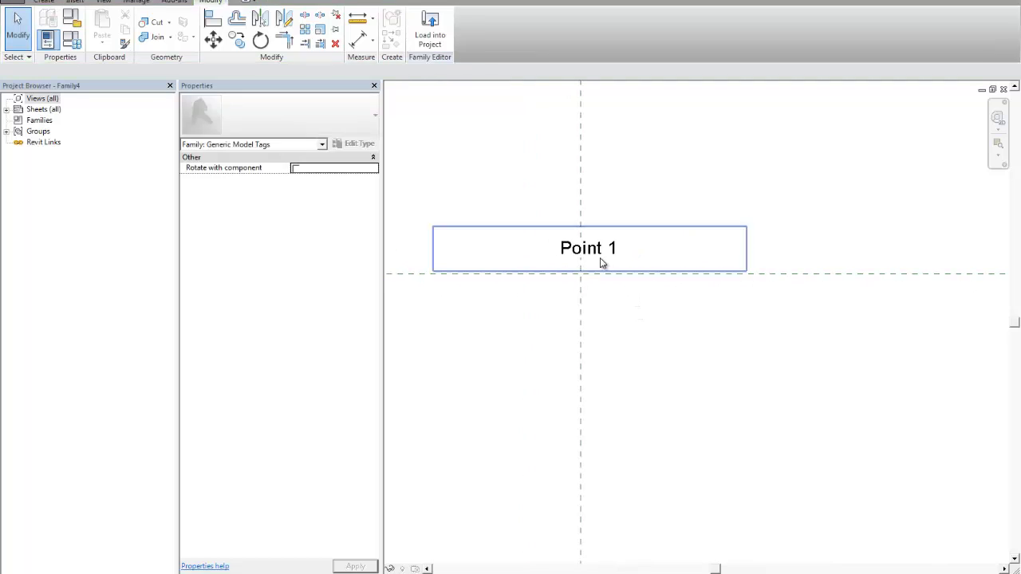
# Move the Point 1 label down so it is centred on the intersection of the reference planes
pyautogui.click(604, 229)
pyautogui.moveTo(604, 229); pyautogui.dragTo(598, 258)
pyautogui.click(675, 358)
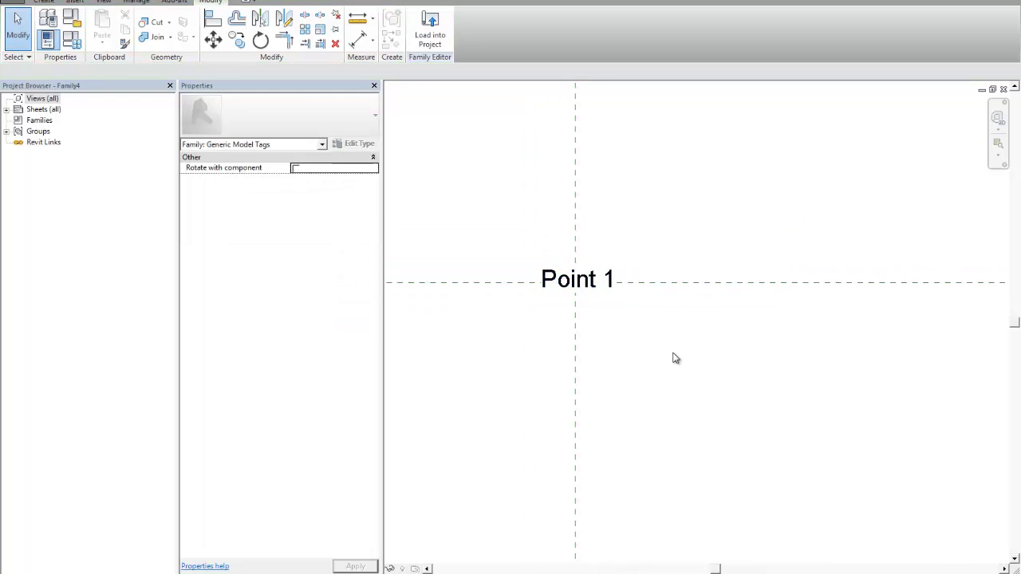
# Load the Point 1 tag family into Project1 and leave the tag placement command
pyautogui.scroll(-2, 675, 359)
pyautogui.moveTo(676, 364); pyautogui.dragTo(684, 324, button='middle')
pyautogui.click(430, 32)
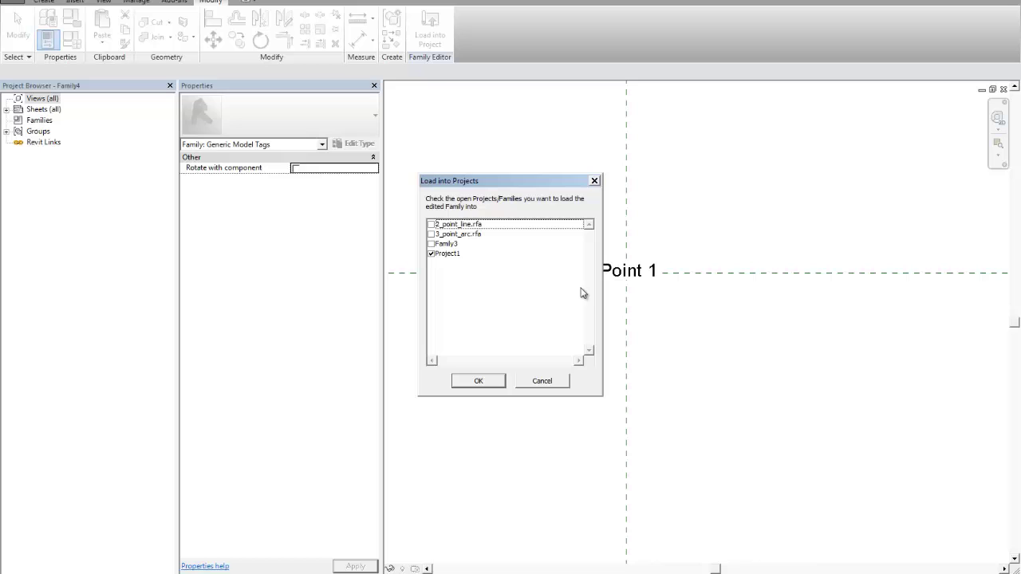
pyautogui.click(478, 382)
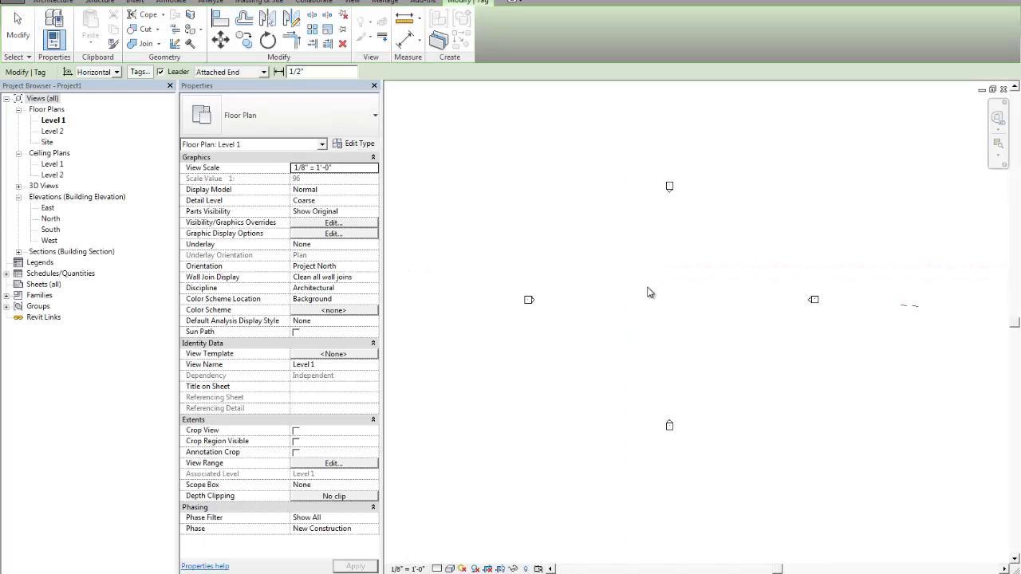
pyautogui.press('Escape')
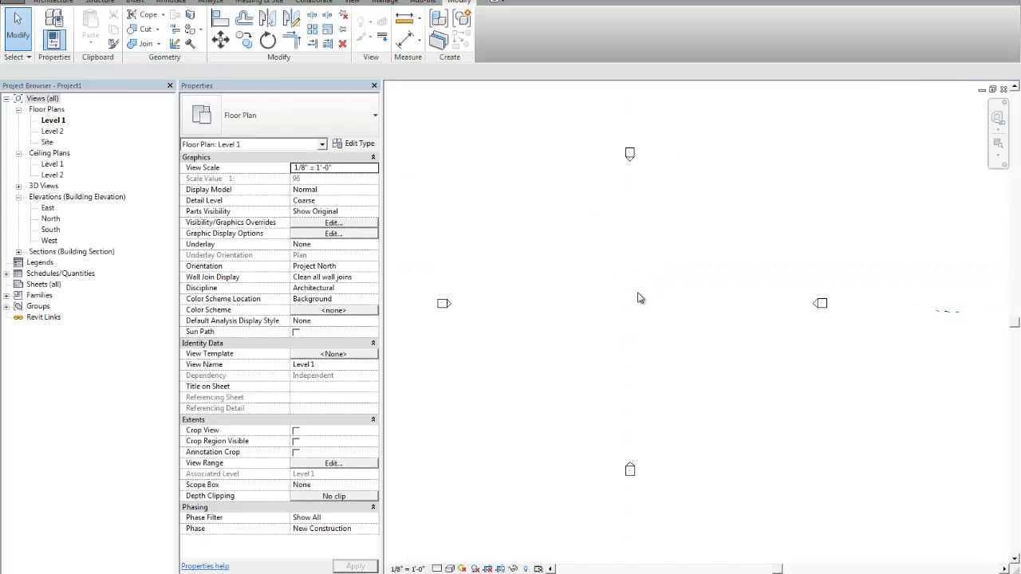
# Close the Level 1 floor plan and tag the curved member in the Section 1 view with the Point 1 tag
pyautogui.click(1003, 90)
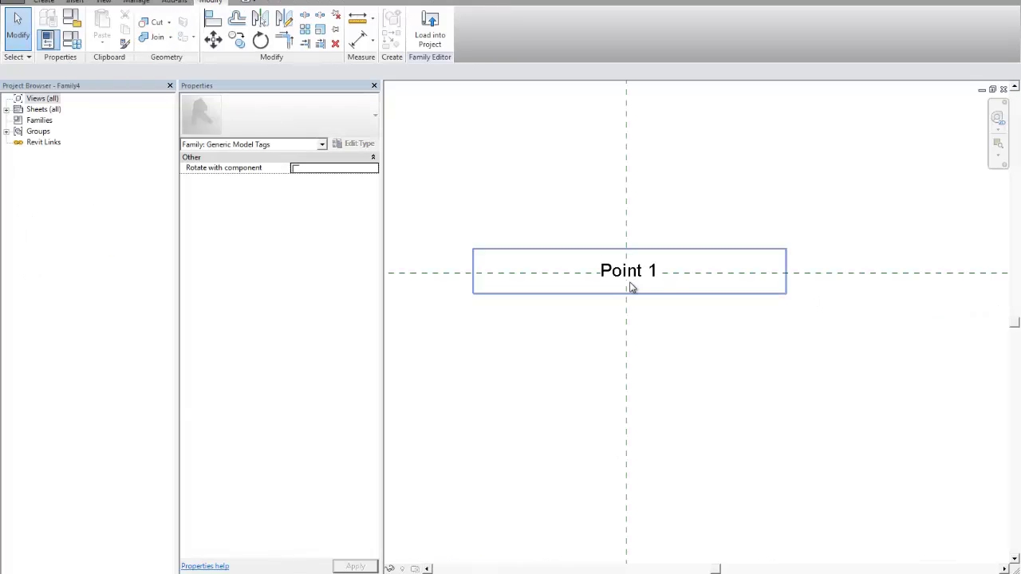
pyautogui.hotkey('ctrl', 'Tab')
pyautogui.scroll(-1, 637, 285)
pyautogui.moveTo(630, 274); pyautogui.dragTo(659, 264, button='middle')
pyautogui.press('t')
pyautogui.press('g')
pyautogui.scroll(2, 599, 121)
pyautogui.scroll(-2, 629, 193)
pyautogui.scroll(2, 643, 207)
pyautogui.click(644, 209)
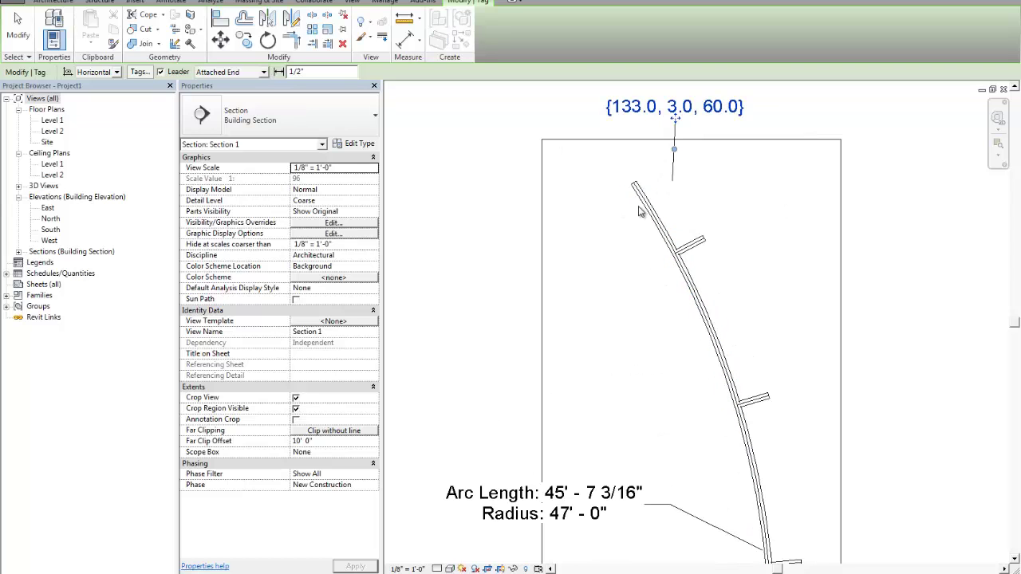
pyautogui.press('Escape')
# Move the Point 1 tag beside the arc's upper end, set its leader to Free End and attach the leader to the arc's tip
pyautogui.moveTo(752, 192); pyautogui.dragTo(806, 207, button='middle')
pyautogui.scroll(2, 738, 156)
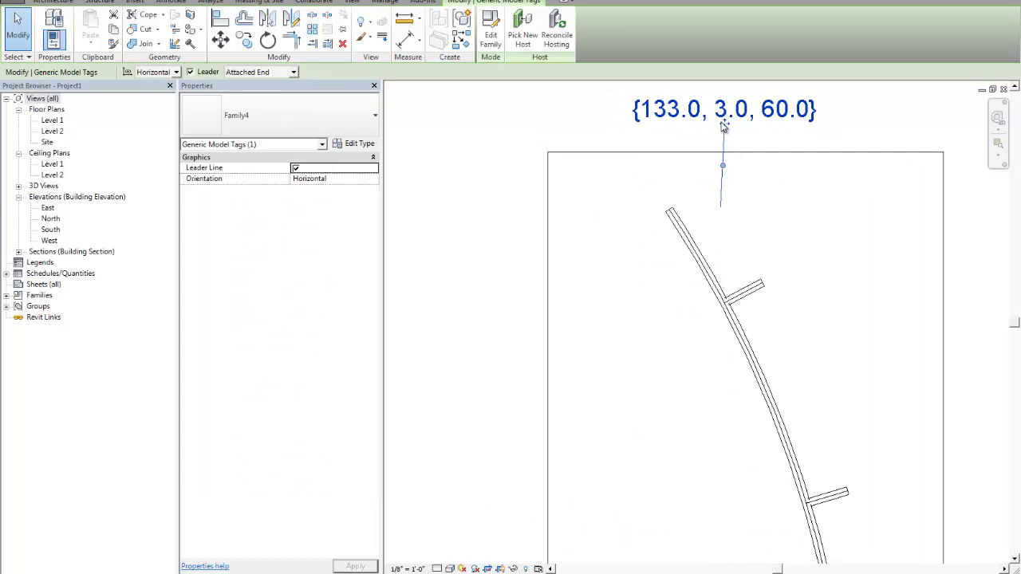
pyautogui.moveTo(724, 125); pyautogui.dragTo(514, 197)
pyautogui.click(239, 73)
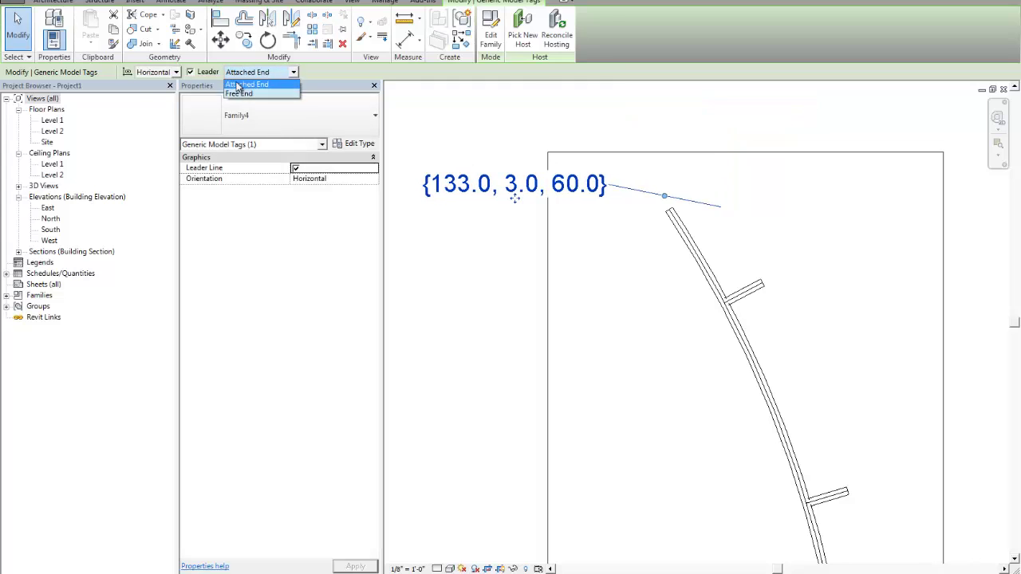
pyautogui.click(239, 95)
pyautogui.moveTo(511, 311); pyautogui.dragTo(669, 210)
pyautogui.moveTo(520, 232); pyautogui.dragTo(615, 219, button='middle')
pyautogui.moveTo(612, 192); pyautogui.dragTo(567, 196)
pyautogui.moveTo(713, 189); pyautogui.dragTo(692, 177)
pyautogui.click(708, 225)
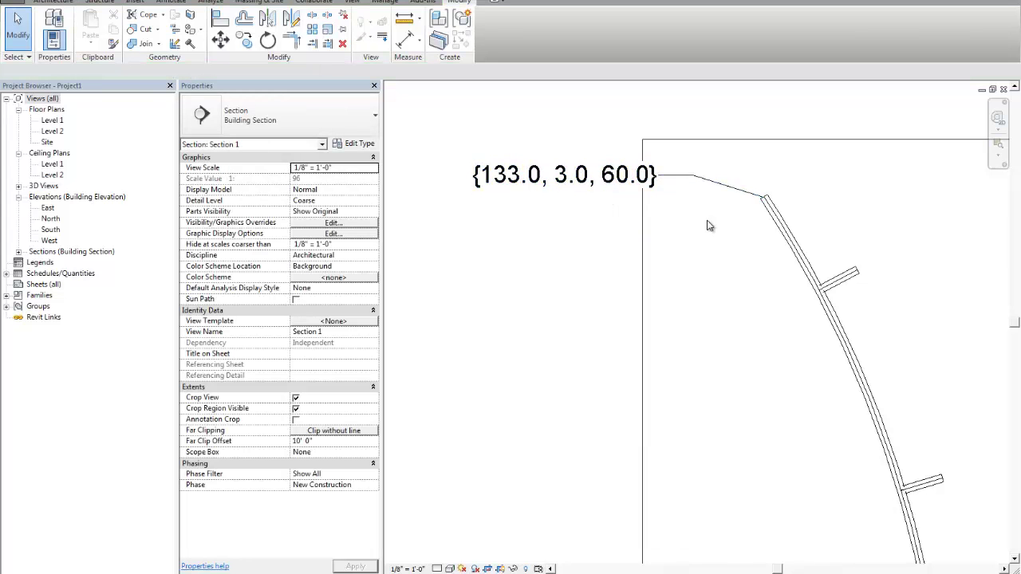
# Open the point tag's family for editing and give the label's Point 1 parameter the prefix "Point 1:"
pyautogui.scroll(-2, 712, 229)
pyautogui.moveTo(736, 272); pyautogui.dragTo(641, 208, button='middle')
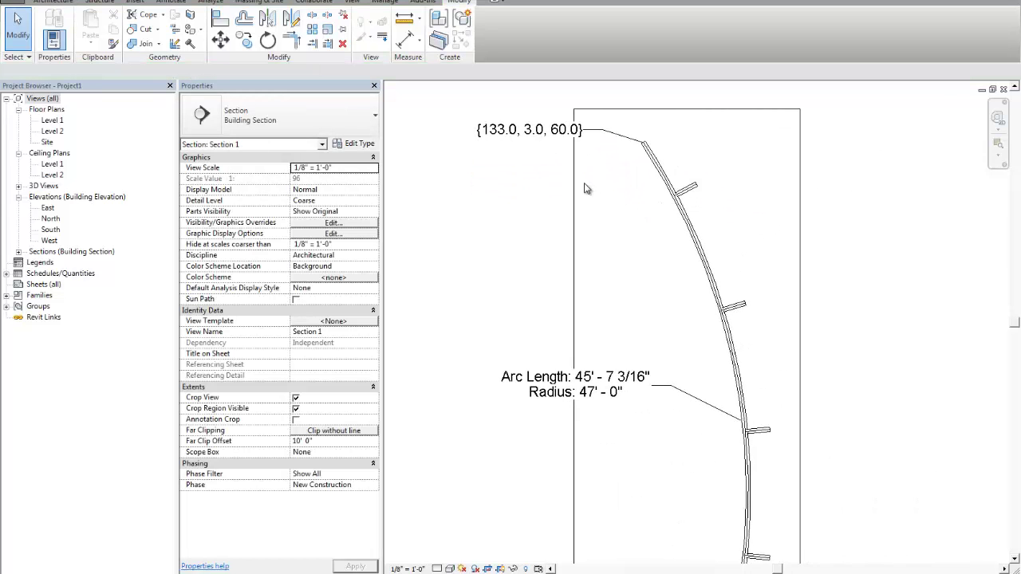
pyautogui.scroll(-1, 608, 223)
pyautogui.moveTo(628, 246)
pyautogui.mouseDown(button='middle')
pyautogui.moveTo(644, 231)
pyautogui.moveTo(646, 248)
pyautogui.mouseUp(button='middle')
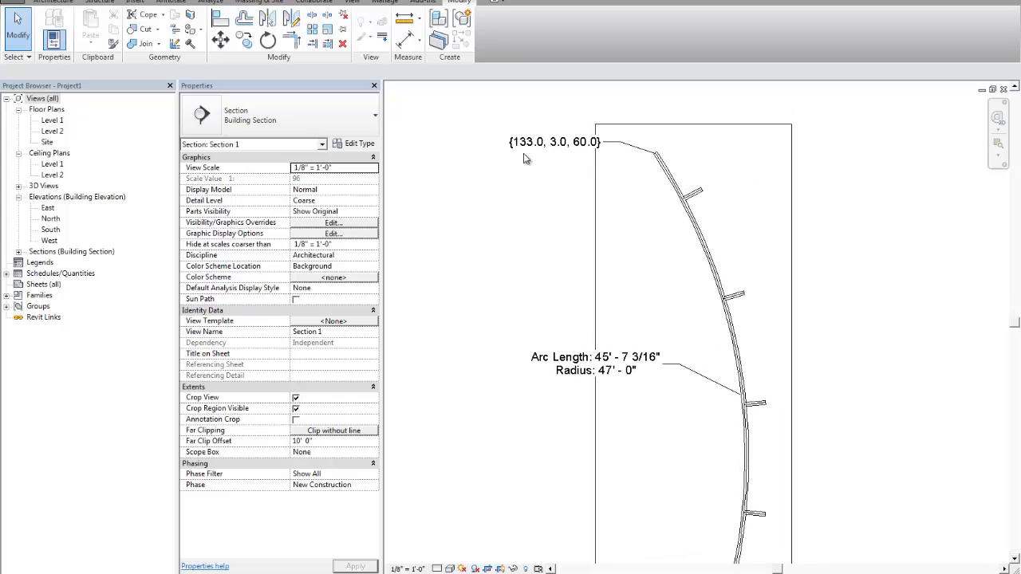
pyautogui.doubleClick(551, 144)
pyautogui.click(560, 206)
pyautogui.click(552, 142)
pyautogui.click(491, 35)
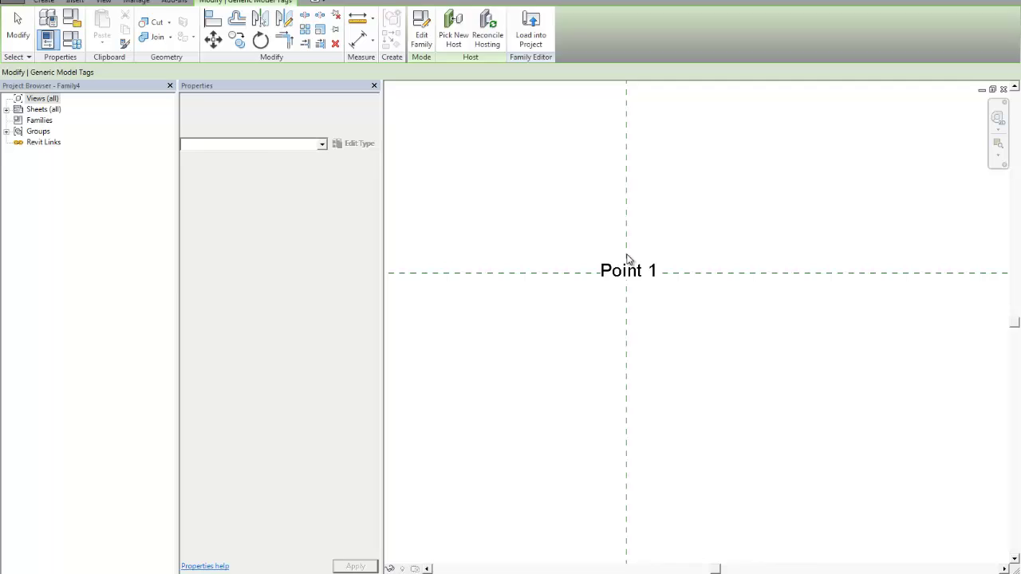
pyautogui.click(577, 267)
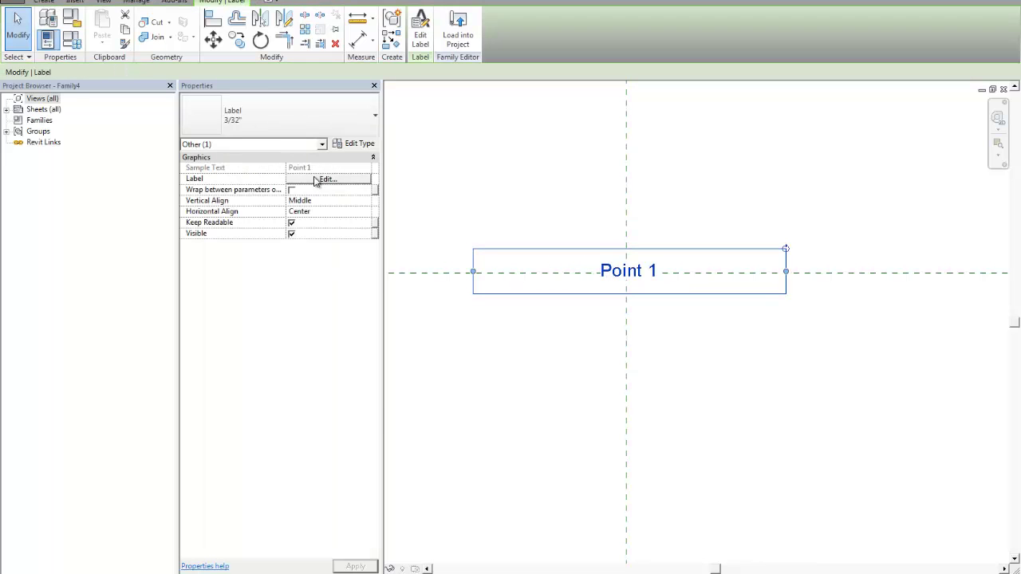
pyautogui.click(418, 38)
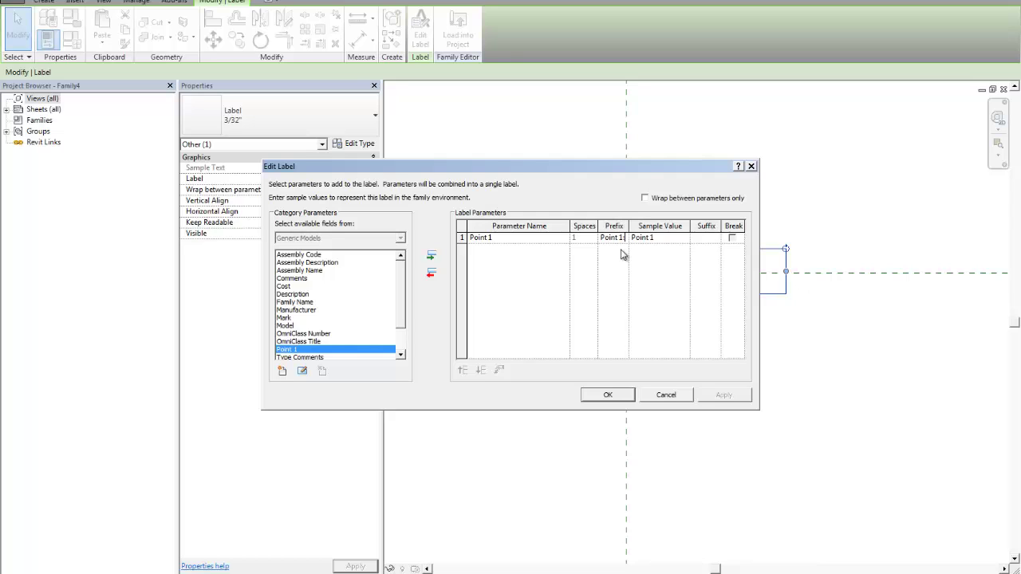
pyautogui.click(608, 395)
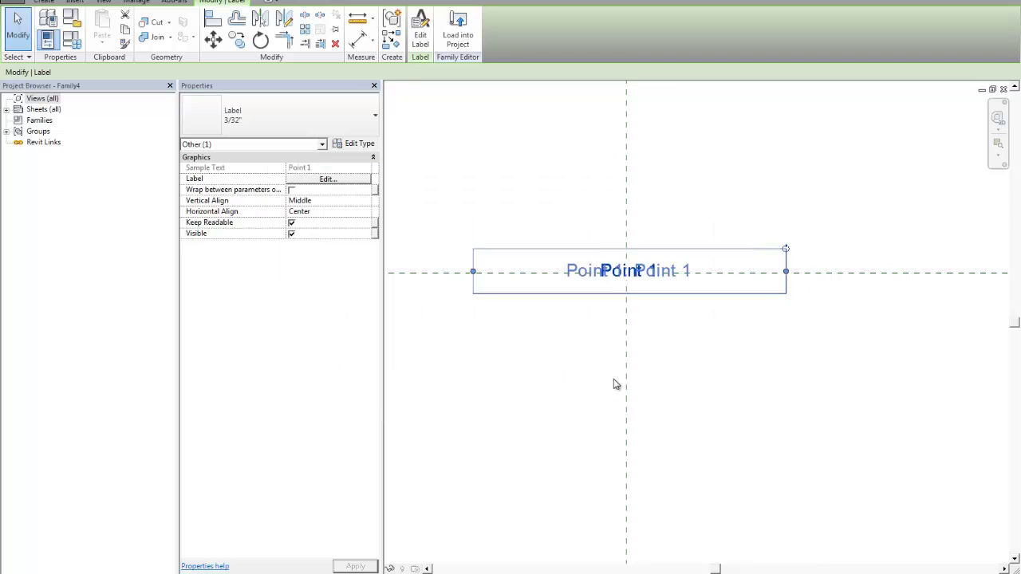
pyautogui.click(689, 328)
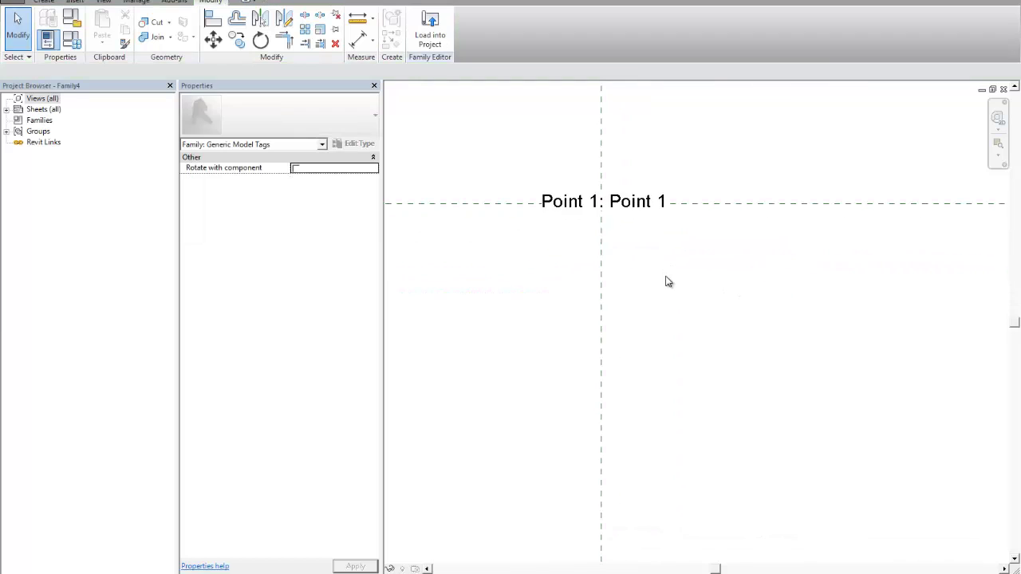
# Add the shared parameter Point 2 from the Framing group to the label with the prefix "Point 2:"
pyautogui.click(644, 217)
pyautogui.moveTo(662, 281); pyautogui.dragTo(691, 258, button='middle')
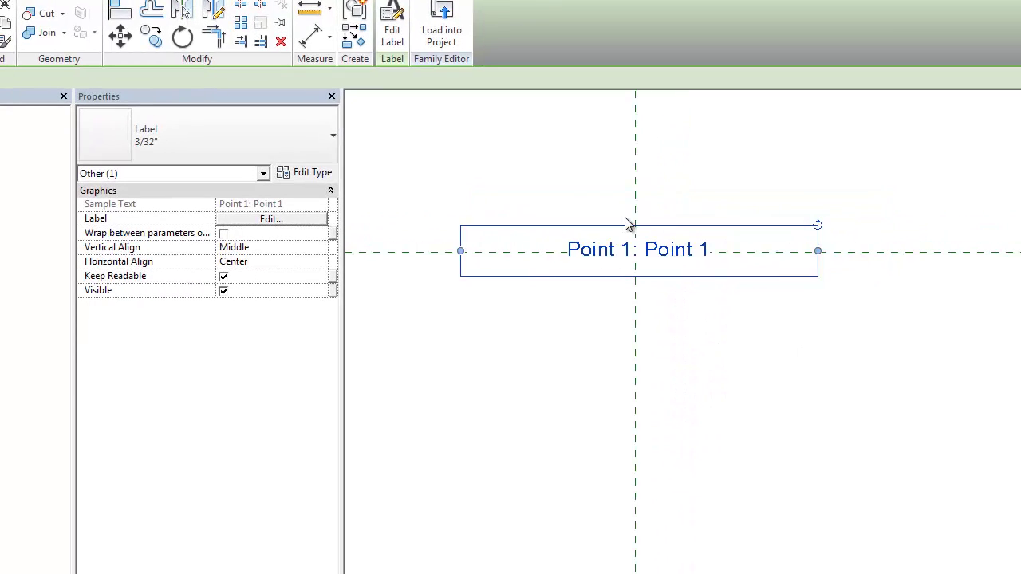
pyautogui.click(392, 30)
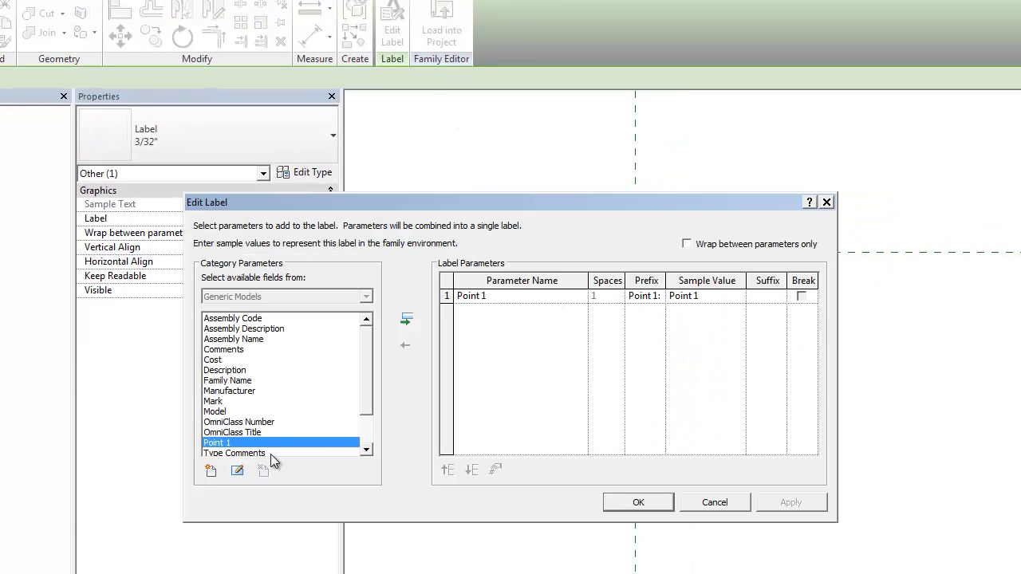
pyautogui.click(211, 471)
pyautogui.click(476, 252)
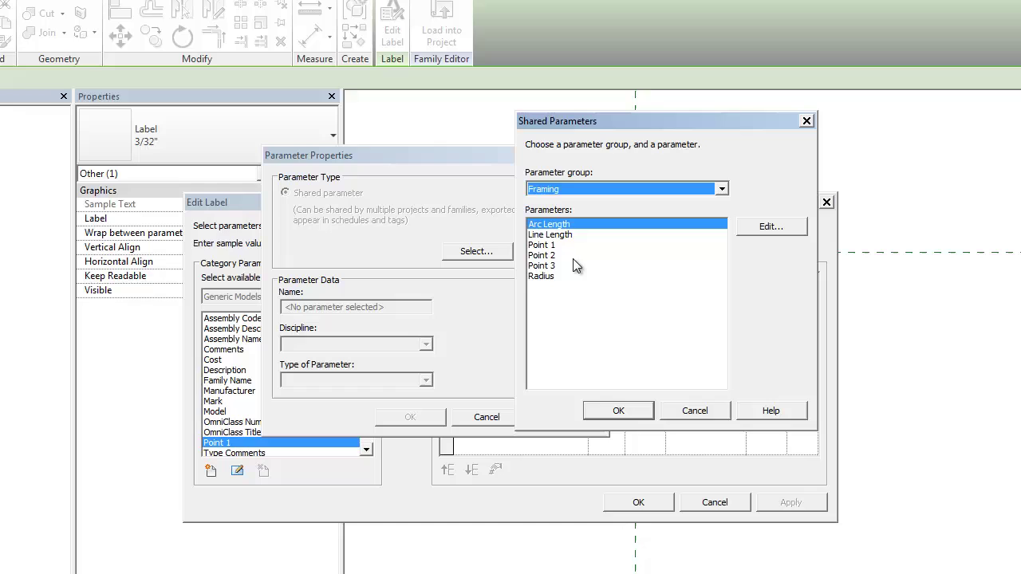
pyautogui.click(574, 265)
pyautogui.click(576, 256)
pyautogui.click(621, 411)
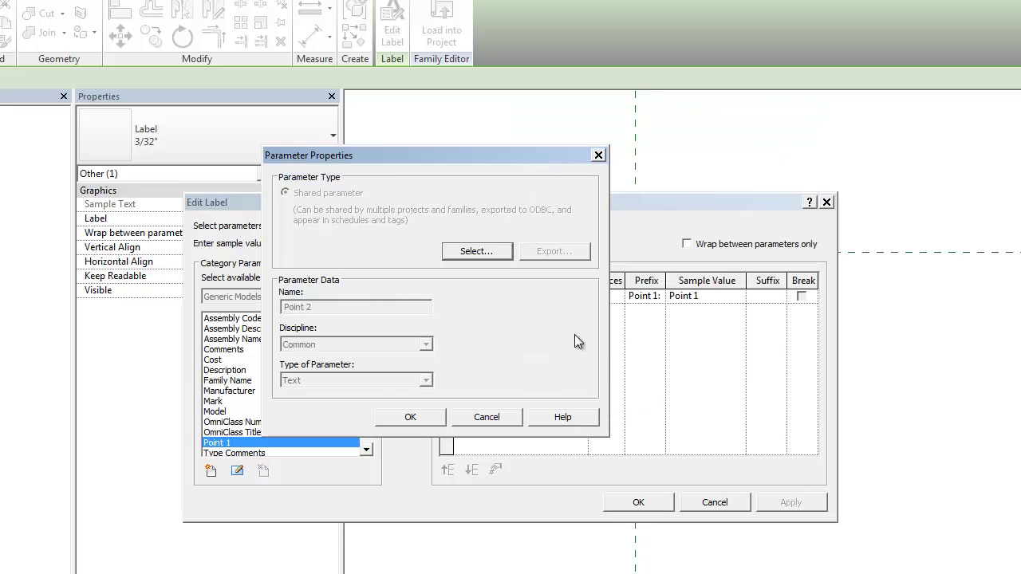
pyautogui.click(410, 416)
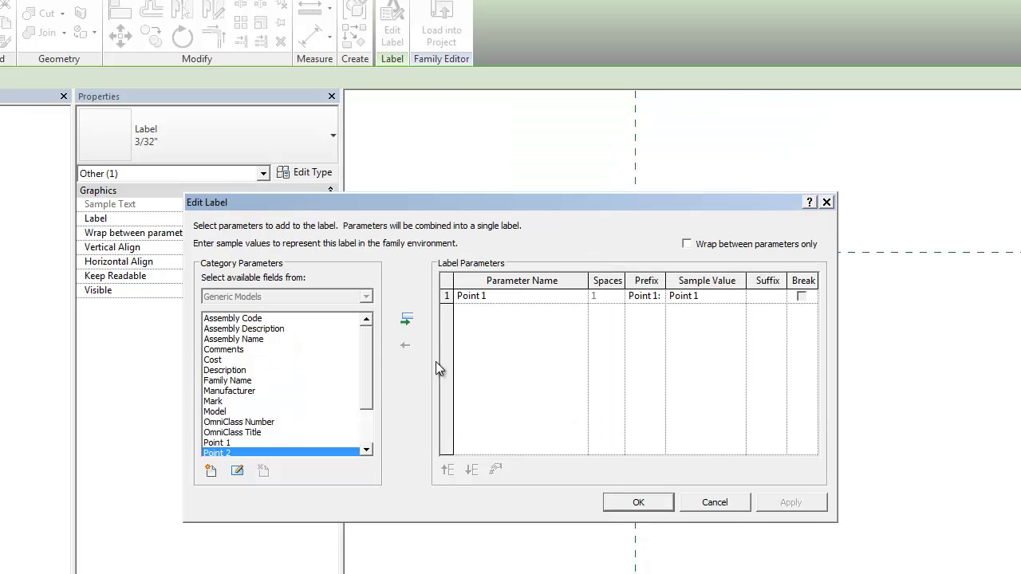
pyautogui.click(408, 321)
pyautogui.click(645, 312)
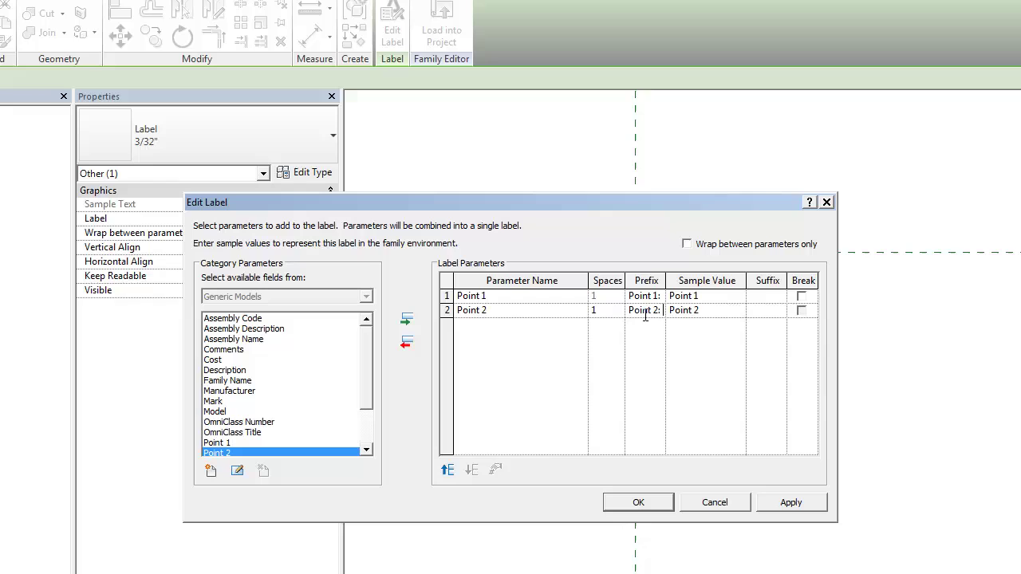
# Add the shared parameter Point 3 to the label with the prefix "Point 3:"
pyautogui.click(211, 471)
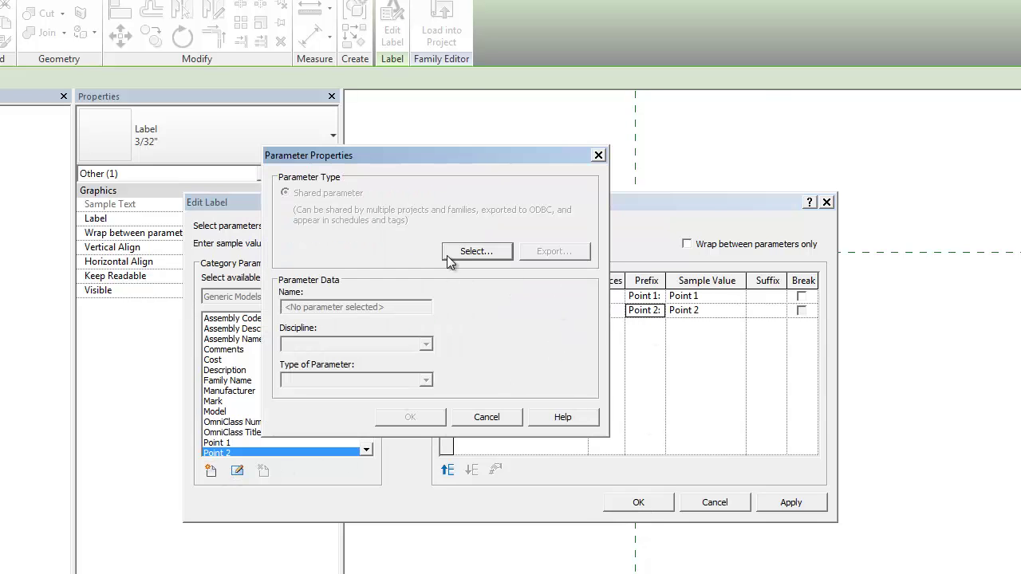
pyautogui.click(471, 251)
pyautogui.click(558, 266)
pyautogui.click(618, 410)
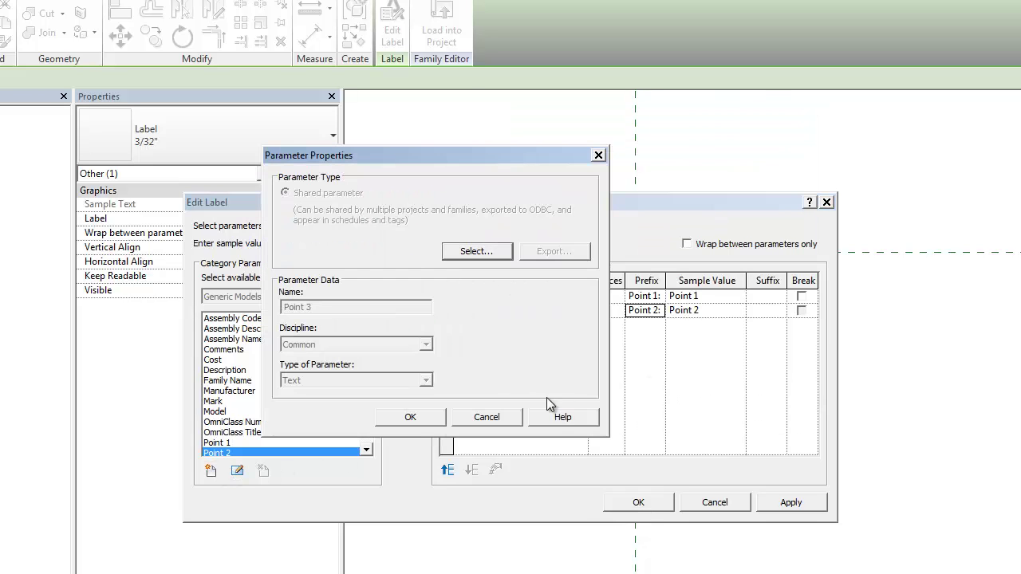
pyautogui.click(410, 419)
pyautogui.click(408, 320)
pyautogui.click(646, 327)
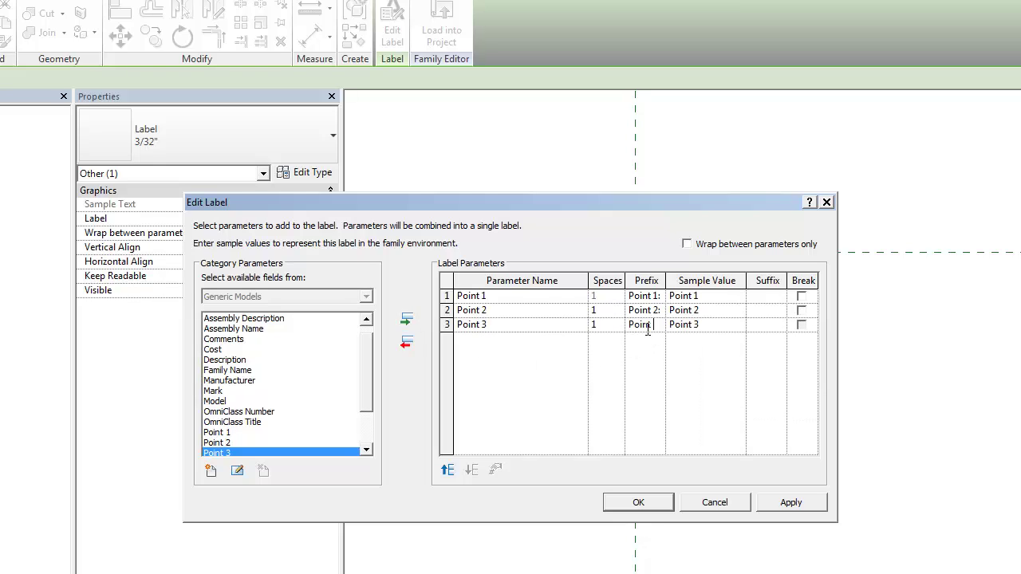
# Set line breaks after Point 1 and Point 2 in the label and apply the label edits
pyautogui.click(801, 296)
pyautogui.click(802, 310)
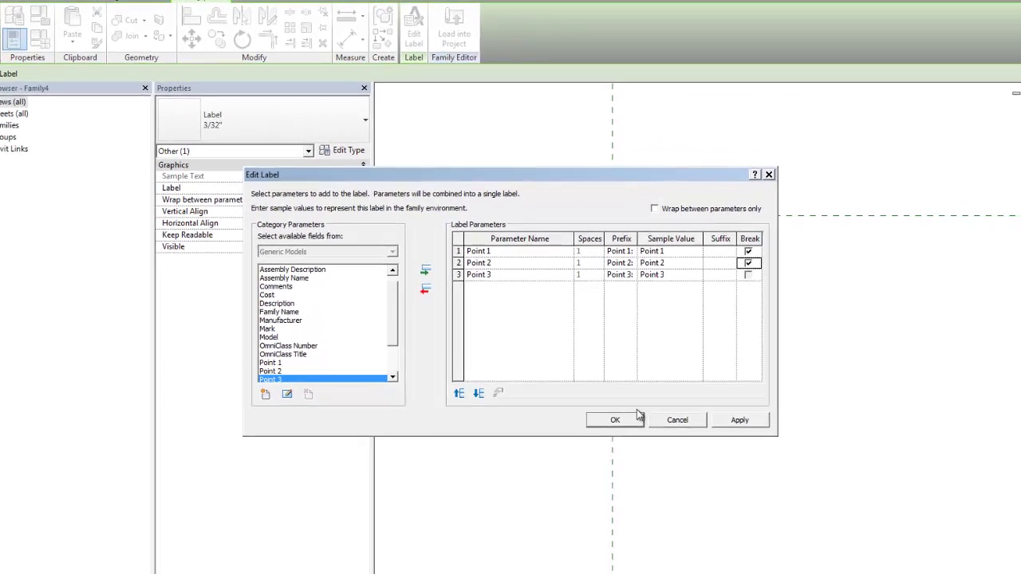
pyautogui.click(638, 415)
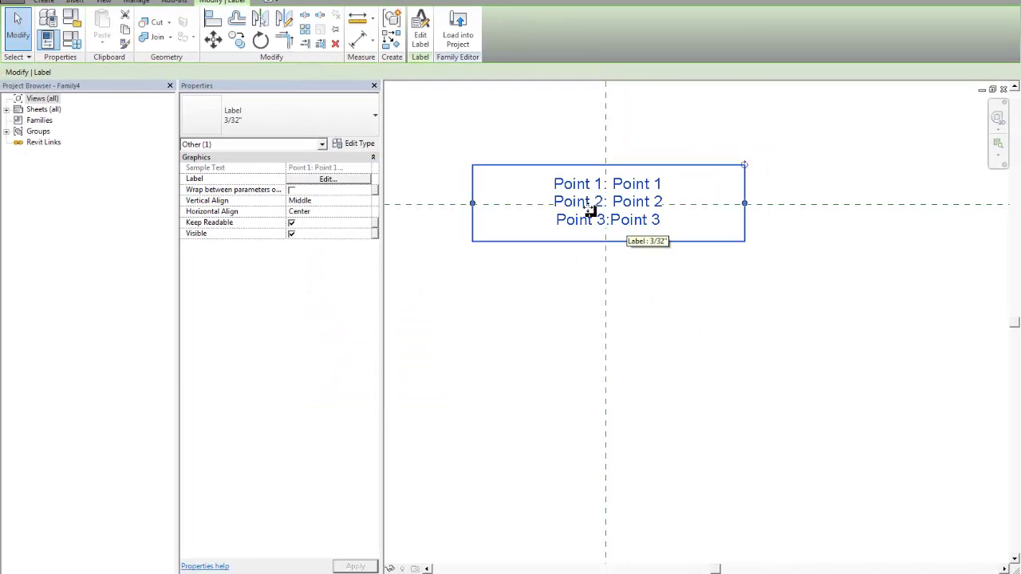
# Reload the edited three-point tag family into Project1
pyautogui.click(458, 32)
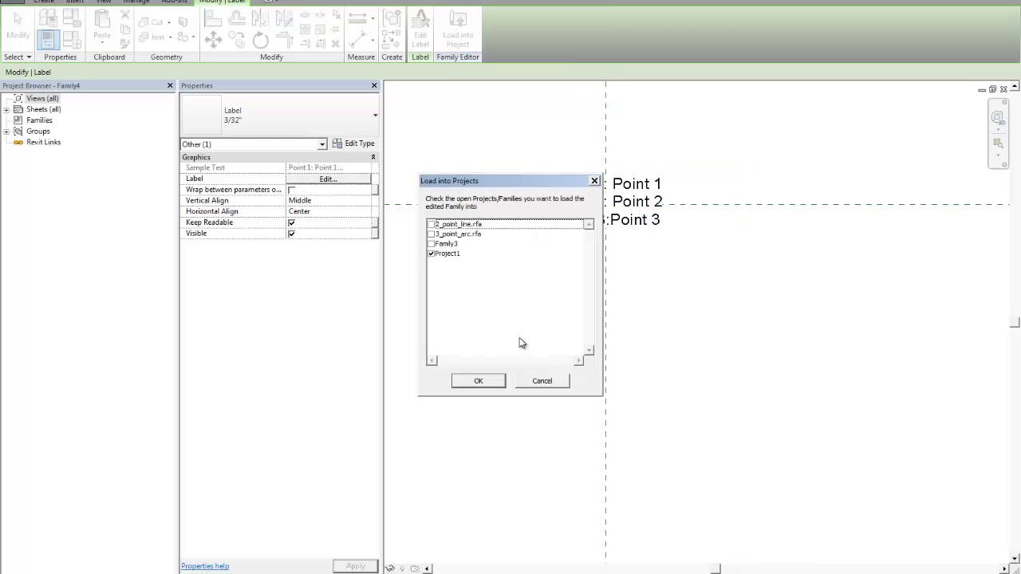
pyautogui.click(479, 381)
pyautogui.click(479, 263)
pyautogui.scroll(2, 552, 149)
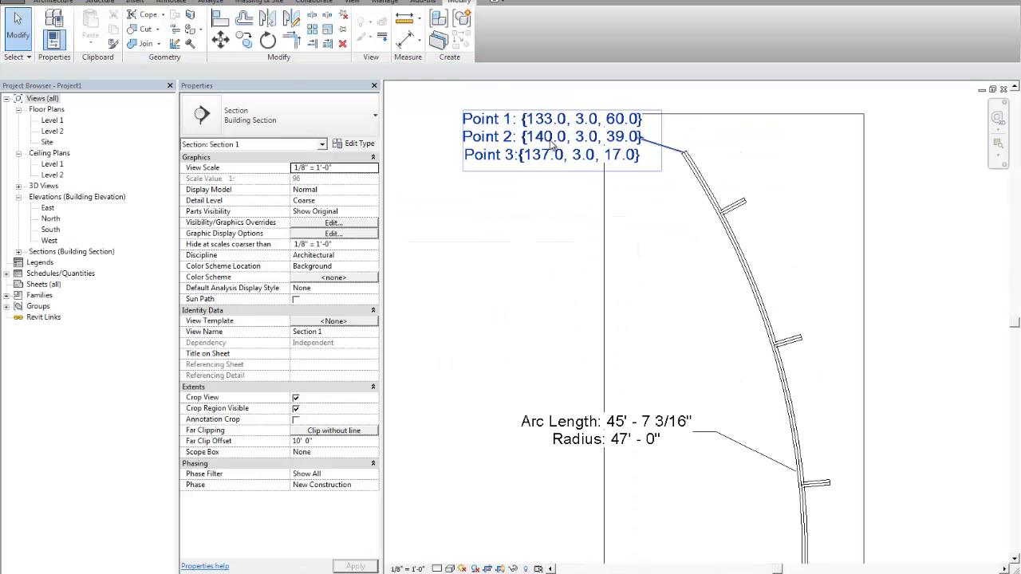
# Move the point coordinates tag directly above the Arc Length and Radius tag and reshape its leader to point at the arc's middle portion
pyautogui.click(552, 149)
pyautogui.scroll(-1, 625, 221)
pyautogui.moveTo(577, 186); pyautogui.dragTo(615, 183, button='middle')
pyautogui.moveTo(601, 169); pyautogui.dragTo(643, 370)
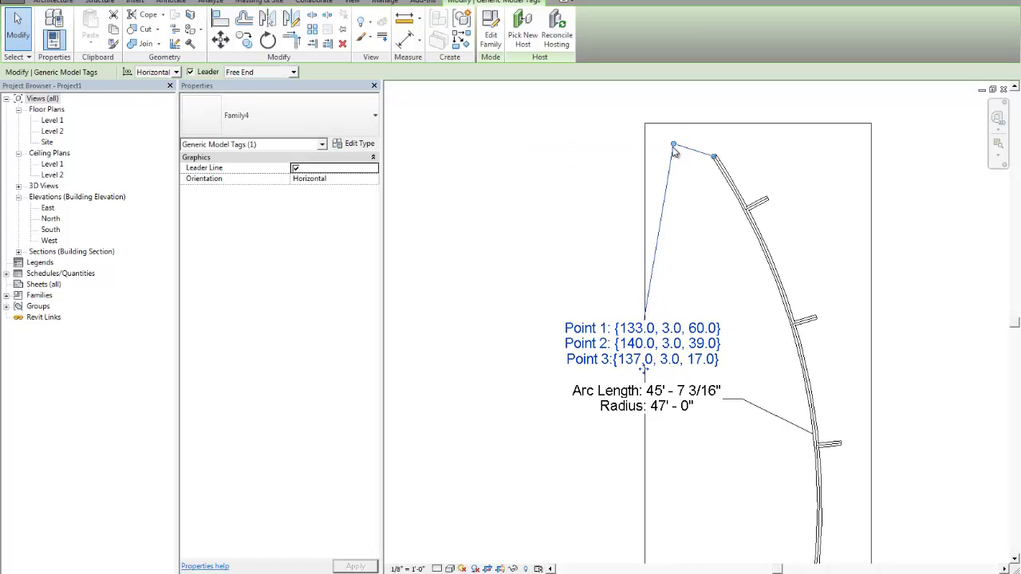
pyautogui.moveTo(675, 146); pyautogui.dragTo(717, 160)
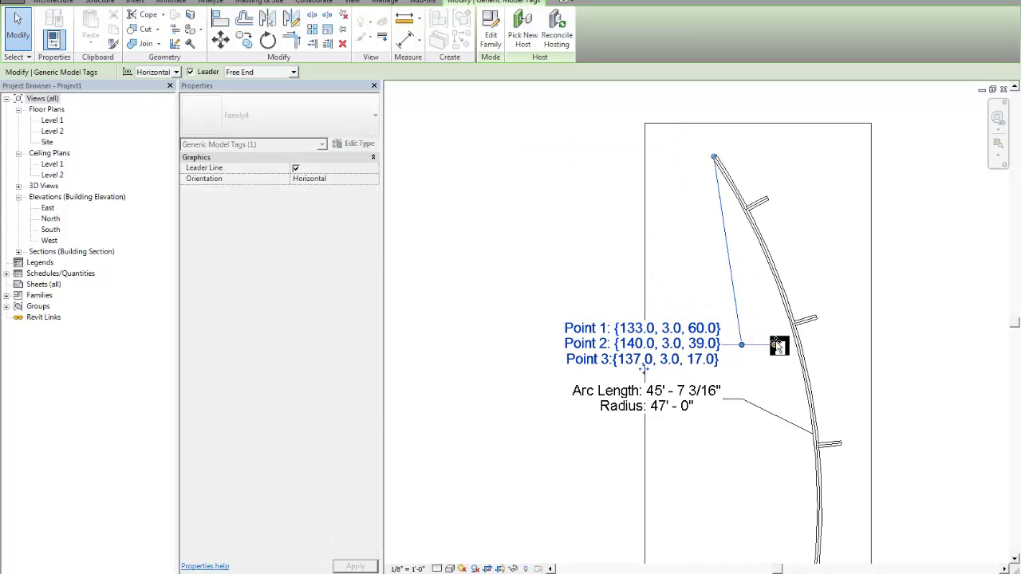
pyautogui.press('Escape')
# Examine the arc and its two tags along the full height of the section view
pyautogui.scroll(2, 726, 401)
pyautogui.scroll(1, 726, 401)
pyautogui.moveTo(750, 392); pyautogui.dragTo(729, 253, button='middle')
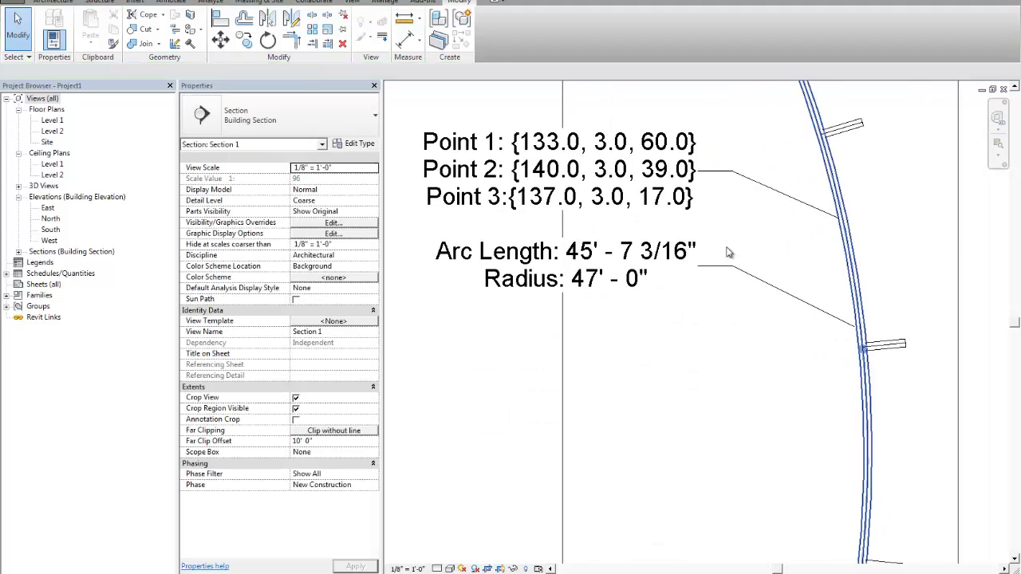
pyautogui.scroll(-3, 733, 268)
pyautogui.moveTo(740, 318); pyautogui.dragTo(733, 255, button='middle')
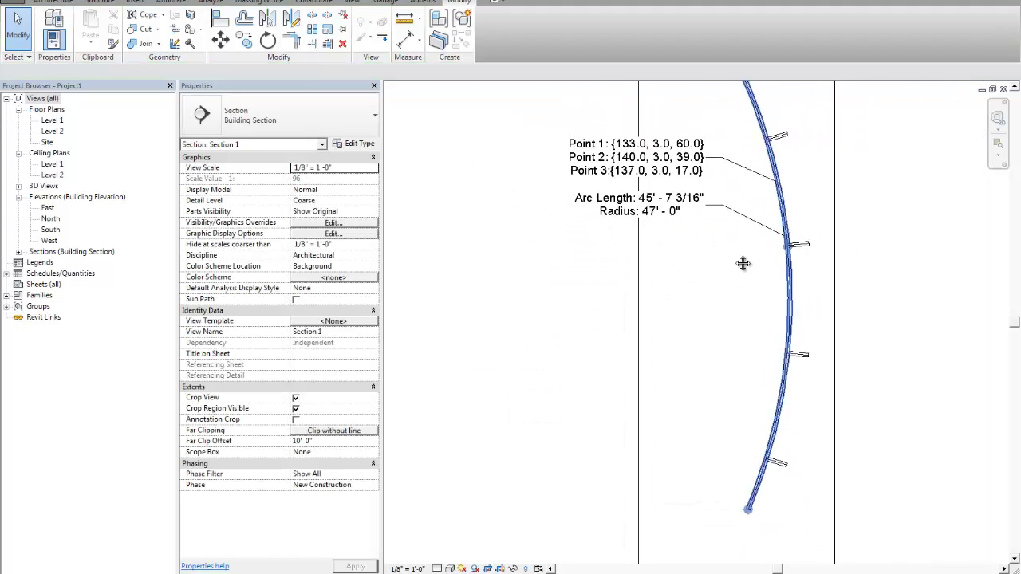
pyautogui.scroll(-3, 714, 294)
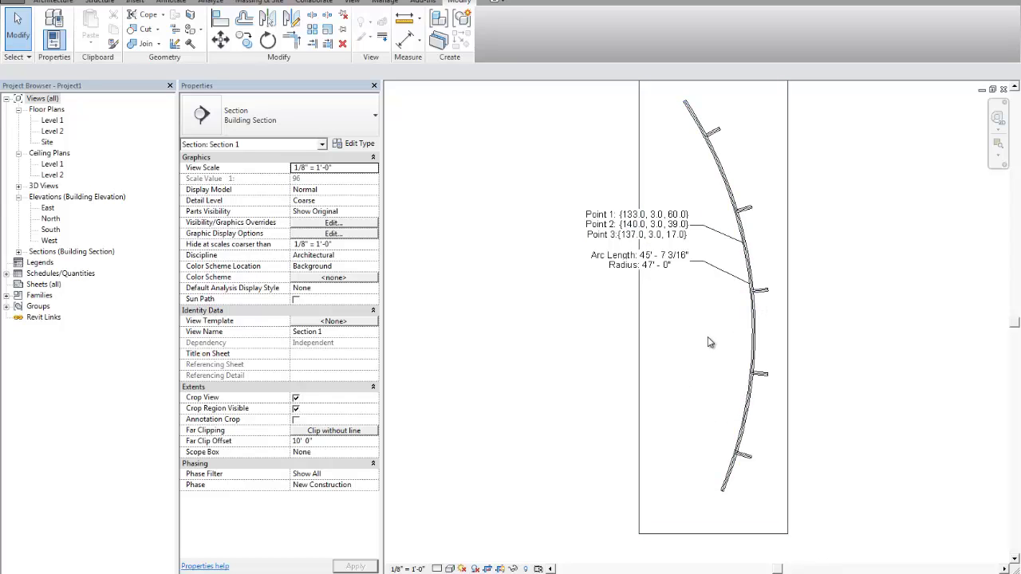
pyautogui.click(750, 276)
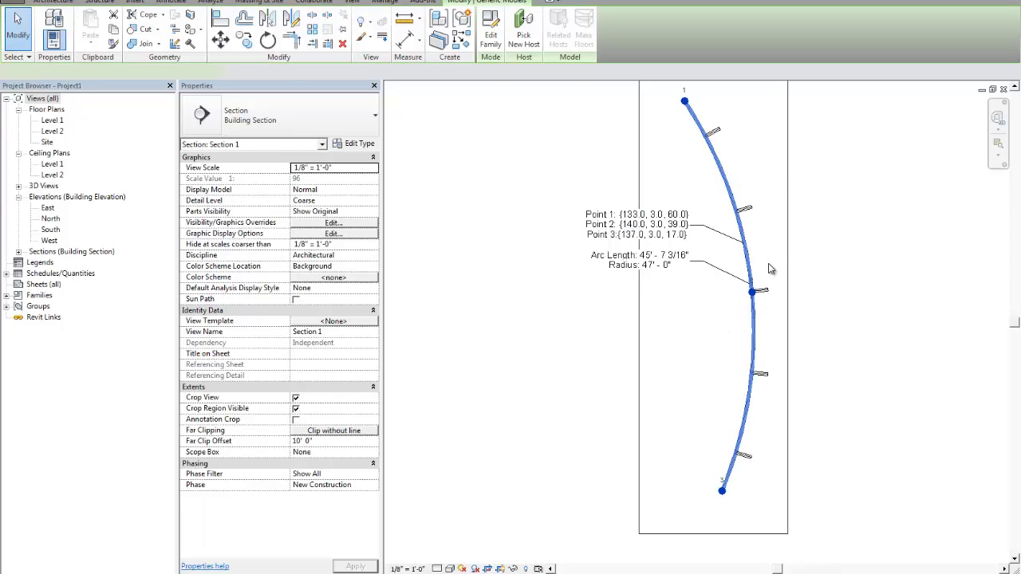
pyautogui.scroll(-1, 728, 303)
pyautogui.moveTo(727, 303); pyautogui.dragTo(631, 330, button='middle')
pyautogui.click(715, 312)
pyautogui.scroll(1, 668, 289)
pyautogui.scroll(-1, 645, 297)
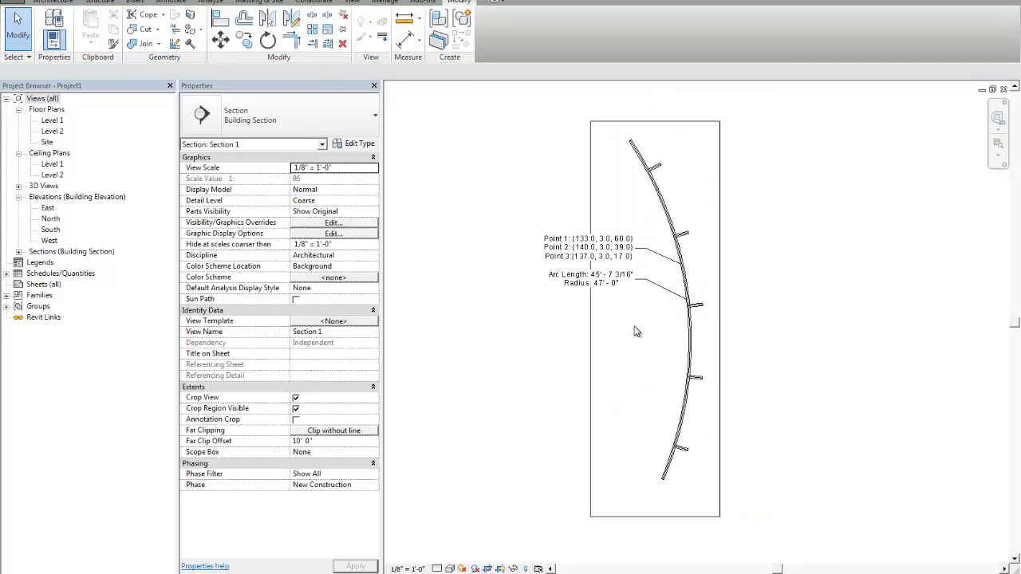
# Hide the crop region boundary of the Section 1 view while keeping the view cropped
pyautogui.click(296, 410)
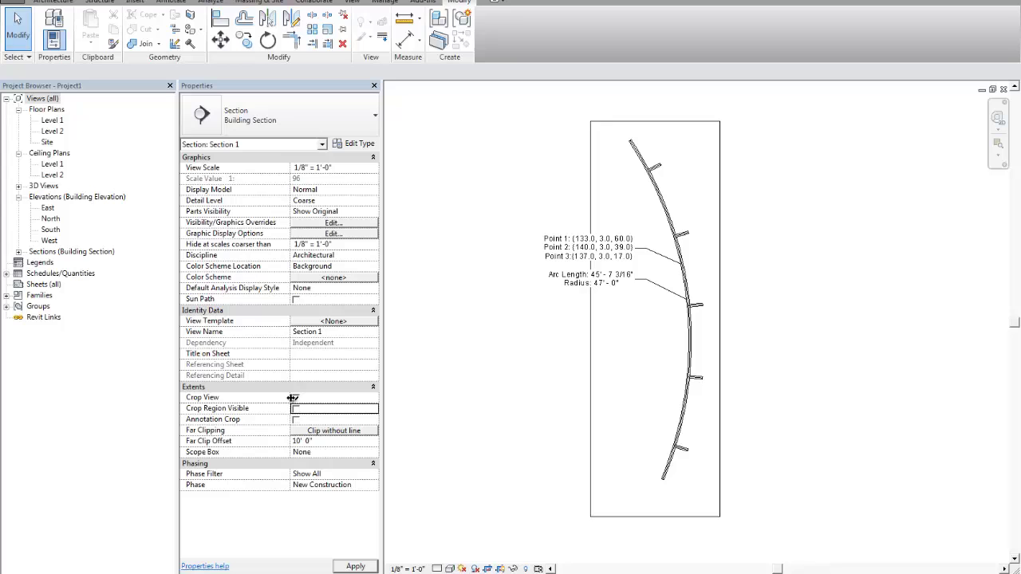
pyautogui.scroll(1, 653, 335)
pyautogui.moveTo(652, 335); pyautogui.dragTo(656, 332, button='middle')
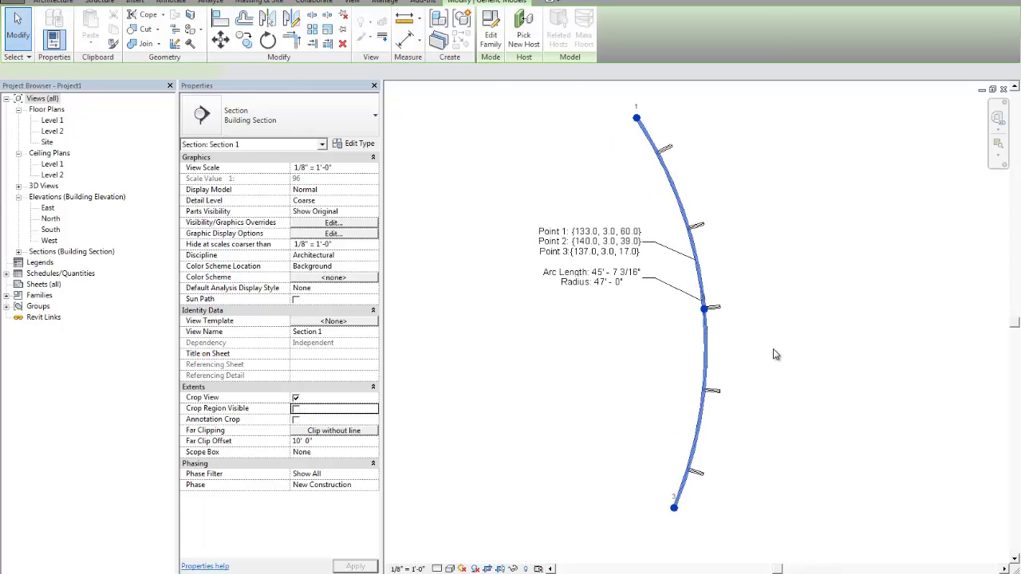
# Inspect the 3_point_arc member's point, radius and arc length properties against its tags, and clear the selection
pyautogui.click(705, 306)
pyautogui.scroll(-2, 734, 323)
pyautogui.scroll(1, 683, 318)
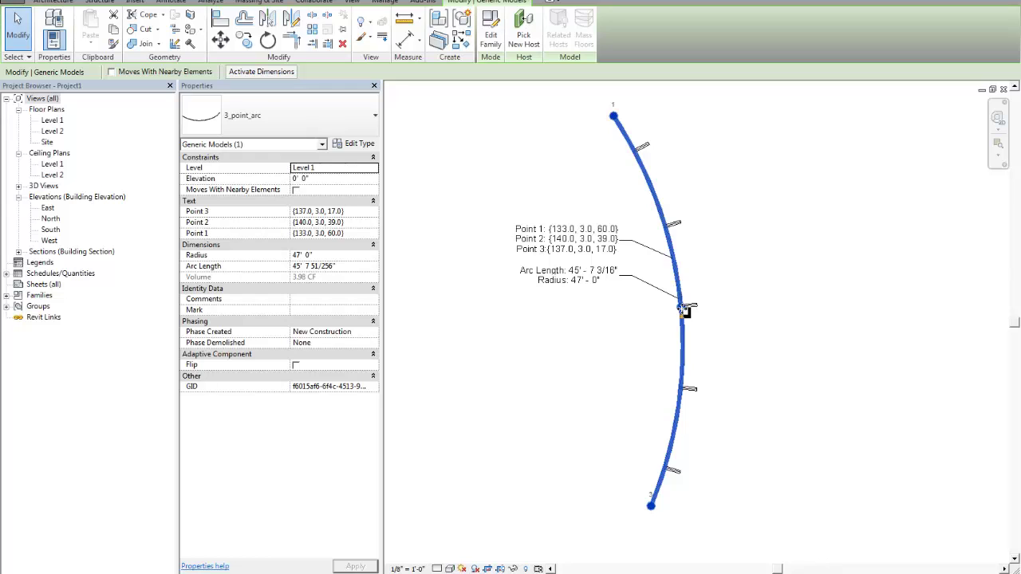
pyautogui.scroll(1, 584, 301)
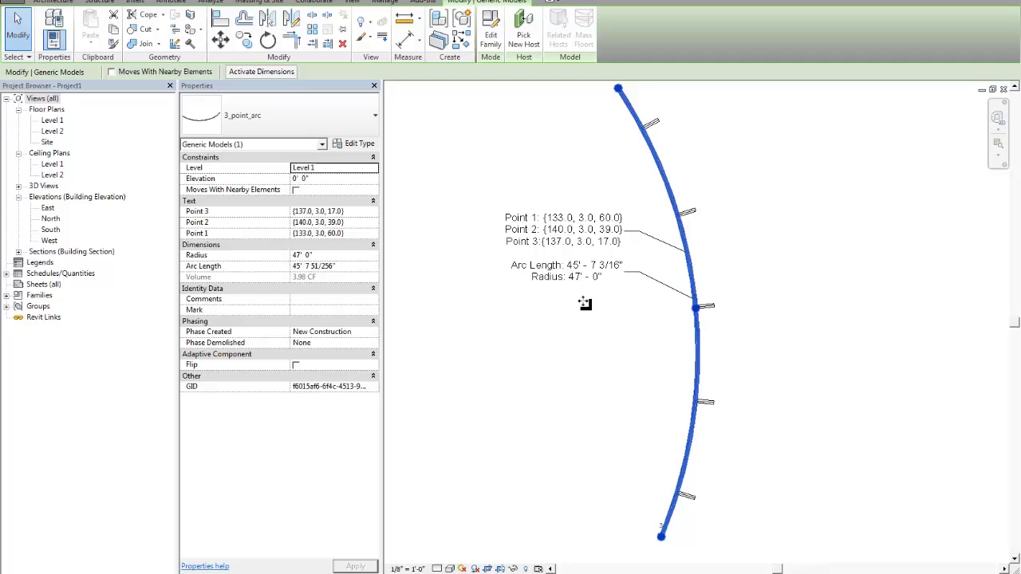
pyautogui.scroll(-1, 584, 301)
pyautogui.moveTo(598, 315); pyautogui.dragTo(607, 326, button='middle')
pyautogui.click(770, 287)
pyautogui.press('Escape')
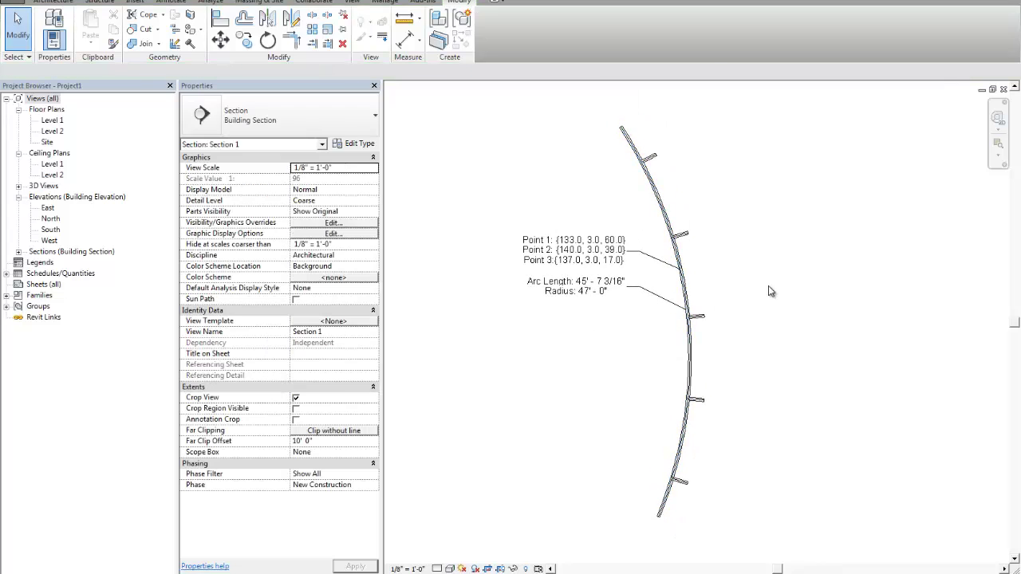